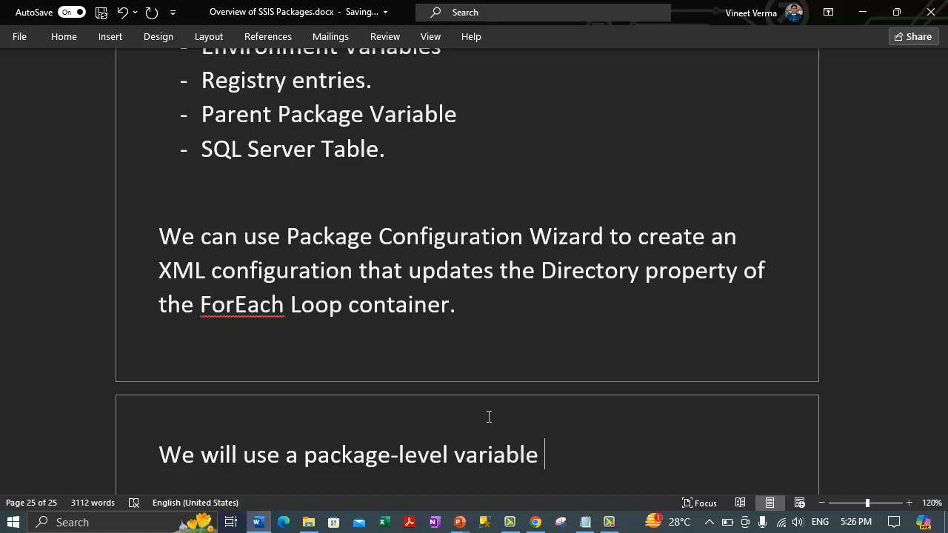
# Complete the sentence after "We will use a package-level variable" with "mapped to the directory property."
pyautogui.write('mappp')
pyautogui.press('BackSpace')
pyautogui.write('e')
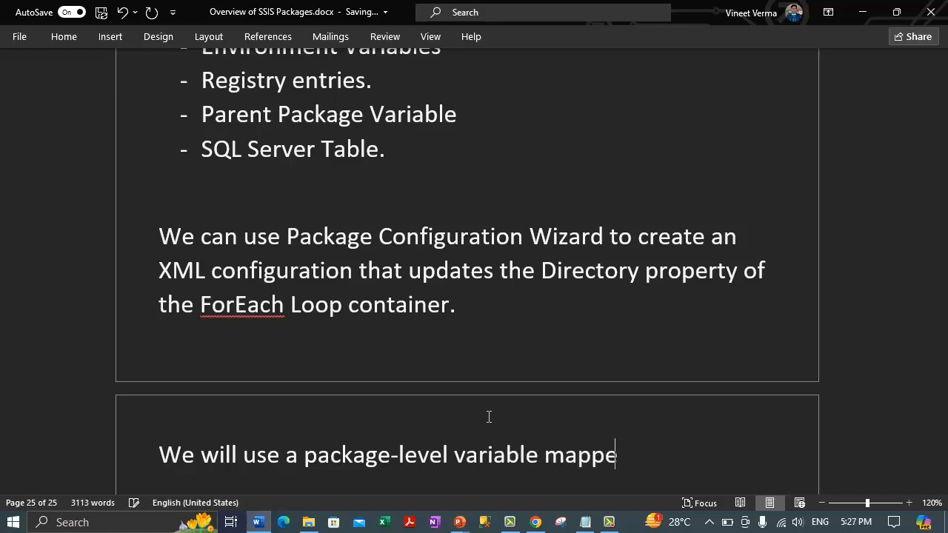
pyautogui.write('d to the dire')
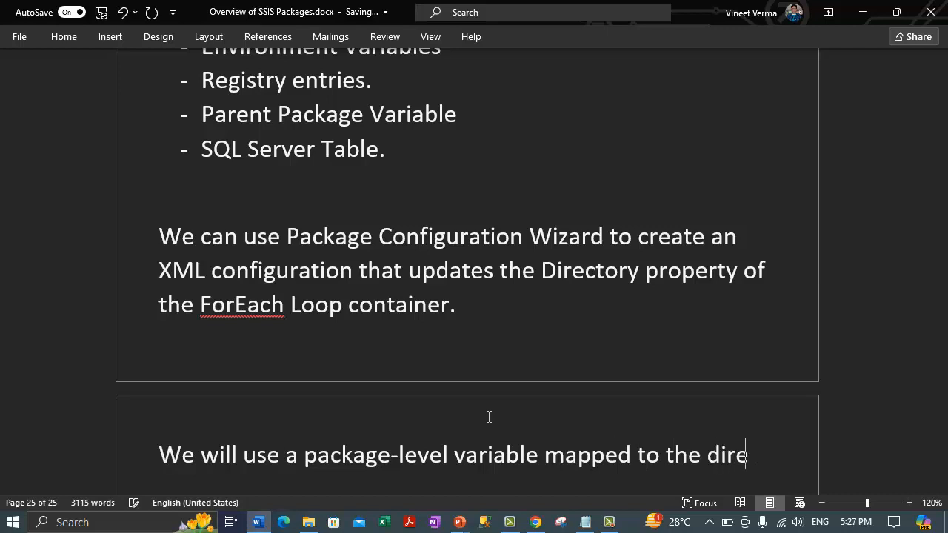
pyautogui.write('ctory proper')
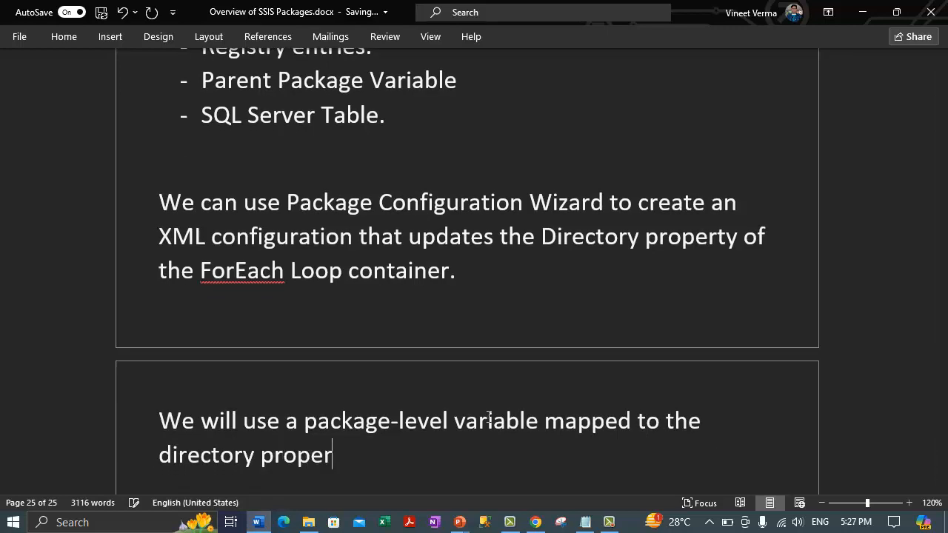
pyautogui.write('ty.')
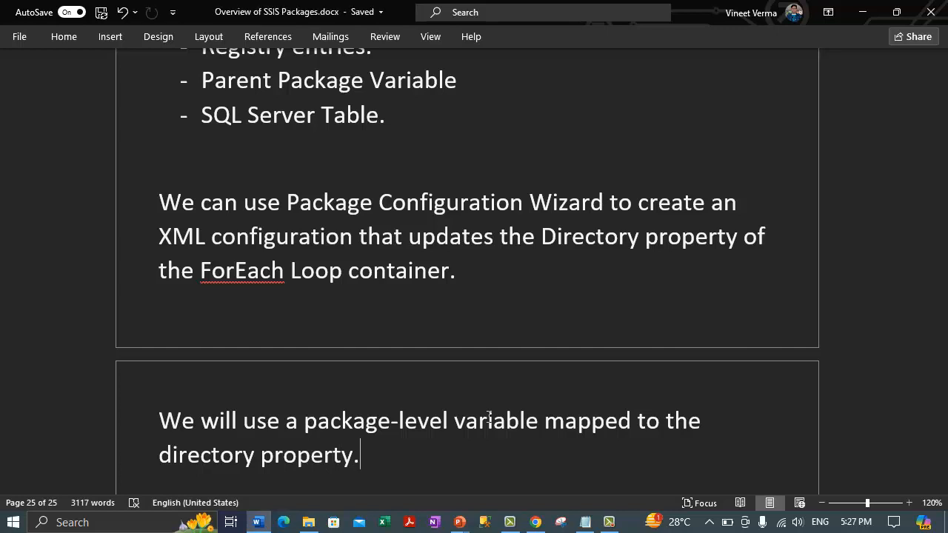
# Begin the paragraph's second sentence with "Once you create the configuration file,"
pyautogui.write(' A')
pyautogui.press('BackSpace')
pyautogui.write('Once y')
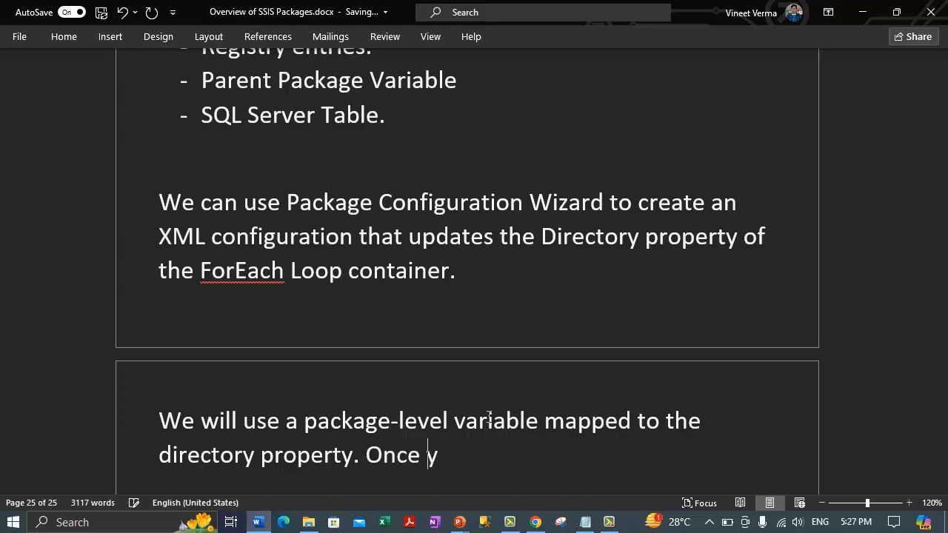
pyautogui.write('ou create the ')
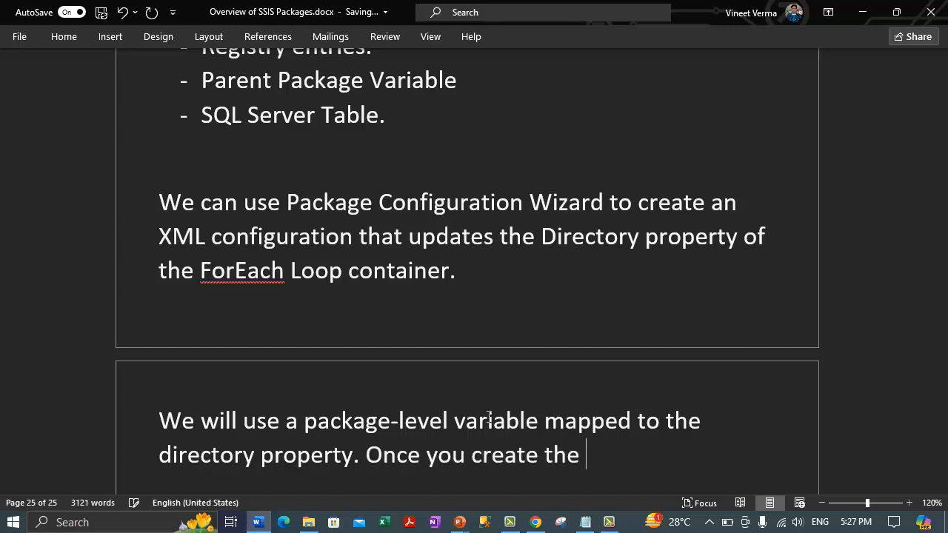
pyautogui.write('confgira')
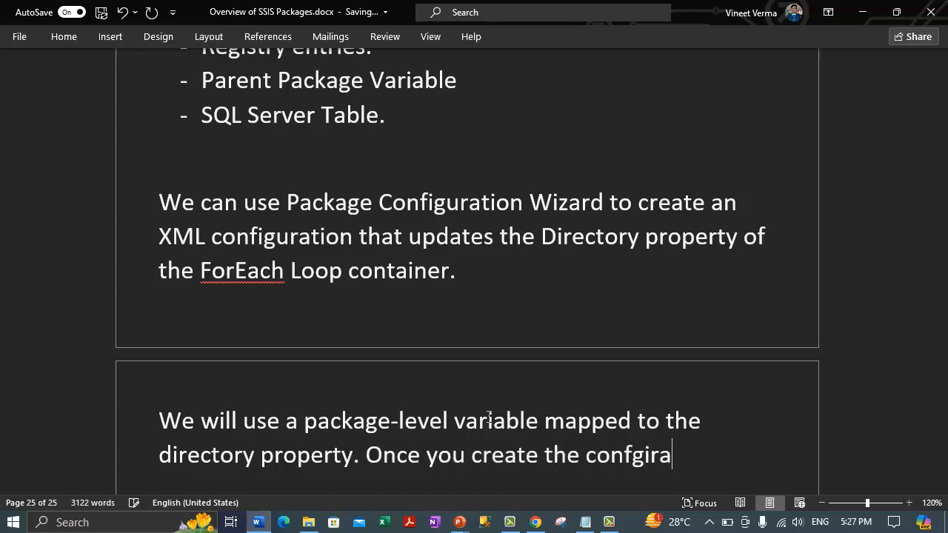
pyautogui.press('BackSpace')
pyautogui.press('BackSpace')
pyautogui.press('BackSpace')
pyautogui.press('BackSpace')
pyautogui.write('igu')
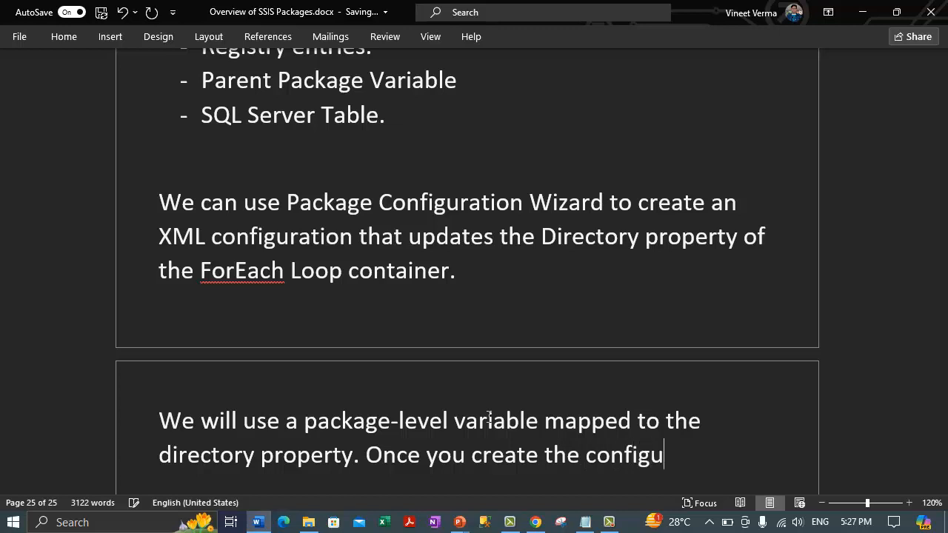
pyautogui.write('ration ')
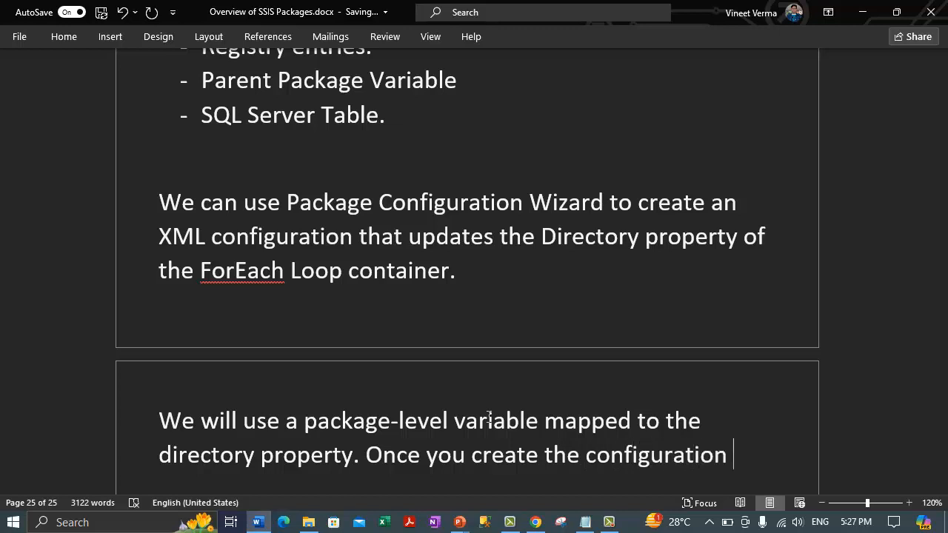
pyautogui.write('file,')
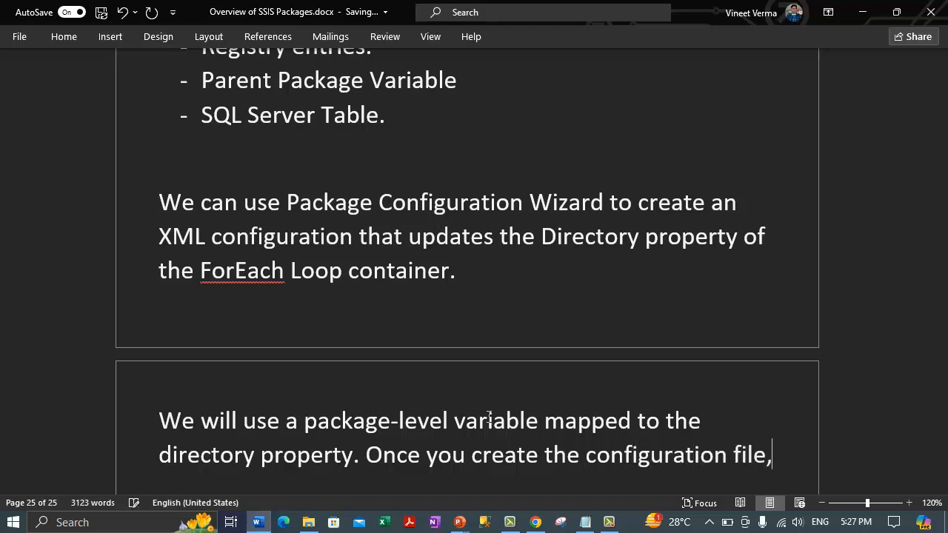
# Continue the second sentence with "you will modify the value of the variable from outside the"
pyautogui.write(' you ')
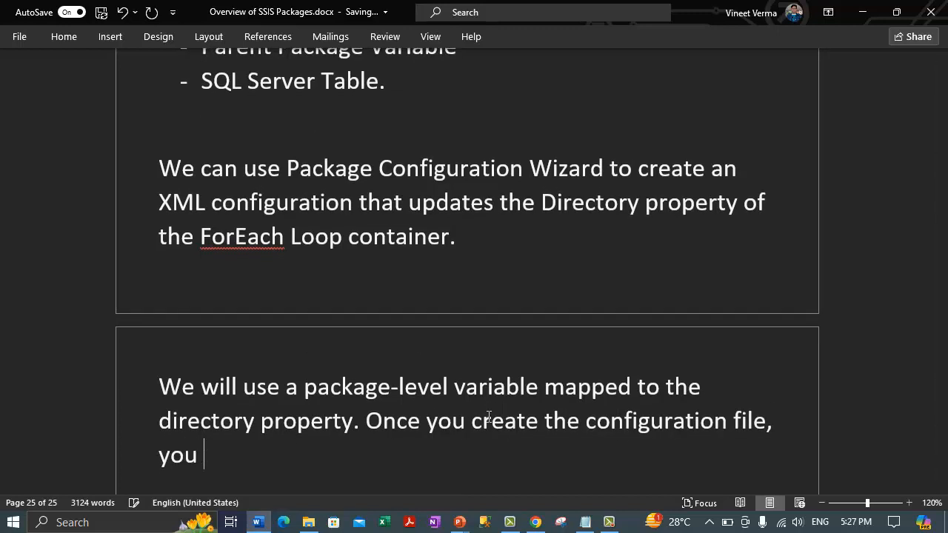
pyautogui.write('will modify te val')
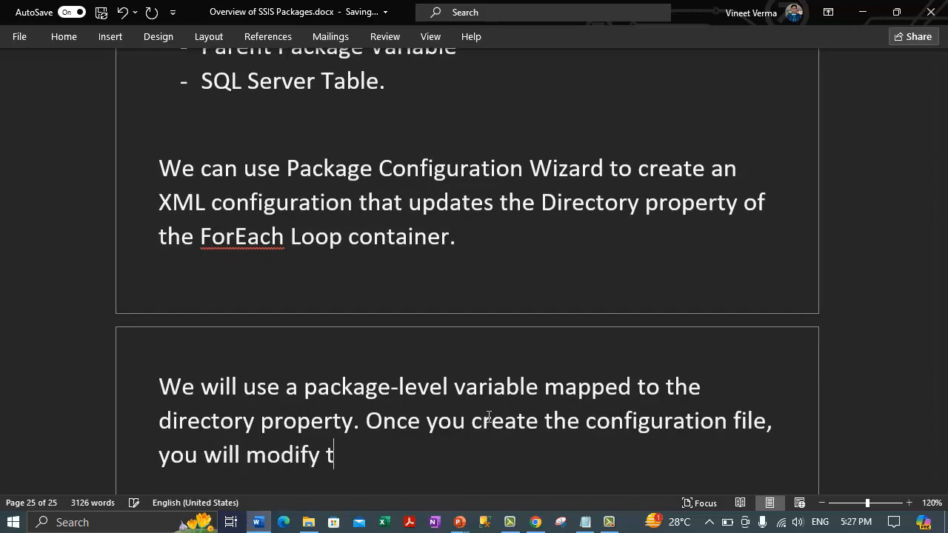
pyautogui.press('BackSpace')
pyautogui.press('BackSpace')
pyautogui.press('BackSpace')
pyautogui.press('BackSpace')
pyautogui.press('BackSpace')
pyautogui.press('BackSpace')
pyautogui.write('the value of ')
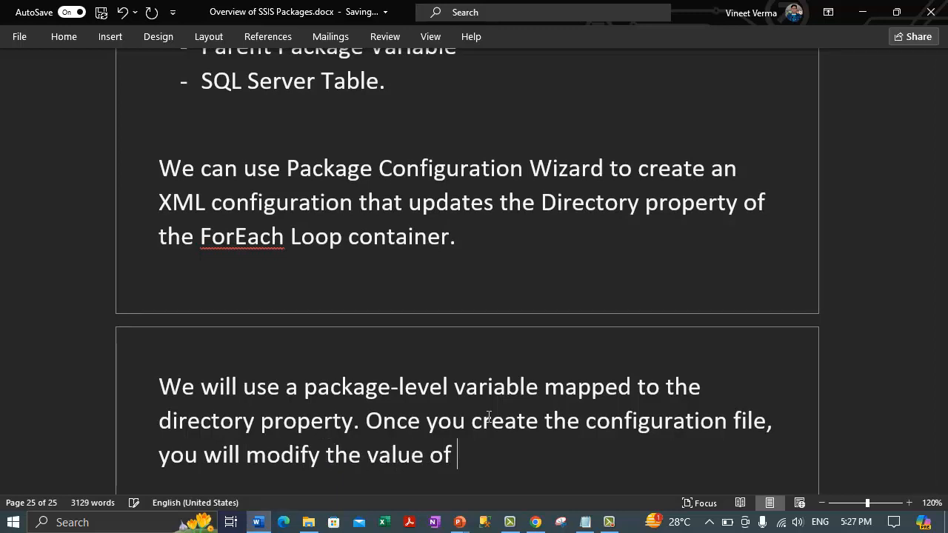
pyautogui.write('the variable ')
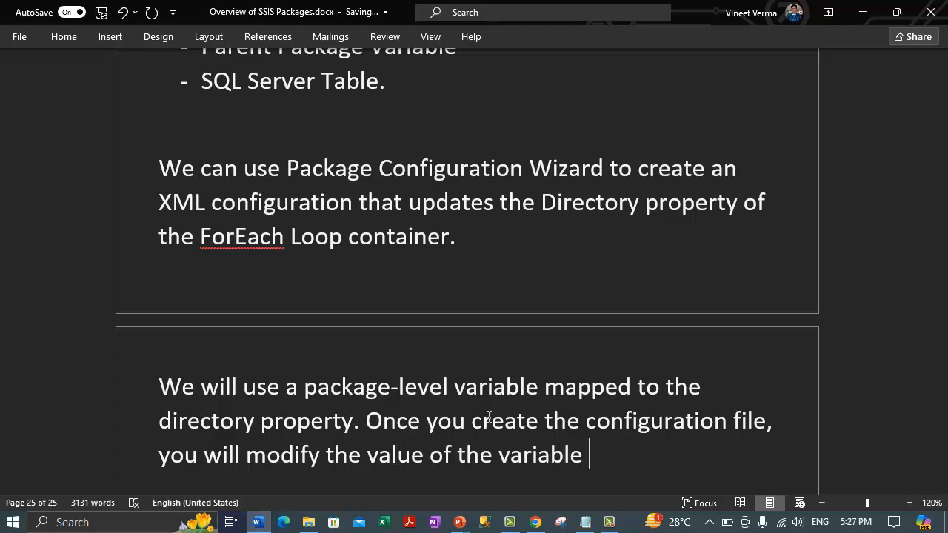
pyautogui.write('from outside ')
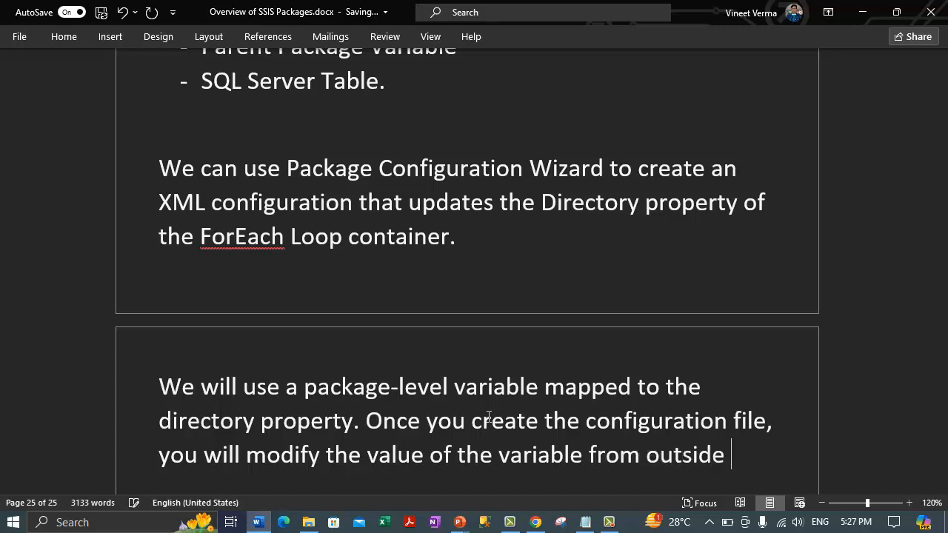
pyautogui.write('the')
# Review the new paragraph, highlighting its phrases on the package-level variable, directory property, configuration file and modifying the variable's value from outside
pyautogui.scroll(-2, 444, 330)
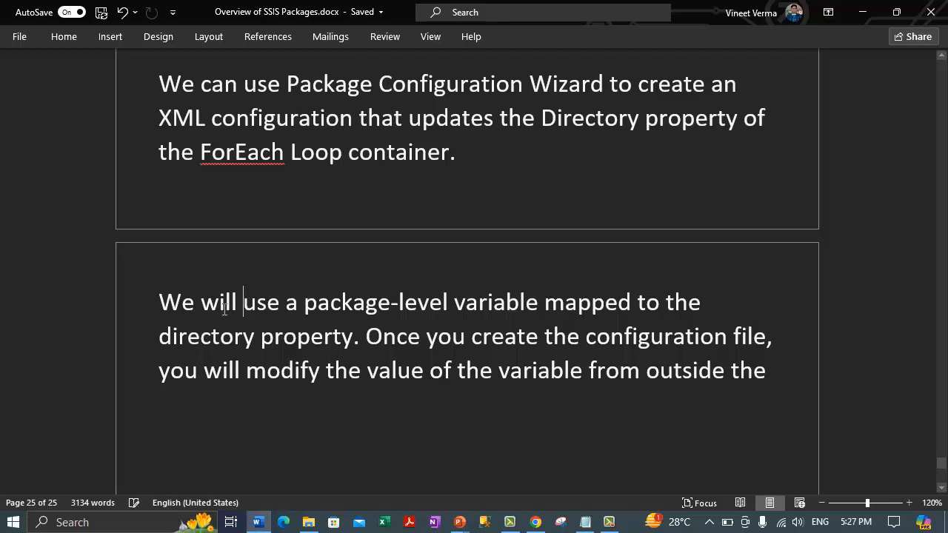
pyautogui.moveTo(286, 302); pyautogui.dragTo(366, 302)
pyautogui.moveTo(589, 308); pyautogui.dragTo(588, 308)
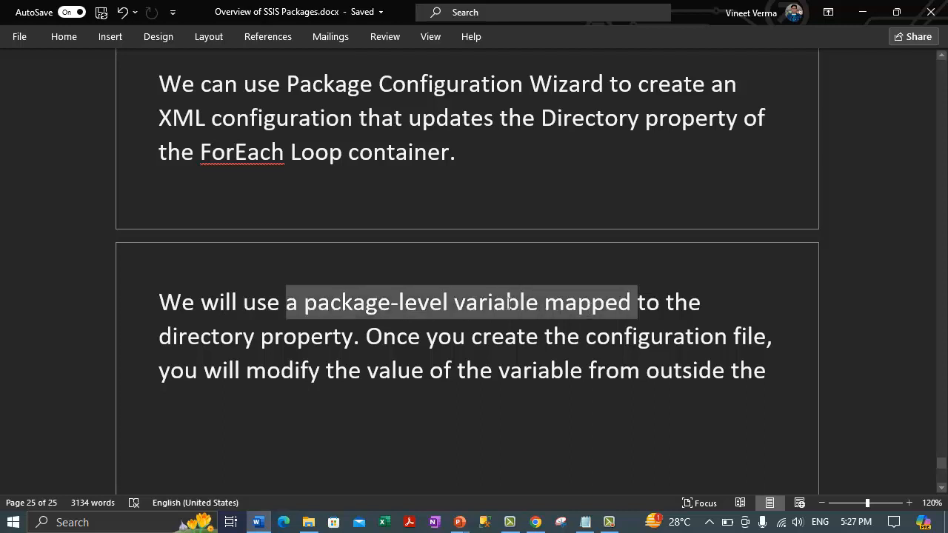
pyautogui.moveTo(509, 302); pyautogui.dragTo(432, 299)
pyautogui.moveTo(159, 336); pyautogui.dragTo(305, 342)
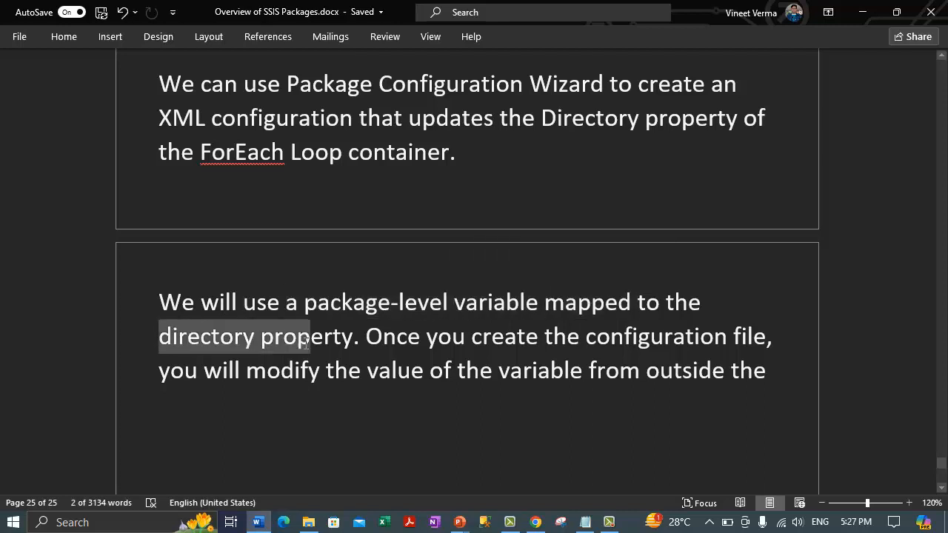
pyautogui.moveTo(730, 337); pyautogui.dragTo(471, 336)
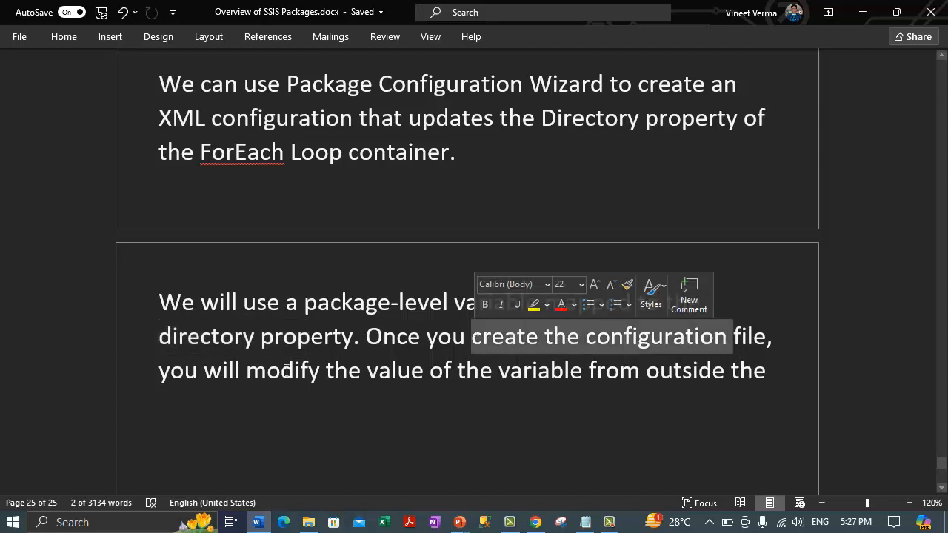
pyautogui.moveTo(246, 370); pyautogui.dragTo(559, 368)
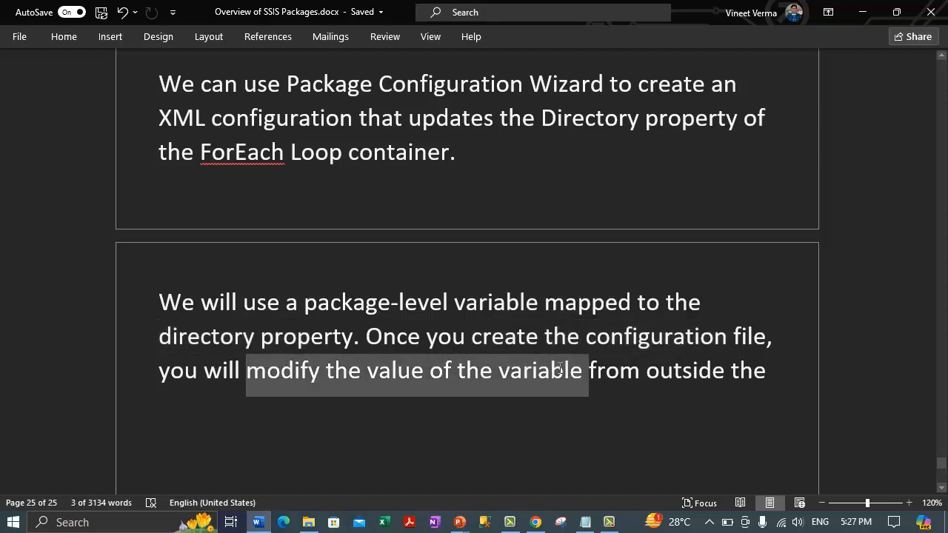
pyautogui.click(291, 304)
pyautogui.moveTo(403, 302); pyautogui.dragTo(637, 302)
pyautogui.click(682, 370)
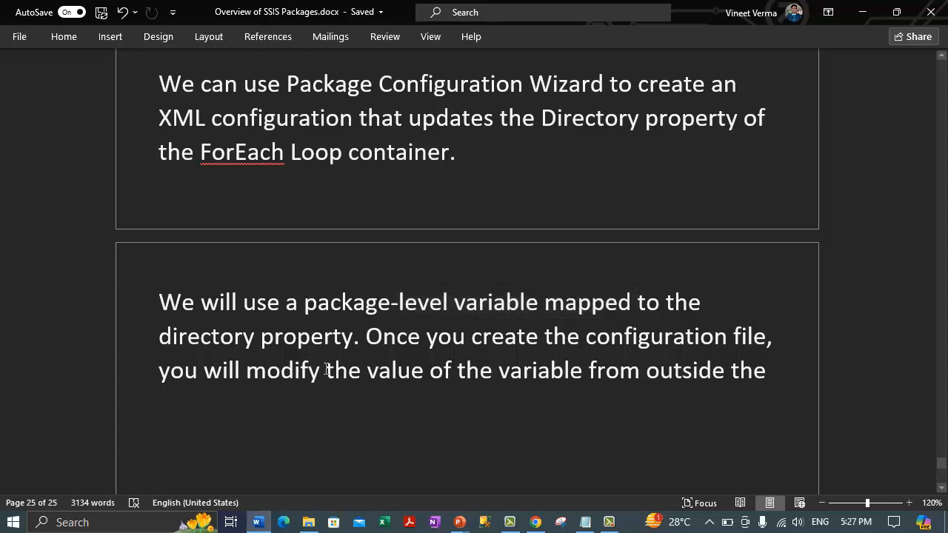
pyautogui.moveTo(598, 369); pyautogui.dragTo(770, 373)
# Finish the second sentence after "from outside the" with "development environment to a new sample data folder path."
pyautogui.click(781, 377)
pyautogui.write('development ')
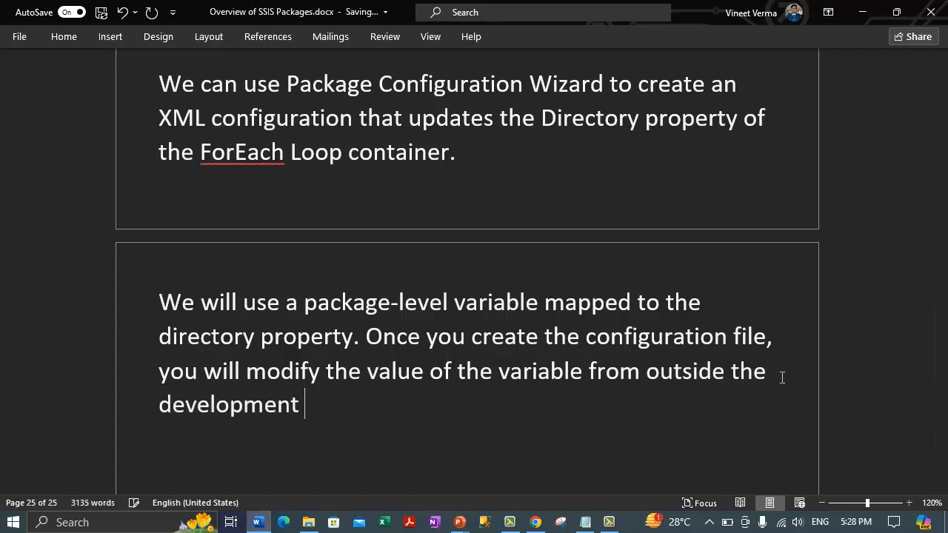
pyautogui.write('environment')
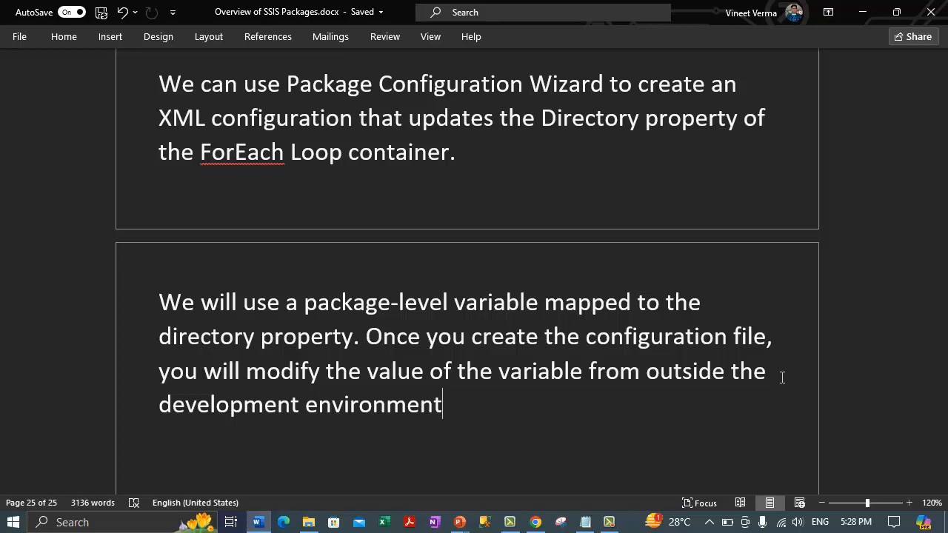
pyautogui.write('tp a')
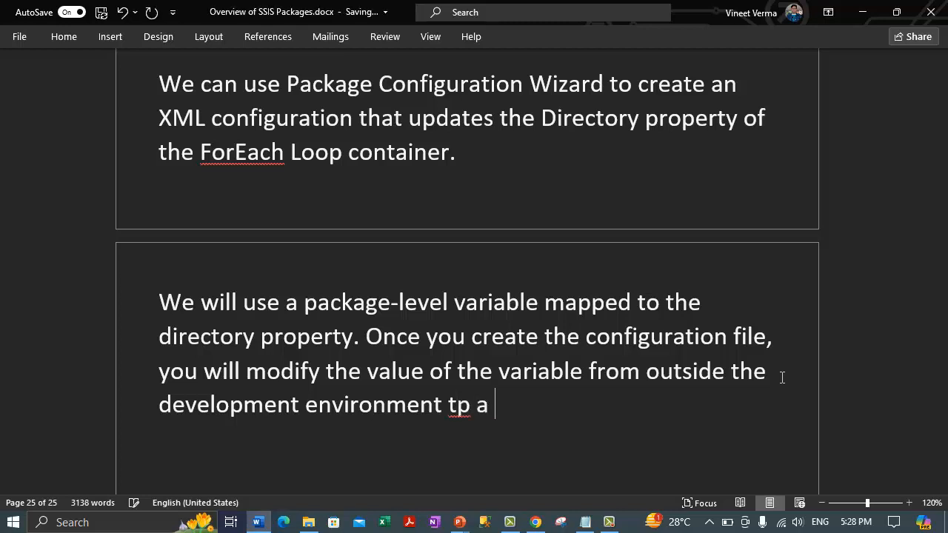
pyautogui.press('BackSpace')
pyautogui.press('BackSpace')
pyautogui.press('BackSpace')
pyautogui.press('BackSpace')
pyautogui.write('o a new ')
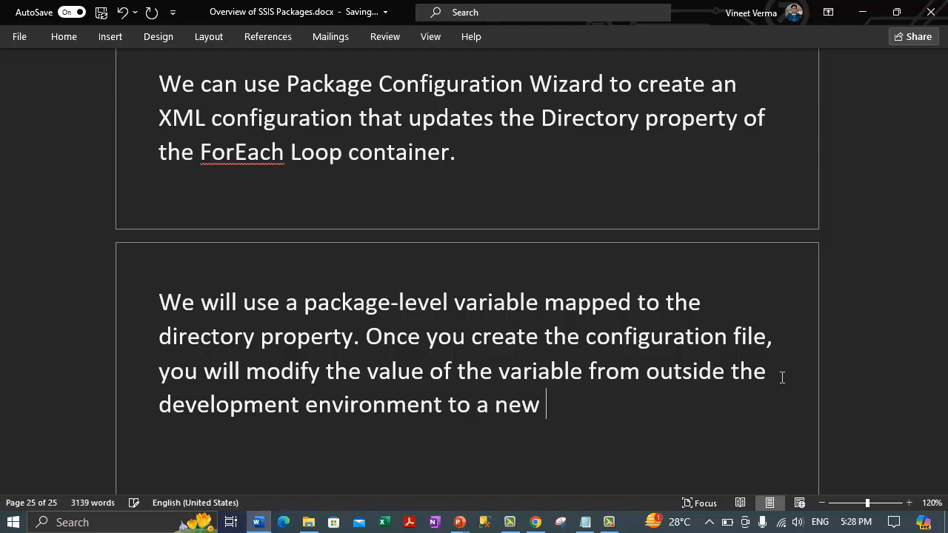
pyautogui.write('sample data ')
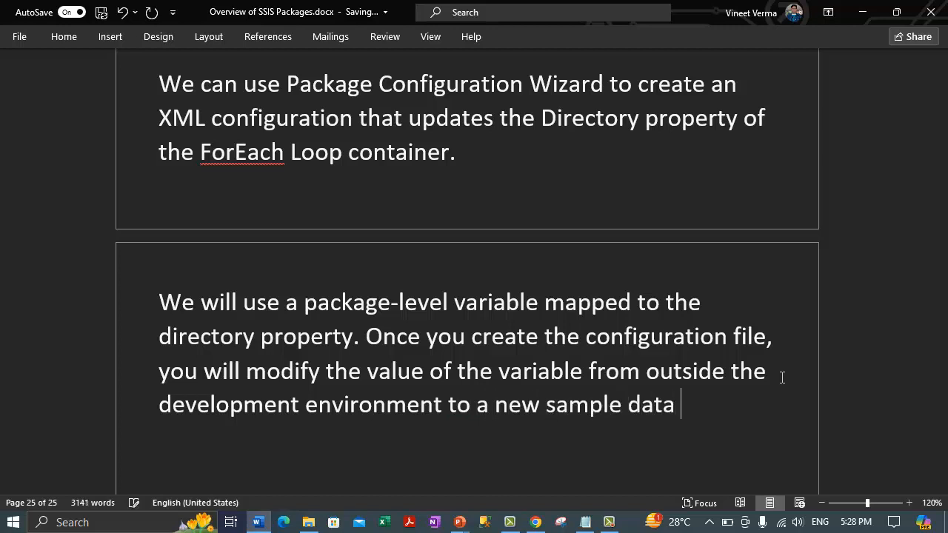
pyautogui.write('folder path')
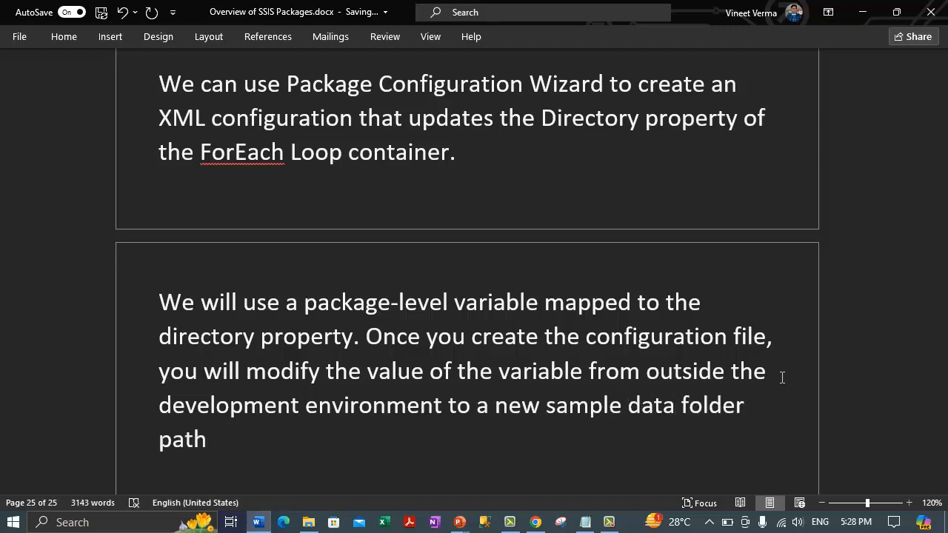
pyautogui.write('.')
# Begin a third sentence in the paragraph with "When we run the package again,"
pyautogui.write('When ')
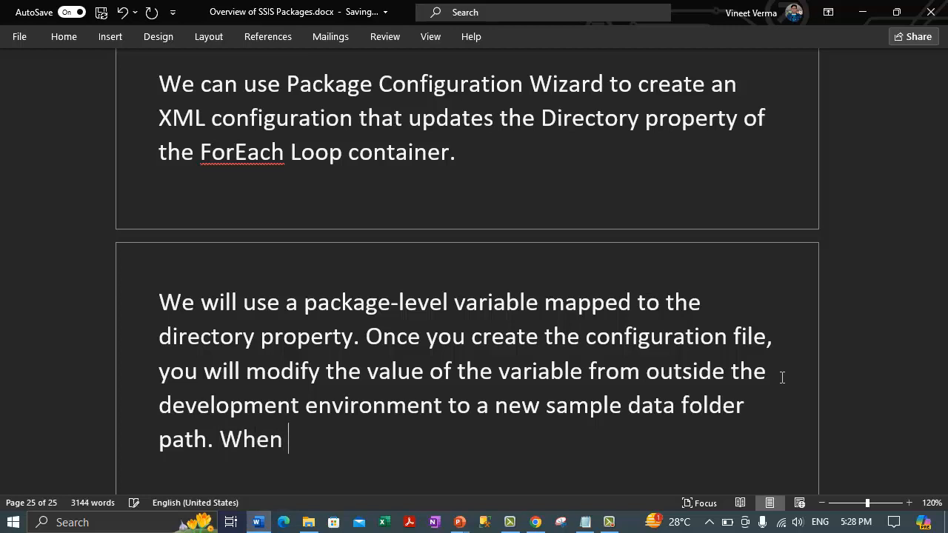
pyautogui.write('we run teh a')
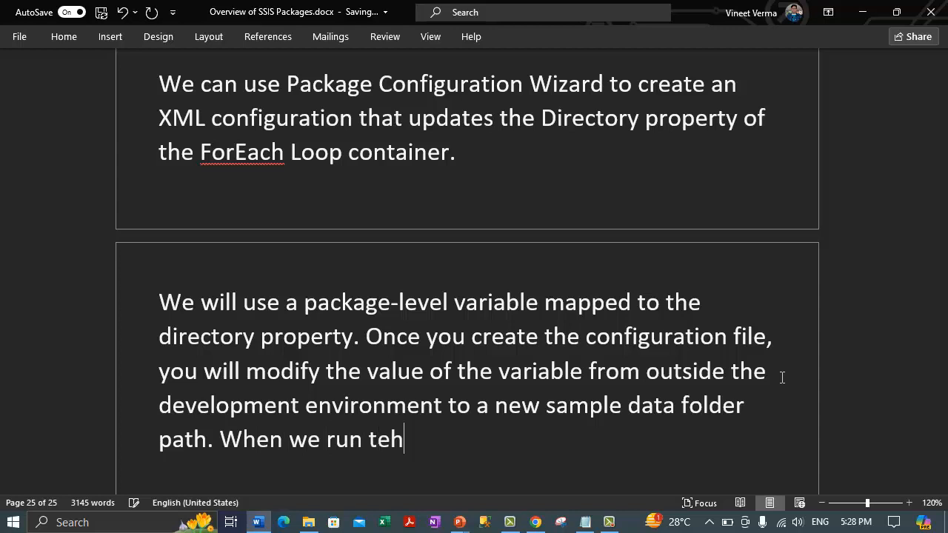
pyautogui.press('BackSpace')
pyautogui.write('package')
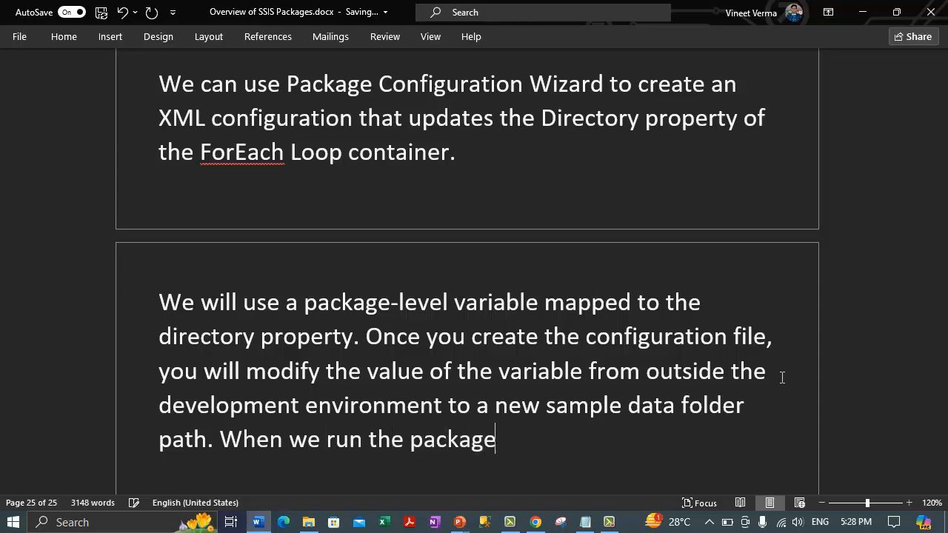
pyautogui.write(' gaain, the')
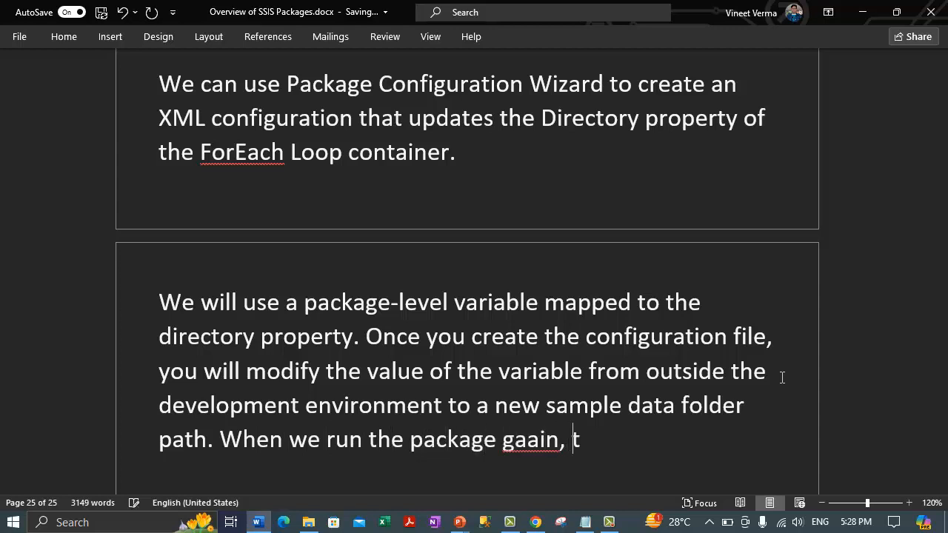
pyautogui.press('BackSpace')
pyautogui.press('BackSpace')
pyautogui.press('BackSpace')
pyautogui.press('BackSpace')
pyautogui.press('BackSpace')
pyautogui.press('BackSpace')
pyautogui.press('BackSpace')
pyautogui.press('BackSpace')
pyautogui.press('BackSpace')
pyautogui.press('BackSpace')
pyautogui.press('BackSpace')
pyautogui.press('BackSpace')
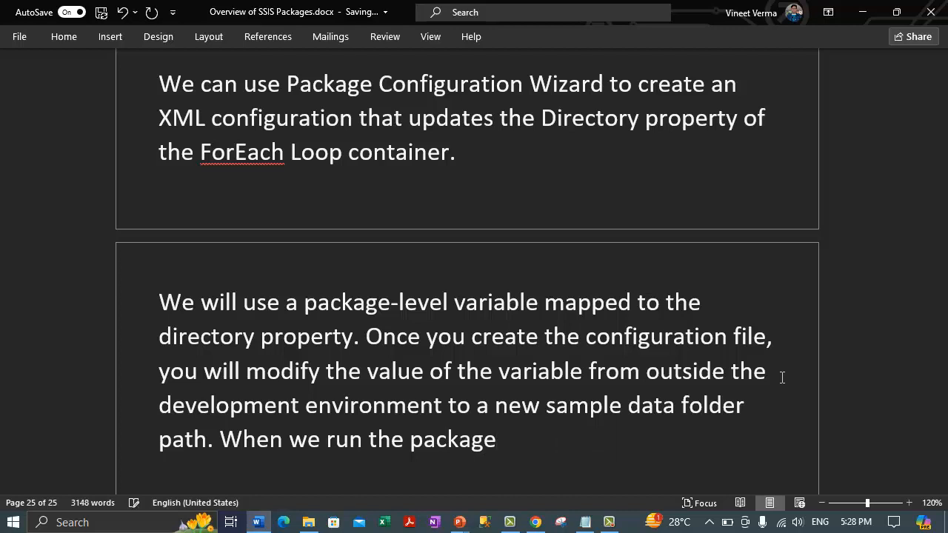
pyautogui.write('again, ')
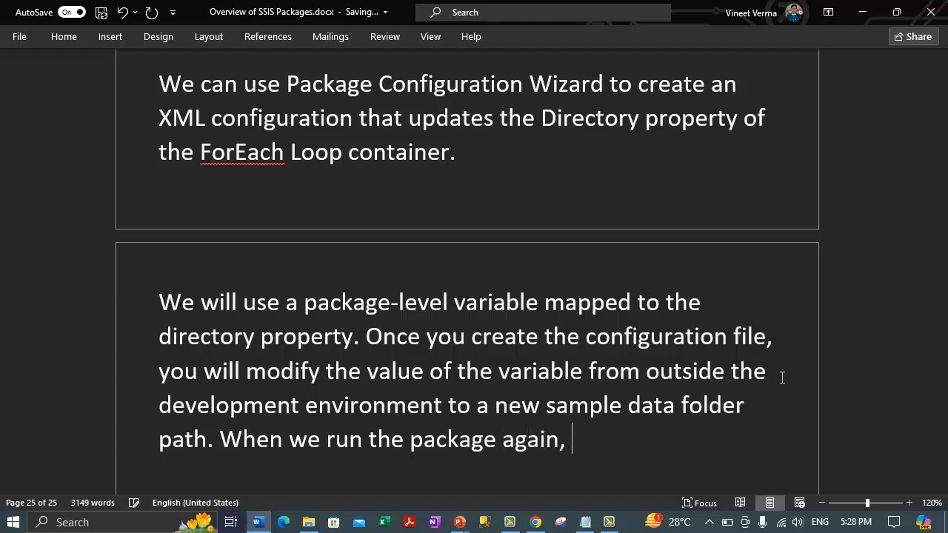
pyautogui.write('the conf')
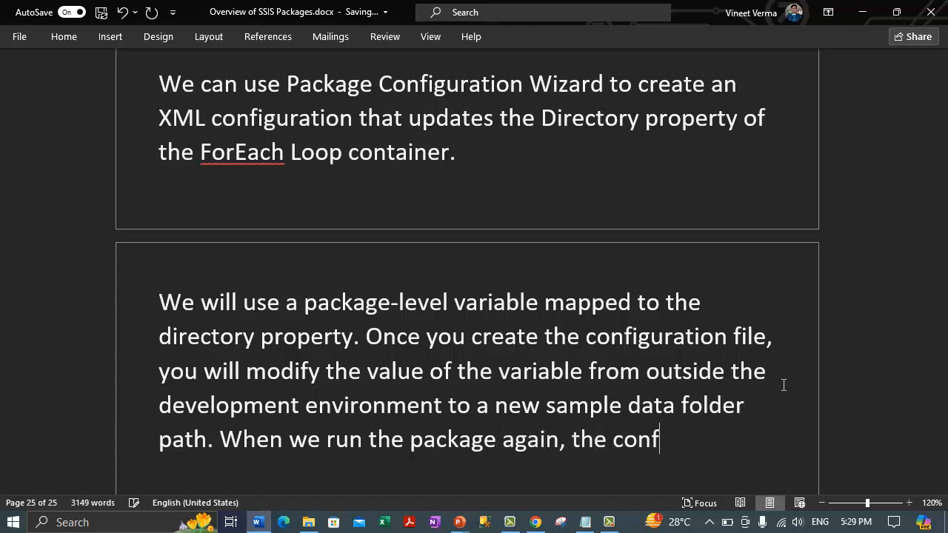
pyautogui.write('guration')
pyautogui.press('BackSpace')
pyautogui.press('BackSpace')
pyautogui.press('BackSpace')
pyautogui.press('BackSpace')
pyautogui.press('BackSpace')
pyautogui.press('BackSpace')
pyautogui.press('BackSpace')
pyautogui.press('BackSpace')
pyautogui.press('BackSpace')
pyautogui.press('BackSpace')
pyautogui.press('BackSpace')
pyautogui.press('BackSpace')
pyautogui.press('BackSpace')
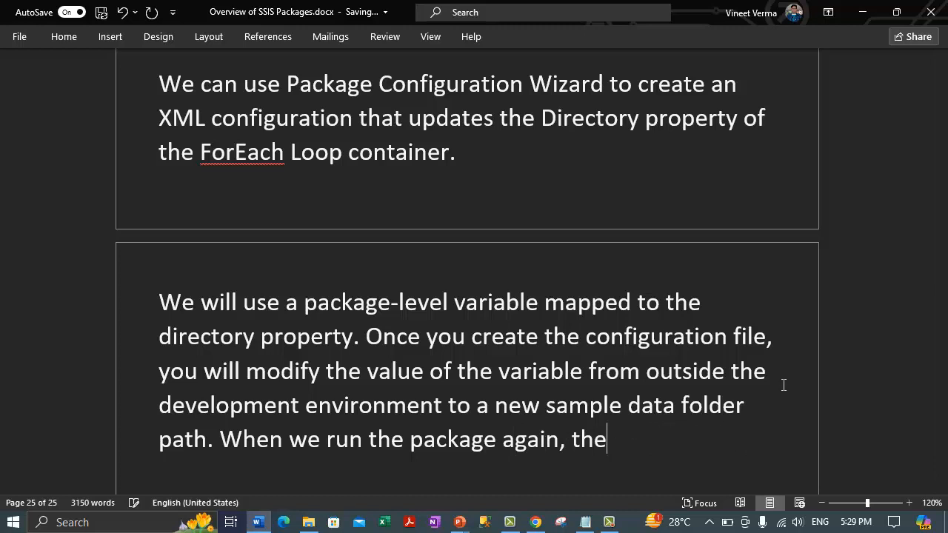
pyautogui.write('configuration file')
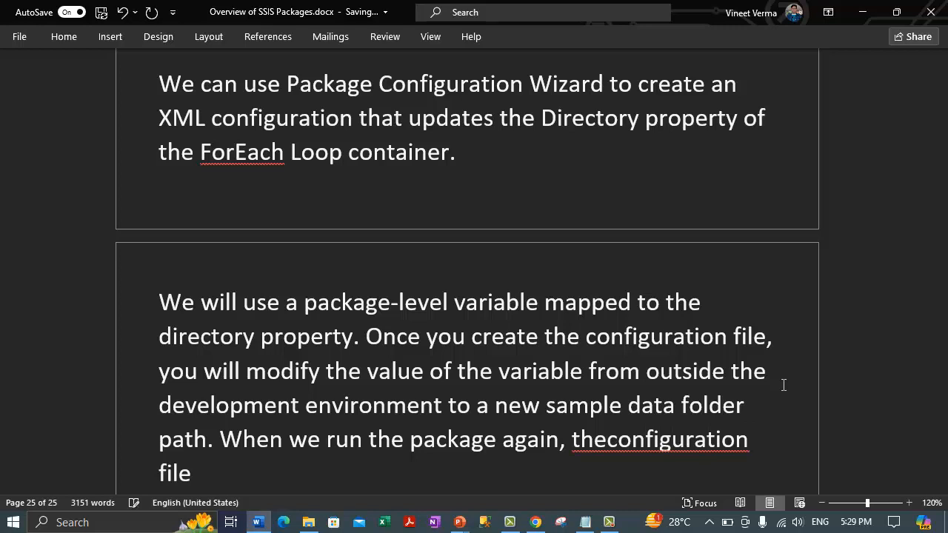
pyautogui.hotkey('ctrl', 'z')
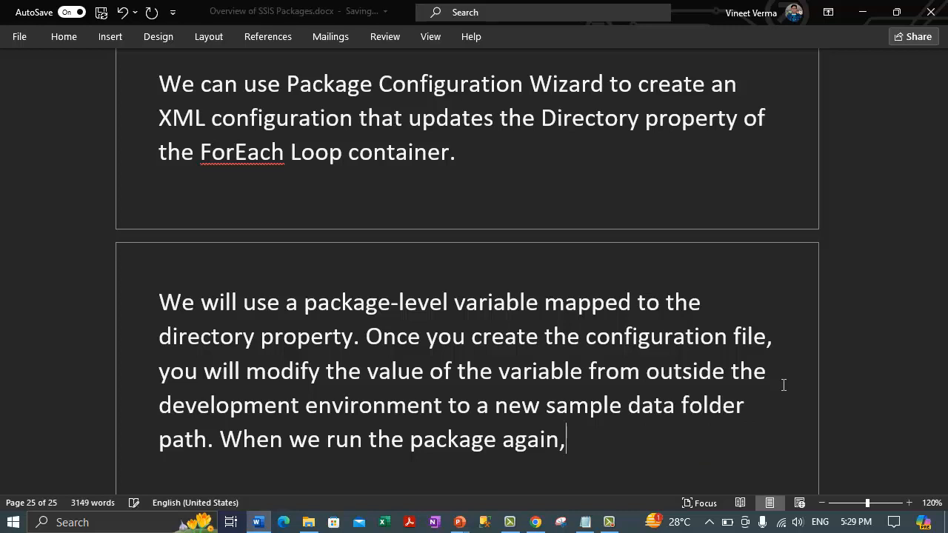
# Continue the third sentence after "again," with "the configuration file will populate the values of the variable"
pyautogui.write('the')
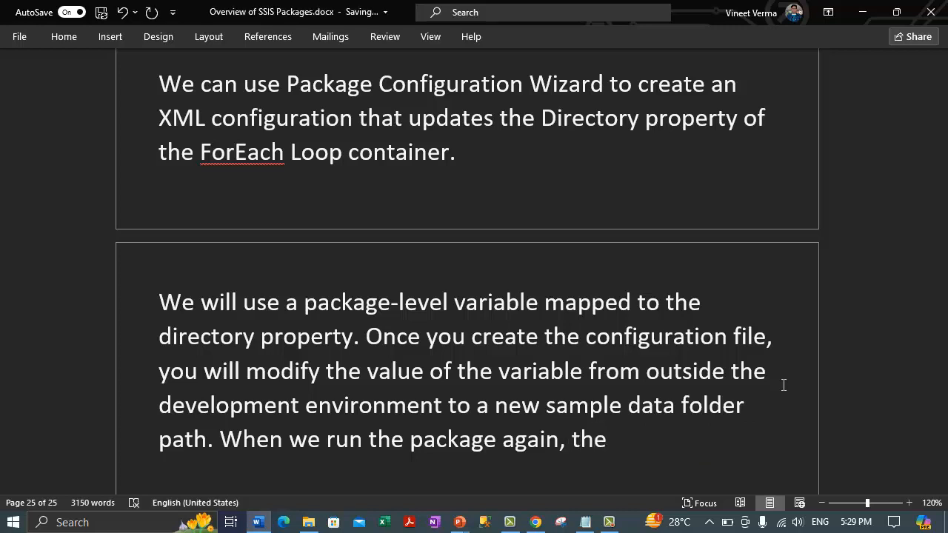
pyautogui.write(' configurati')
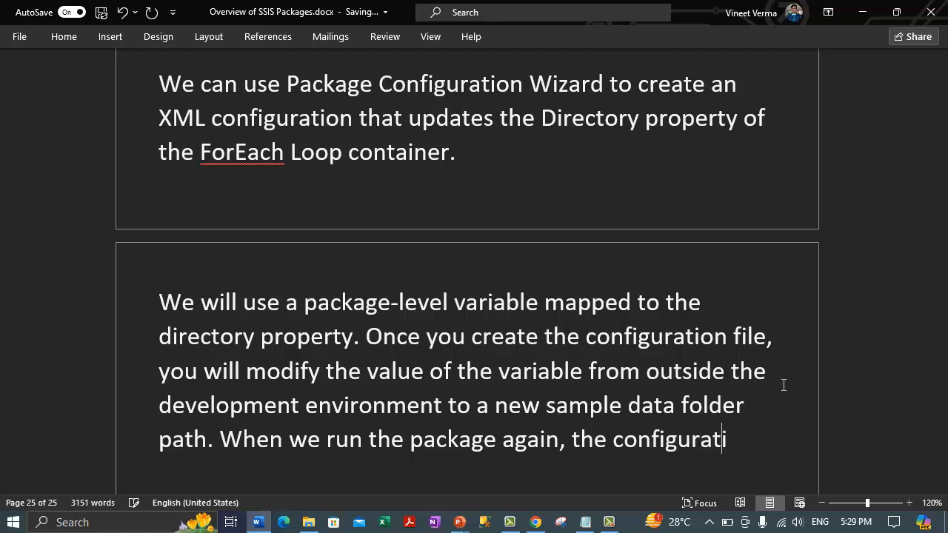
pyautogui.write('on file')
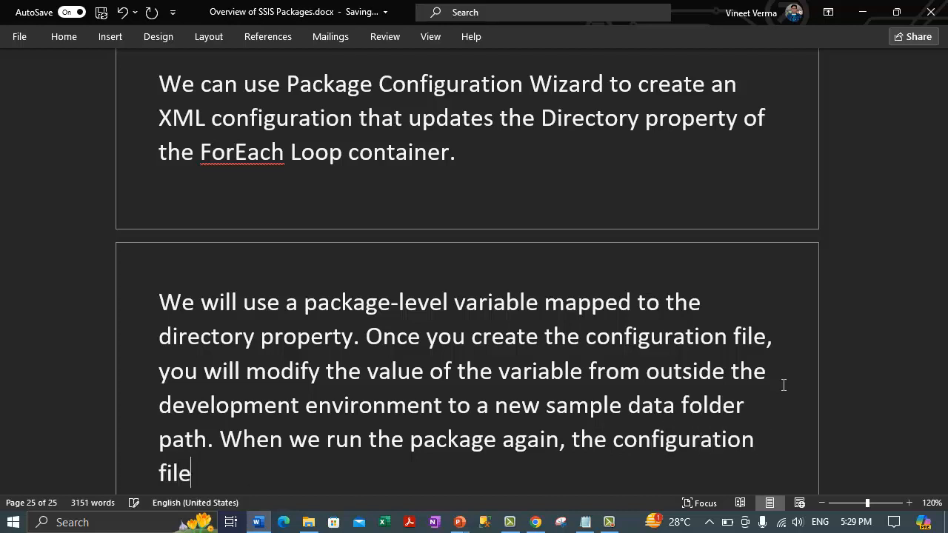
pyautogui.write(' will populate')
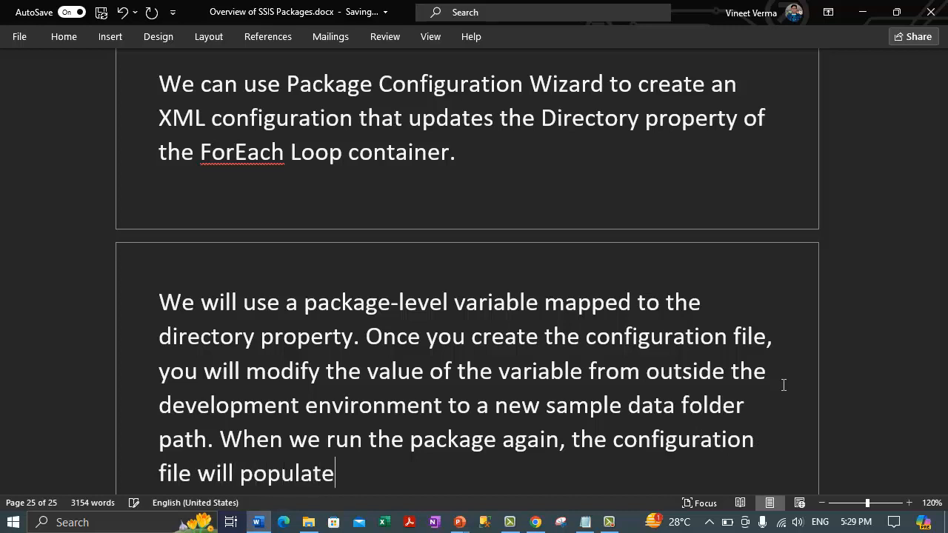
pyautogui.write(' the values')
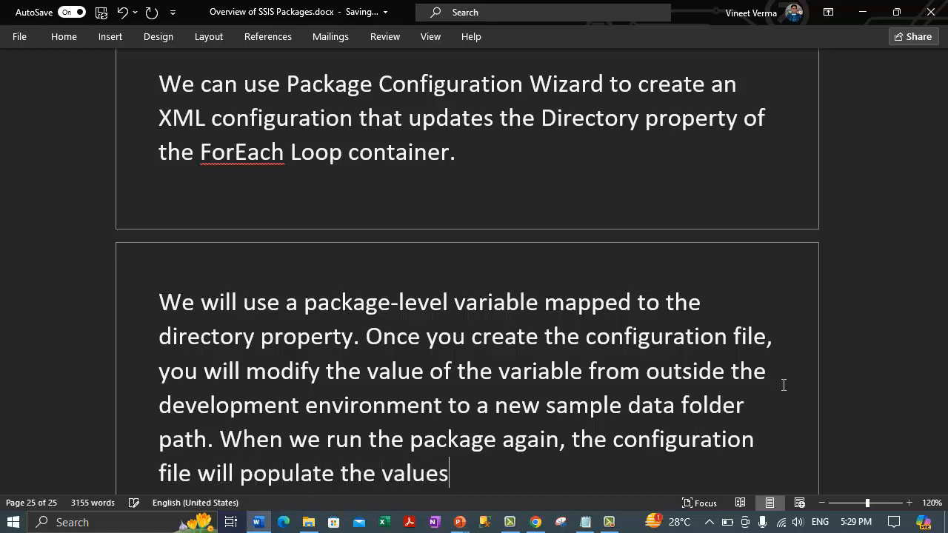
pyautogui.write(' of the variable')
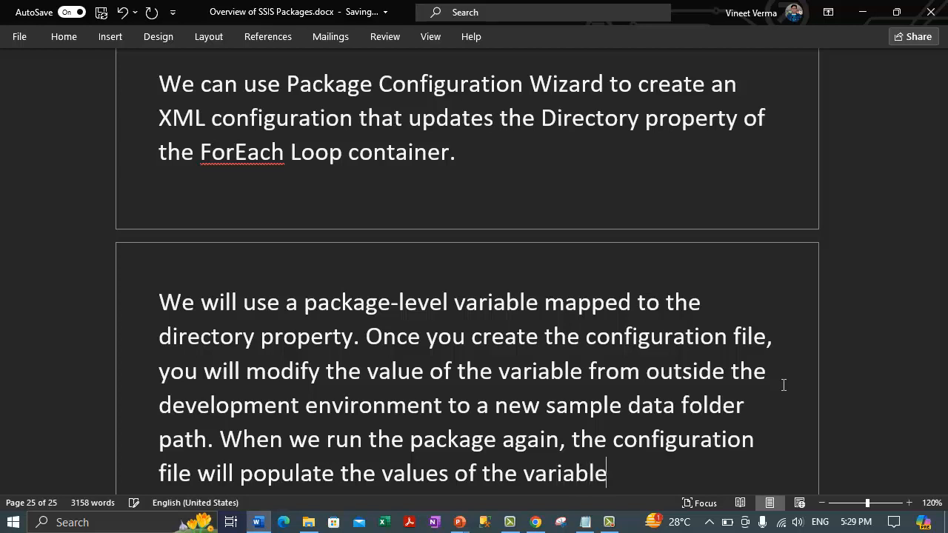
# Extend the third sentence with ", and the variable in turn updates the Directory property"
pyautogui.write(', and the va')
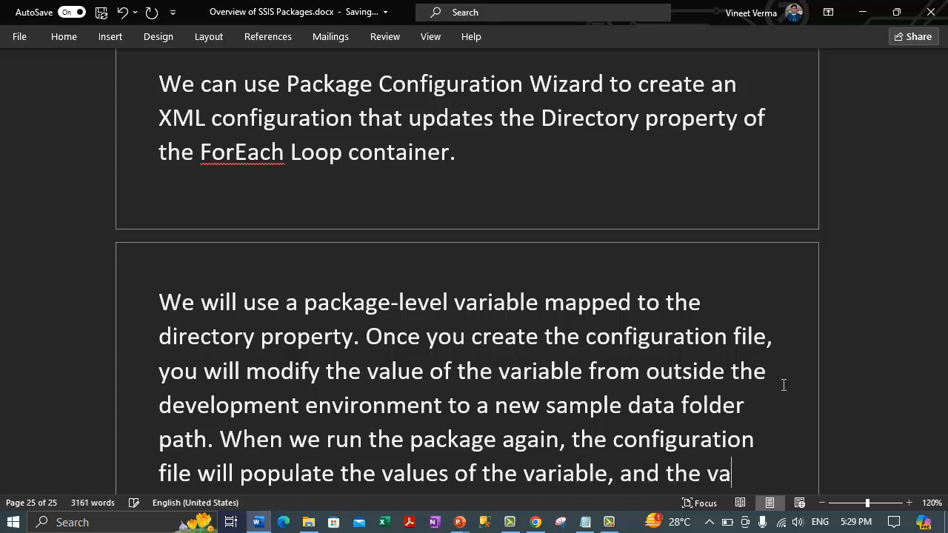
pyautogui.write('riable in tu')
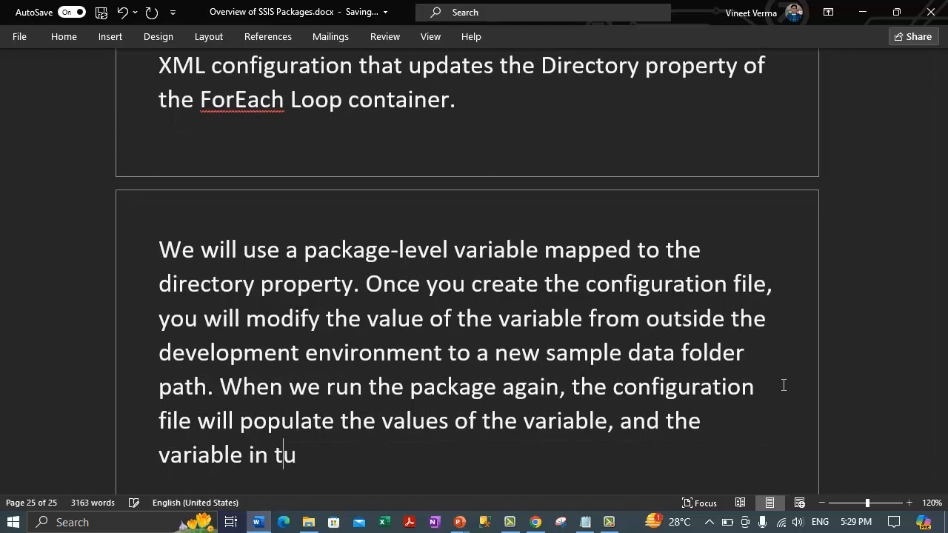
pyautogui.write('rn updates the')
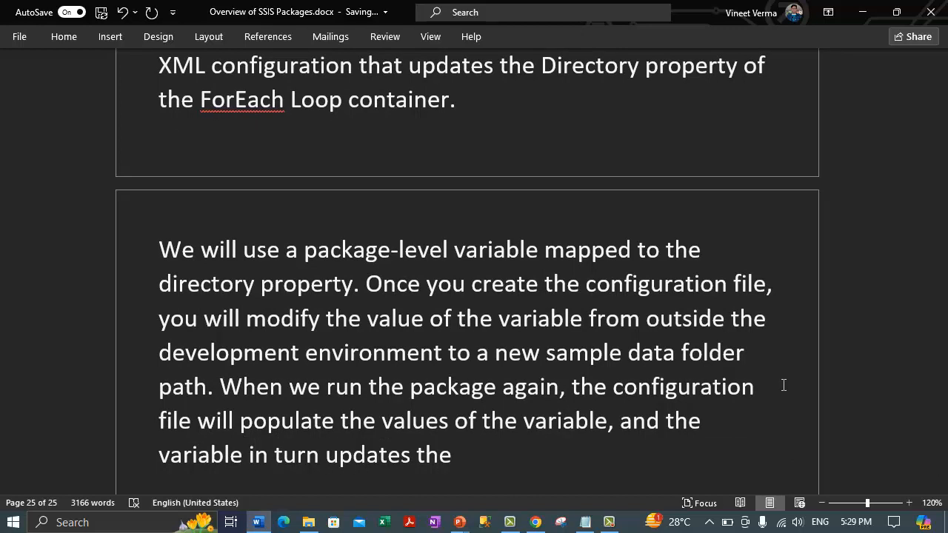
pyautogui.write(' Directory property')
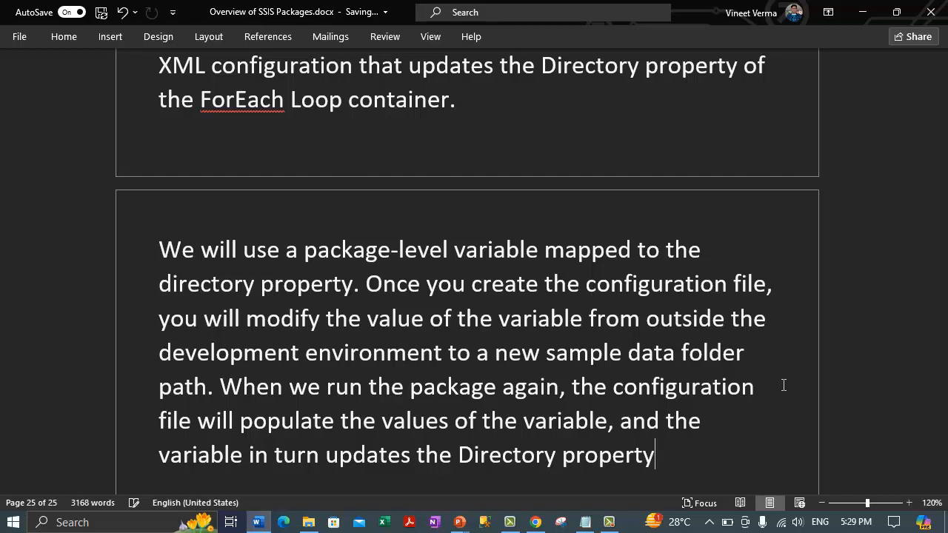
# End the third sentence with a period and begin a fourth one with "The package"
pyautogui.write('. Th packa')
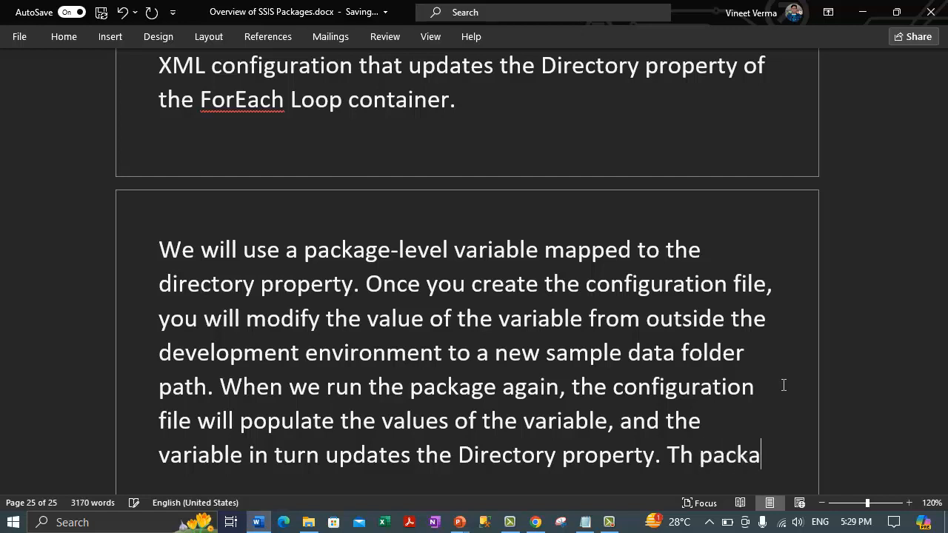
pyautogui.press('BackSpace')
pyautogui.press('BackSpace')
pyautogui.press('BackSpace')
pyautogui.press('BackSpace')
pyautogui.press('BackSpace')
pyautogui.press('BackSpace')
pyautogui.press('BackSpace')
pyautogui.write('he package ')
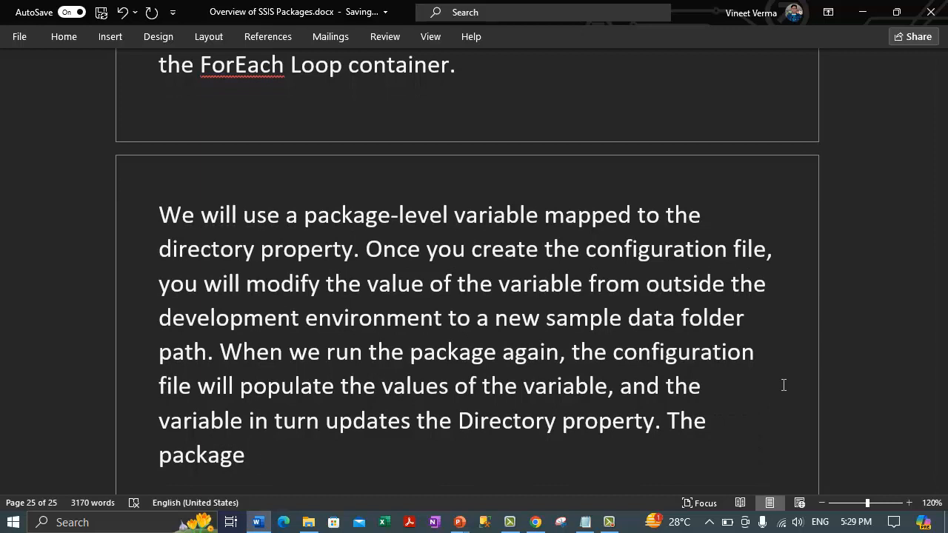
# Continue the fourth sentence with "then iterates through the files in the new data folder"
pyautogui.write('then in')
pyautogui.press('BackSpace')
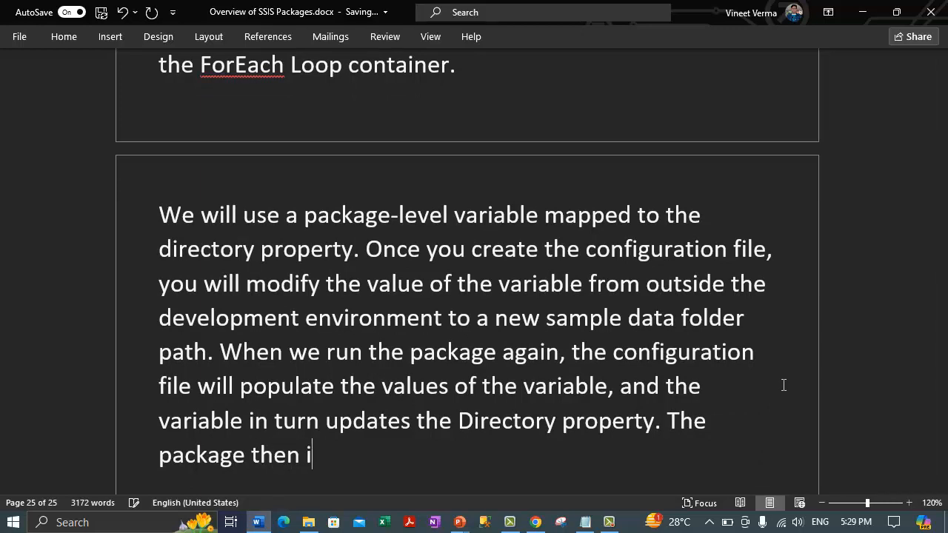
pyautogui.write('terates ')
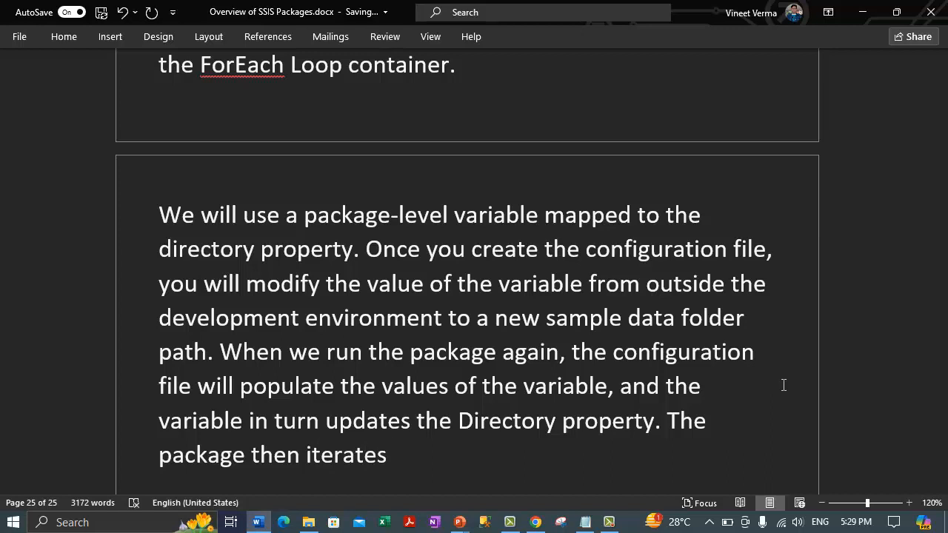
pyautogui.write('through the ')
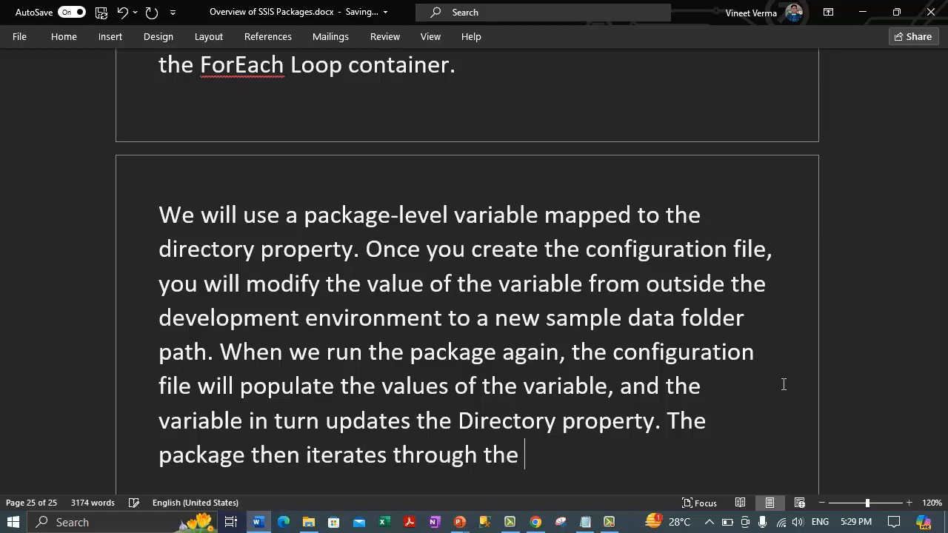
pyautogui.write('files in the n')
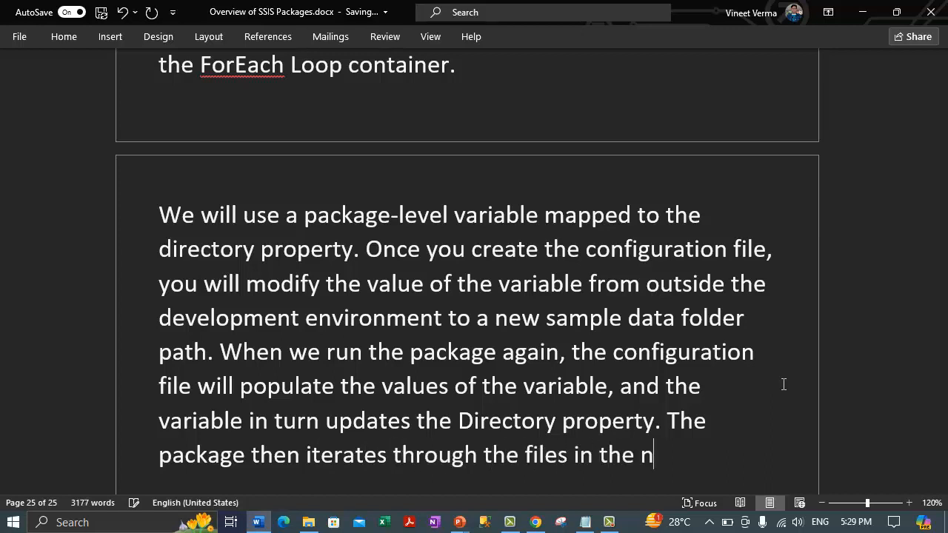
pyautogui.write('ew data folder')
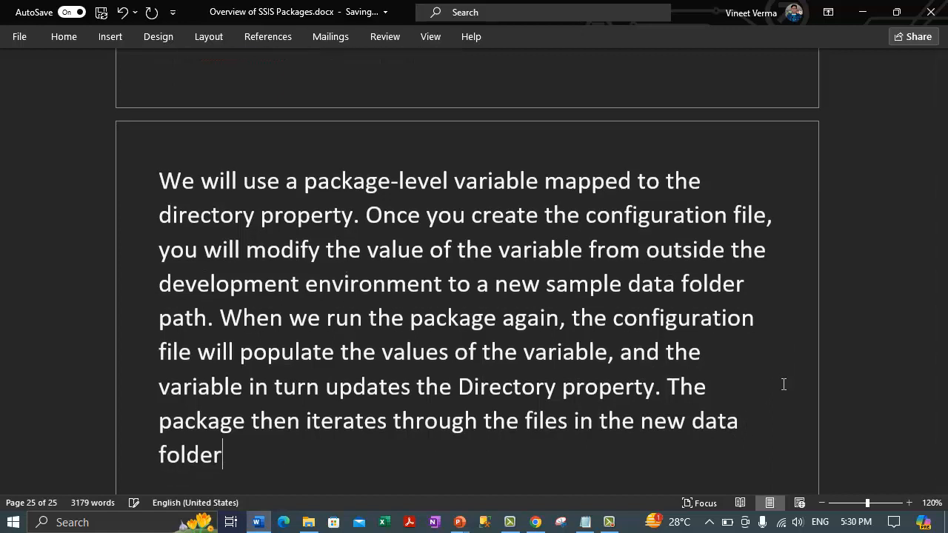
# Finish the fourth sentence with ", rather than in the original hard-coded folder." and start a new line below the paragraph
pyautogui.write(', rath')
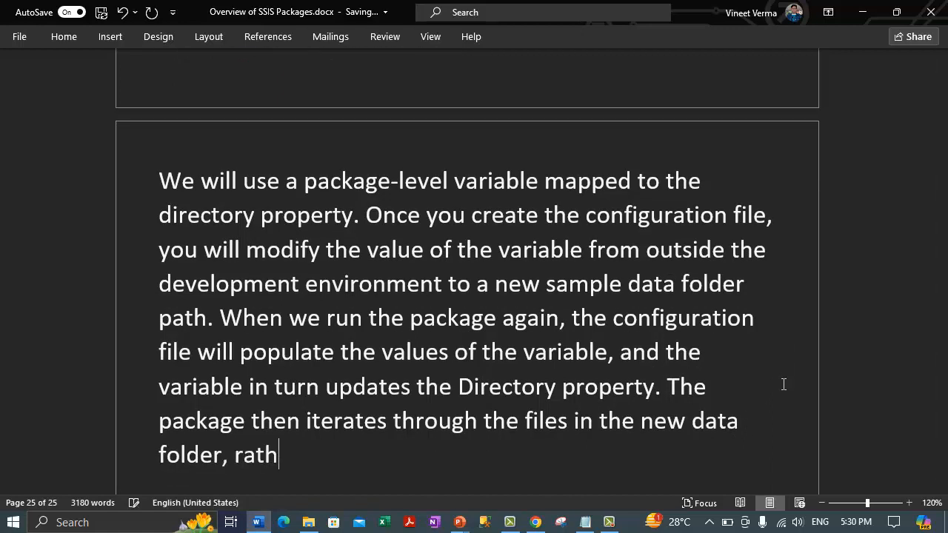
pyautogui.write('er than in the')
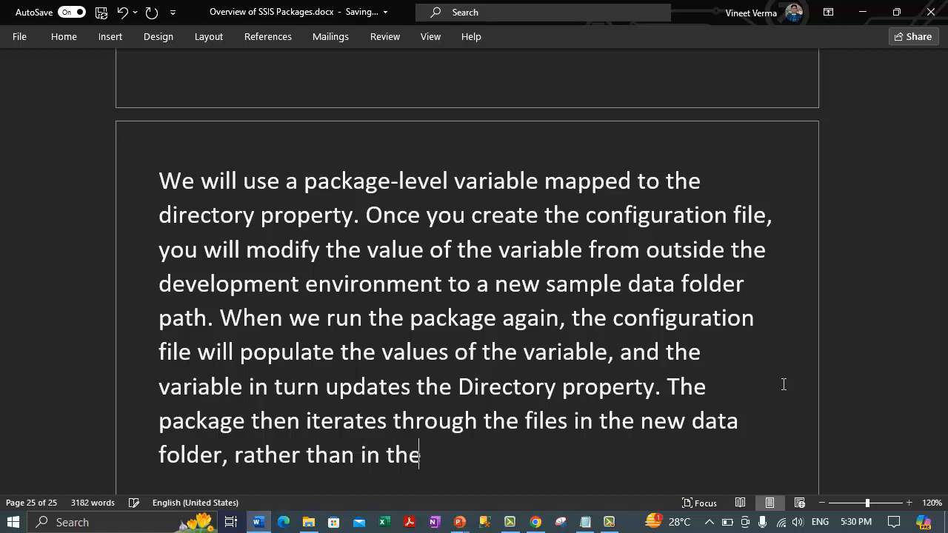
pyautogui.write(' original ')
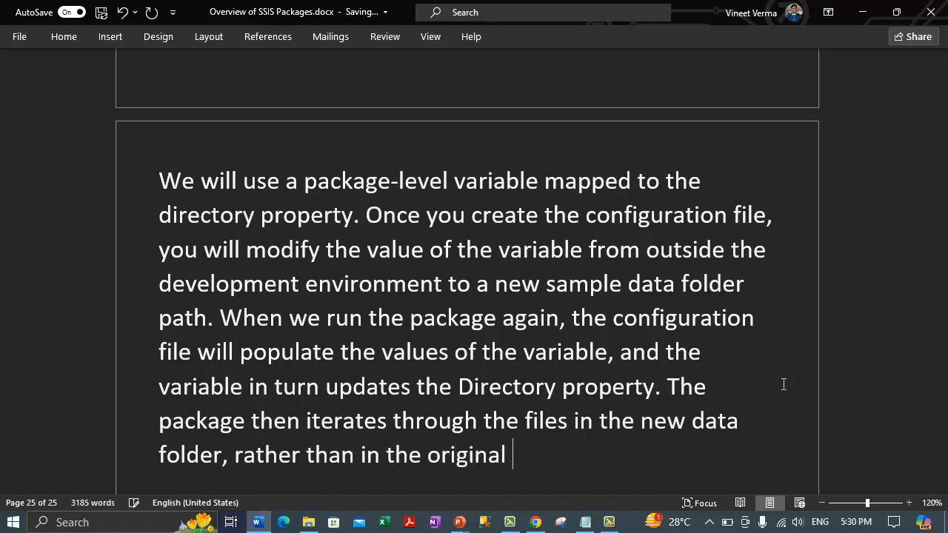
pyautogui.write('hard-code')
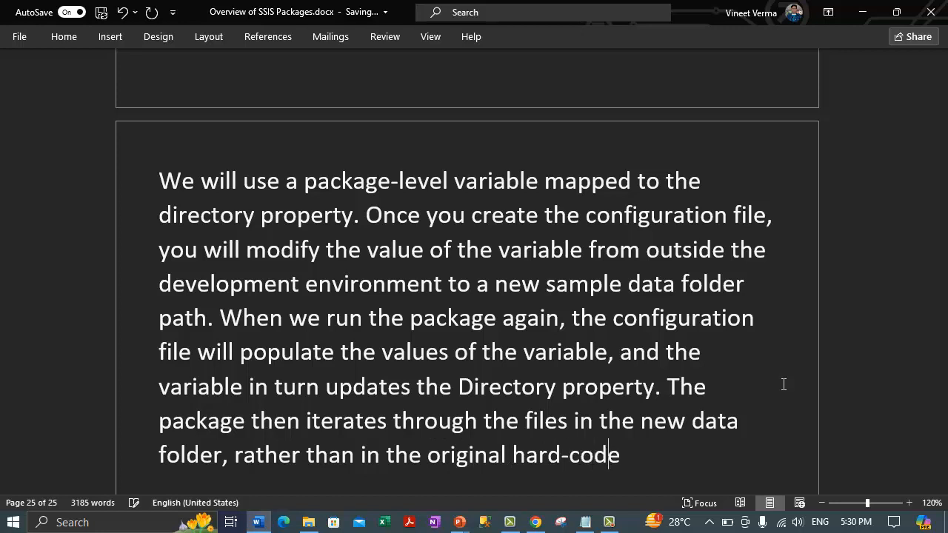
pyautogui.write('d folder.')
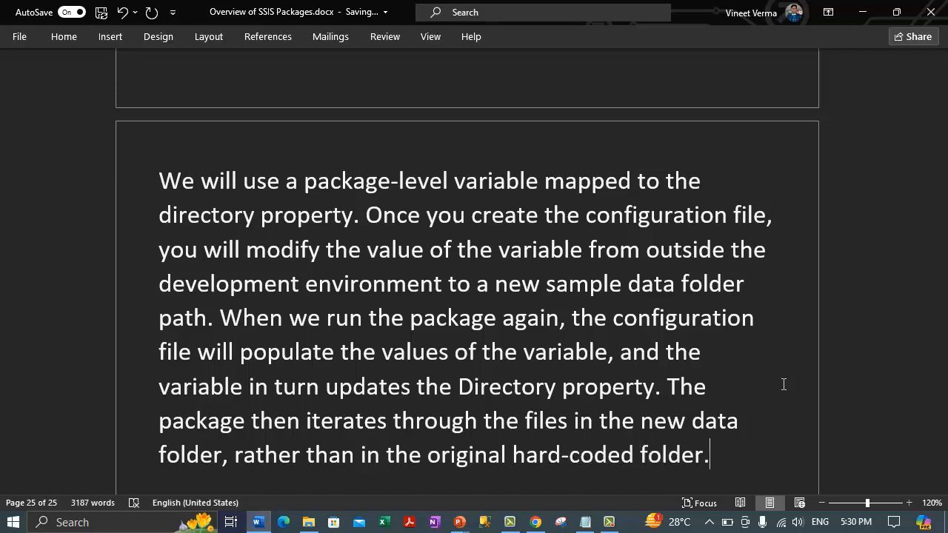
pyautogui.press('Return')
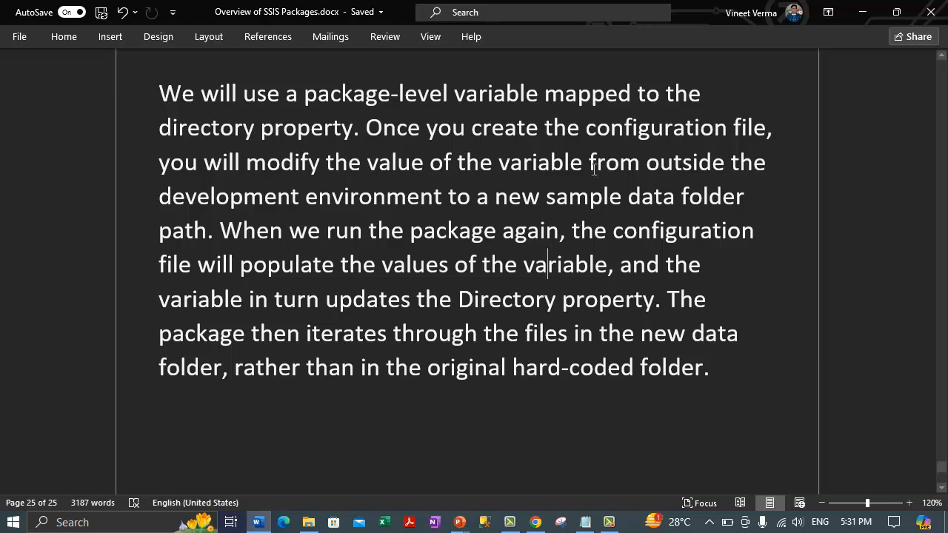
# Leave a blank line below the finished paragraph and add the line "Step 1 : Copy the previous package"
pyautogui.click(572, 170)
pyautogui.click(256, 422)
pyautogui.hotkey('ctrl', 'z')
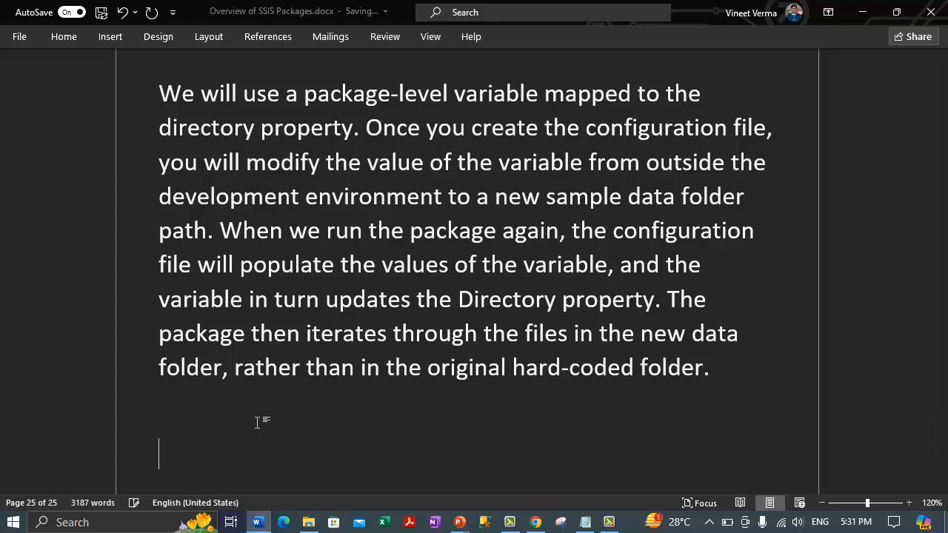
pyautogui.press('Return')
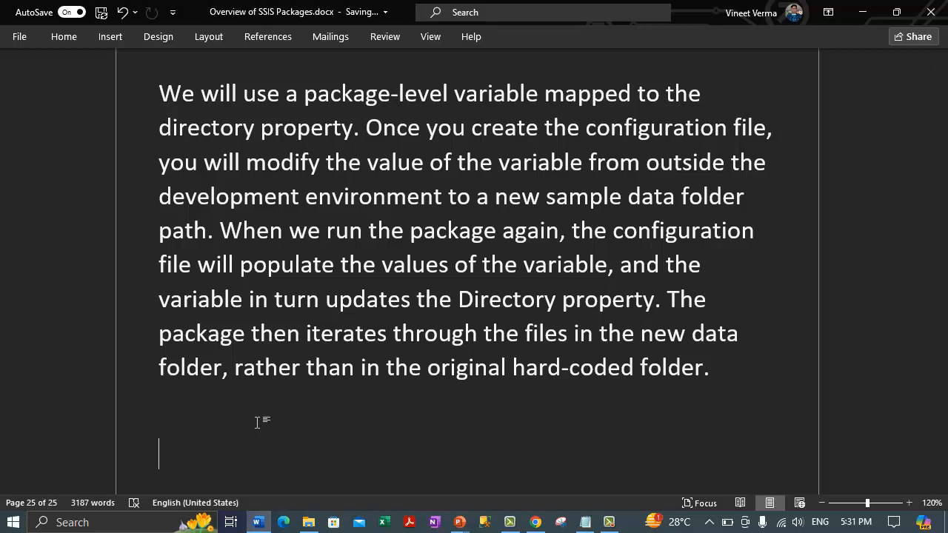
pyautogui.write('ST')
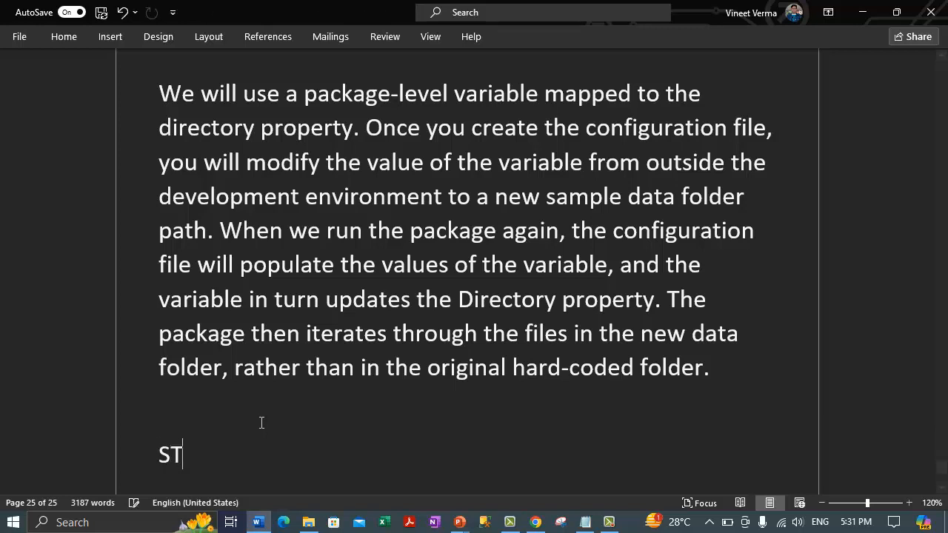
pyautogui.write('ep 1 : ')
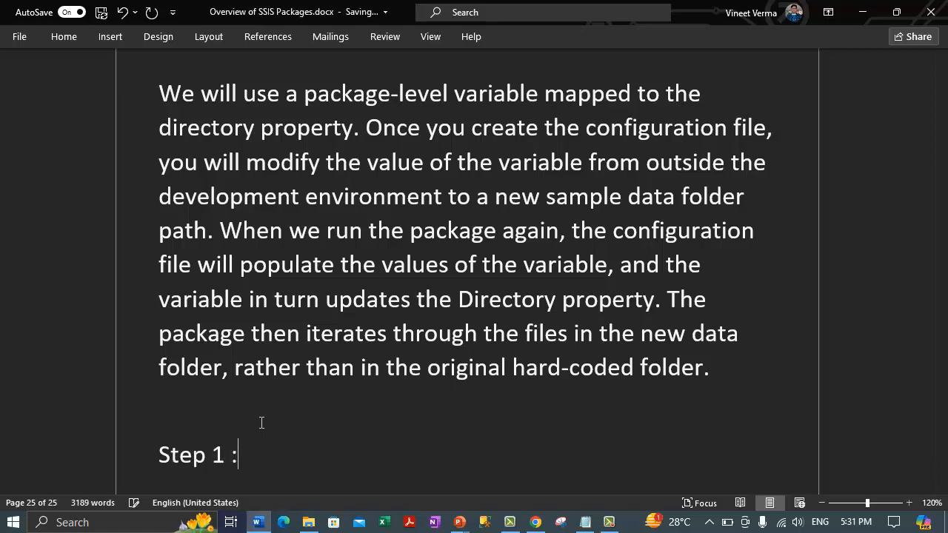
pyautogui.write('Copy ')
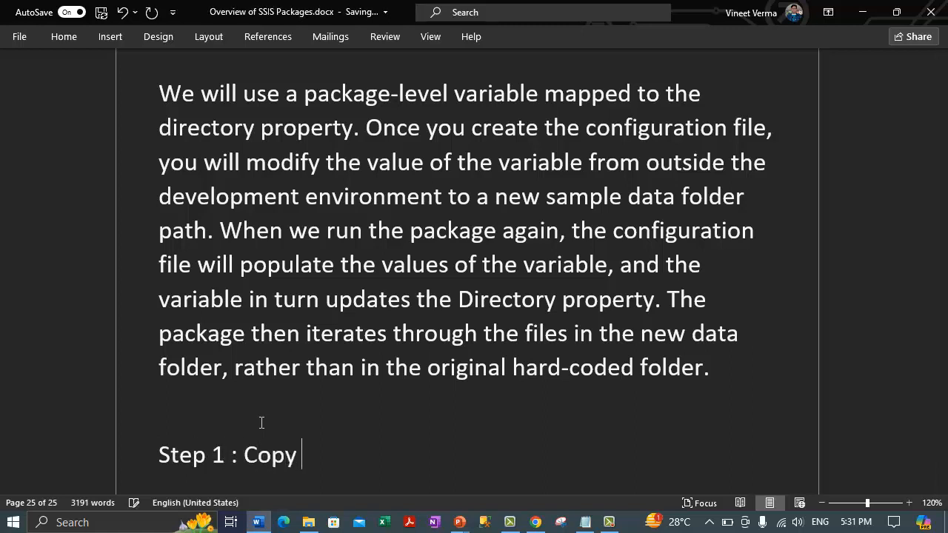
pyautogui.write('the Less')
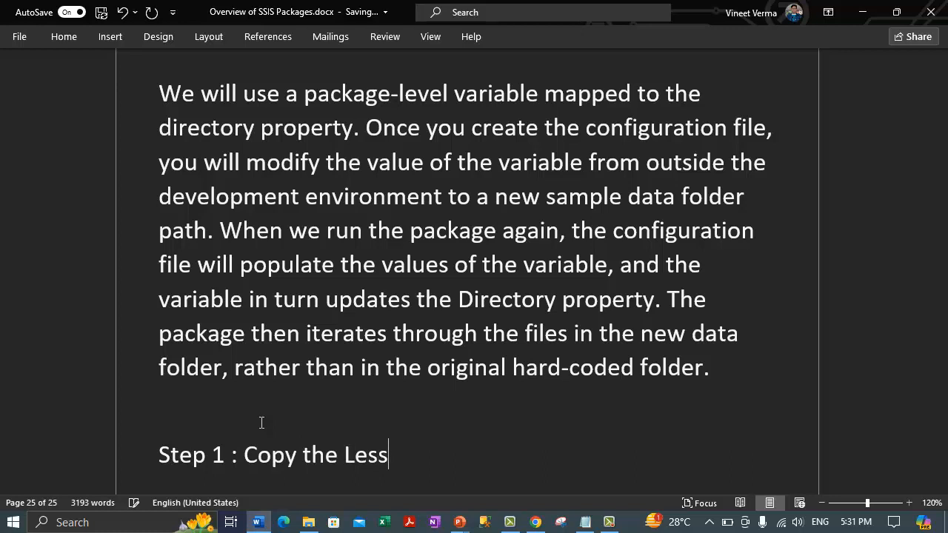
pyautogui.write('on')
pyautogui.hotkey('ctrl', 'BackSpace')
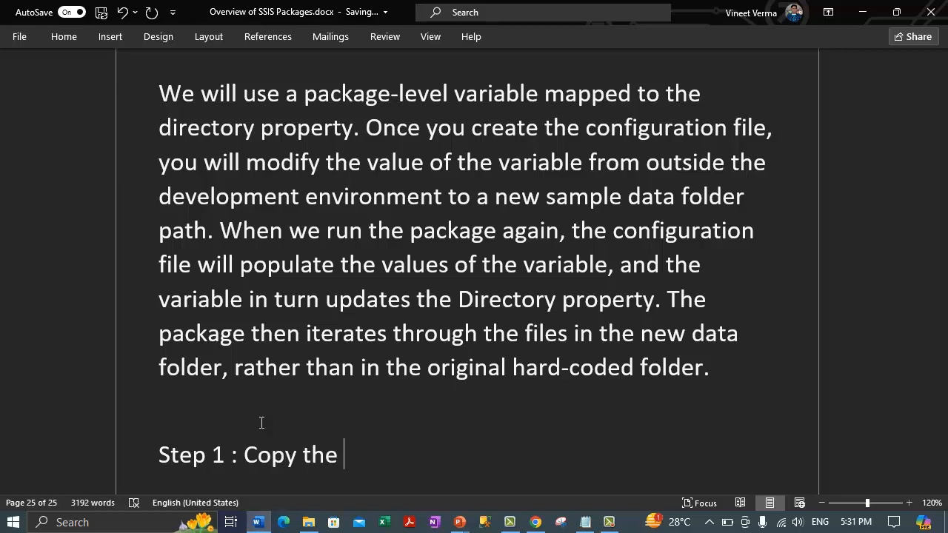
pyautogui.write('previous package')
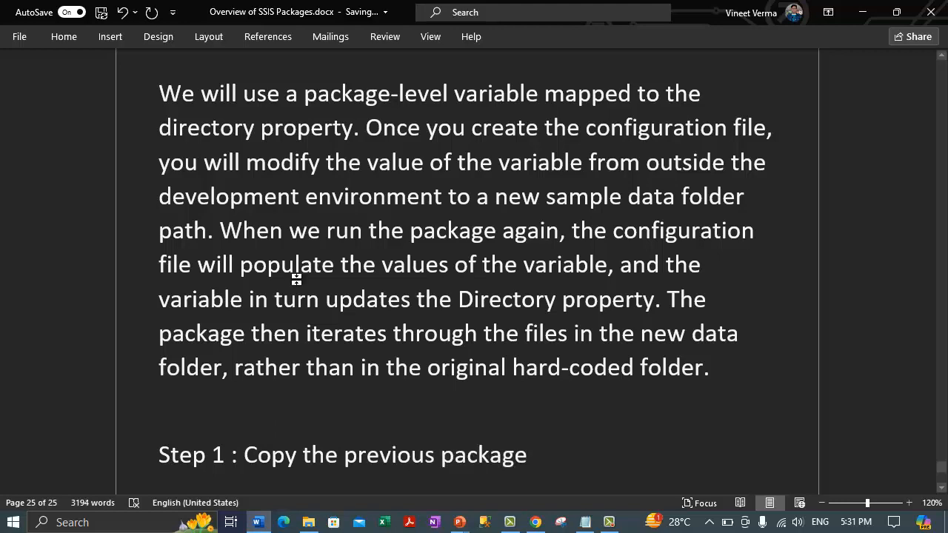
# Check how the previous lesson's steps are worded, and replace "previous" in the Step 1 line with "Lesson4.dtsx"
pyautogui.scroll(15, 296, 278)
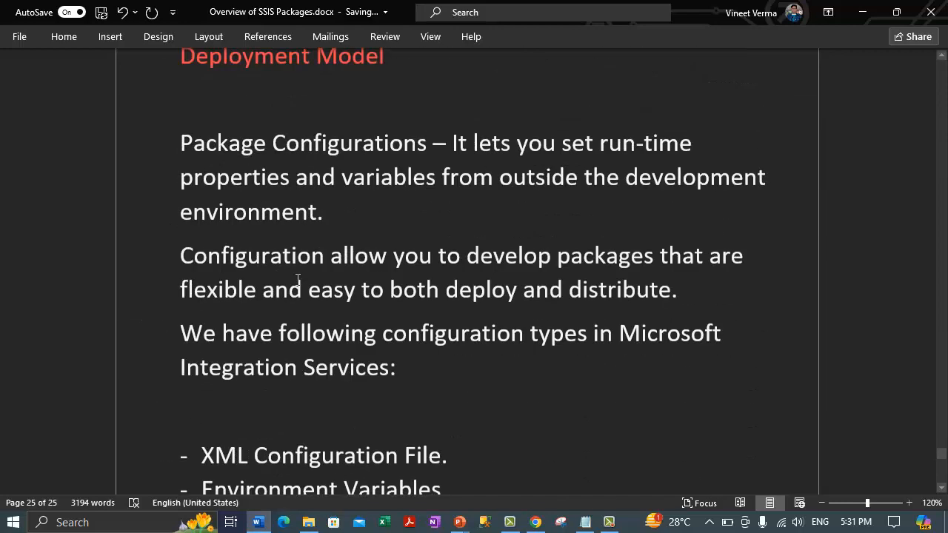
pyautogui.scroll(8, 298, 279)
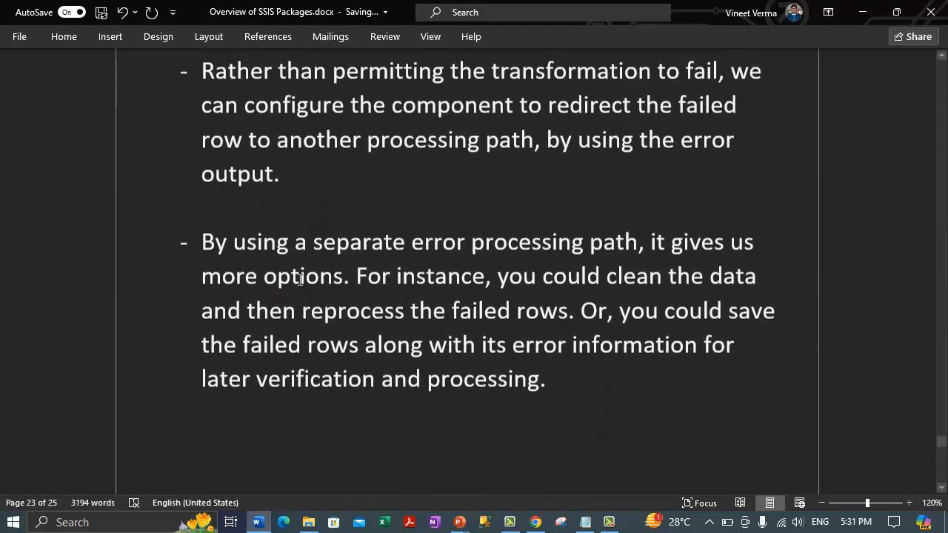
pyautogui.scroll(-5, 299, 279)
pyautogui.scroll(10, 300, 279)
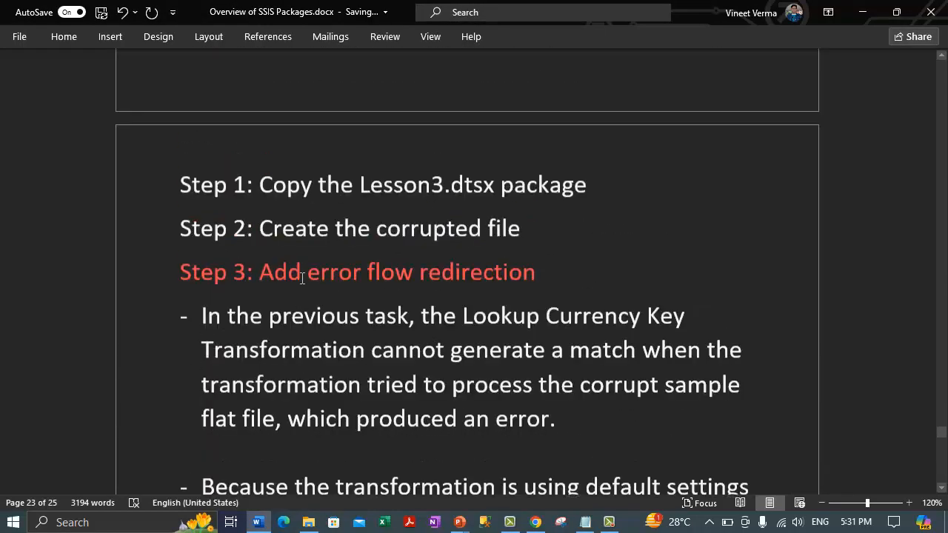
pyautogui.scroll(-10, 428, 289)
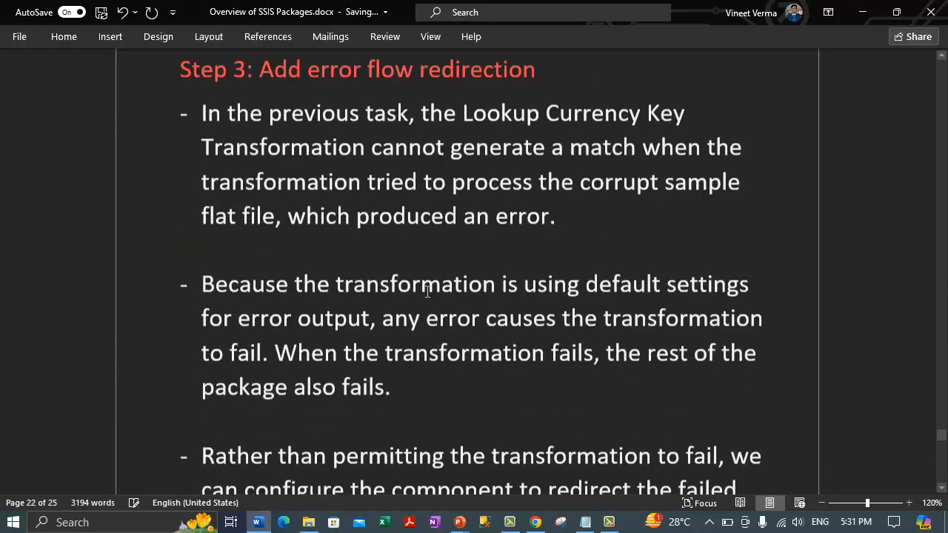
pyautogui.scroll(-15, 427, 291)
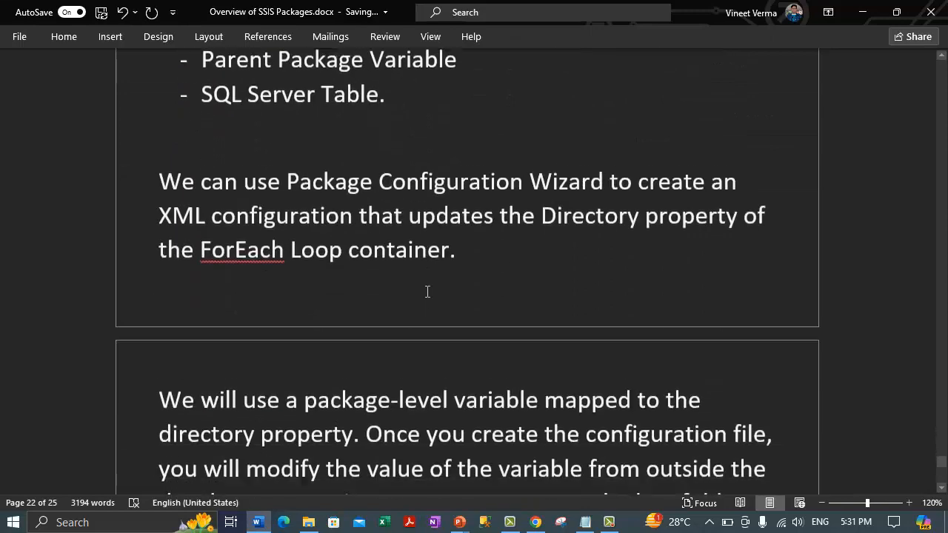
pyautogui.scroll(-5, 428, 291)
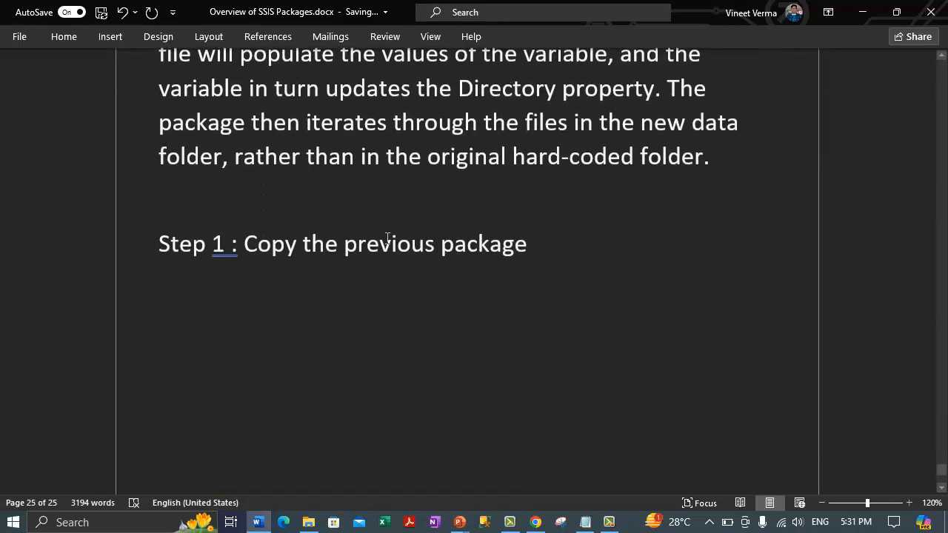
pyautogui.doubleClick(387, 241)
pyautogui.write('Lesson')
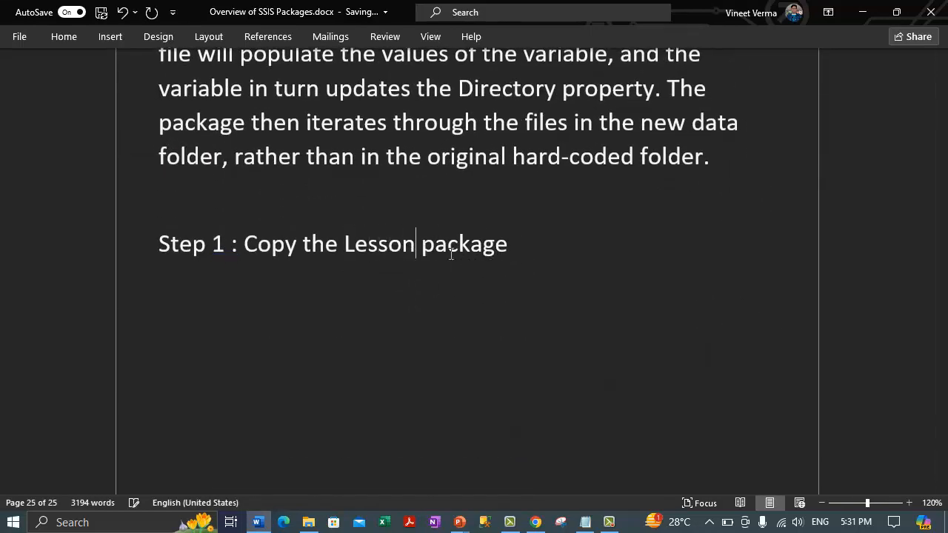
pyautogui.write('4.dts')
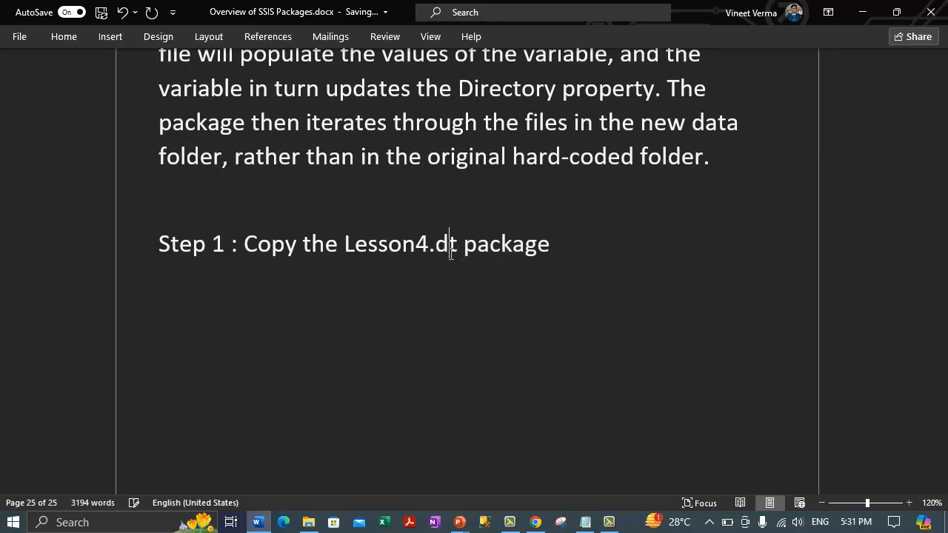
pyautogui.write('x')
pyautogui.press('End')
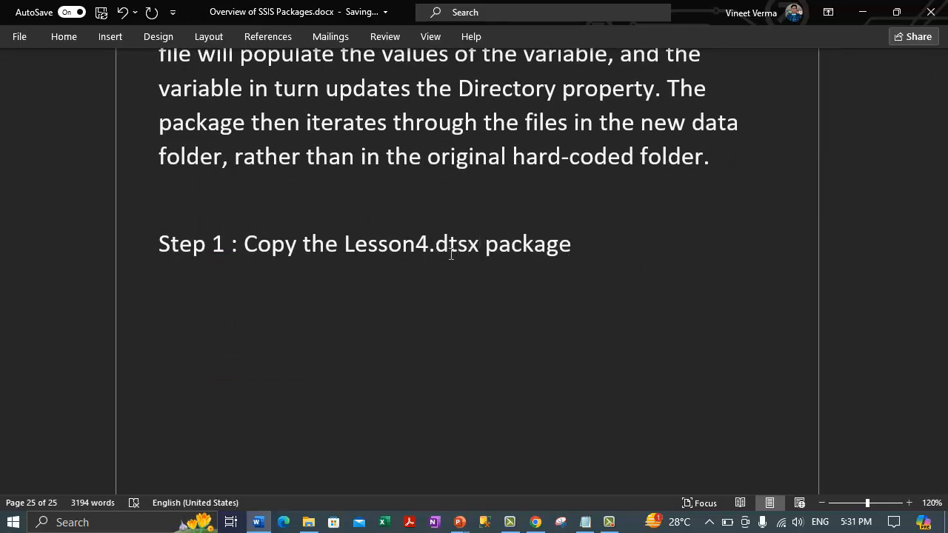
# Add the line "Step 2 : Enable and Configure package configurations" below the Step 1 line
pyautogui.press('Return')
pyautogui.write('Step 2')
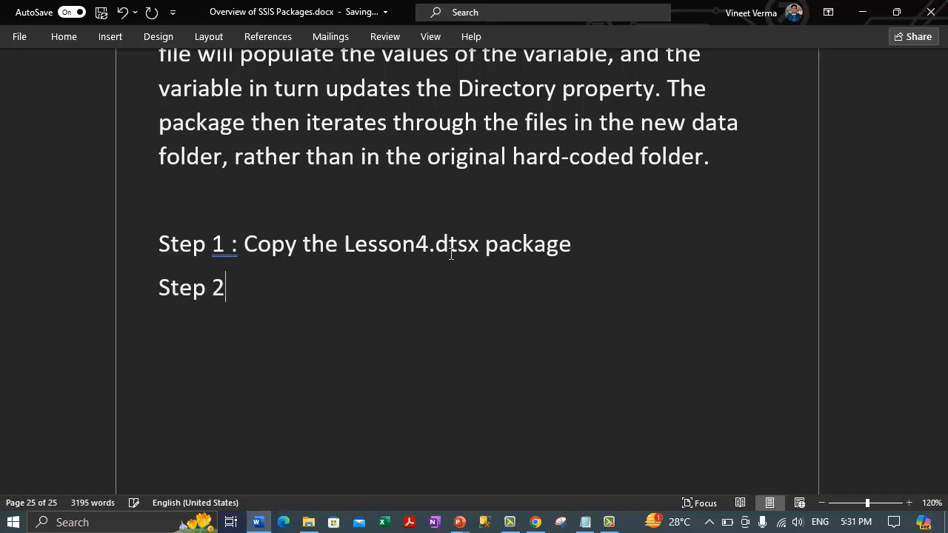
pyautogui.write(' : Enab')
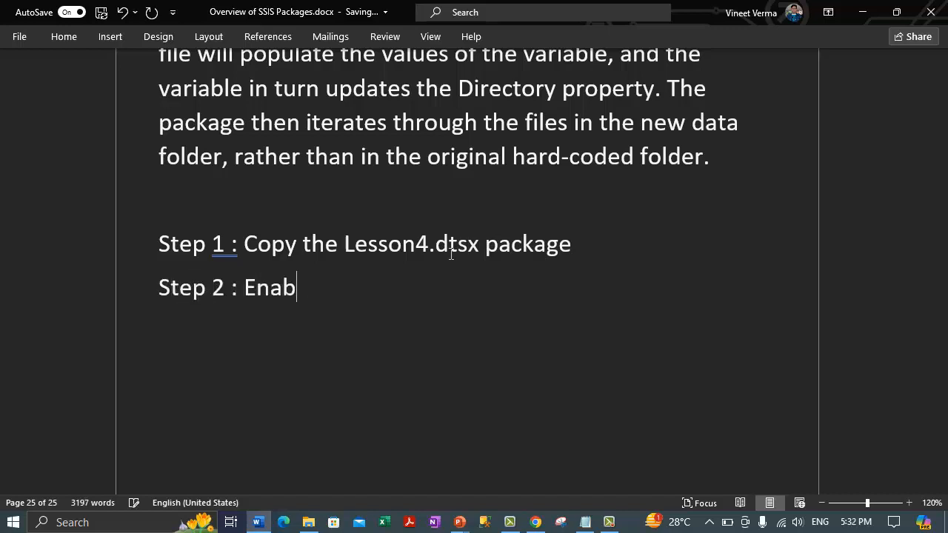
pyautogui.write('le and con')
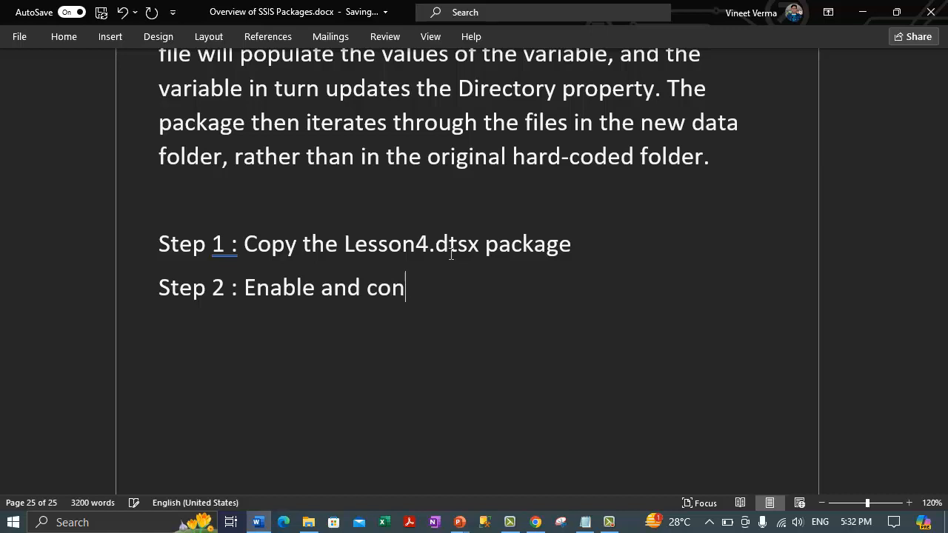
pyautogui.press('BackSpace')
pyautogui.press('BackSpace')
pyautogui.press('BackSpace')
pyautogui.write('ocn')
pyautogui.press('BackSpace')
pyautogui.press('BackSpace')
pyautogui.press('BackSpace')
pyautogui.write('Configure ')
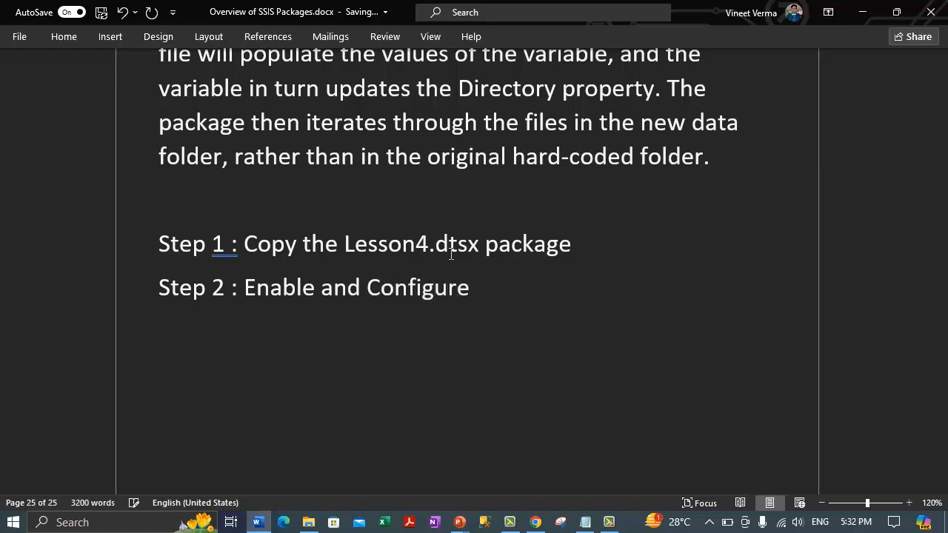
pyautogui.write('package conf')
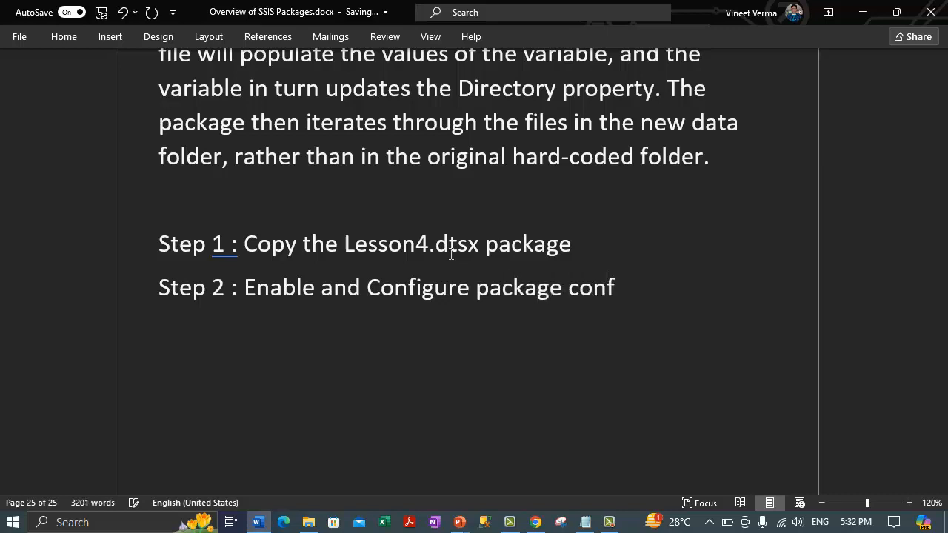
pyautogui.write('igurations')
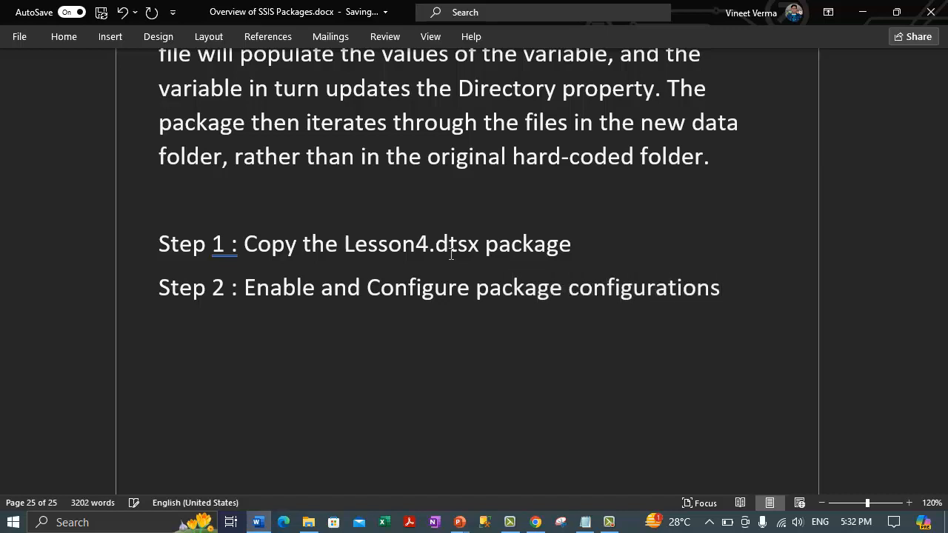
# Add the line "Step 3 : Modify the Directory property configuration value" below the Step 2 line
pyautogui.press('Return')
pyautogui.write('Step ')
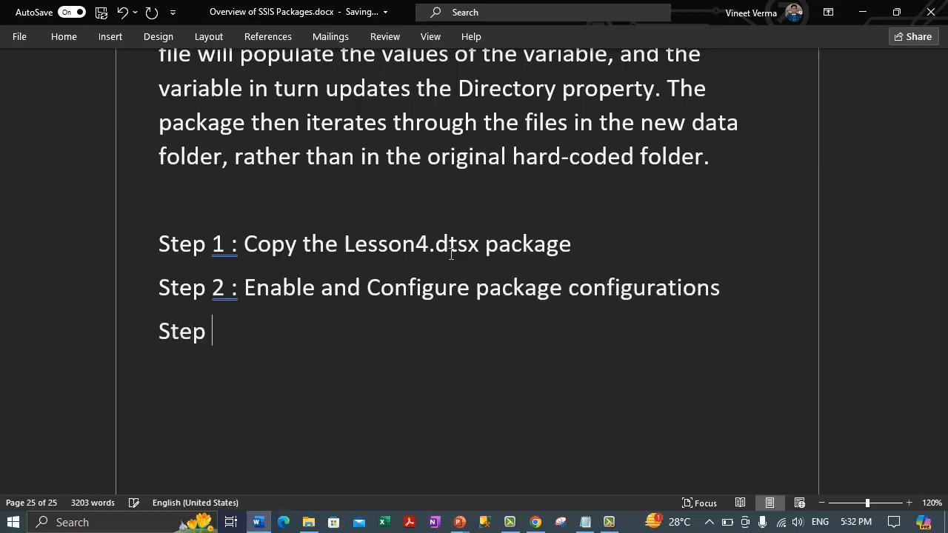
pyautogui.write('3 : Modify  the ')
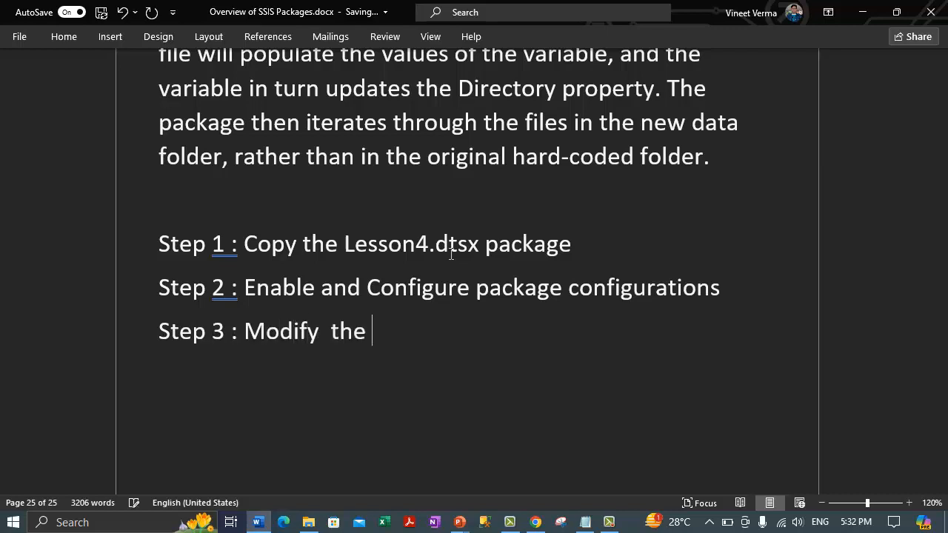
pyautogui.write('Directory path')
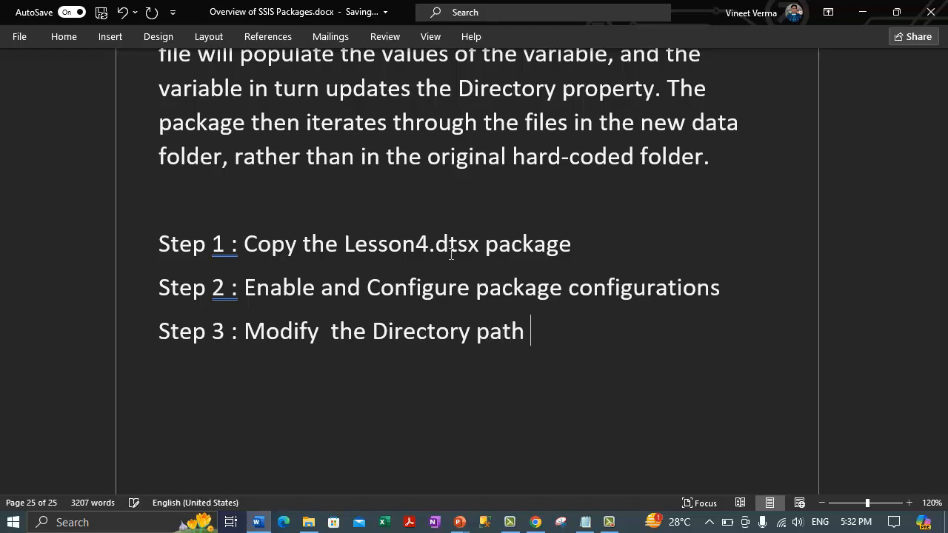
pyautogui.hotkey('ctrl', 'BackSpace')
pyautogui.write('property ')
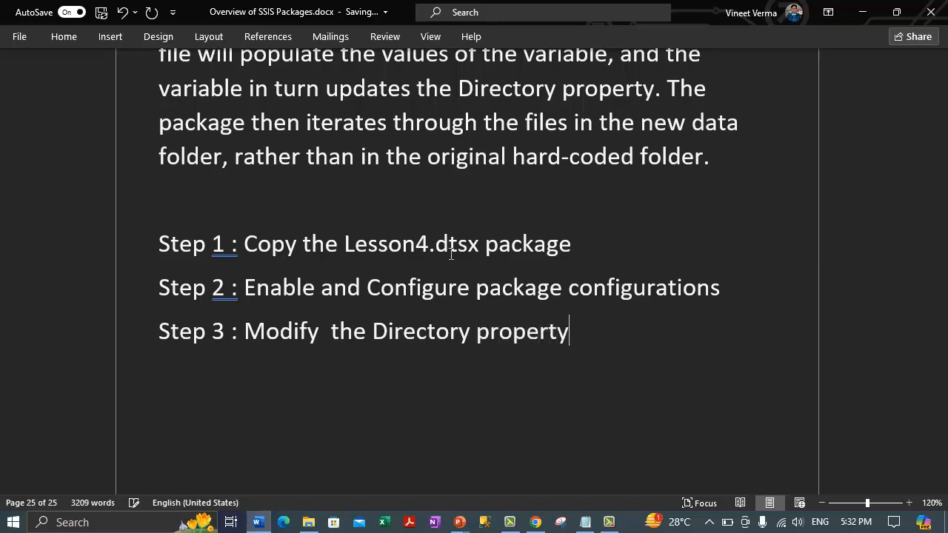
pyautogui.write('configur')
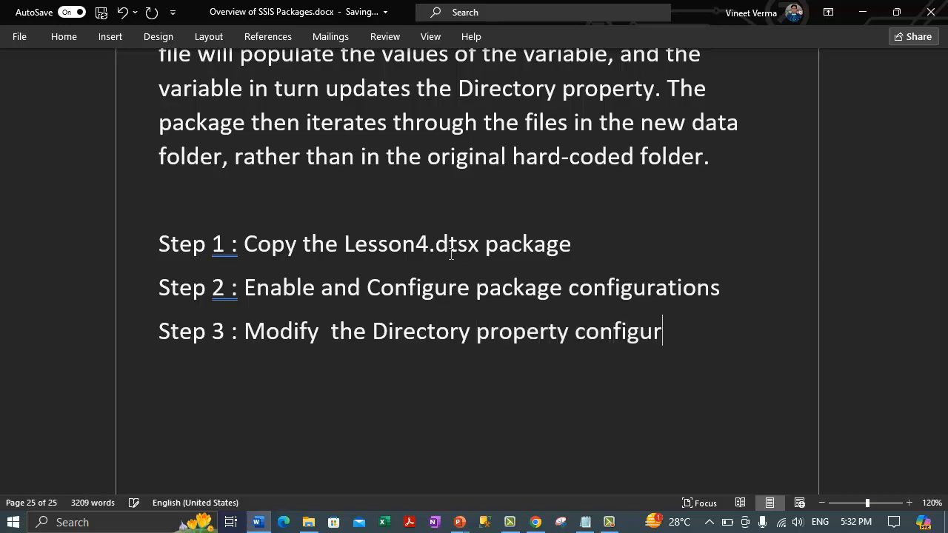
pyautogui.write('ation value ')
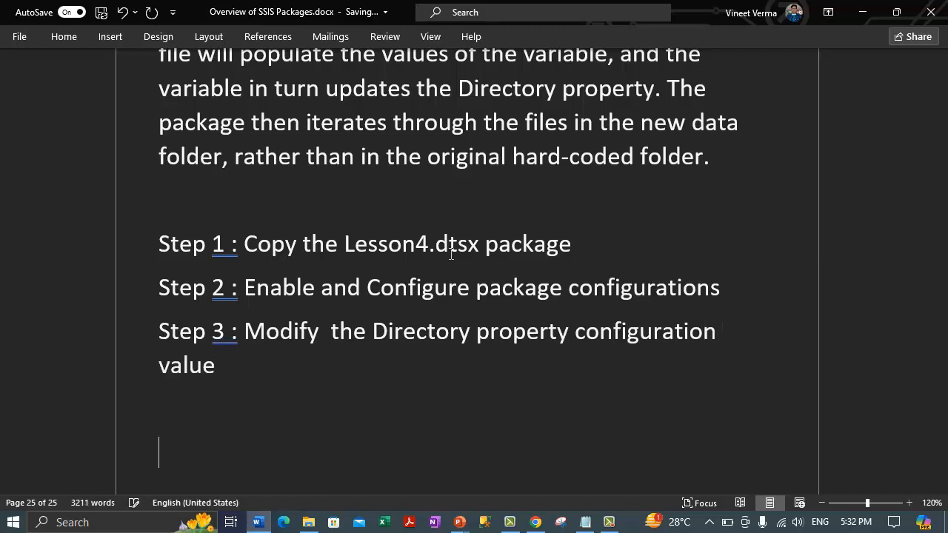
# Add the line "Step 4 : Test the Lesson5.dtsx package." below the Step 3 line
pyautogui.write('Stpe')
pyautogui.press('BackSpace')
pyautogui.press('BackSpace')
pyautogui.write('ep 4 : ')
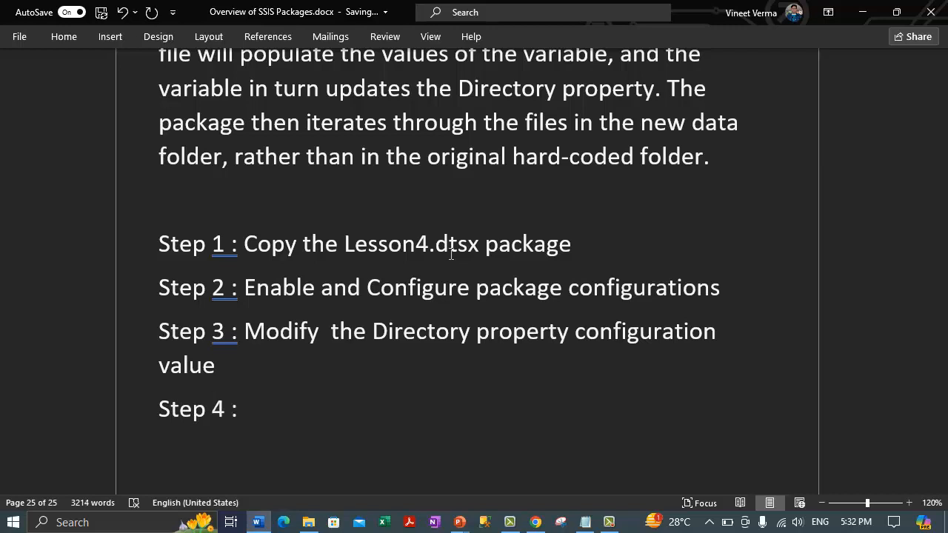
pyautogui.write('Test the Lesso')
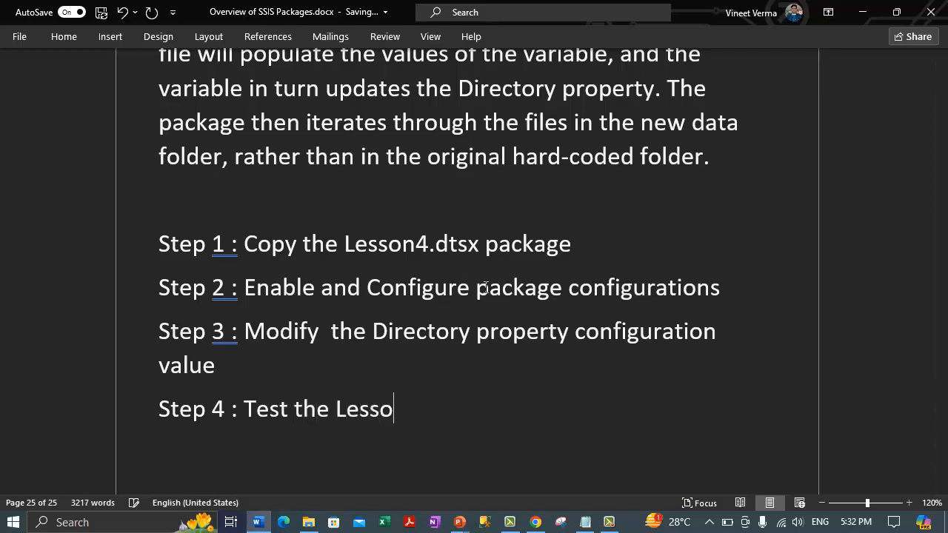
pyautogui.write('n5.dts')
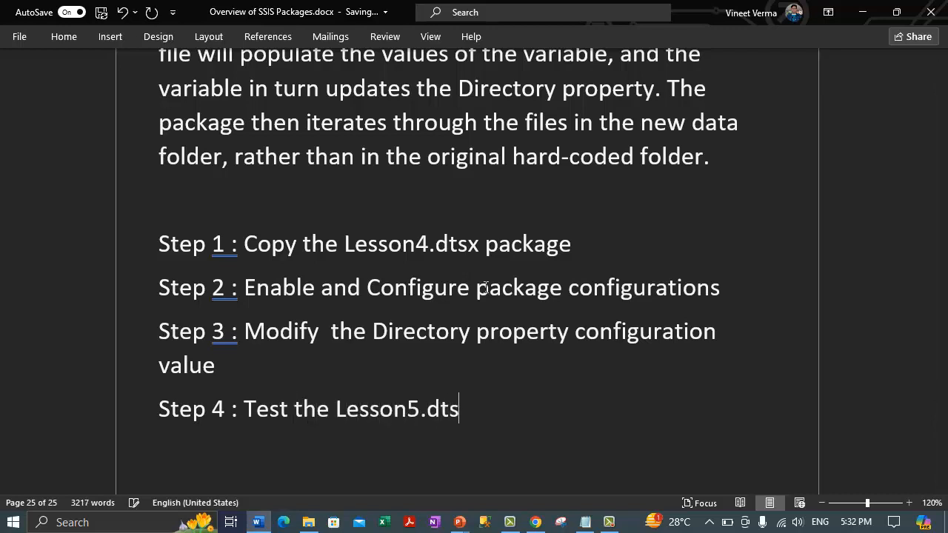
pyautogui.write('x pac')
pyautogui.press('BackSpace')
pyautogui.write('x package.')
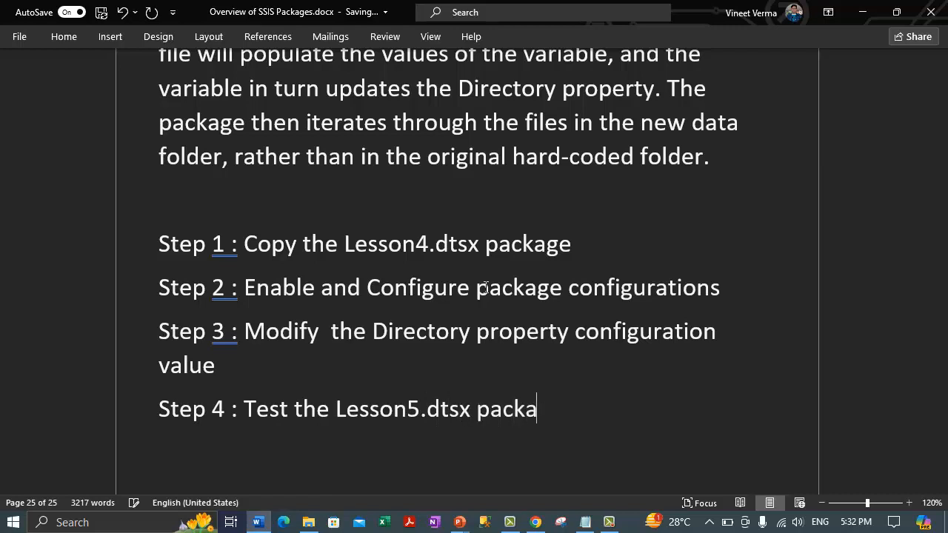
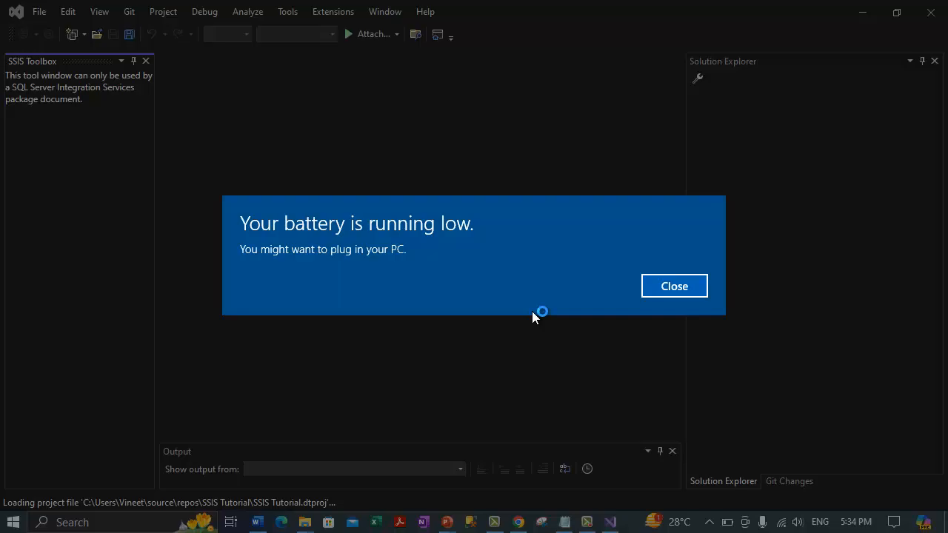
# Check the loading Visual Studio solution, return to the Word notes and copy the whole Step 1 line
pyautogui.hotkey('alt', 'Tab')
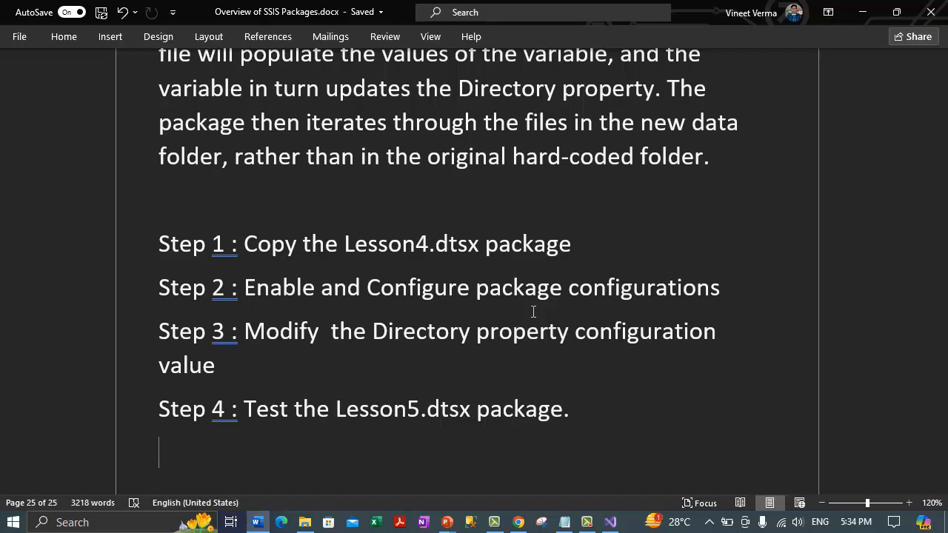
pyautogui.click(610, 522)
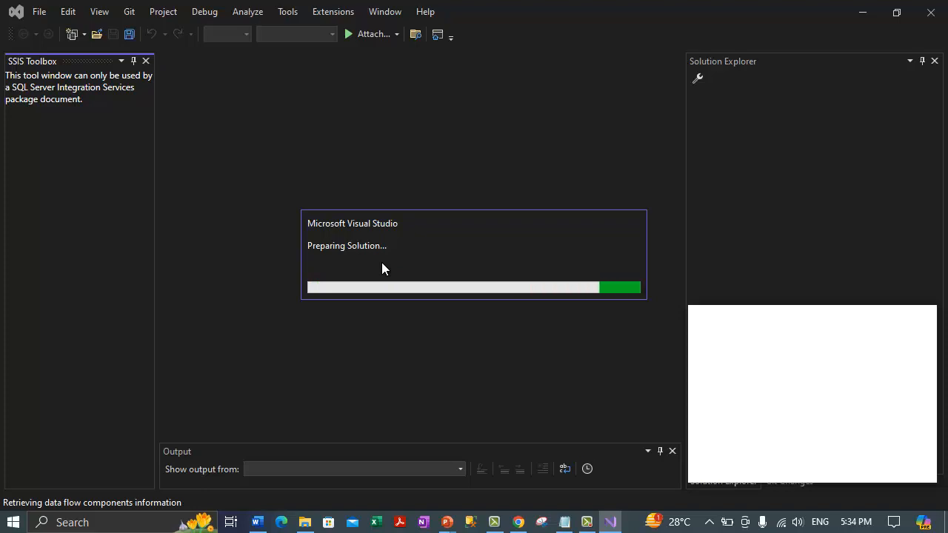
pyautogui.hotkey('alt', 'Tab')
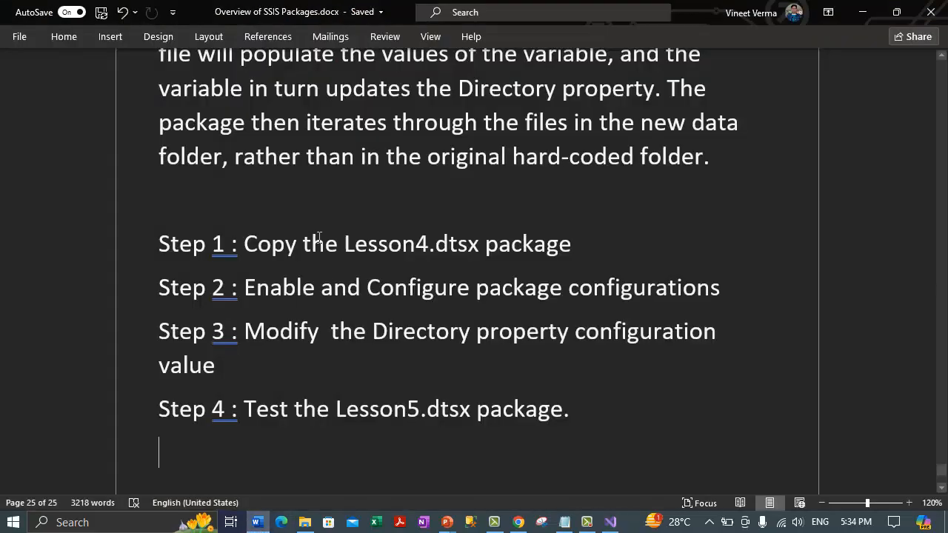
pyautogui.moveTo(603, 247); pyautogui.dragTo(118, 238)
pyautogui.hotkey('ctrl', 'c')
# Switch to Visual Studio, dismiss the sign-in window and close the open Lesson4.dtsx package designer
pyautogui.hotkey('alt', 'Tab')
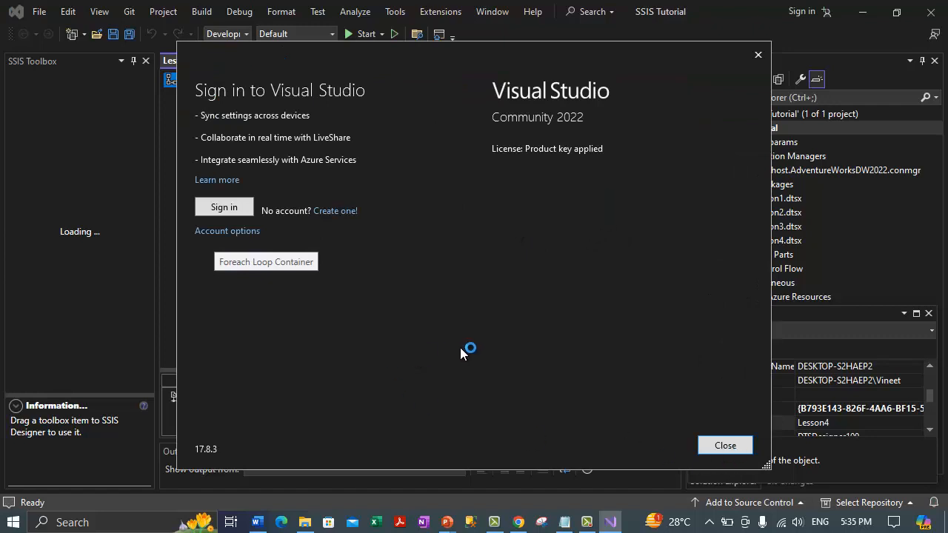
pyautogui.press('Escape')
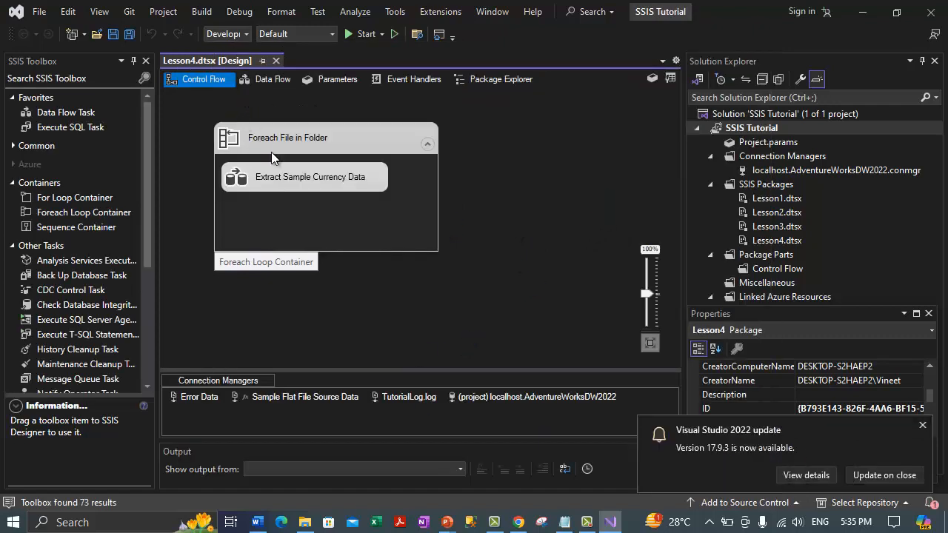
pyautogui.hotkey('ctrl', 'F4')
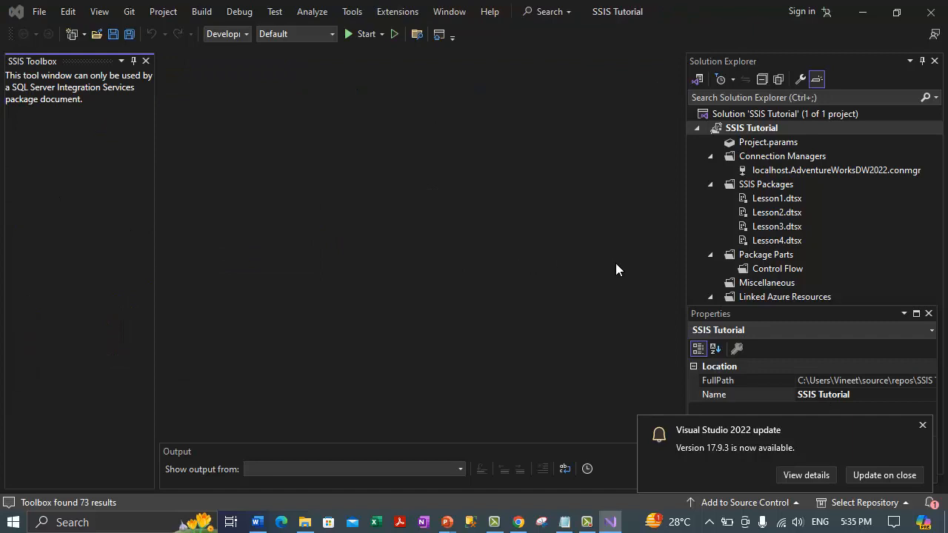
# Copy the Lesson4.dtsx package from the SSIS Packages of the SSIS Tutorial project
pyautogui.click(790, 243)
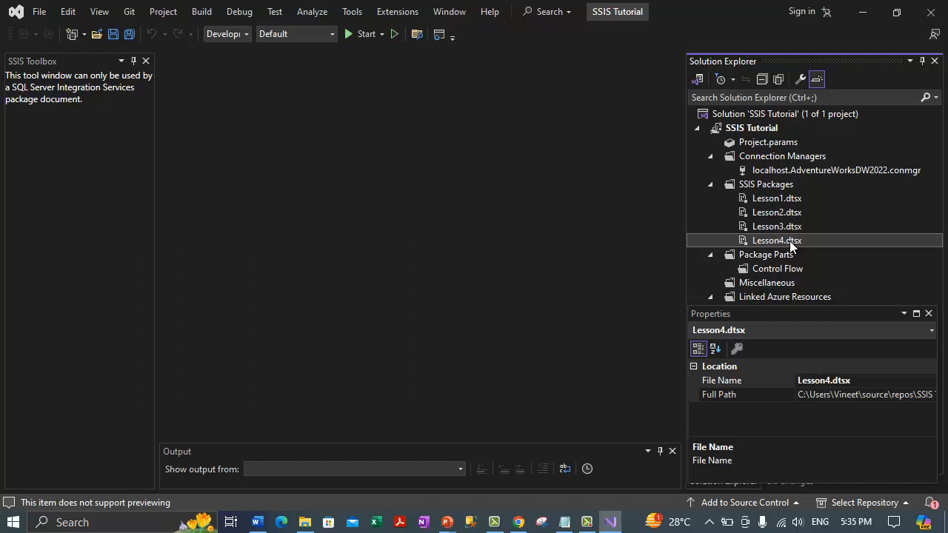
pyautogui.rightClick(791, 245)
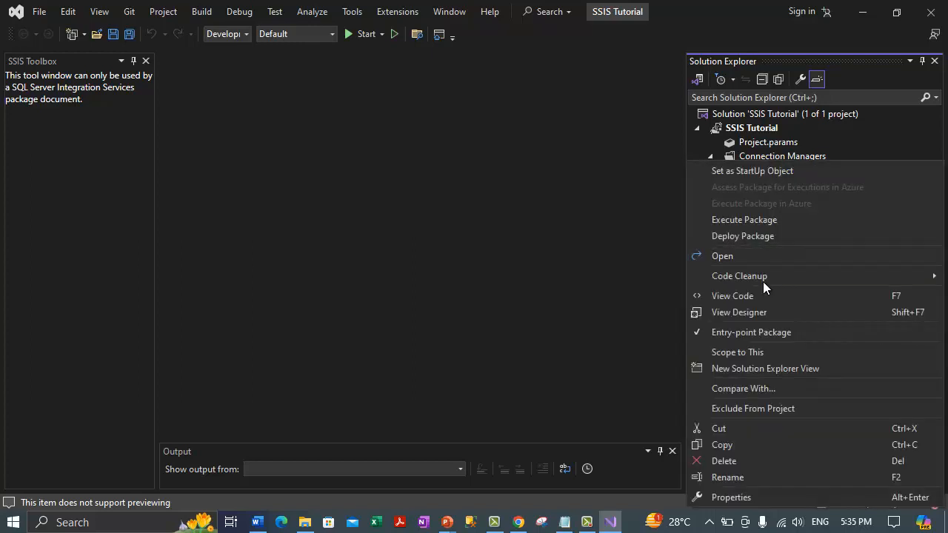
pyautogui.click(745, 444)
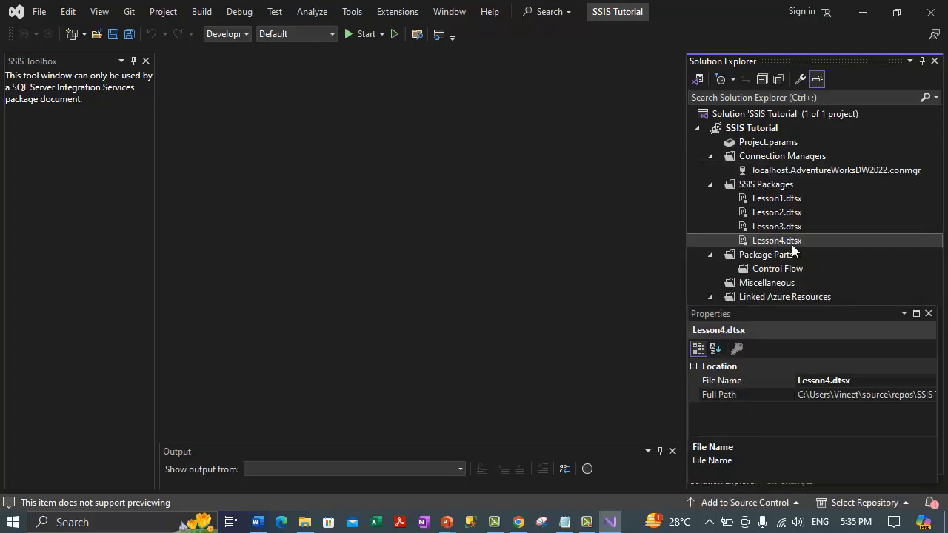
# Paste the copied Lesson4.dtsx package into the SSIS Packages folder of the SSIS Tutorial project
pyautogui.click(767, 187)
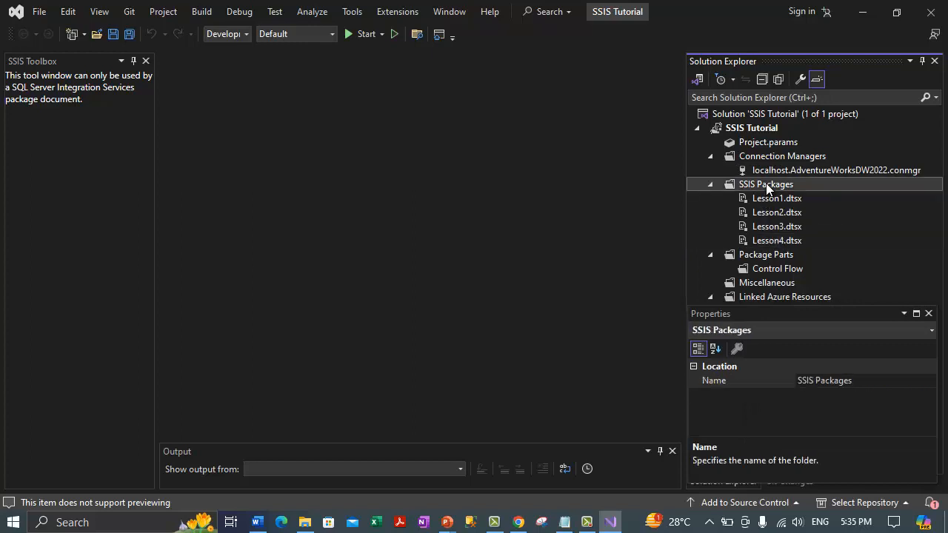
pyautogui.rightClick(768, 187)
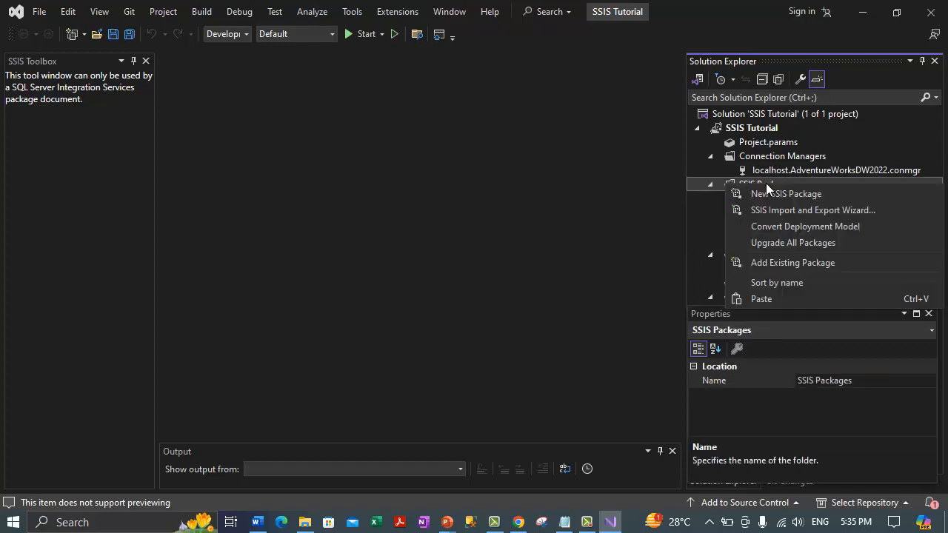
pyautogui.click(773, 299)
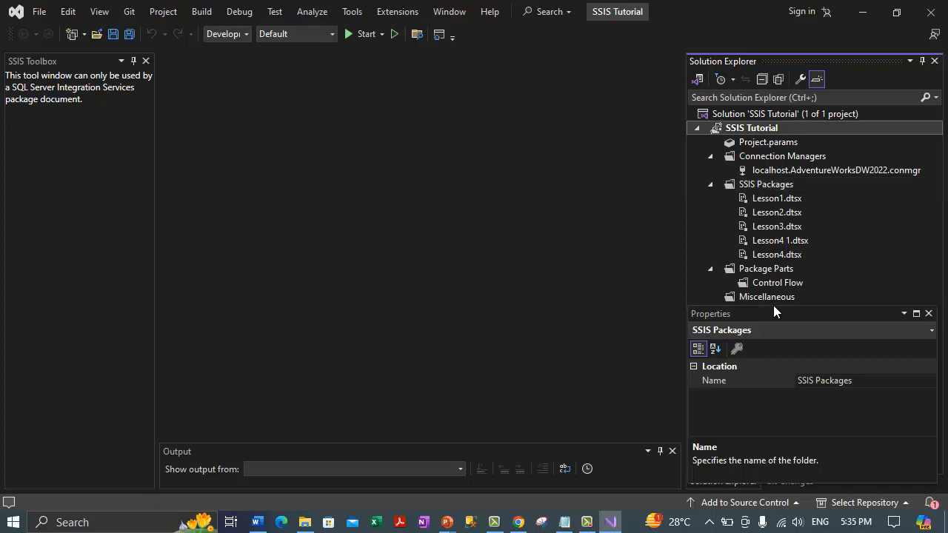
# Rename the pasted package copy to Lesson5.dtsx and save its changes
pyautogui.click(779, 243)
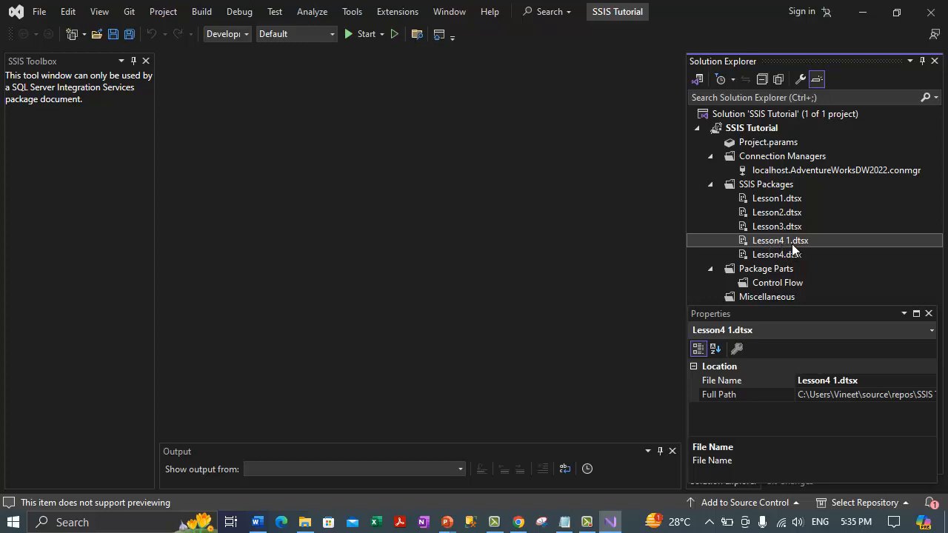
pyautogui.rightClick(786, 241)
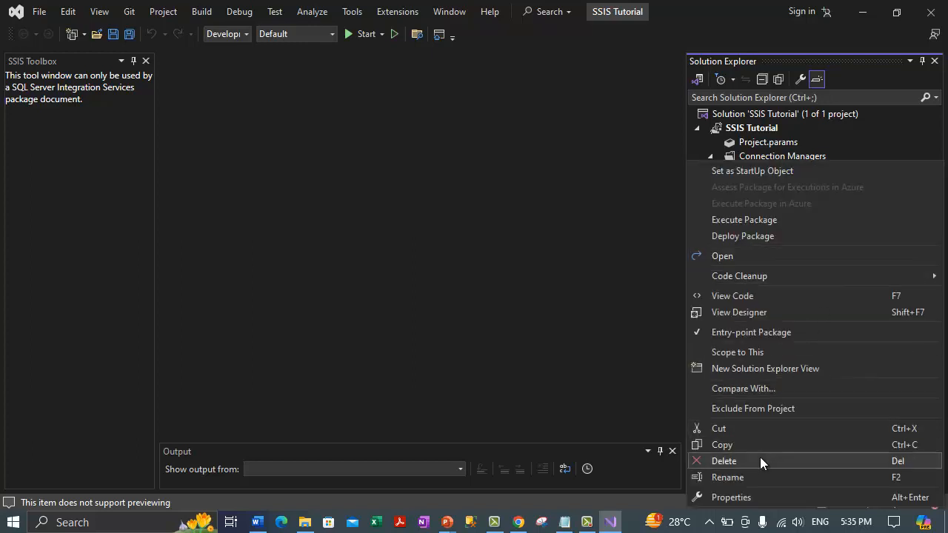
pyautogui.click(736, 478)
pyautogui.press('Right')
pyautogui.press('Left')
pyautogui.press('Left')
pyautogui.press('Left')
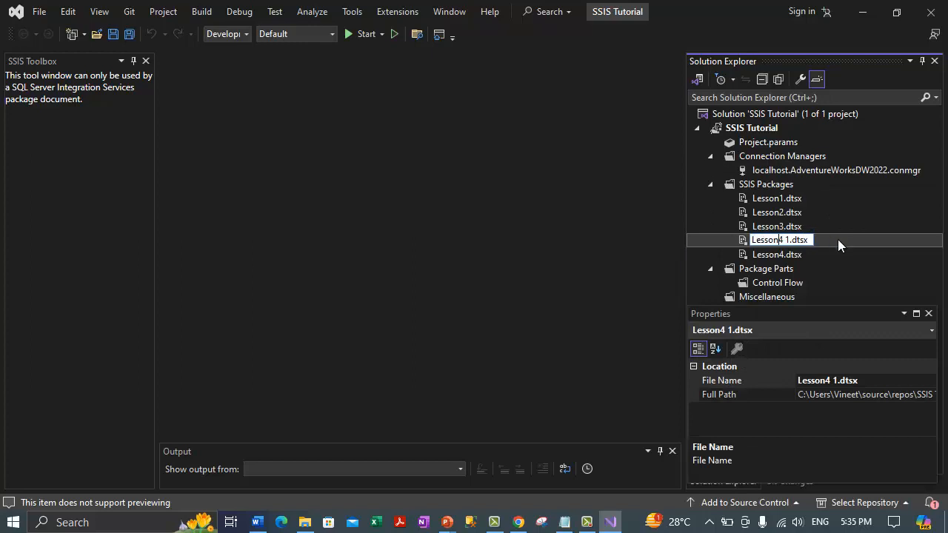
pyautogui.press('BackSpace')
pyautogui.press('BackSpace')
pyautogui.press('Delete')
pyautogui.write('5')
pyautogui.press('Return')
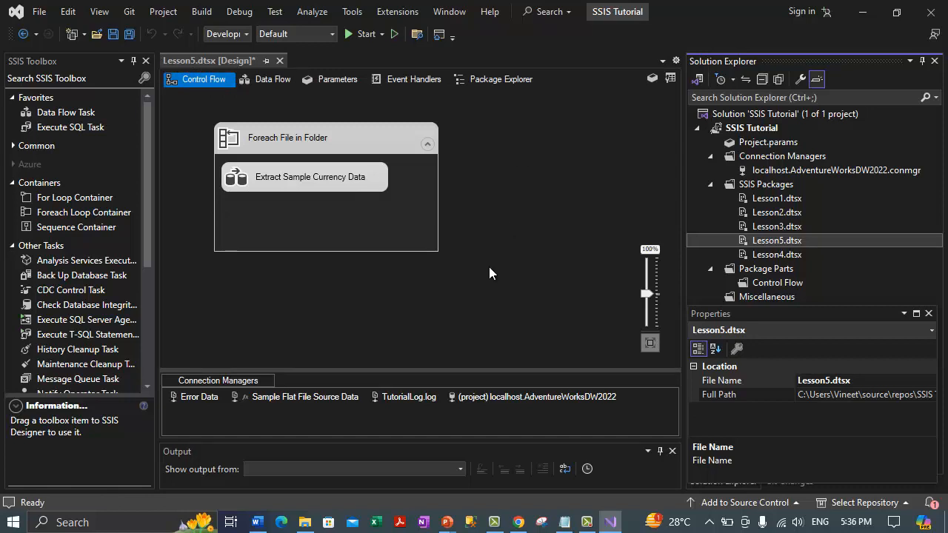
pyautogui.click(279, 61)
pyautogui.click(419, 337)
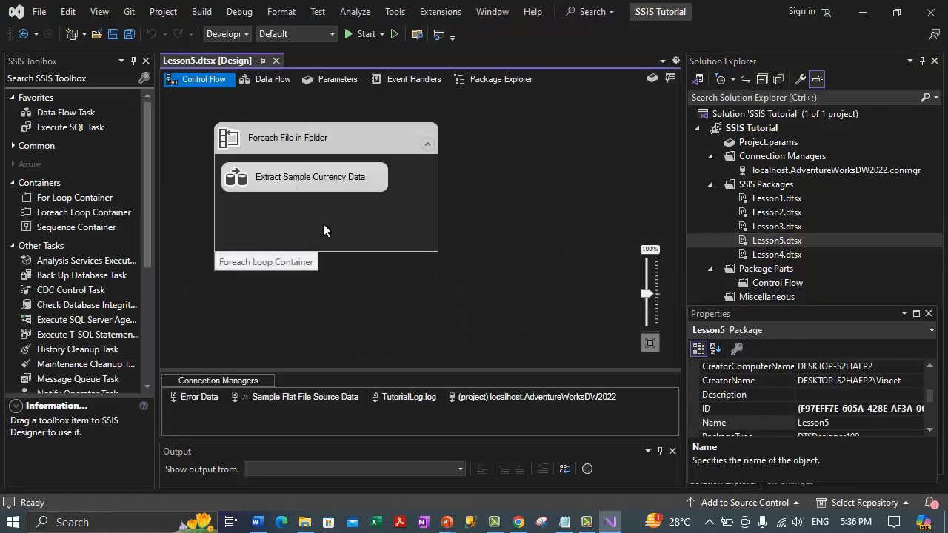
# Generate a new ID for the Lesson5 package in its properties and save the package
pyautogui.rightClick(511, 194)
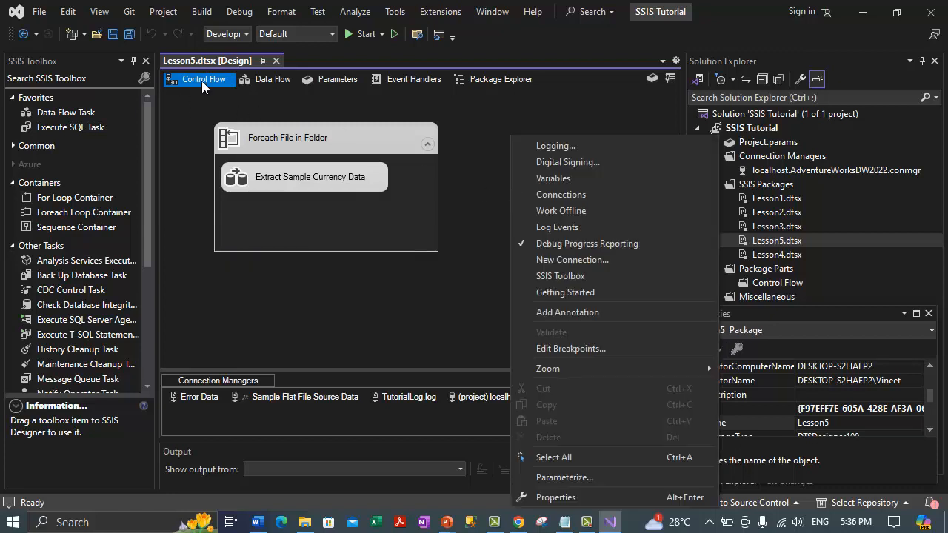
pyautogui.click(208, 82)
pyautogui.rightClick(539, 169)
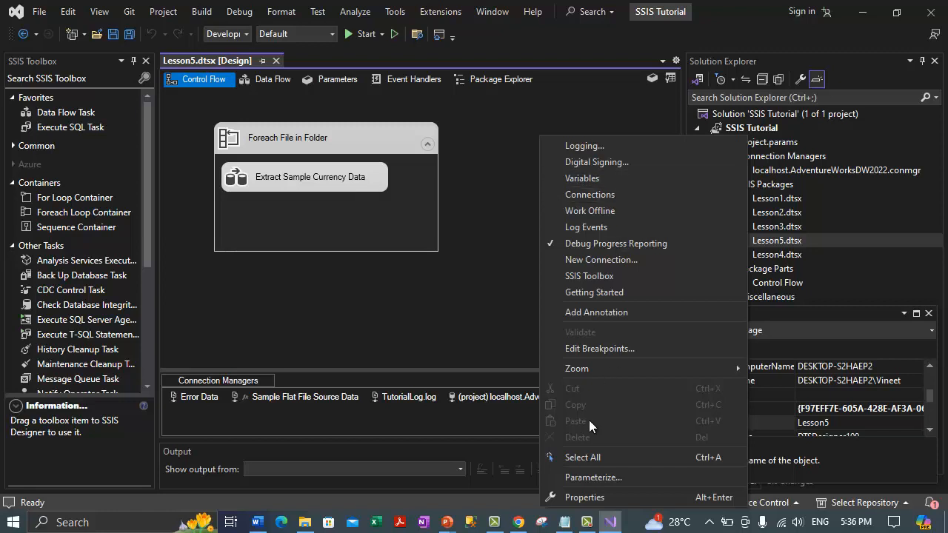
pyautogui.click(585, 497)
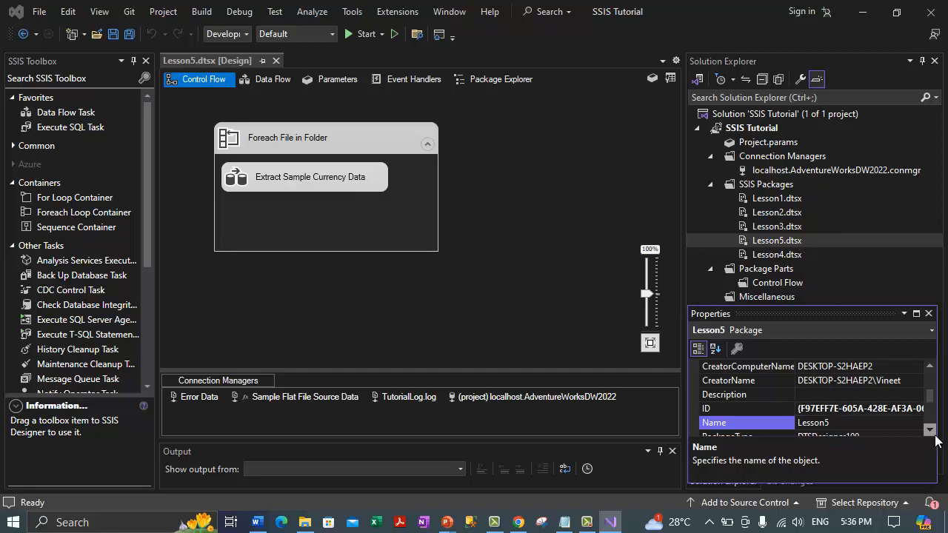
pyautogui.click(878, 411)
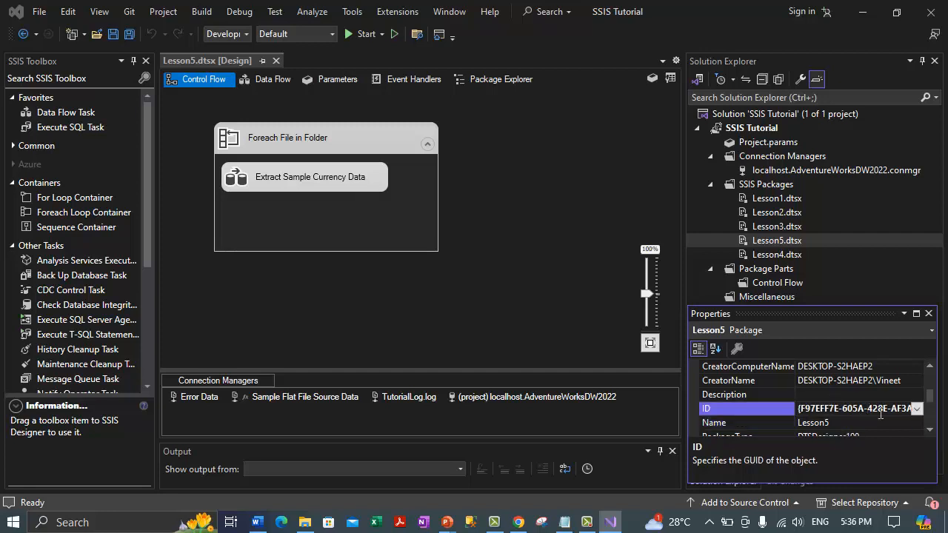
pyautogui.click(916, 410)
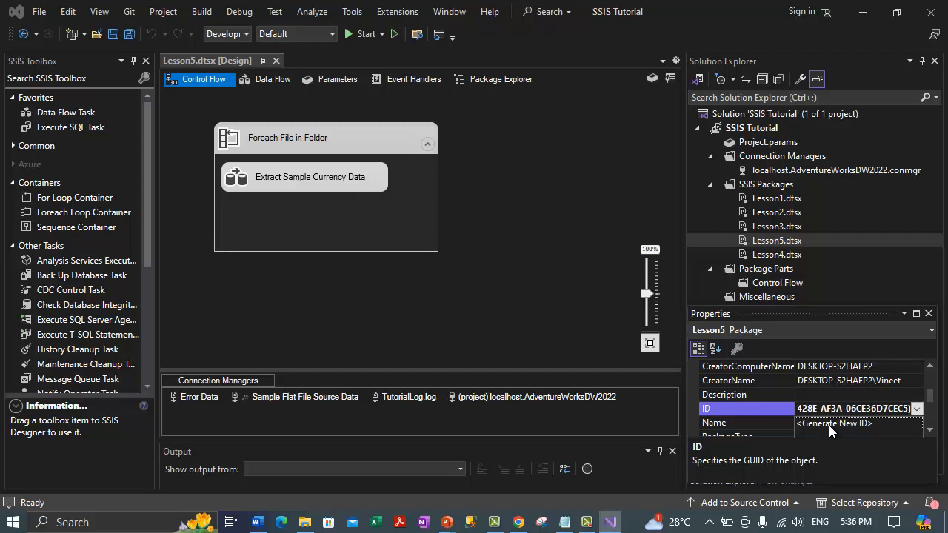
pyautogui.click(828, 425)
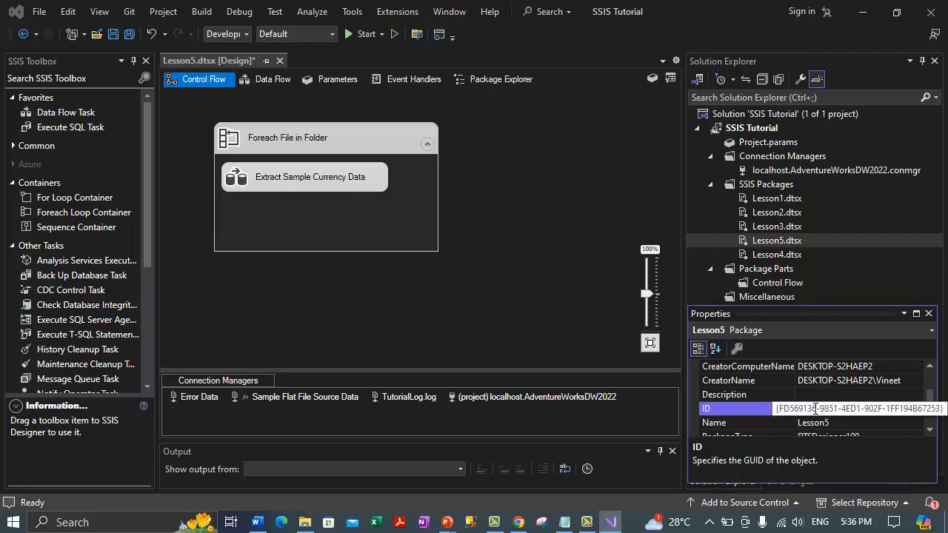
pyautogui.click(574, 297)
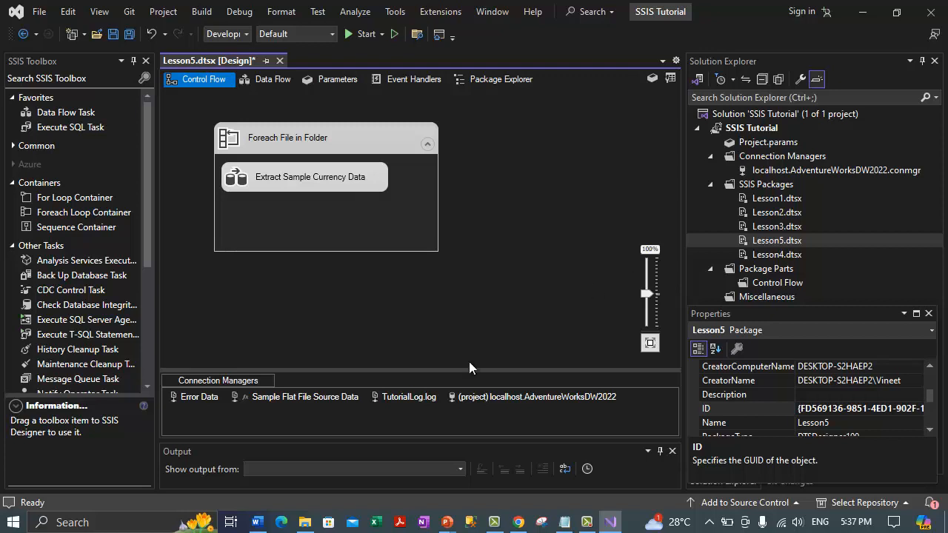
pyautogui.click(112, 34)
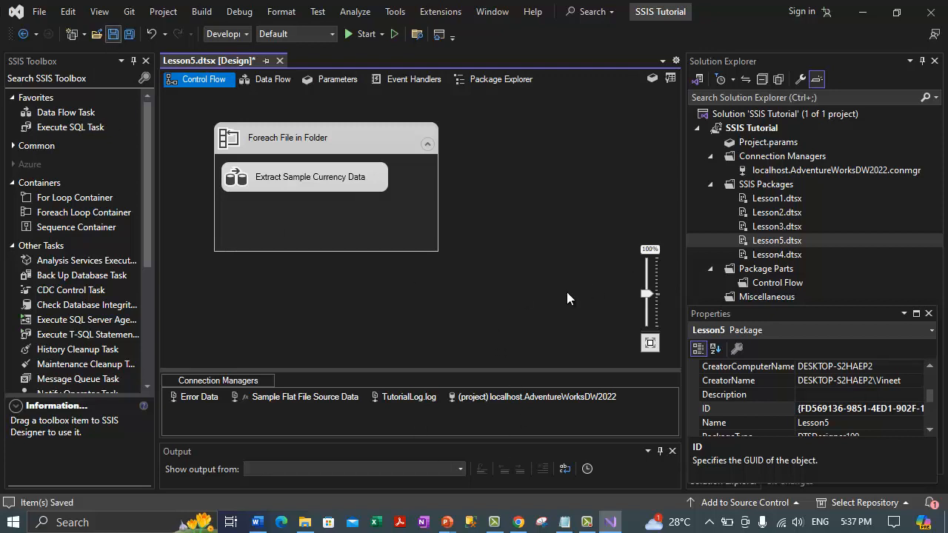
# Switch to the Word notes, highlight the Step 2 line to review it, and return to Visual Studio
pyautogui.click(265, 522)
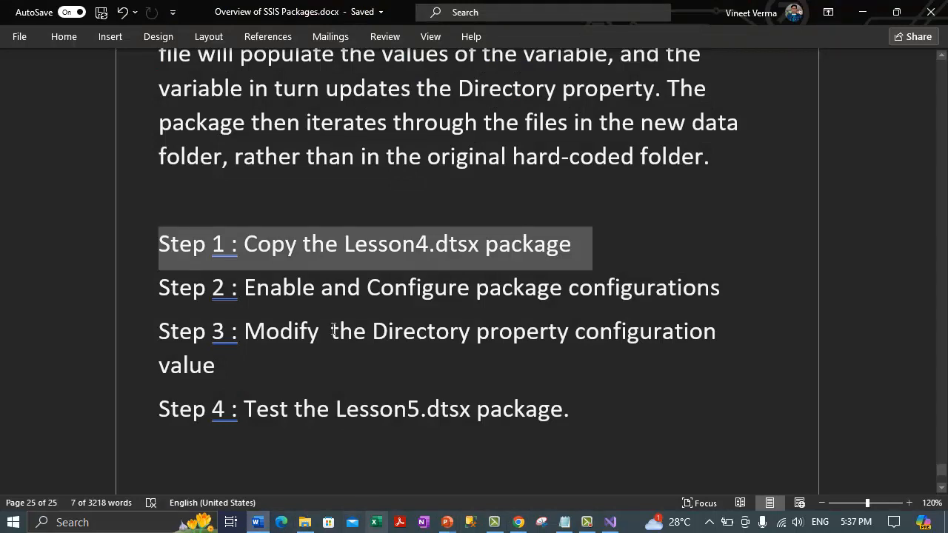
pyautogui.click(319, 288)
pyautogui.moveTo(212, 287); pyautogui.dragTo(767, 293)
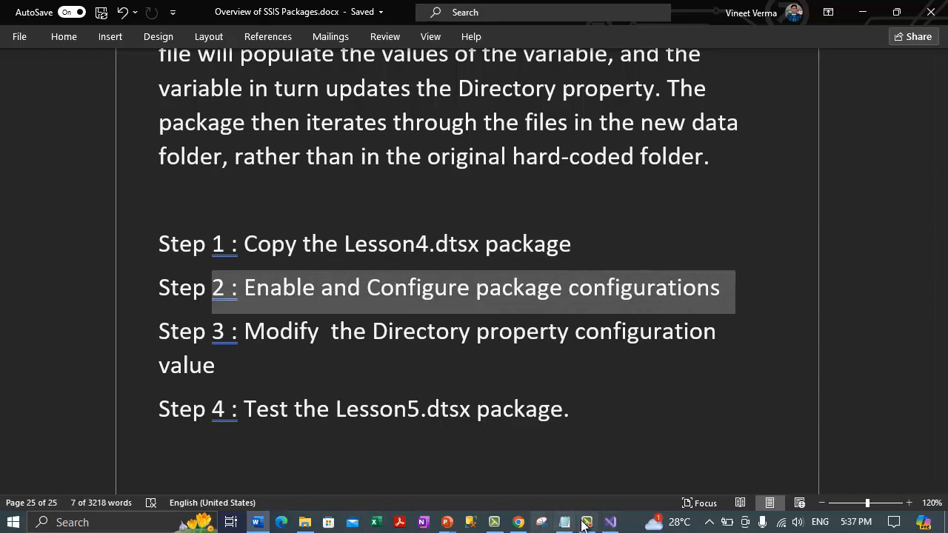
pyautogui.click(617, 522)
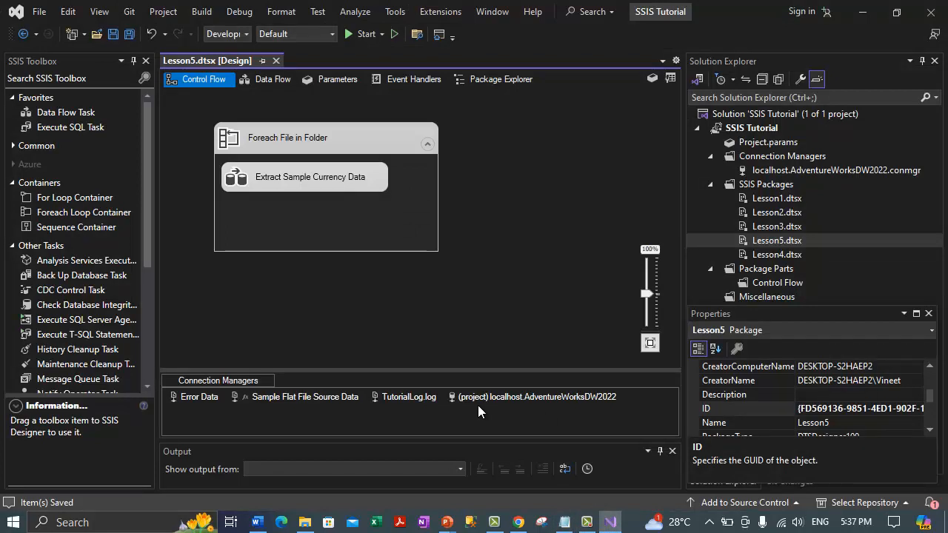
pyautogui.click(587, 522)
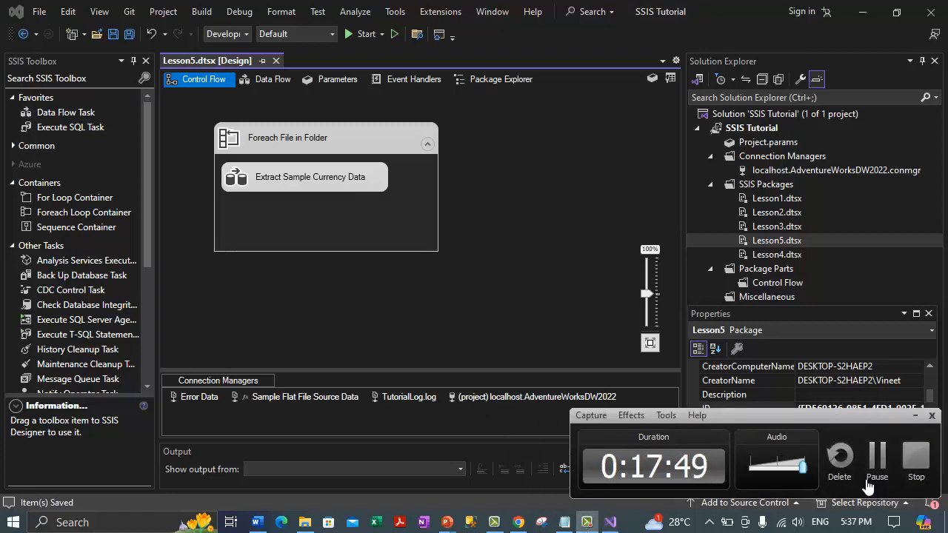
pyautogui.click(874, 463)
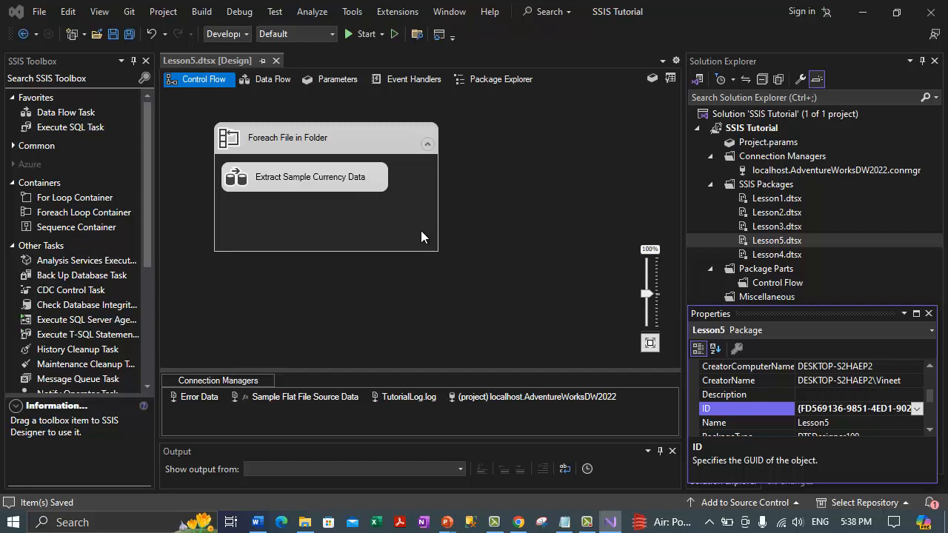
# Add a package variable named varFolderName with Lesson5 scope
pyautogui.click(517, 248)
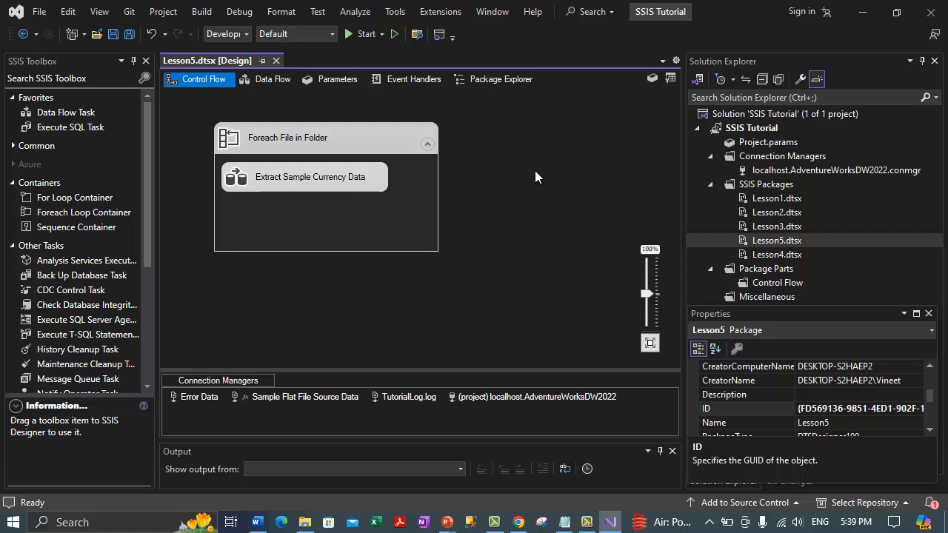
pyautogui.click(439, 15)
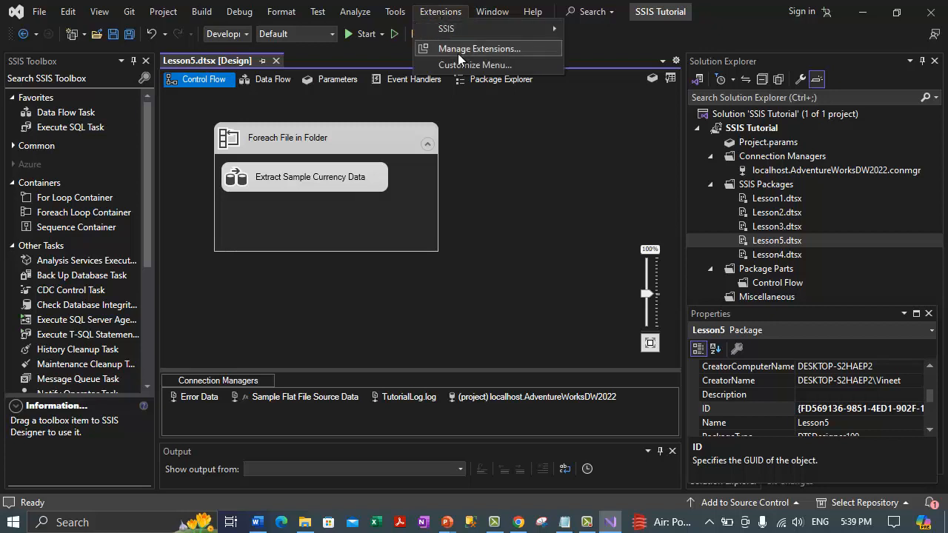
pyautogui.moveTo(494, 27)
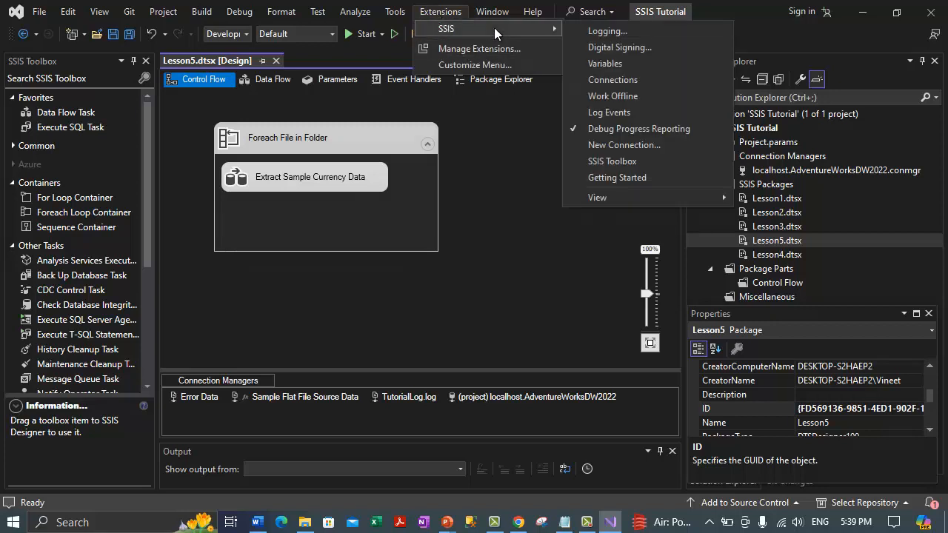
pyautogui.click(619, 65)
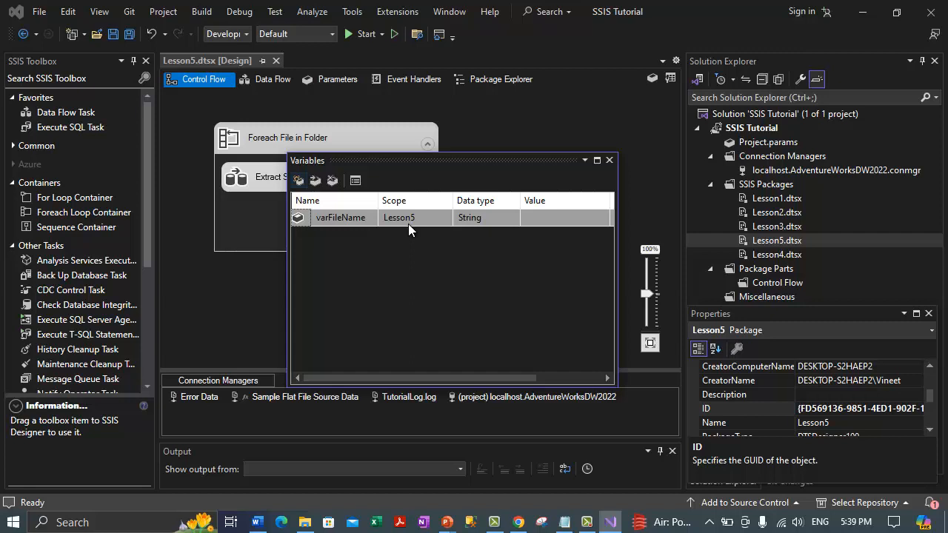
pyautogui.click(299, 181)
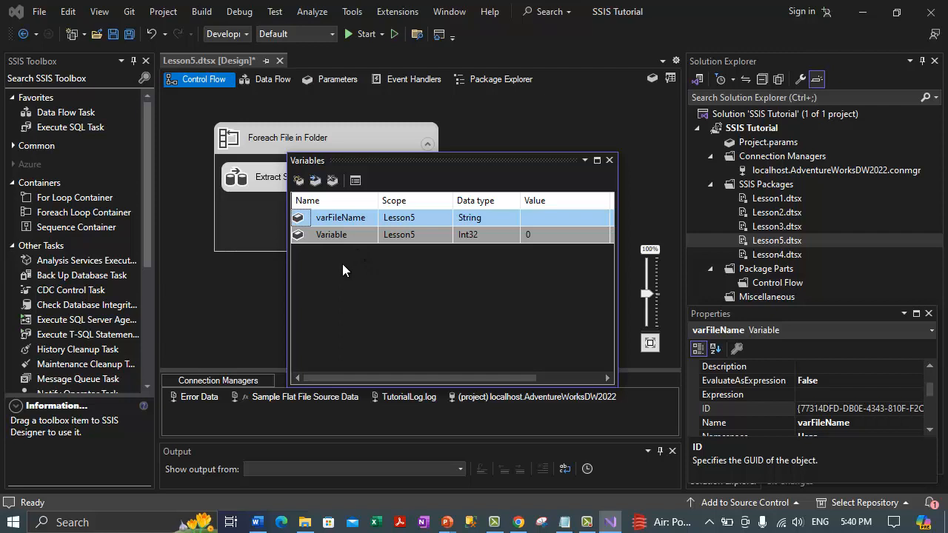
pyautogui.doubleClick(341, 235)
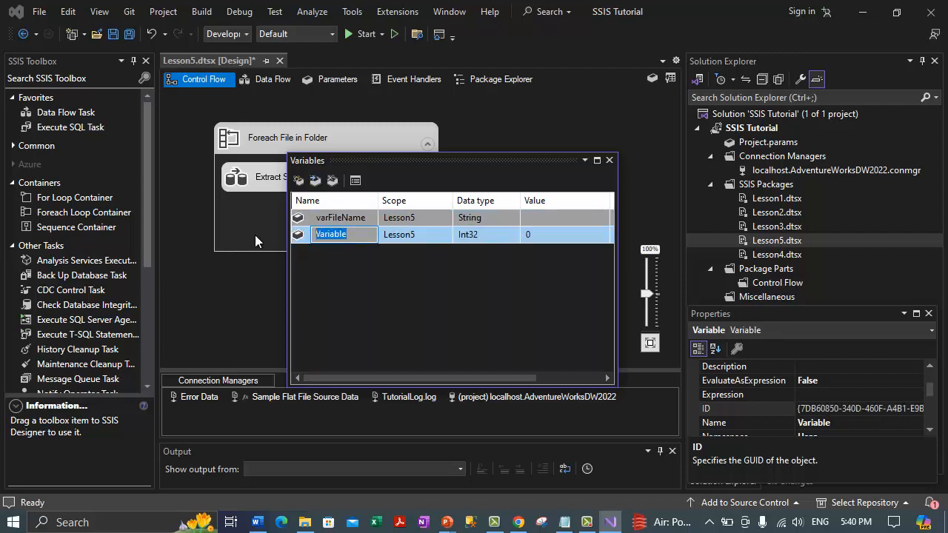
pyautogui.write('varFolderName')
pyautogui.click(435, 238)
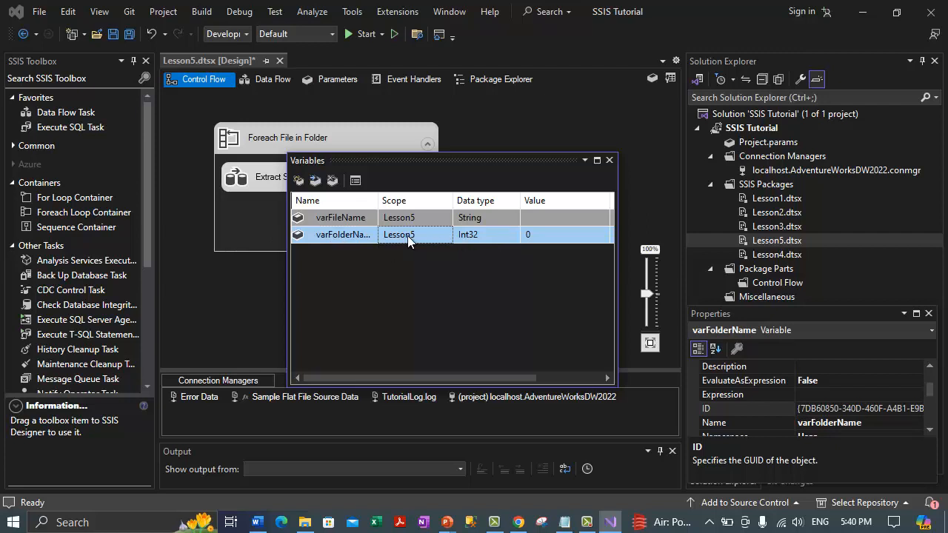
# Widen the variable name column and set the data type of varFolderName to String
pyautogui.click(471, 235)
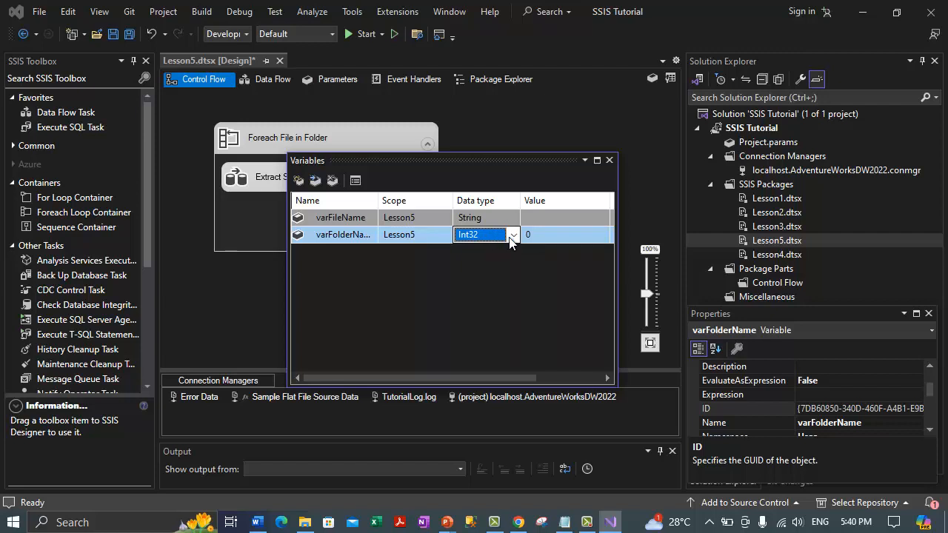
pyautogui.doubleClick(377, 201)
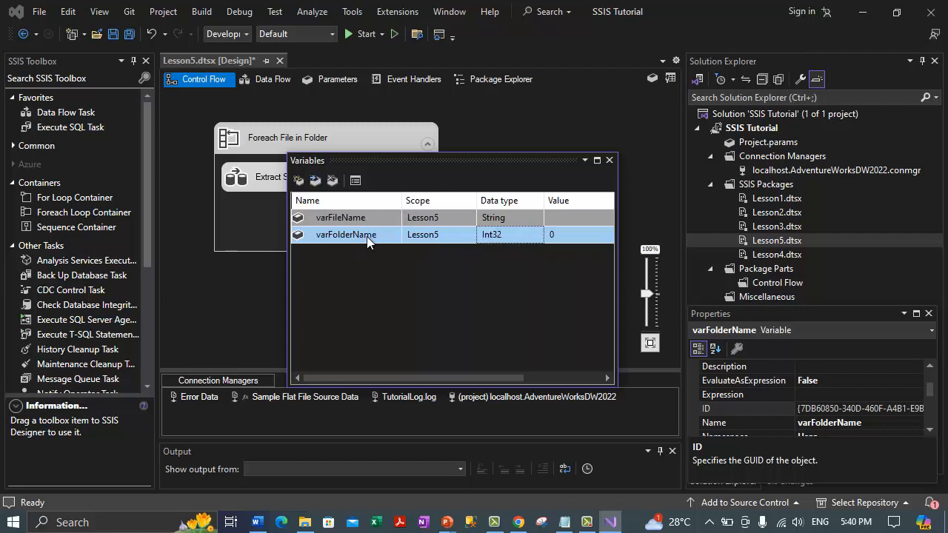
pyautogui.click(520, 237)
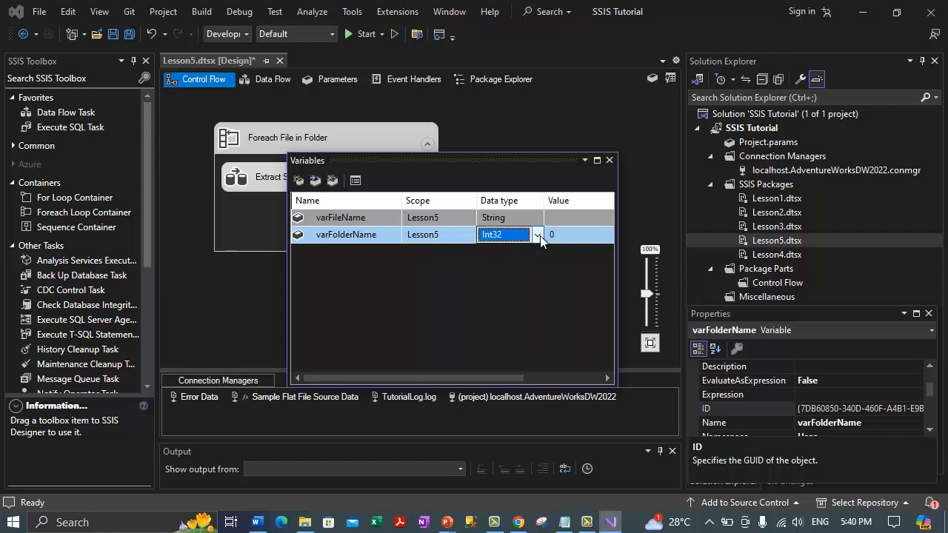
pyautogui.click(537, 235)
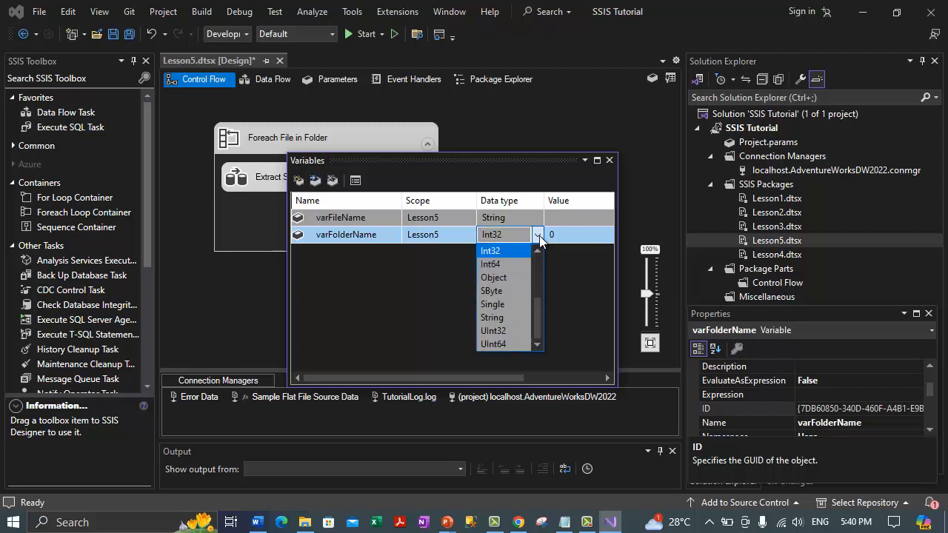
pyautogui.click(505, 319)
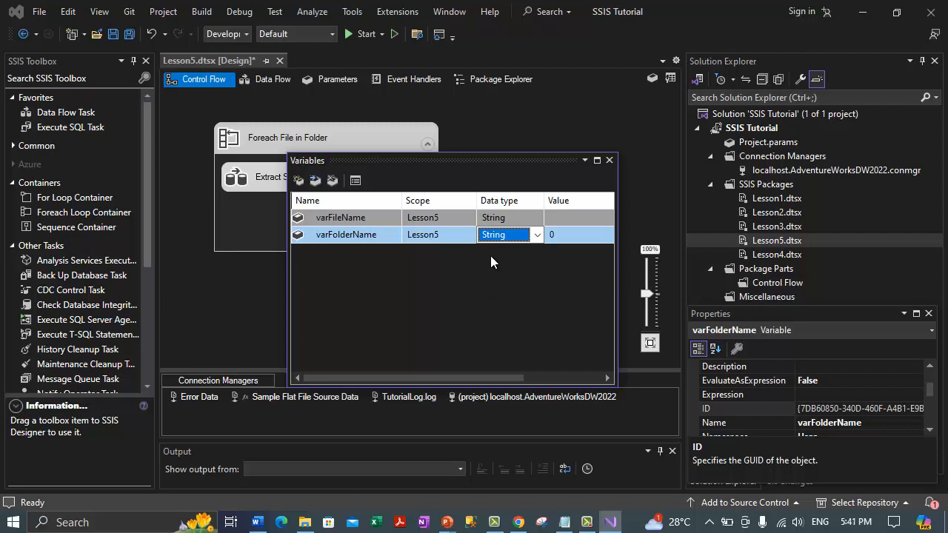
# Close the Variables window and reopen it to check the varFolderName variable's settings
pyautogui.click(608, 160)
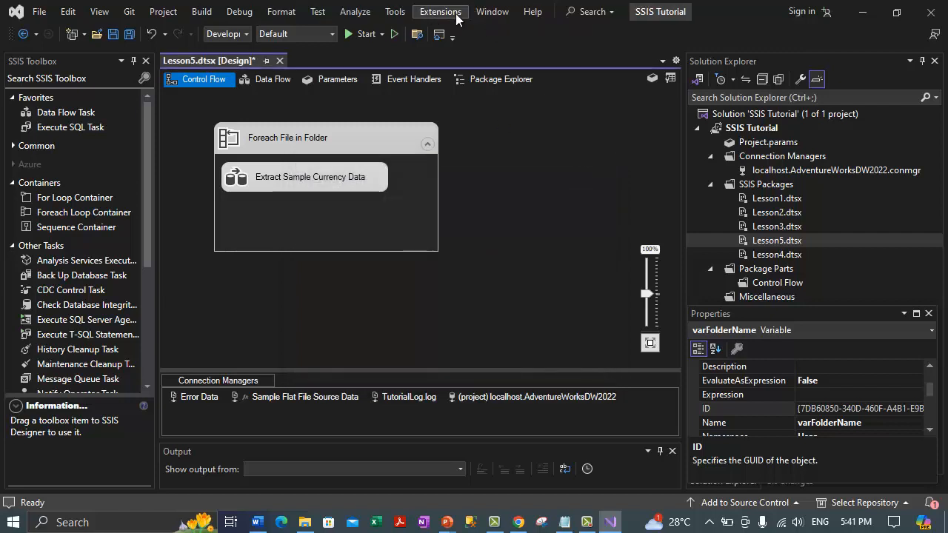
pyautogui.click(440, 11)
pyautogui.moveTo(542, 37)
pyautogui.click(622, 64)
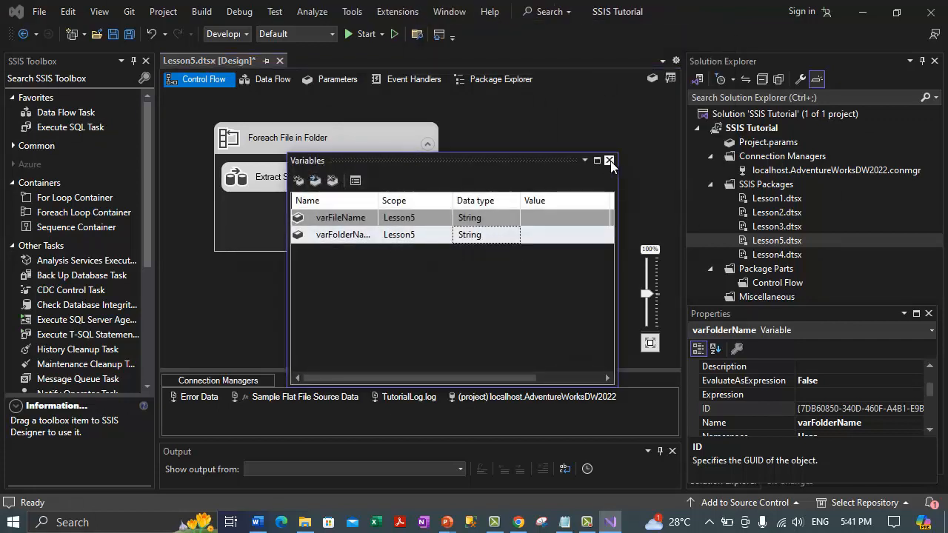
# Close the Variables window and open the Collection settings of the Foreach File in Folder container
pyautogui.click(610, 161)
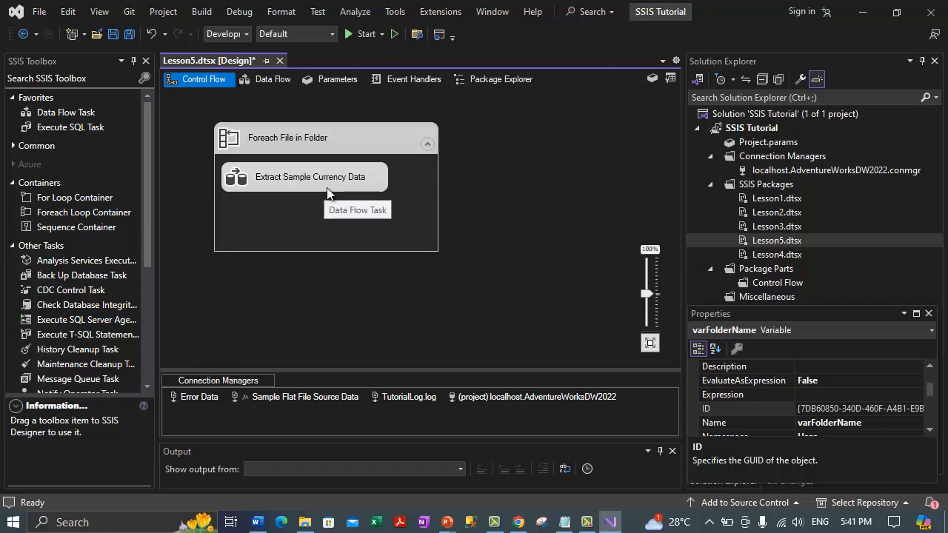
pyautogui.doubleClick(323, 142)
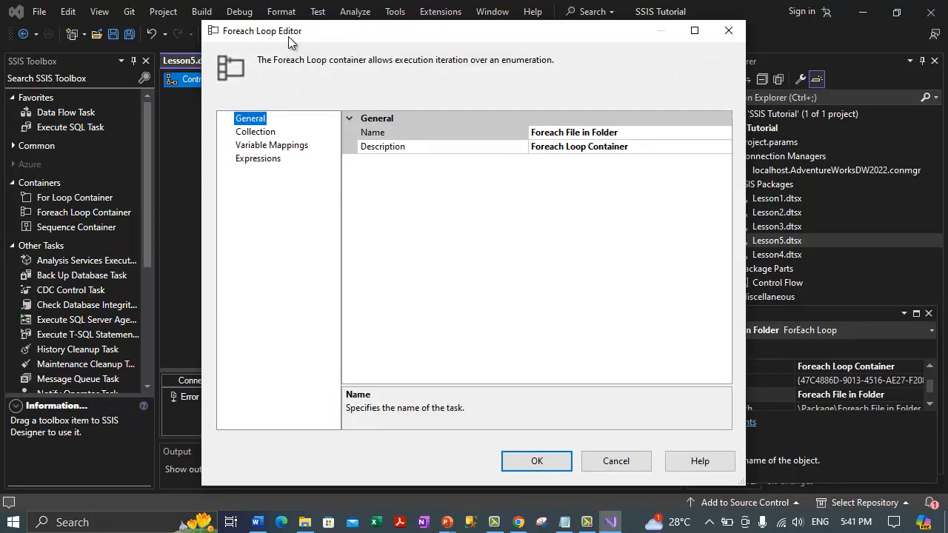
pyautogui.click(261, 135)
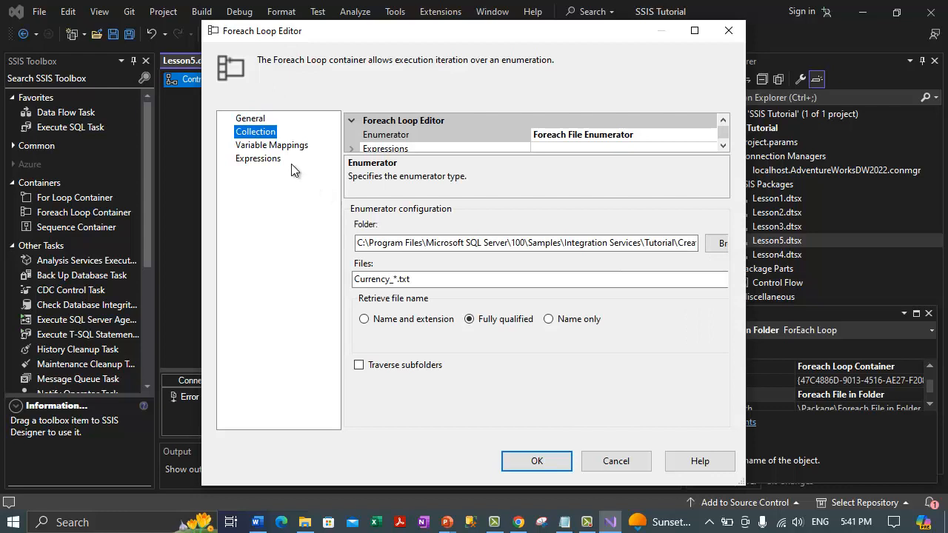
pyautogui.click(255, 120)
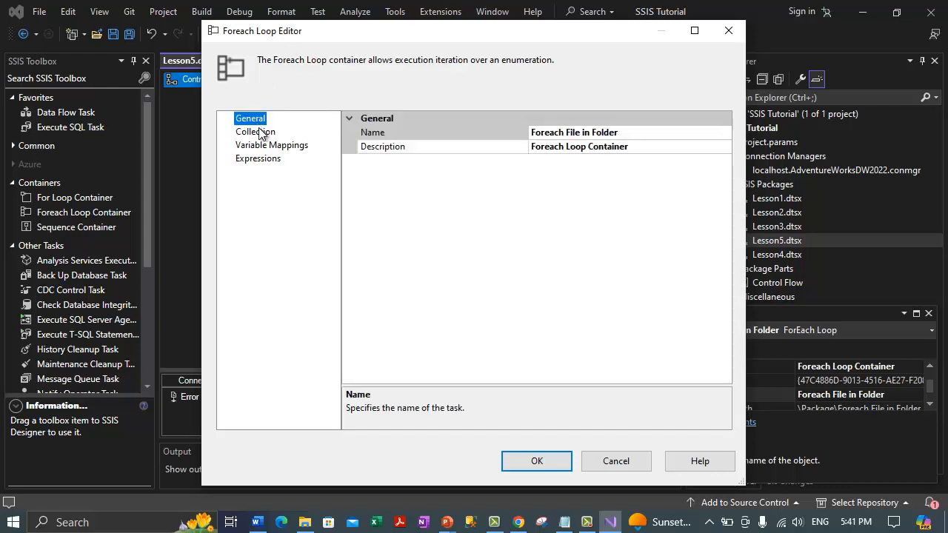
pyautogui.click(260, 135)
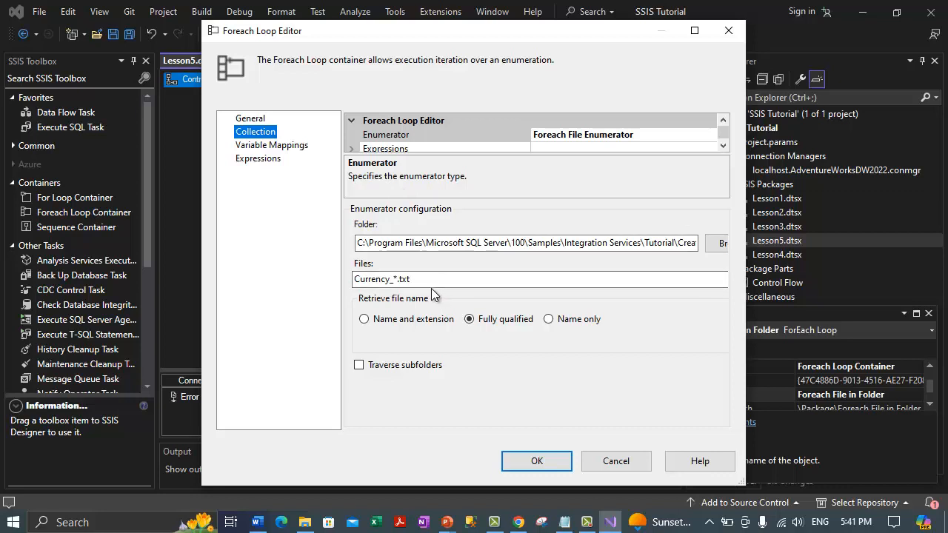
# Enlarge the enumerator property grid and examine the full folder path in the enumerator configuration
pyautogui.moveTo(620, 153); pyautogui.dragTo(618, 194)
pyautogui.click(472, 151)
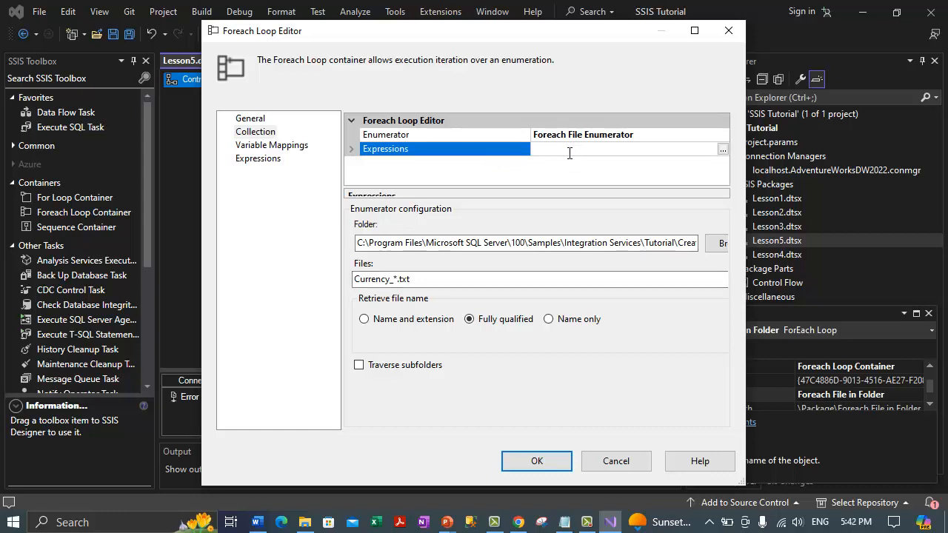
pyautogui.click(509, 244)
pyautogui.moveTo(443, 242); pyautogui.dragTo(731, 254)
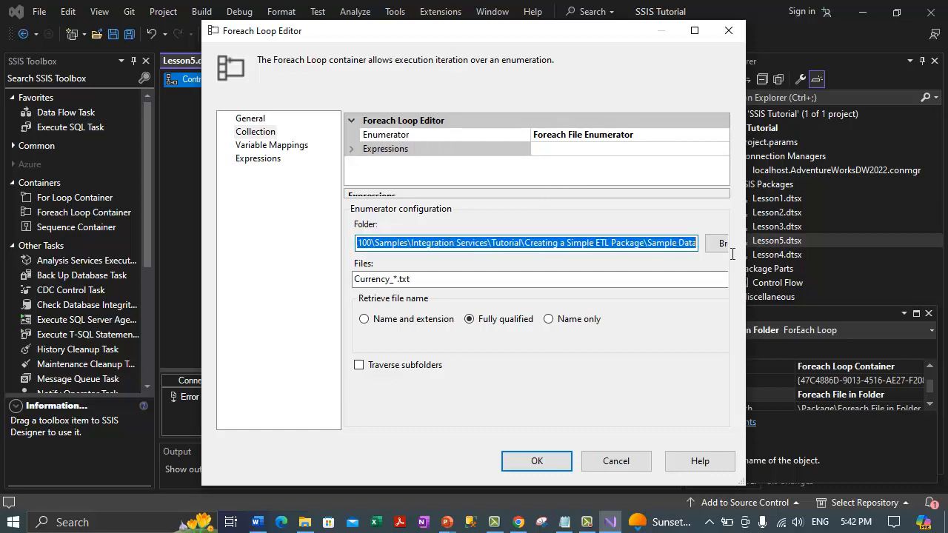
pyautogui.click(663, 244)
pyautogui.moveTo(648, 242); pyautogui.dragTo(694, 242)
pyautogui.click(693, 243)
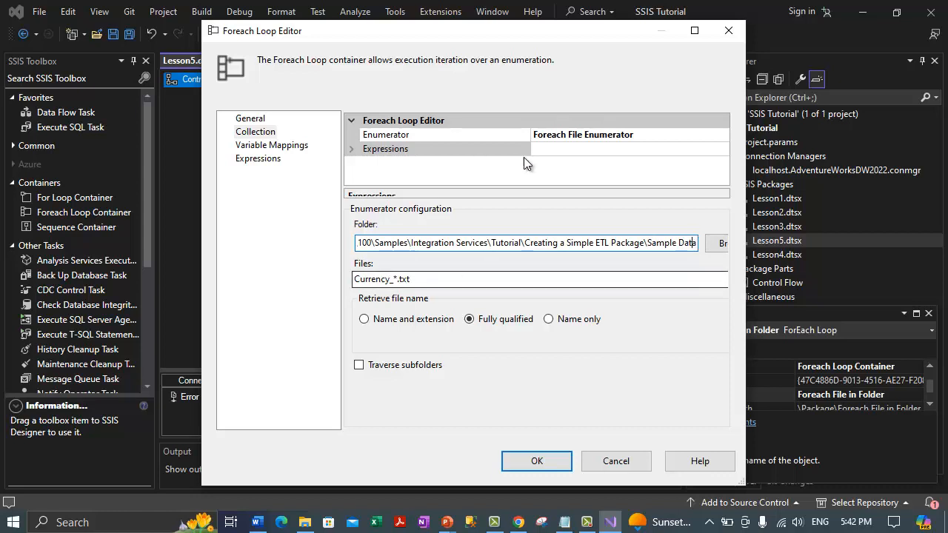
# Add a property expression entry for the Foreach File Enumerator's Directory property
pyautogui.click(553, 151)
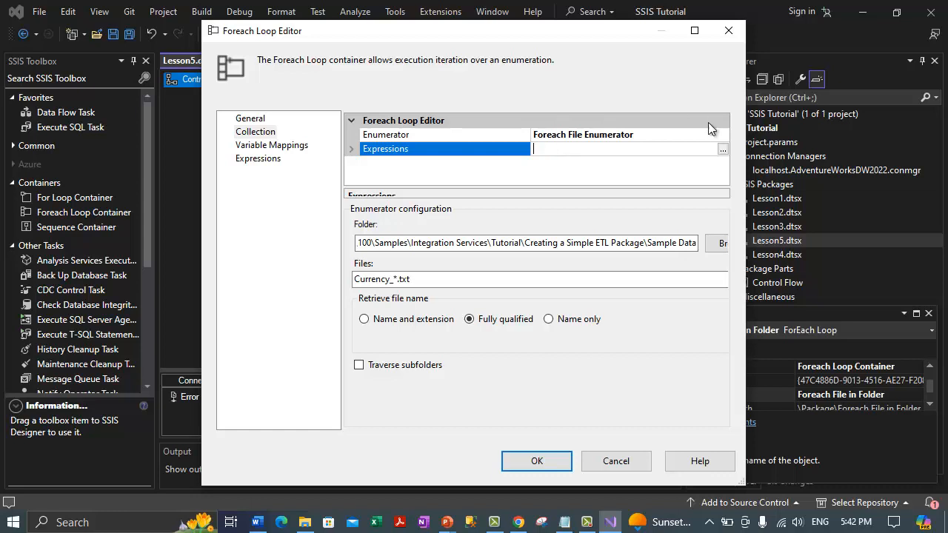
pyautogui.click(722, 150)
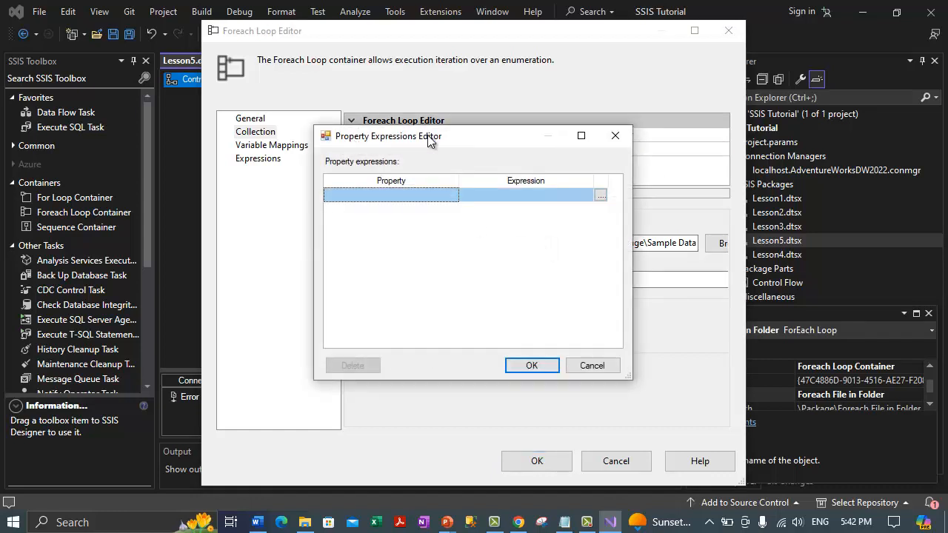
pyautogui.click(416, 194)
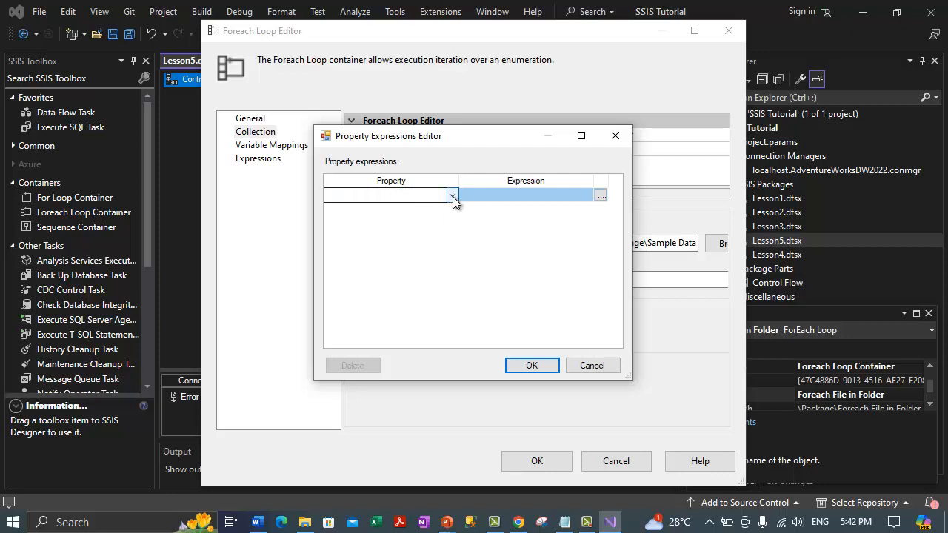
pyautogui.click(452, 195)
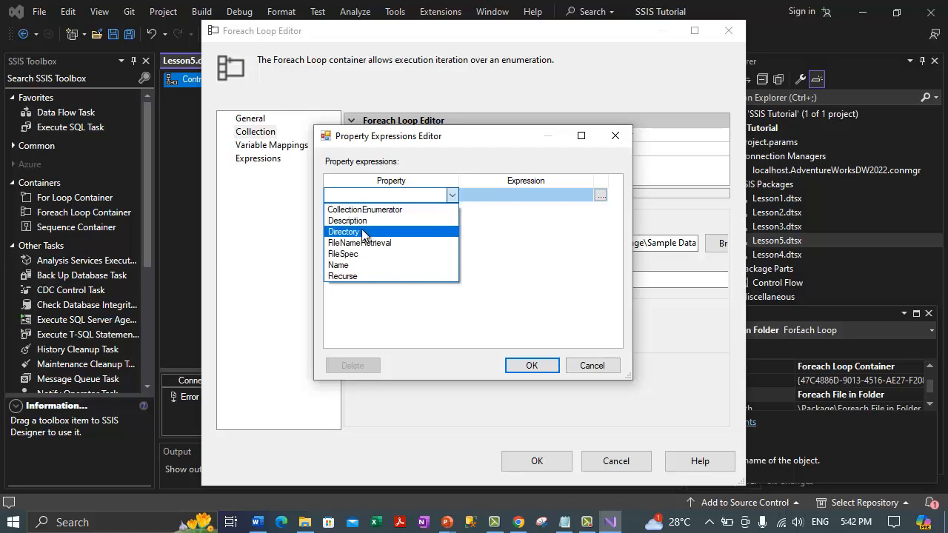
pyautogui.click(363, 232)
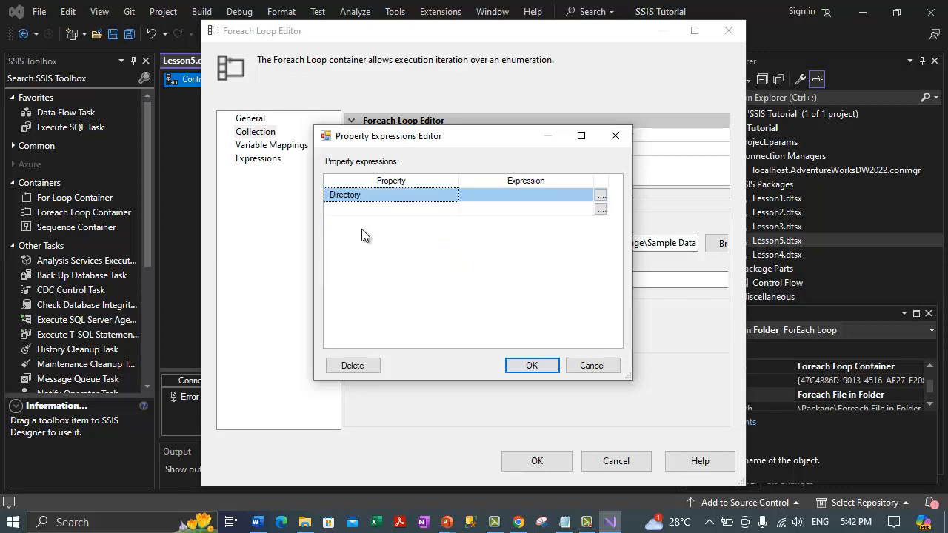
# Build the Directory expression from the user variable as @[User::varFolderName] and accept it
pyautogui.click(507, 195)
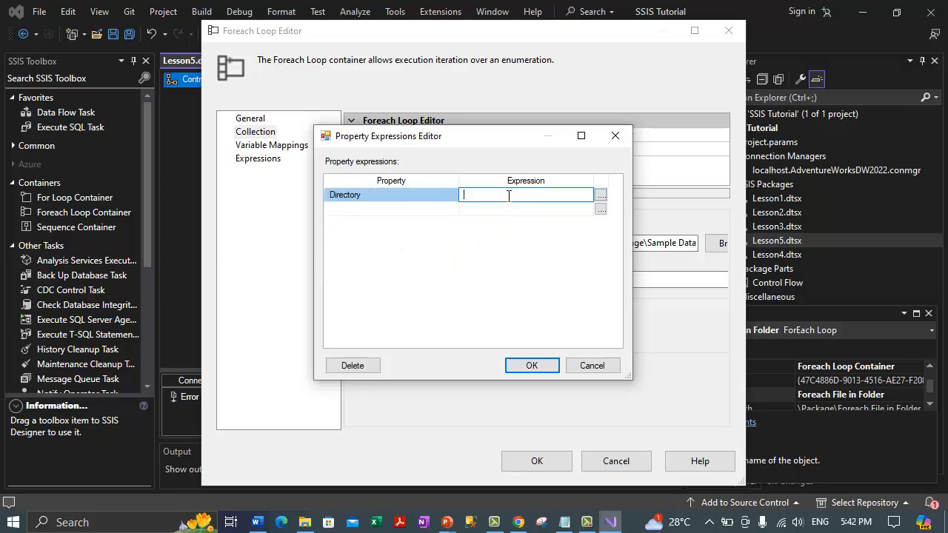
pyautogui.click(600, 200)
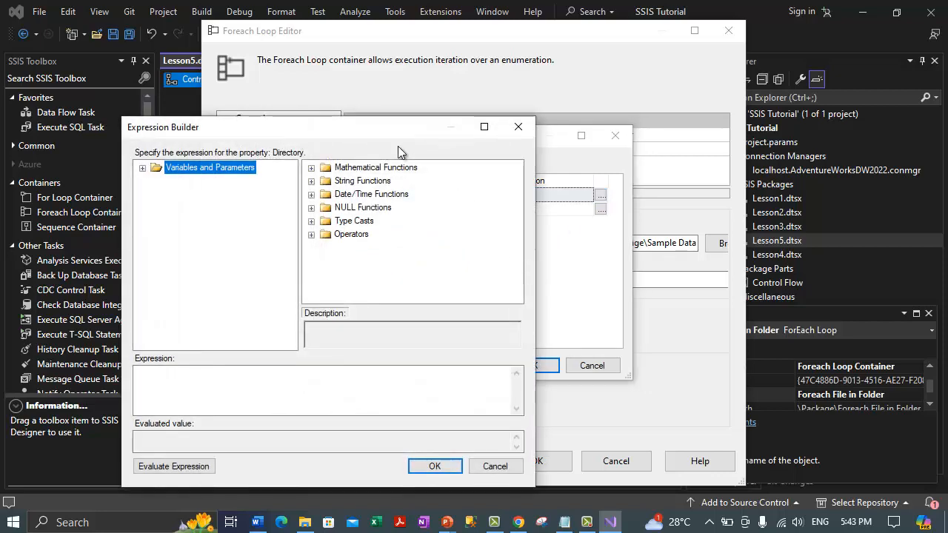
pyautogui.moveTo(410, 132); pyautogui.dragTo(439, 140)
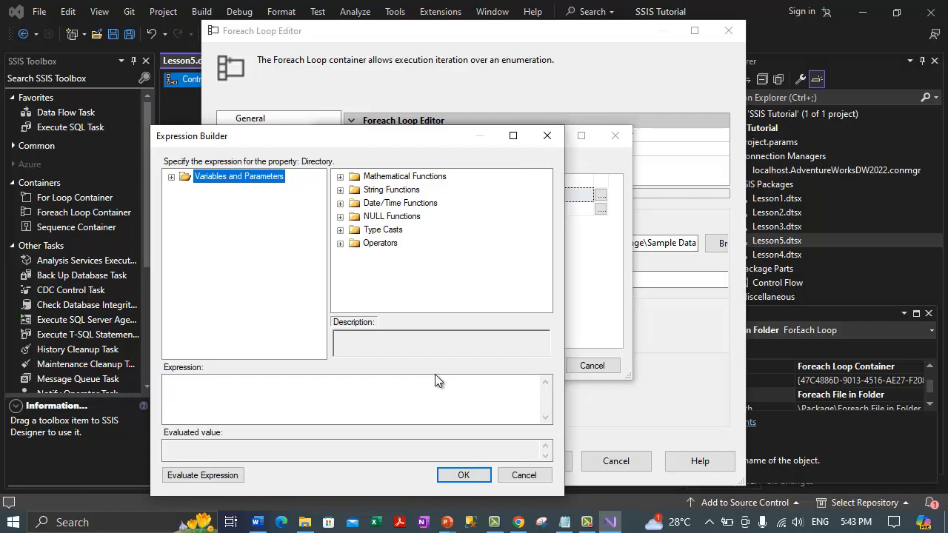
pyautogui.click(596, 524)
pyautogui.click(888, 459)
pyautogui.click(171, 178)
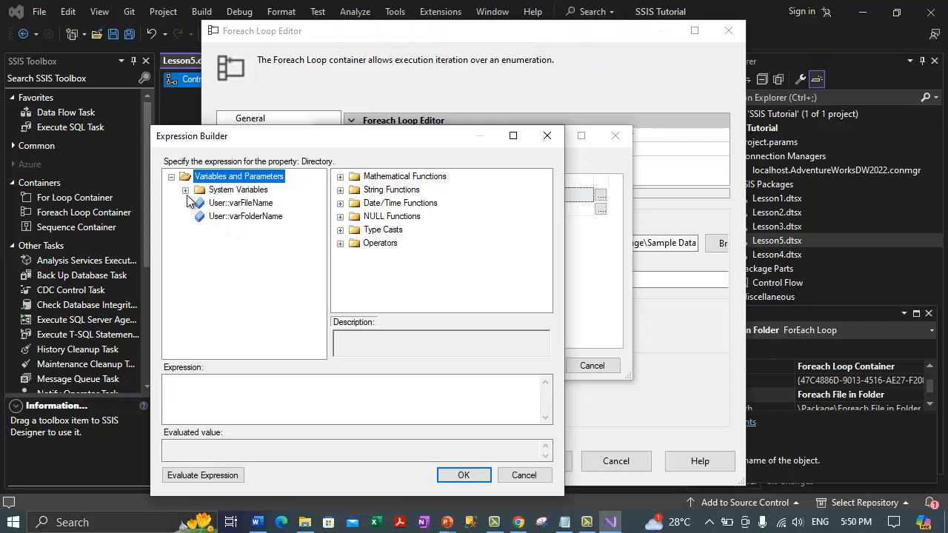
pyautogui.click(256, 220)
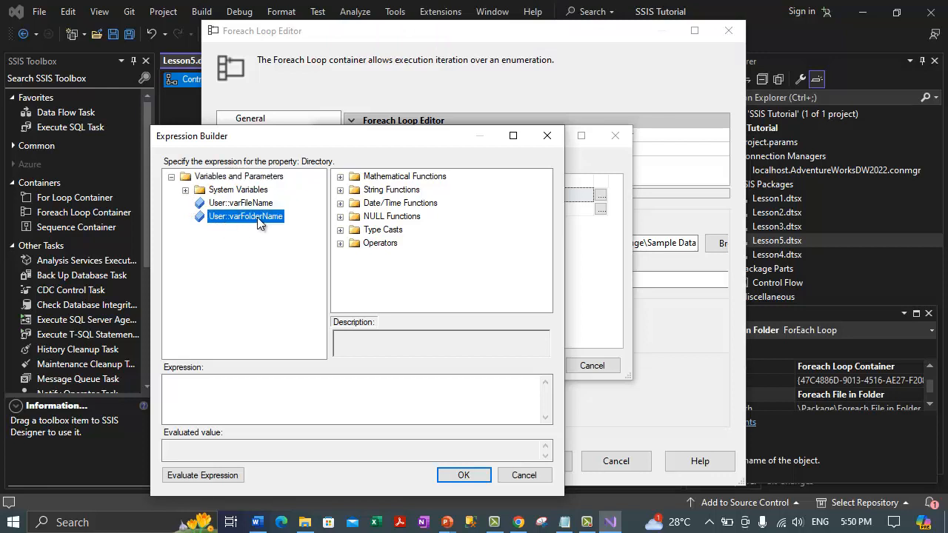
pyautogui.moveTo(258, 222); pyautogui.dragTo(201, 398)
pyautogui.click(273, 393)
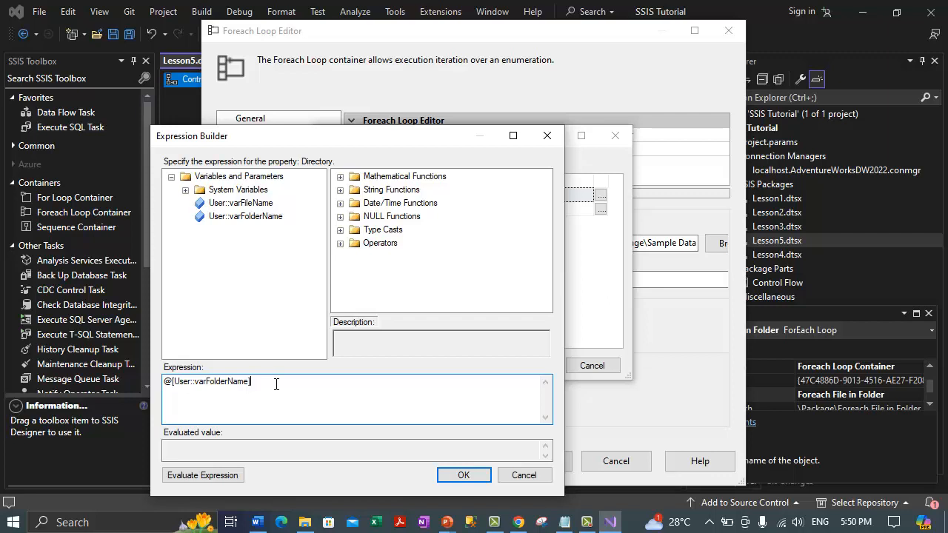
pyautogui.click(454, 479)
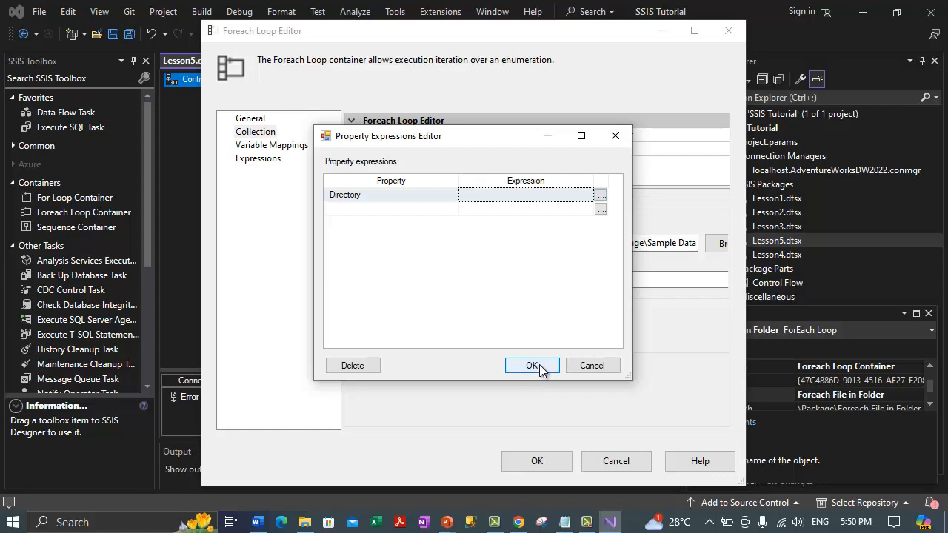
# Accept the property expressions and the Foreach loop changes, and save the Lesson5 package
pyautogui.click(539, 365)
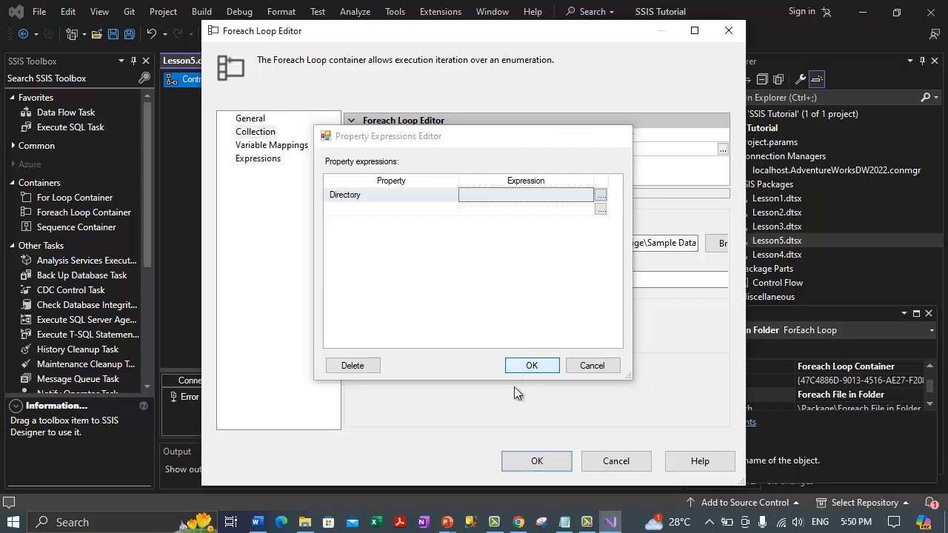
pyautogui.click(530, 463)
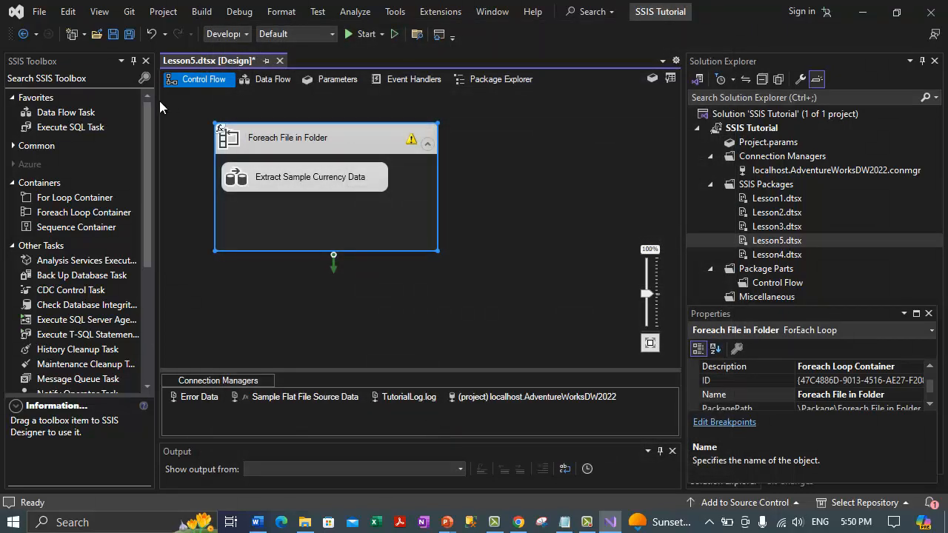
pyautogui.click(113, 35)
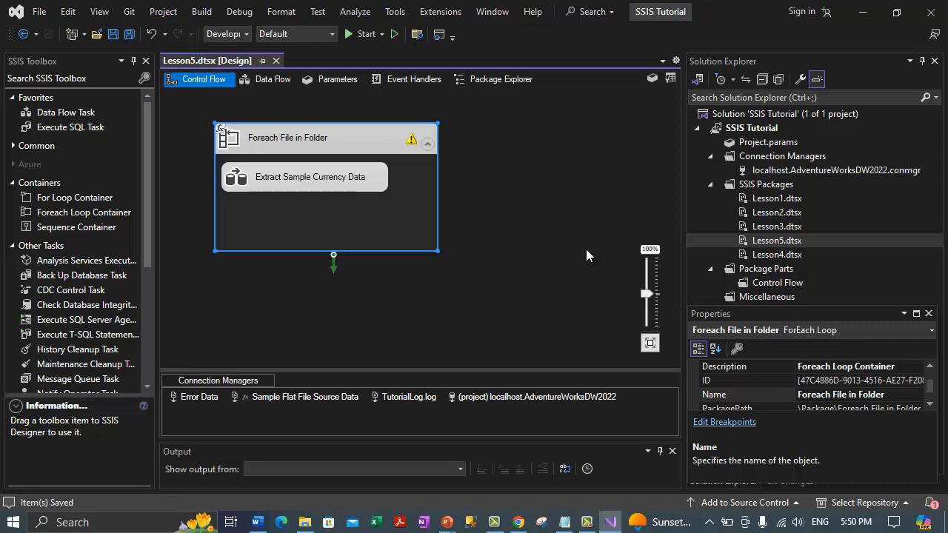
# Reopen the Foreach File in Folder collection settings to check the Directory expression, close them without changes, and save the package
pyautogui.doubleClick(296, 194)
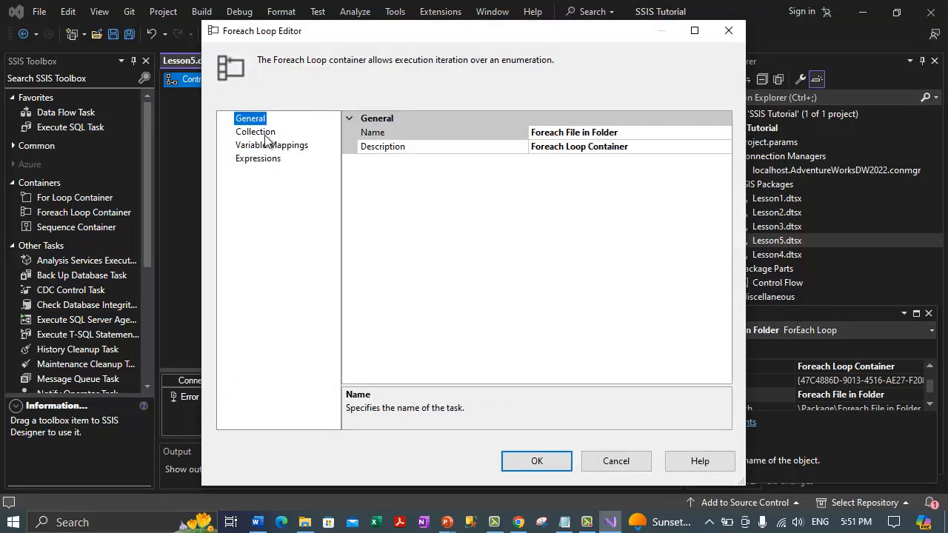
pyautogui.click(265, 134)
pyautogui.moveTo(547, 154); pyautogui.dragTo(551, 186)
pyautogui.click(562, 149)
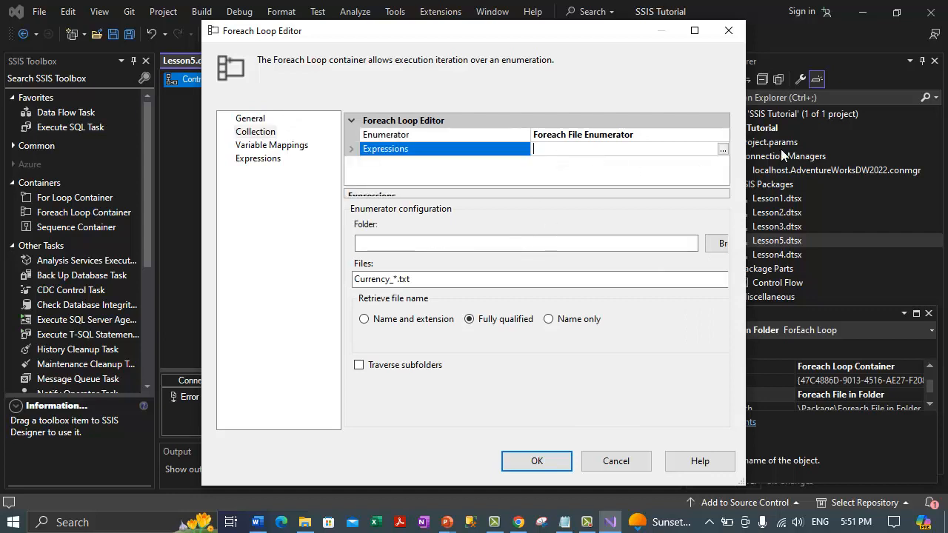
pyautogui.click(723, 149)
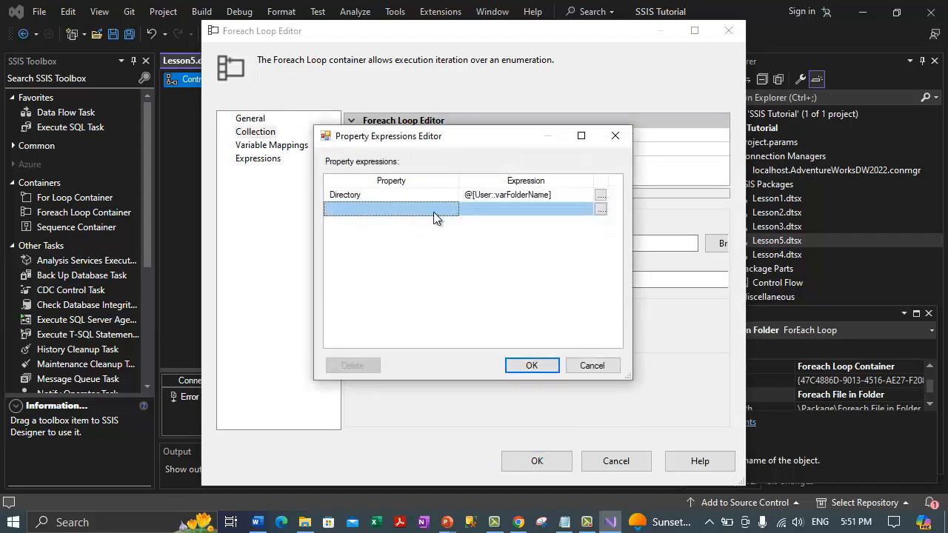
pyautogui.click(384, 196)
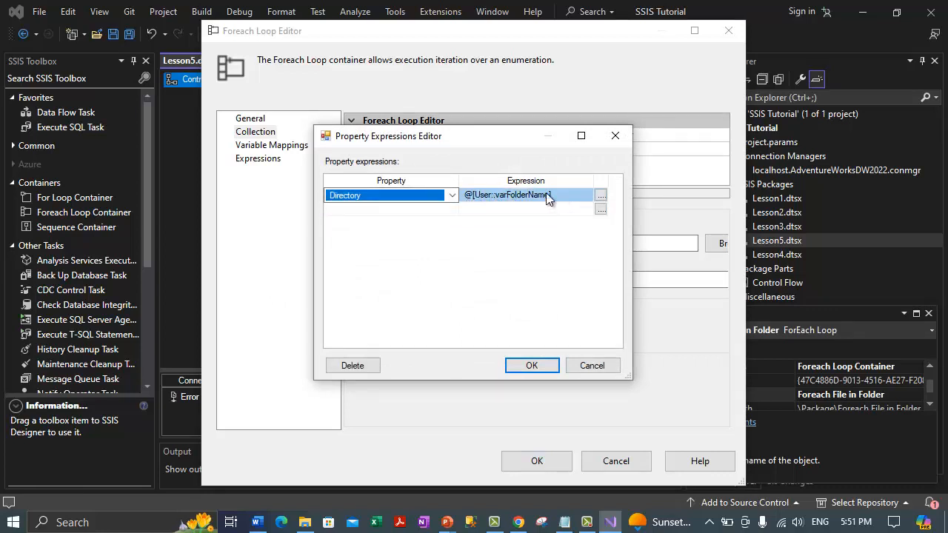
pyautogui.click(593, 365)
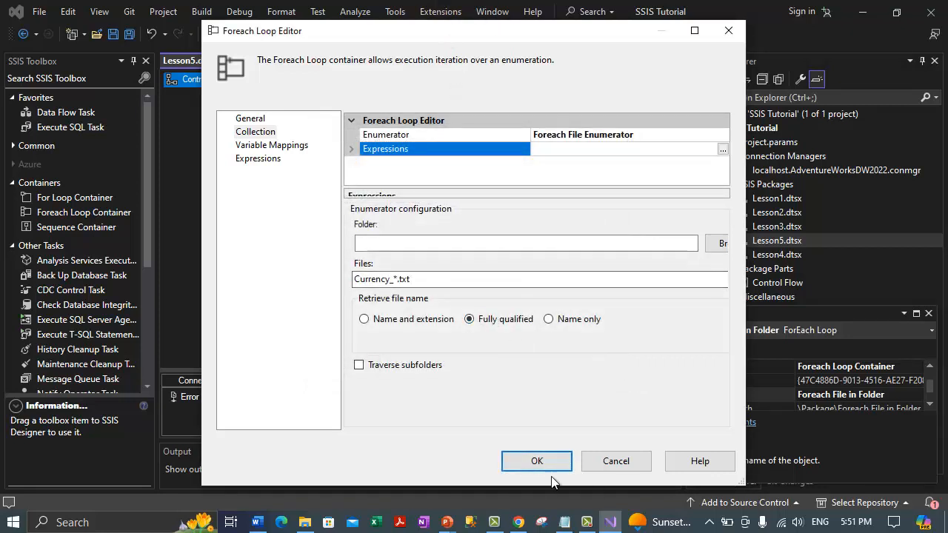
pyautogui.click(605, 465)
pyautogui.click(435, 287)
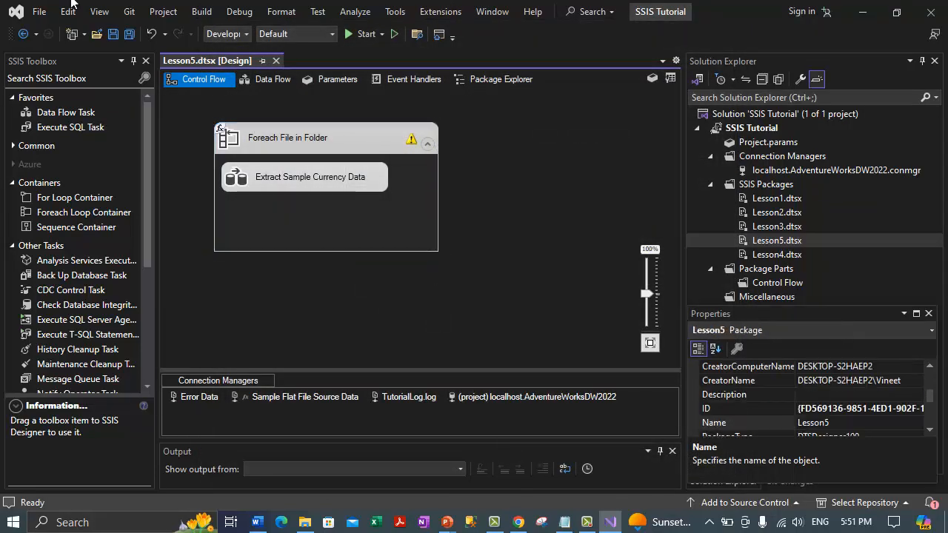
pyautogui.click(114, 35)
# Switch to the Word notes, highlight "Enable and Configure package configurations" in Step 2 for review, and return to Visual Studio
pyautogui.click(586, 522)
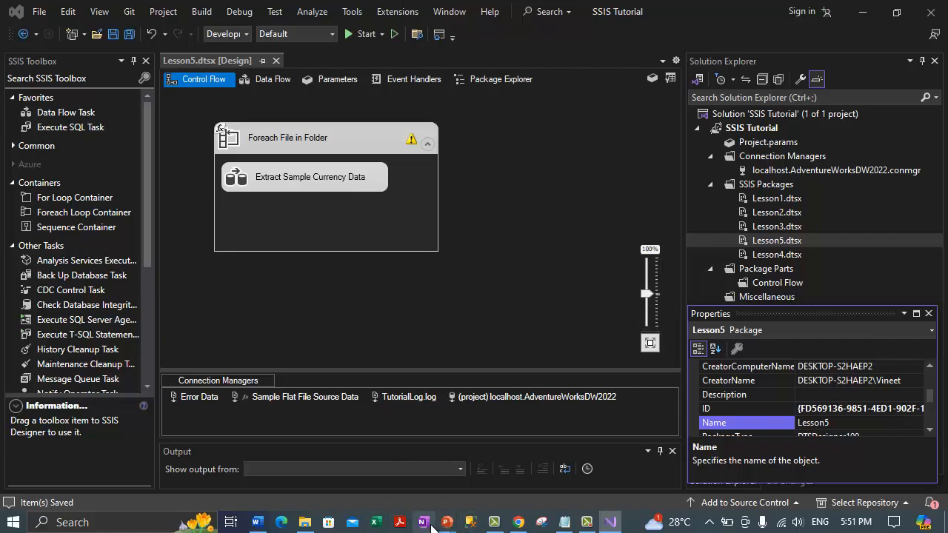
pyautogui.click(257, 522)
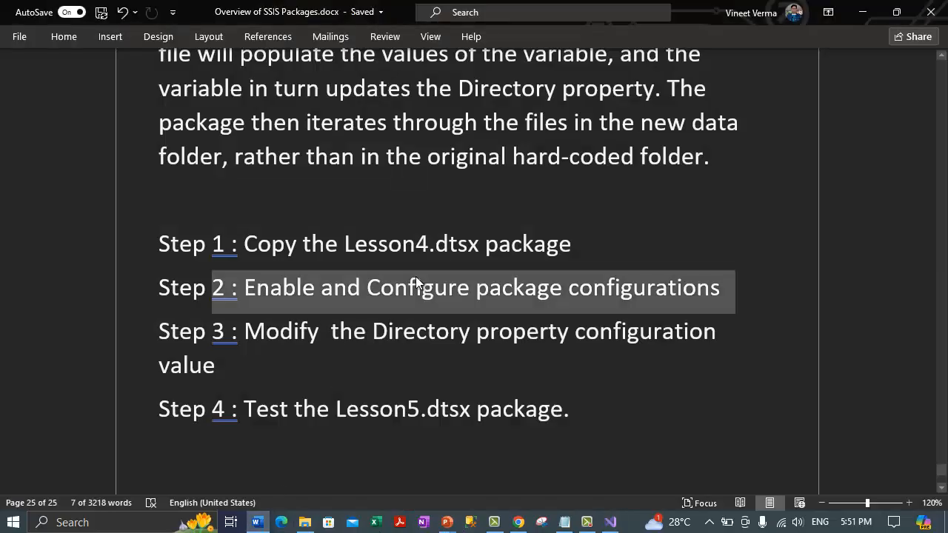
pyautogui.click(297, 289)
pyautogui.moveTo(297, 289); pyautogui.dragTo(589, 290)
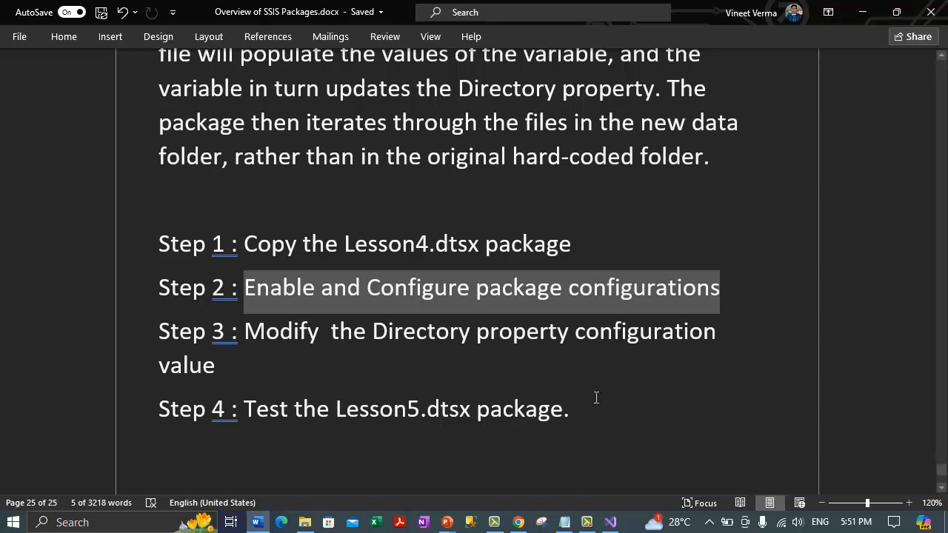
pyautogui.click(607, 528)
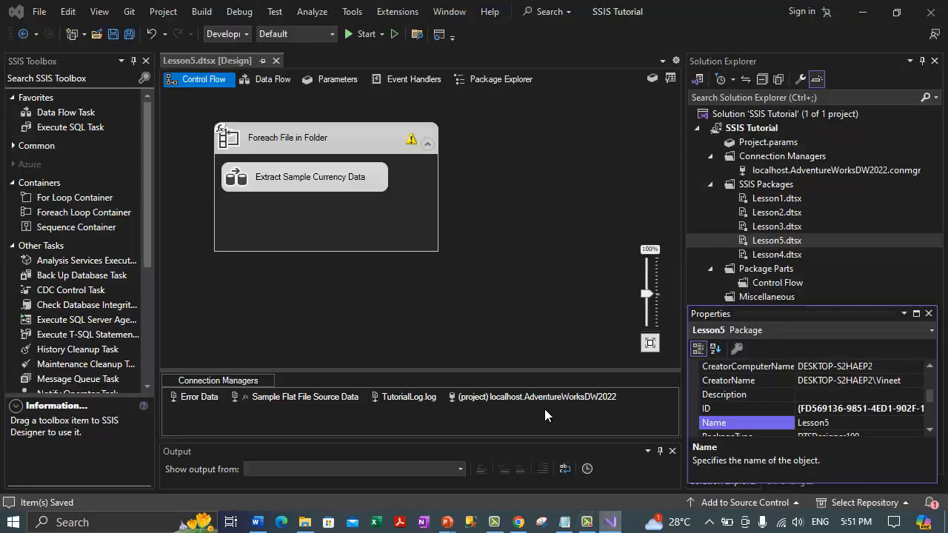
# Run the package deployment model compatibility check on the project, read the SSIS Tutorial item's result details, and cancel the conversion
pyautogui.click(165, 16)
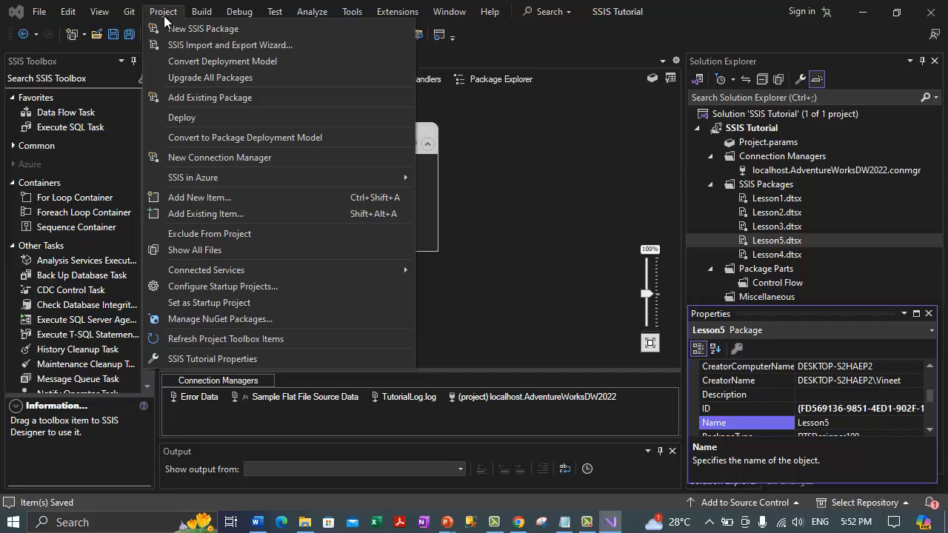
pyautogui.click(248, 137)
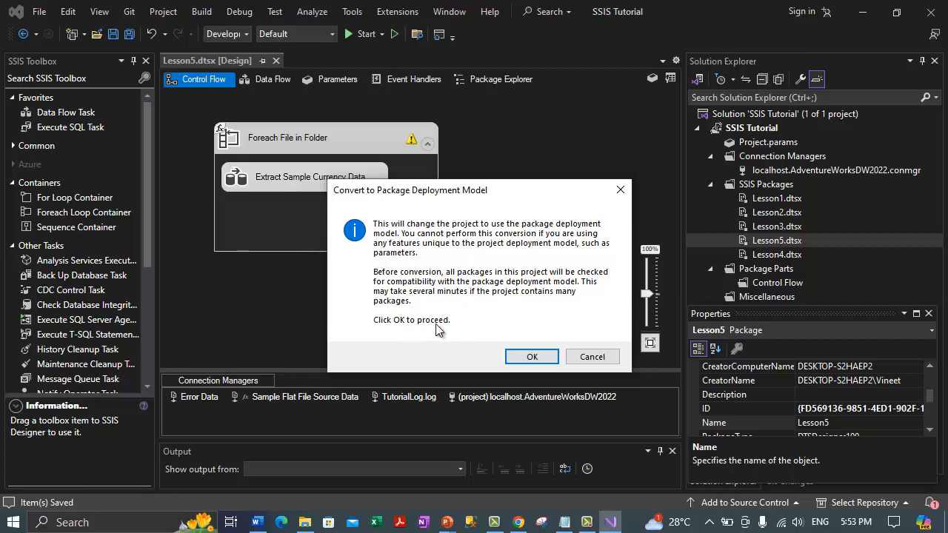
pyautogui.click(532, 357)
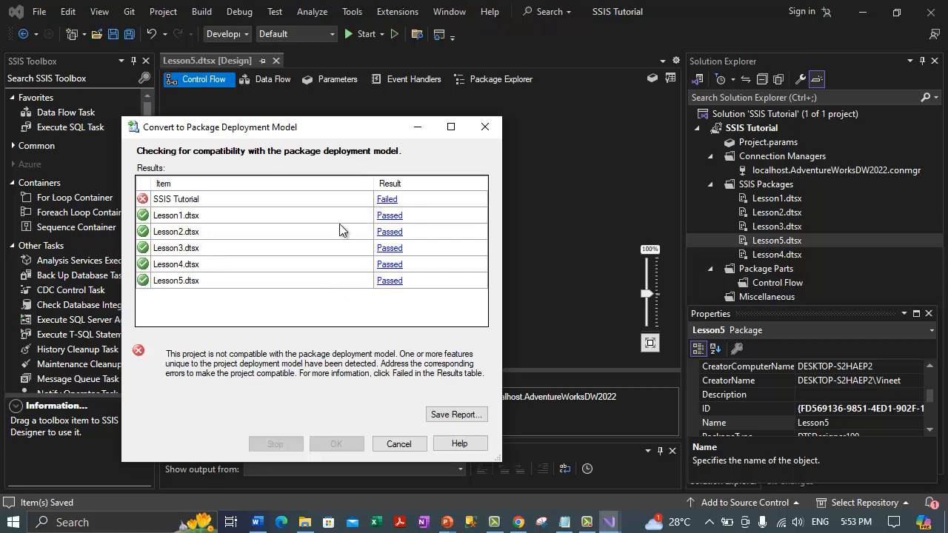
pyautogui.click(285, 185)
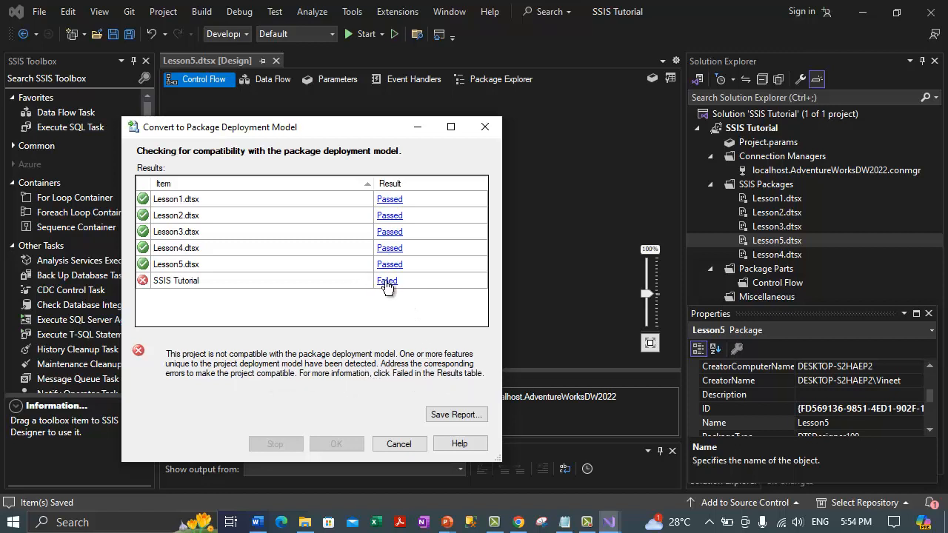
pyautogui.moveTo(390, 287)
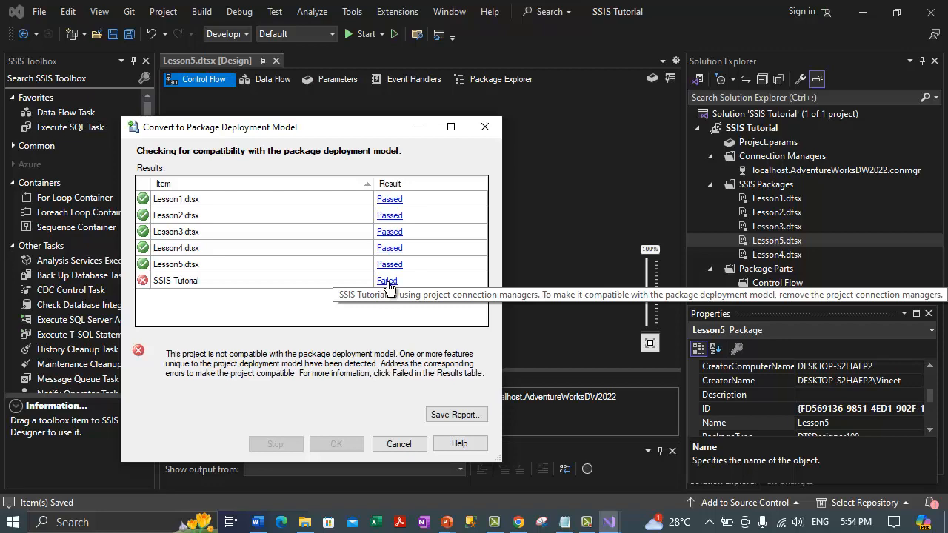
pyautogui.click(388, 284)
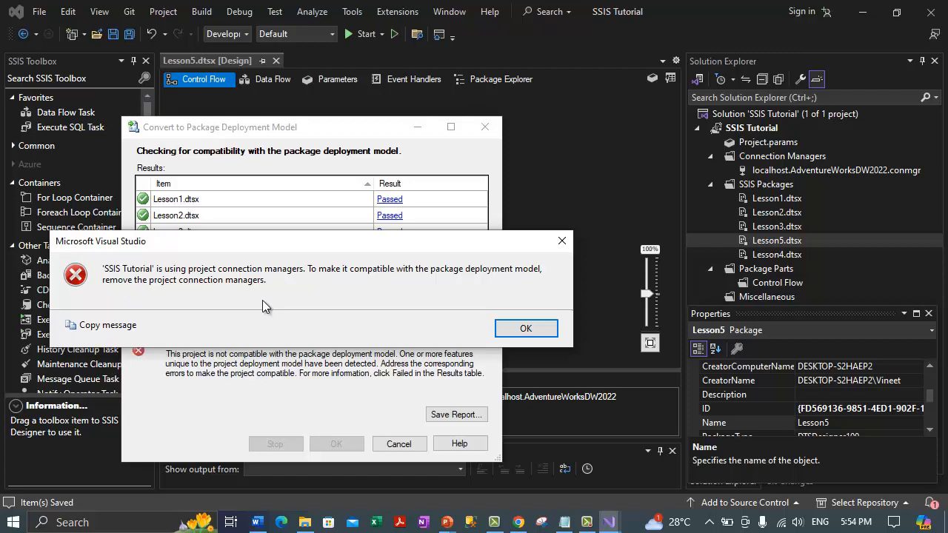
pyautogui.click(510, 333)
pyautogui.click(398, 444)
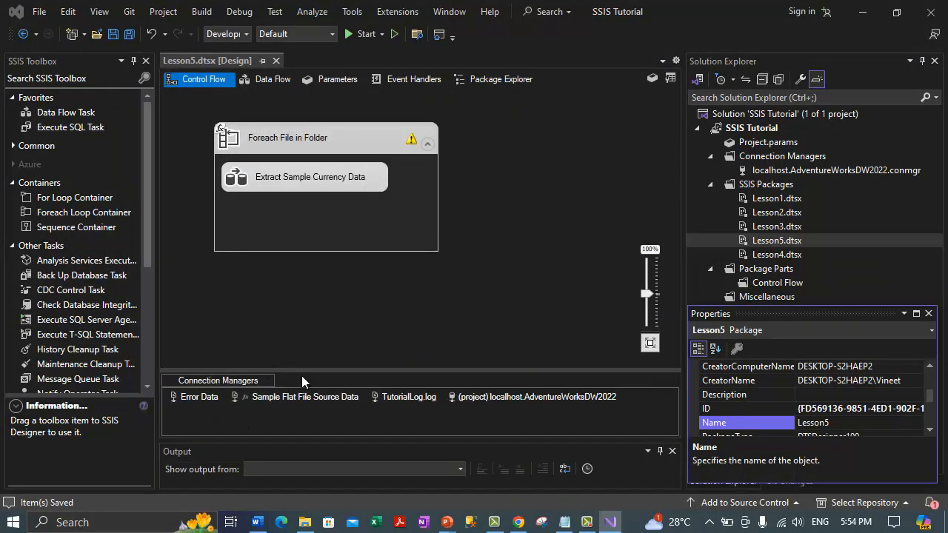
pyautogui.moveTo(307, 371); pyautogui.dragTo(308, 305)
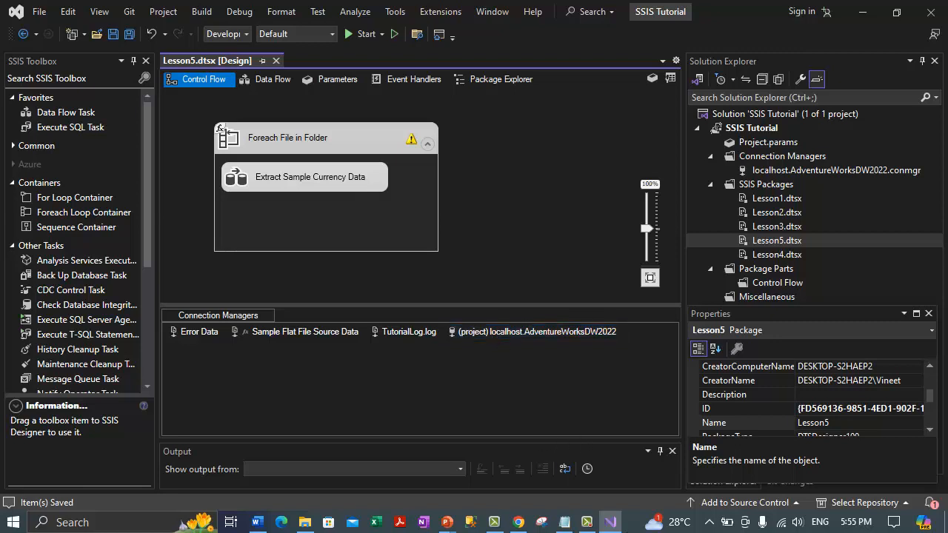
pyautogui.moveTo(586, 527)
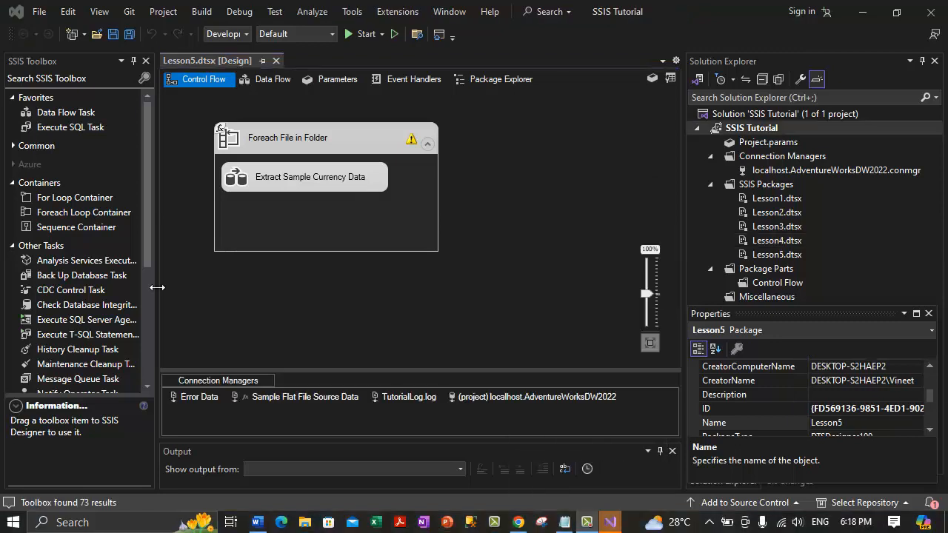
# Repeat the package deployment compatibility check, reread the message for the SSIS Tutorial project item, and close it without converting
pyautogui.click(158, 14)
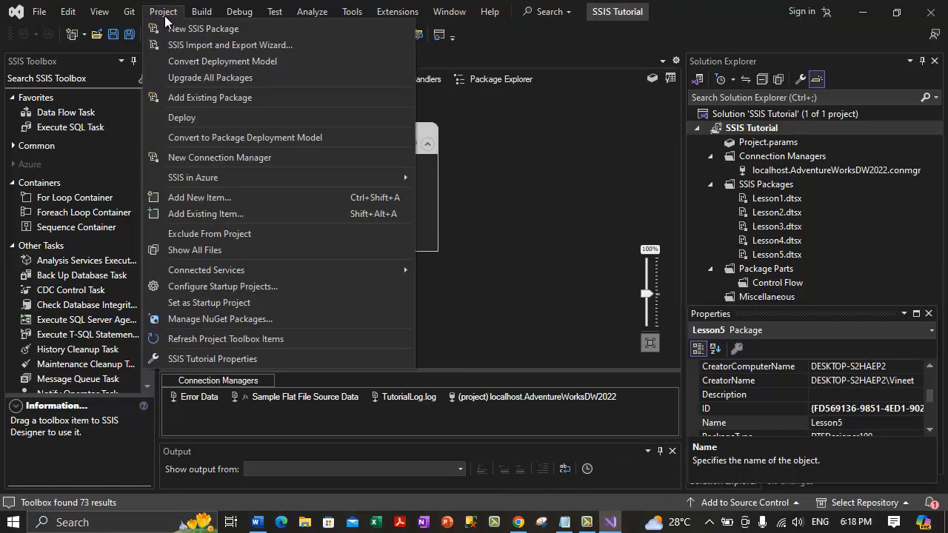
pyautogui.click(218, 141)
pyautogui.click(531, 357)
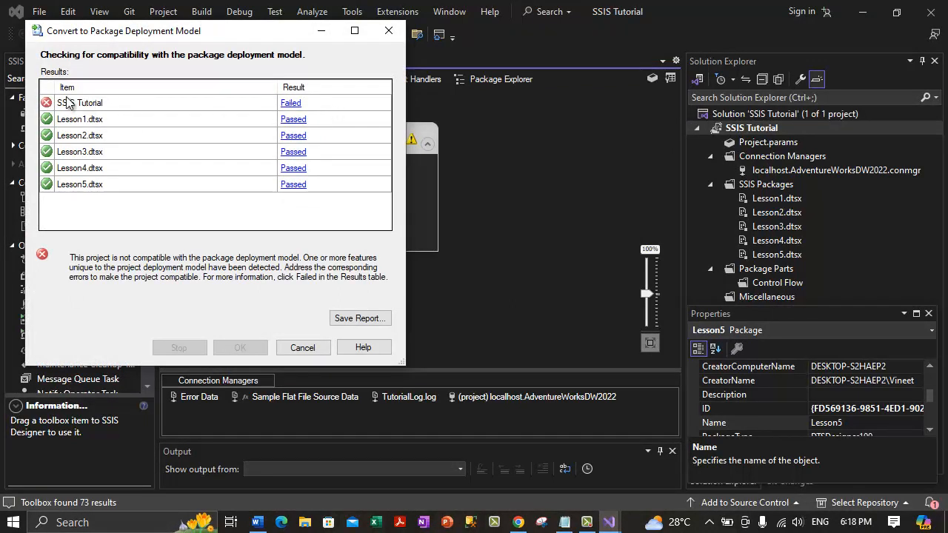
pyautogui.click(290, 88)
pyautogui.click(289, 103)
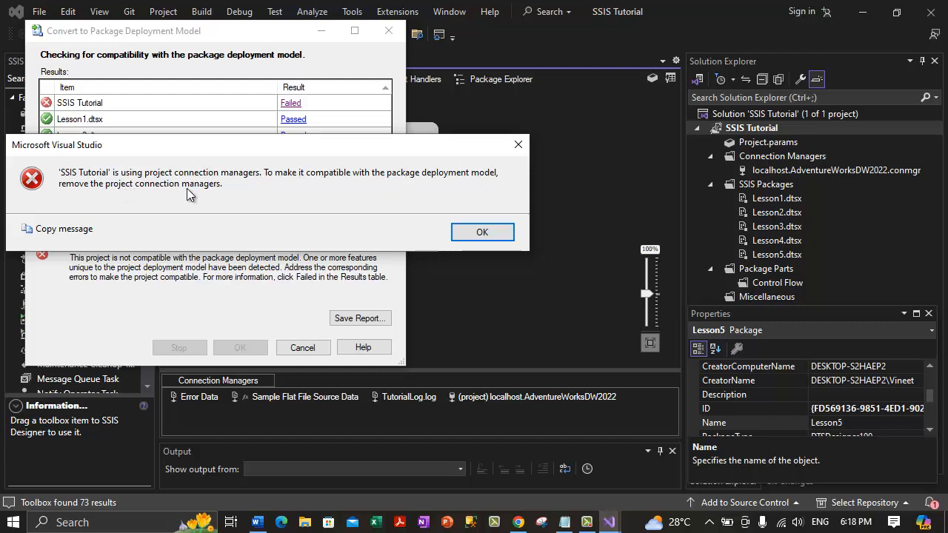
pyautogui.click(501, 231)
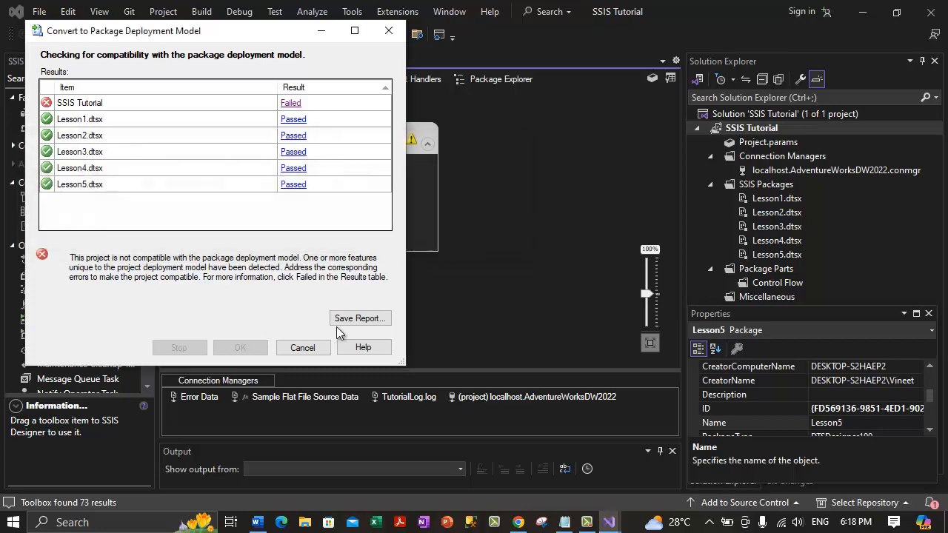
pyautogui.click(303, 348)
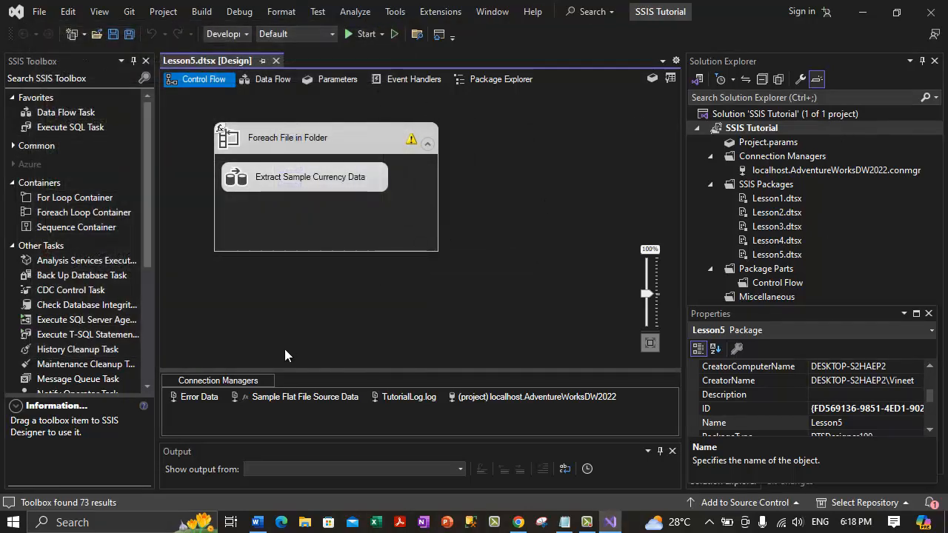
# Convert the project connection manager localhost.AdventureWorksDW2022 to a package connection and accept the conversion
pyautogui.rightClick(506, 396)
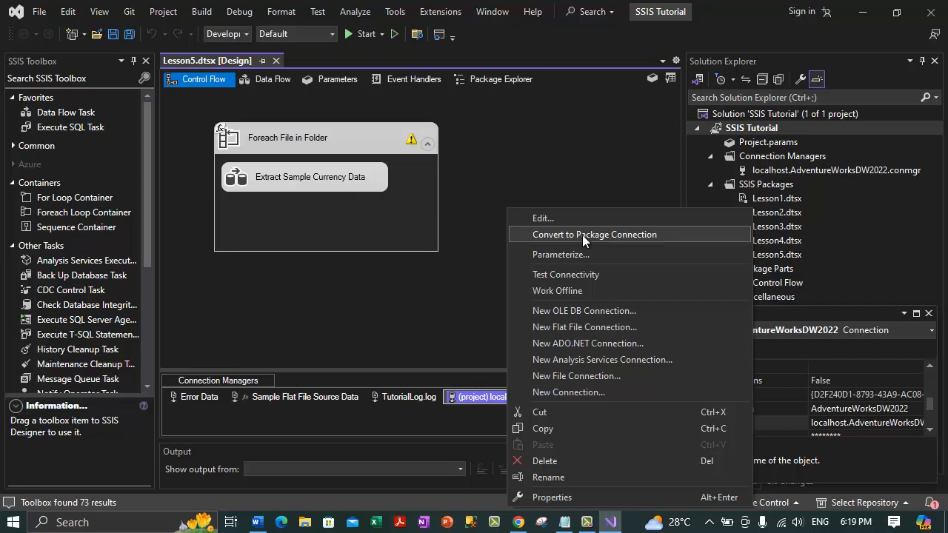
pyautogui.click(582, 235)
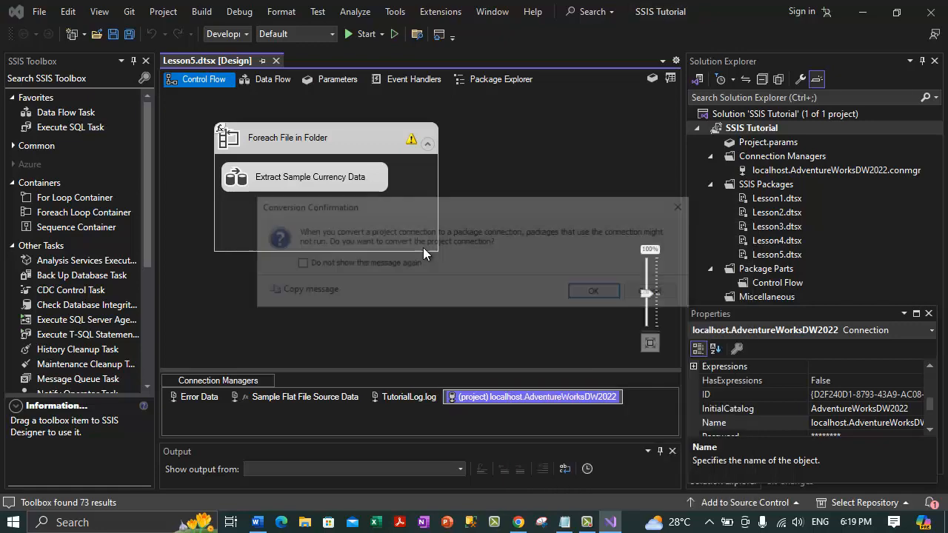
pyautogui.click(597, 294)
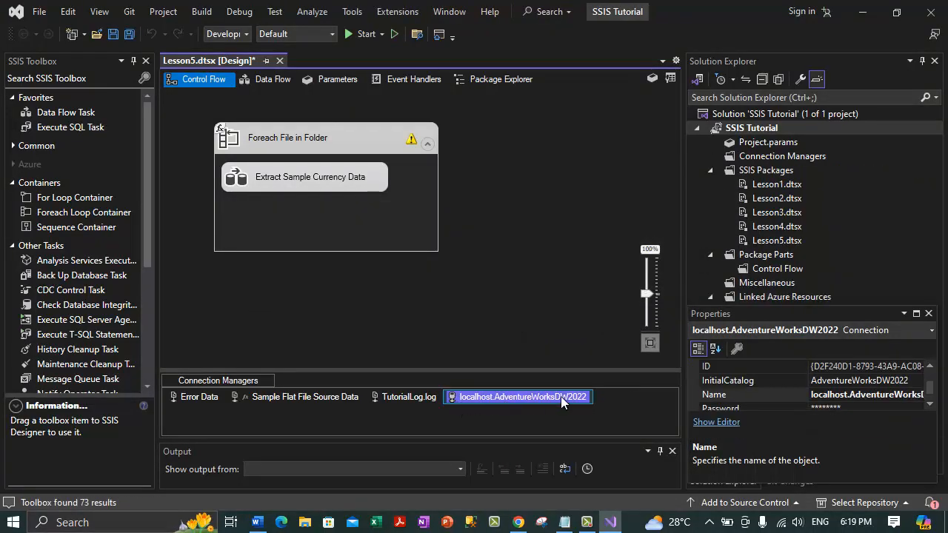
pyautogui.click(165, 12)
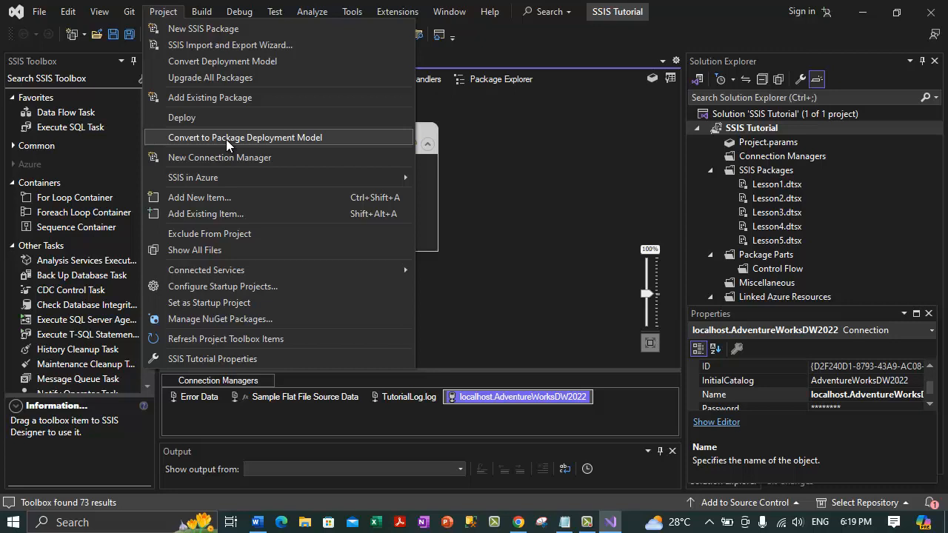
pyautogui.click(585, 524)
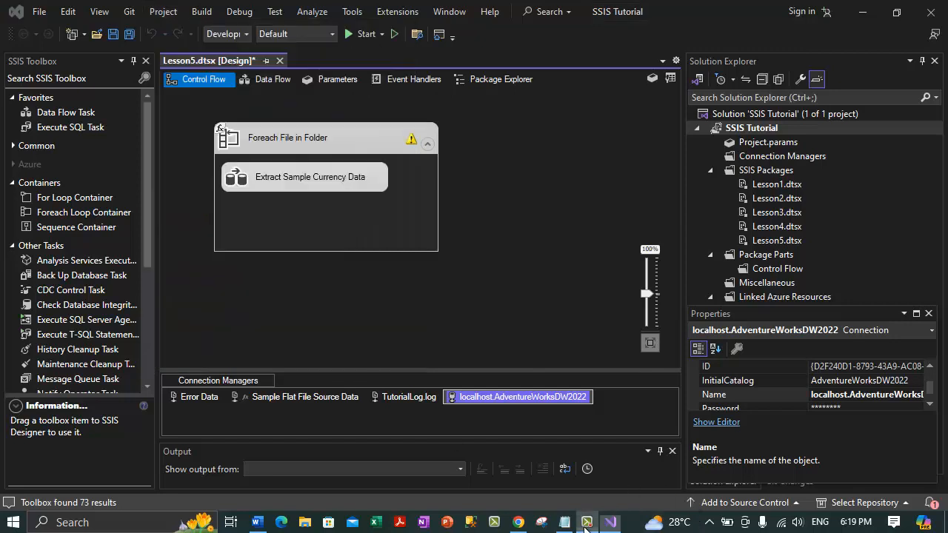
pyautogui.click(585, 524)
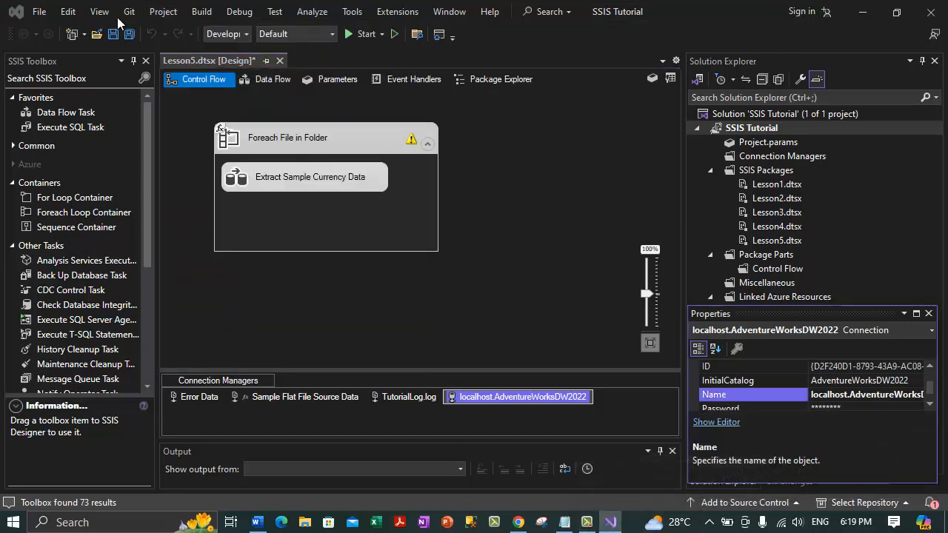
# Convert the SSIS Tutorial project to the package deployment model, running the compatibility check and completing the conversion
pyautogui.click(164, 12)
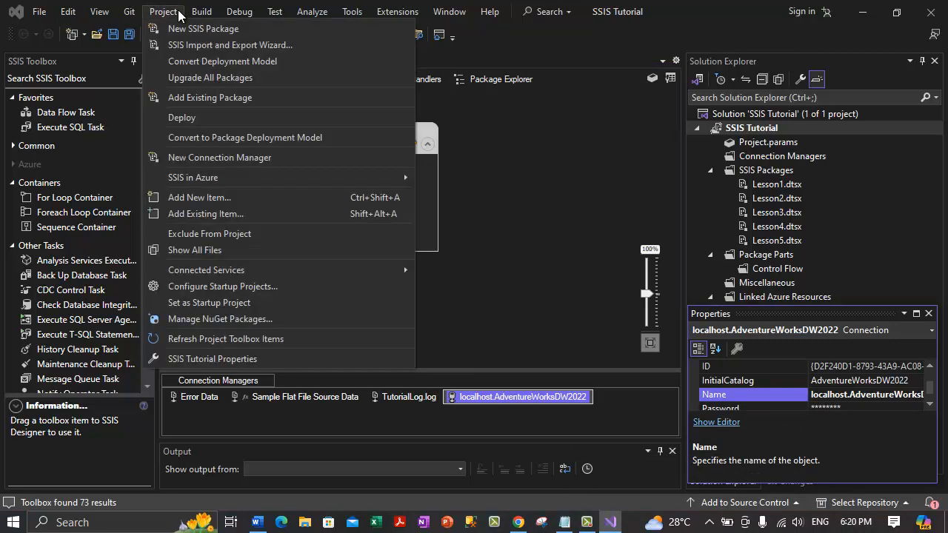
pyautogui.click(211, 138)
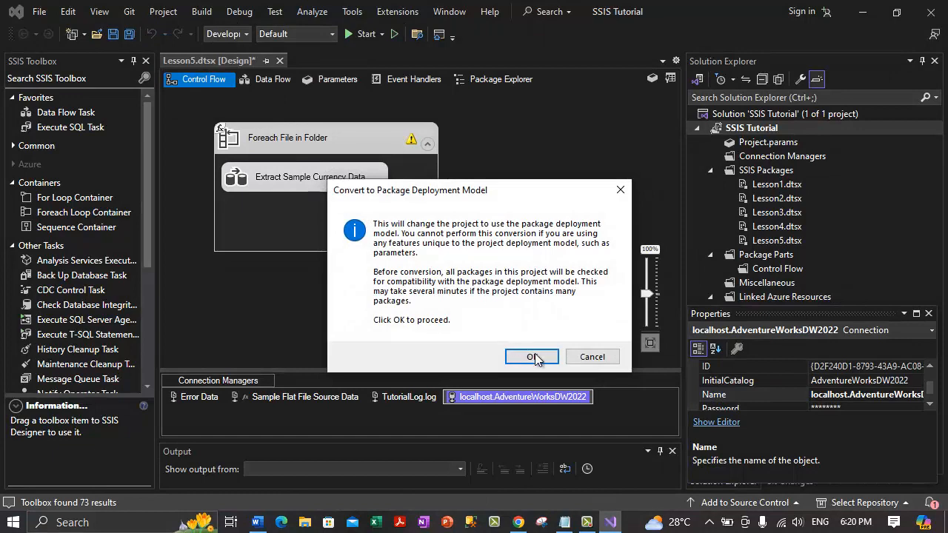
pyautogui.click(534, 358)
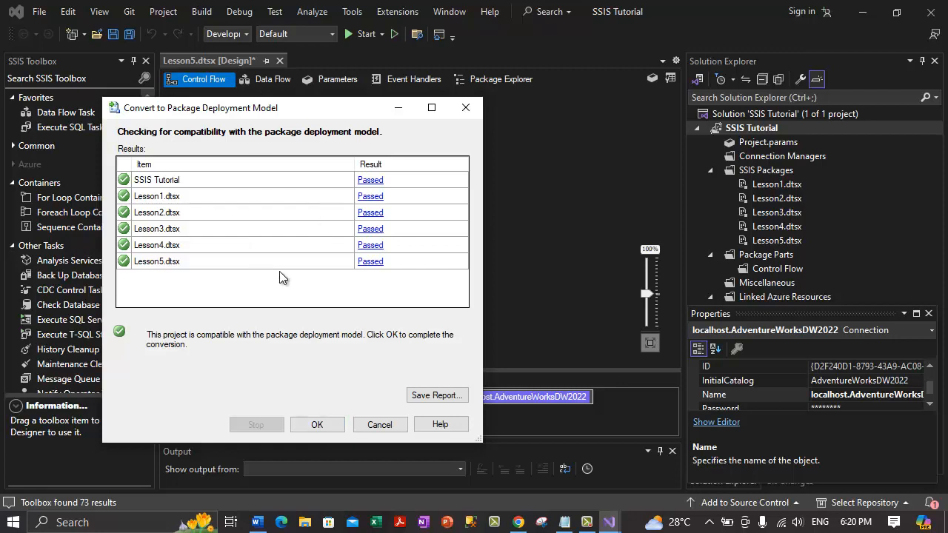
pyautogui.click(317, 426)
# Open the Package Configurations Organizer for the Lesson5 package and enable package configurations
pyautogui.click(476, 224)
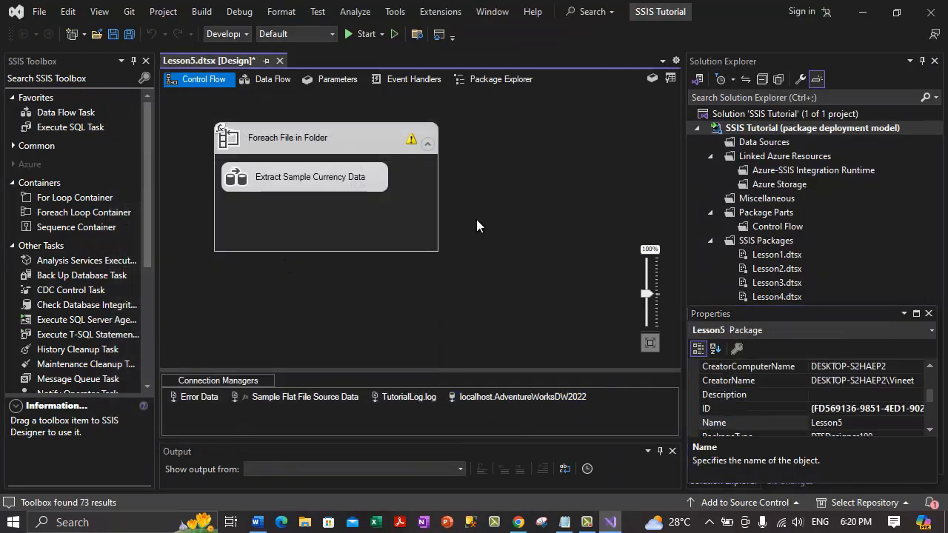
pyautogui.click(440, 12)
pyautogui.moveTo(456, 27)
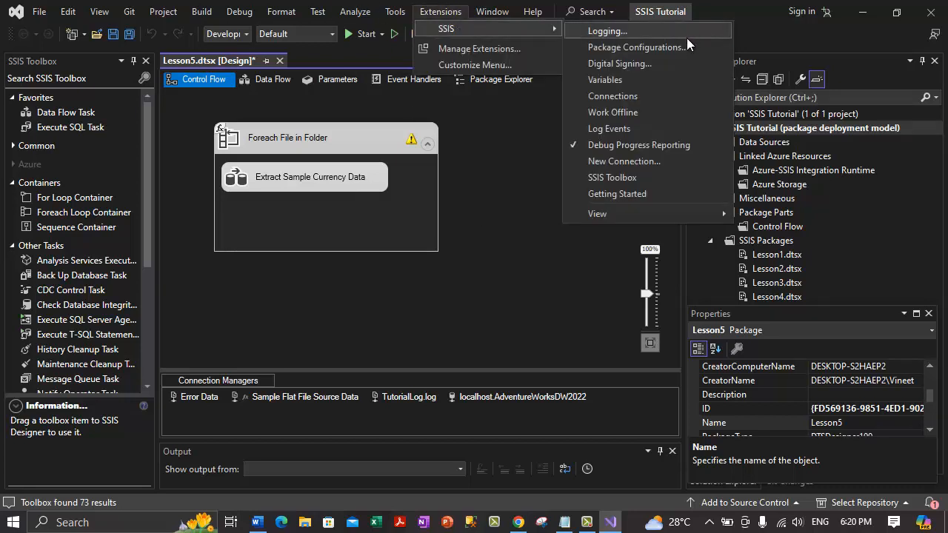
pyautogui.click(608, 49)
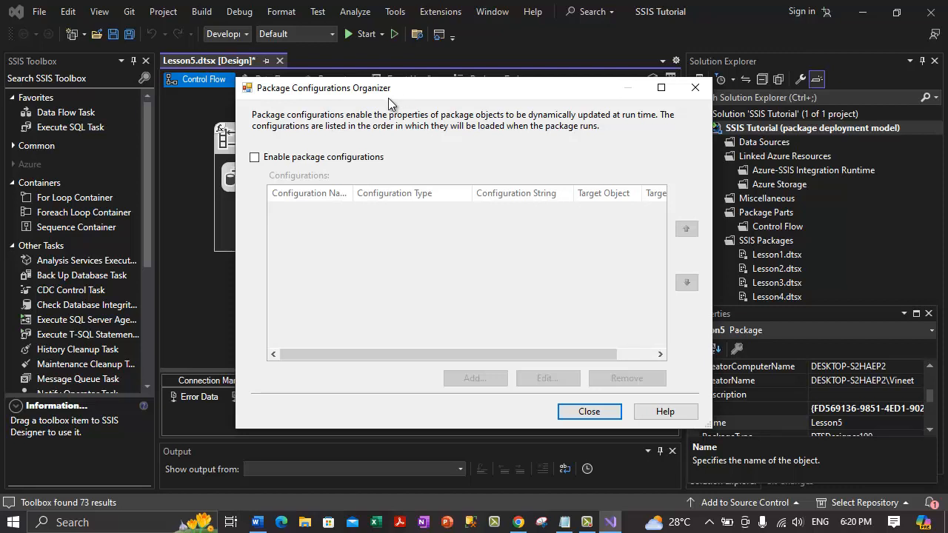
pyautogui.click(273, 158)
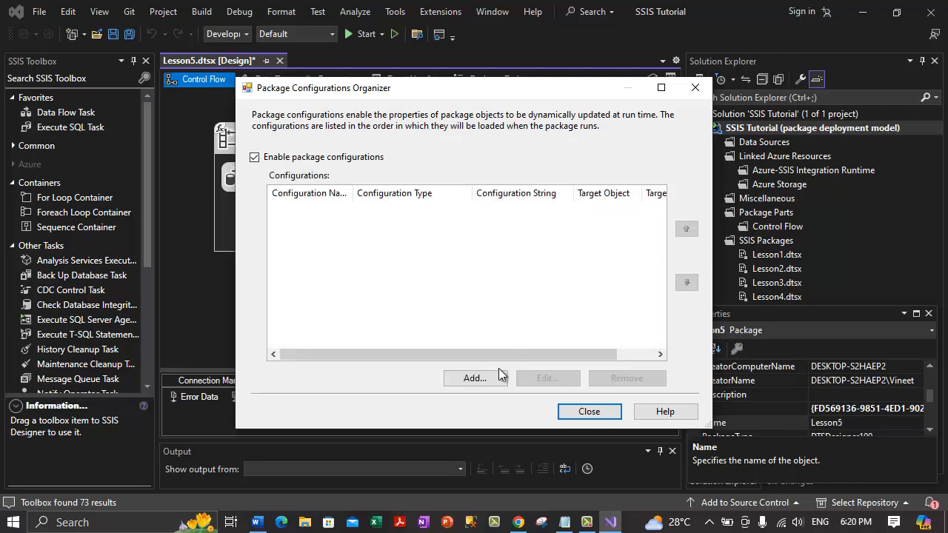
# Add a package configuration with the wizard and choose XML configuration file as its configuration type
pyautogui.click(479, 379)
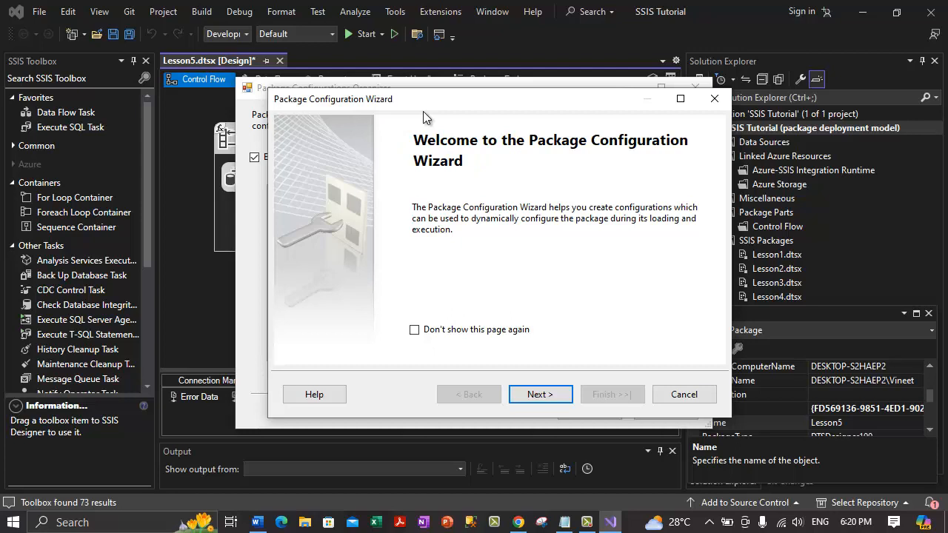
pyautogui.click(540, 394)
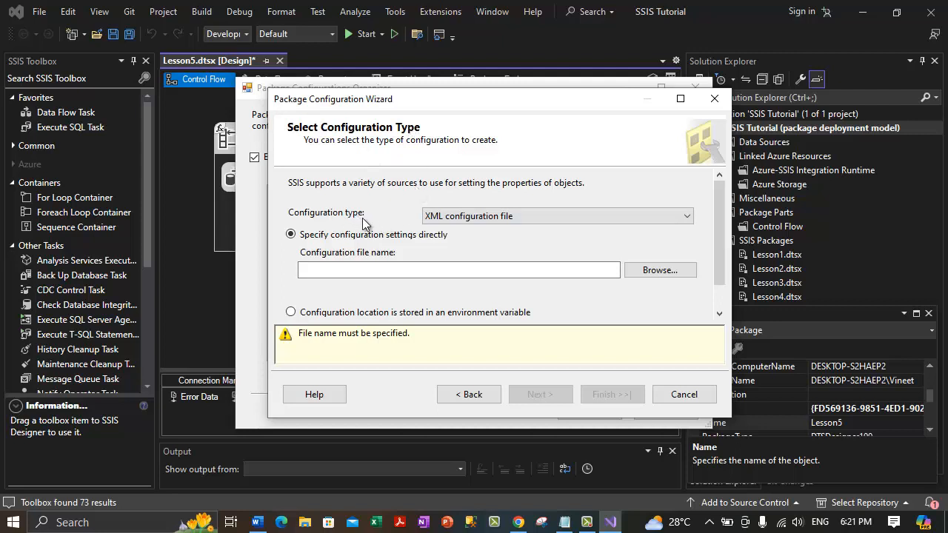
pyautogui.click(445, 219)
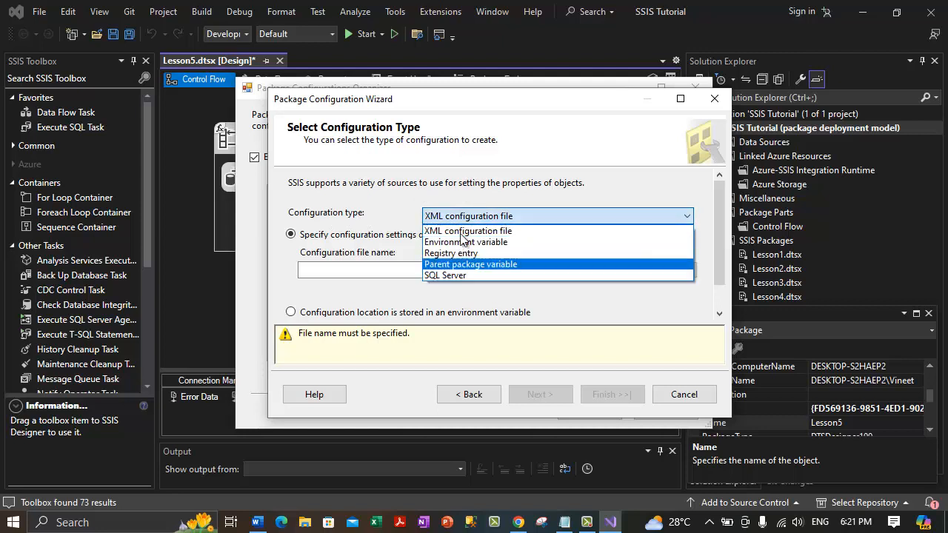
pyautogui.click(466, 231)
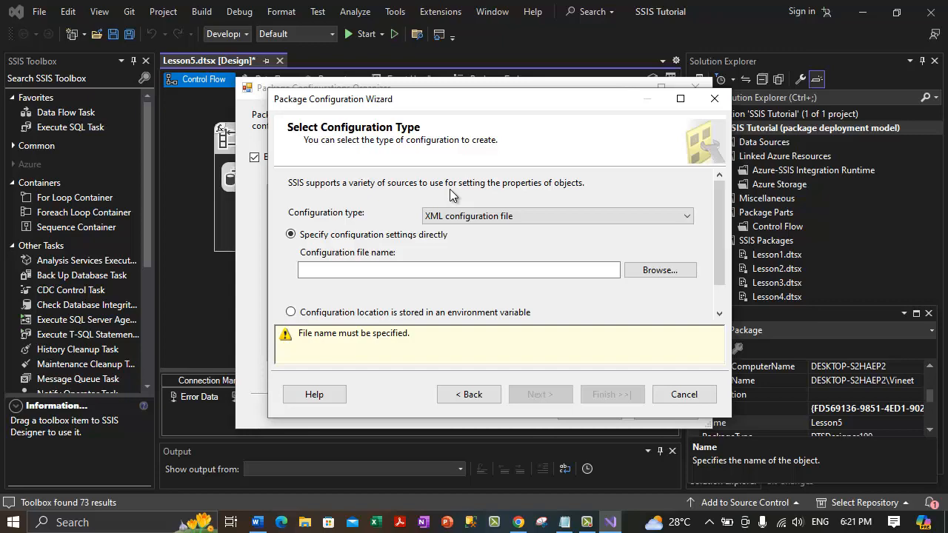
# Set the configuration file to SSISTutorial.dtsConfig in the SSIS Tutorial project folder and continue to the export properties
pyautogui.click(660, 271)
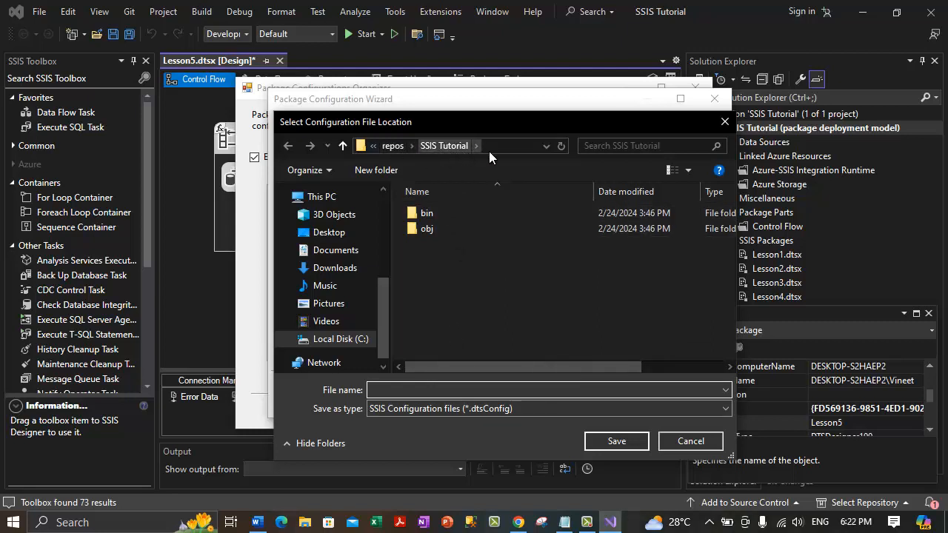
pyautogui.click(507, 146)
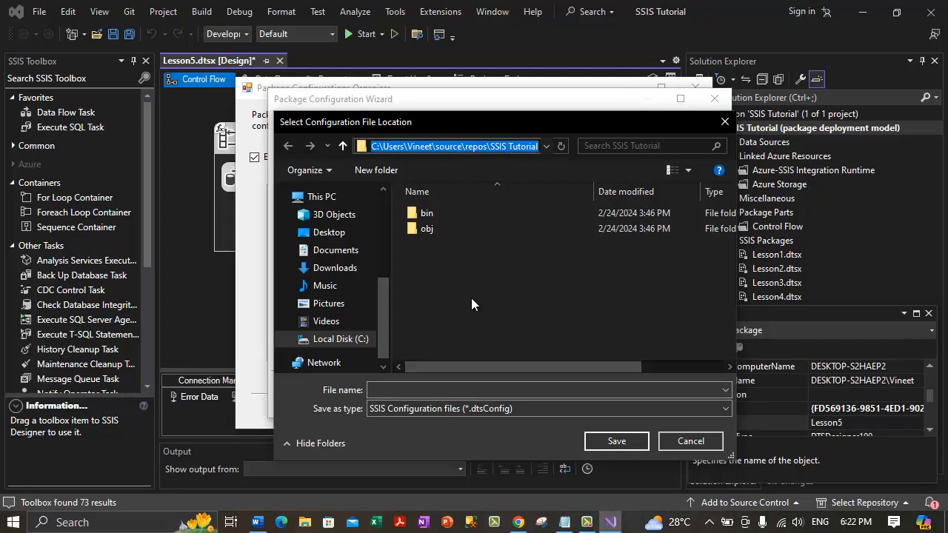
pyautogui.click(418, 390)
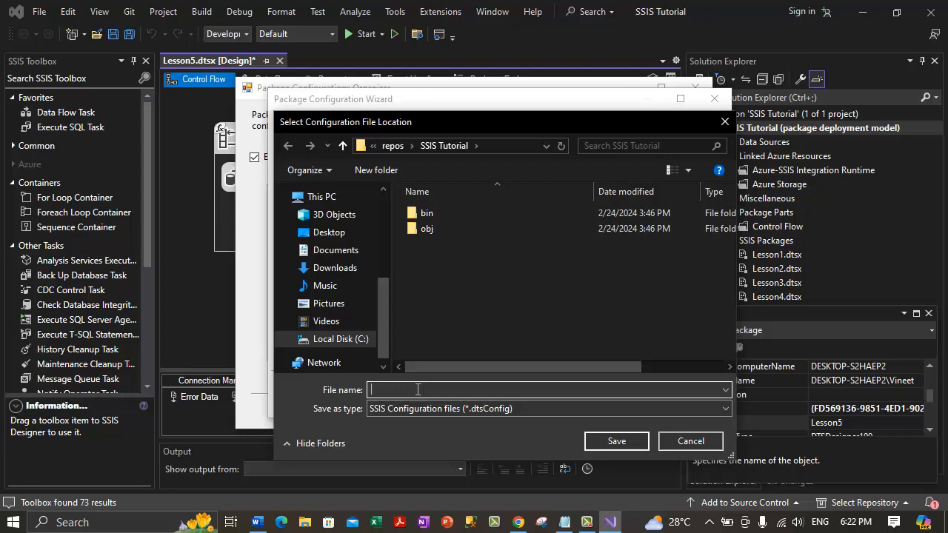
pyautogui.write('SSISTuot')
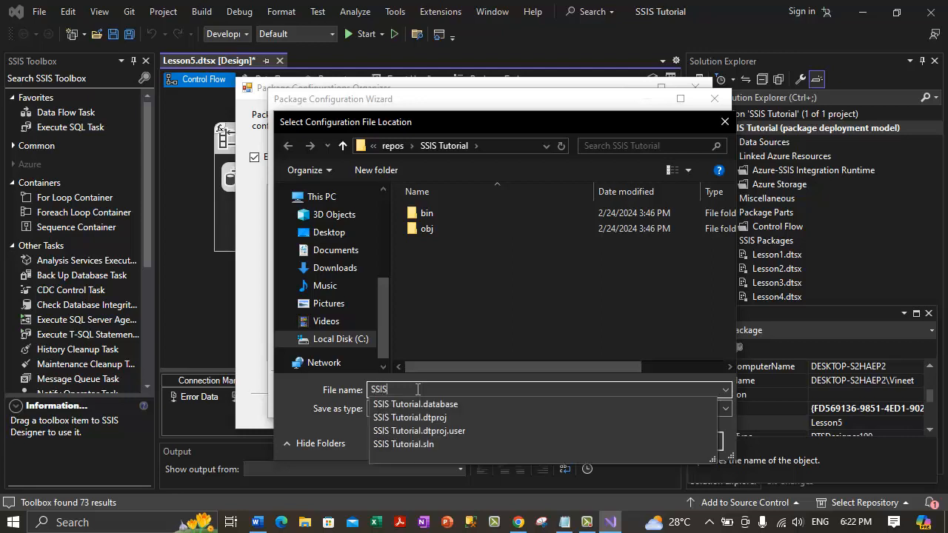
pyautogui.press('BackSpace')
pyautogui.press('BackSpace')
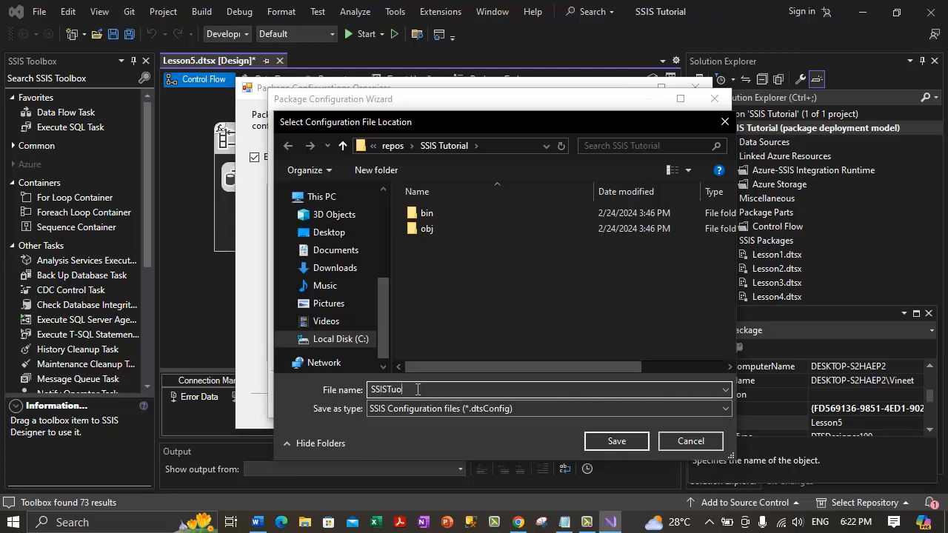
pyautogui.write('torial')
pyautogui.click(605, 445)
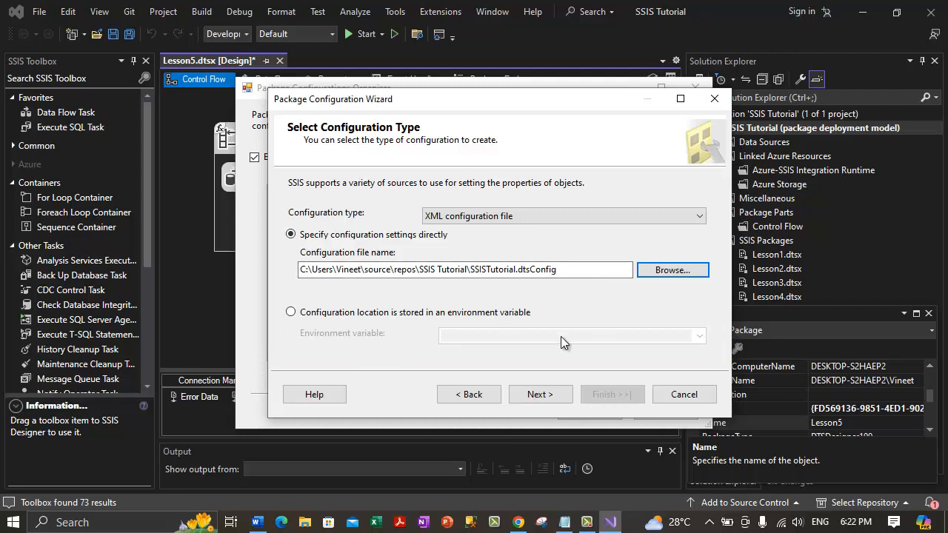
pyautogui.click(539, 394)
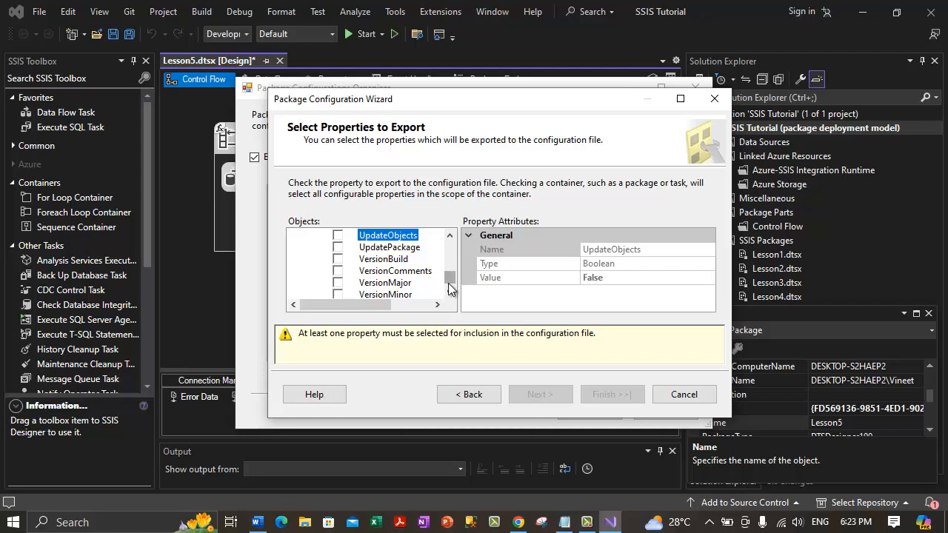
# Collapse the Connection Managers, Log Providers, Executables and Properties groups in the Lesson5 object tree to reach its Variables
pyautogui.scroll(3, 448, 259)
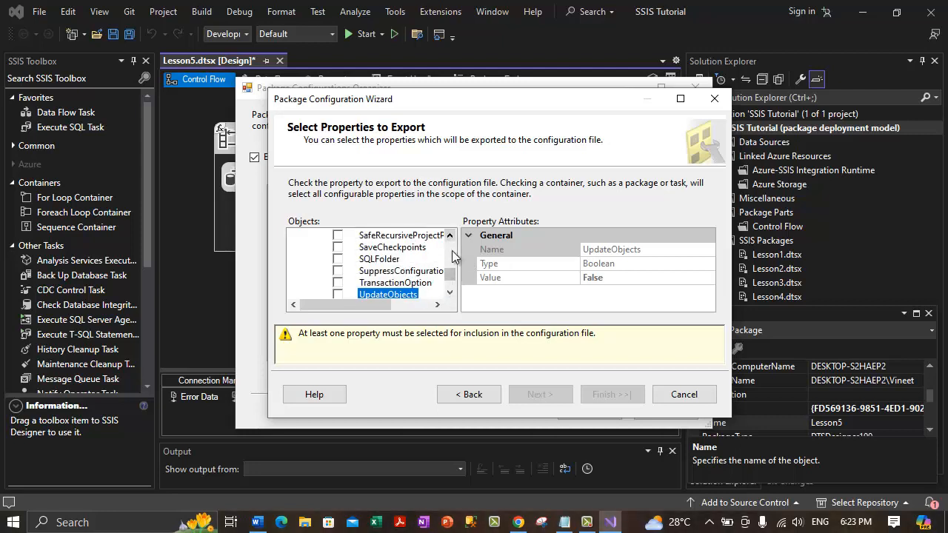
pyautogui.moveTo(449, 270); pyautogui.dragTo(452, 246)
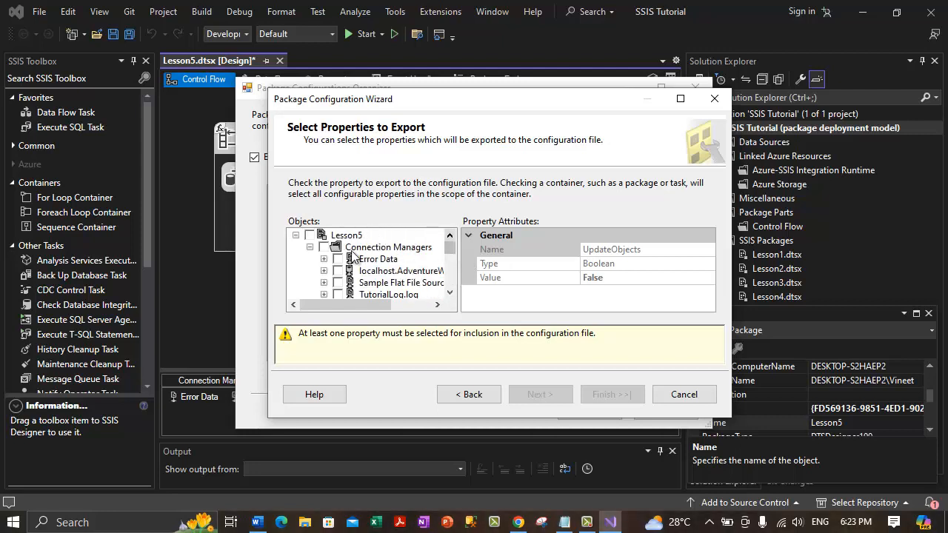
pyautogui.click(310, 247)
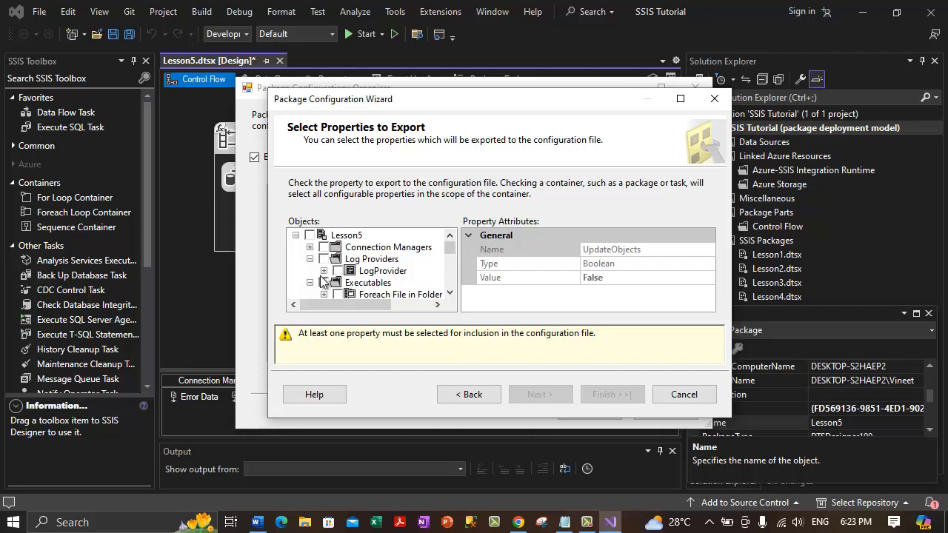
pyautogui.click(310, 260)
pyautogui.click(311, 271)
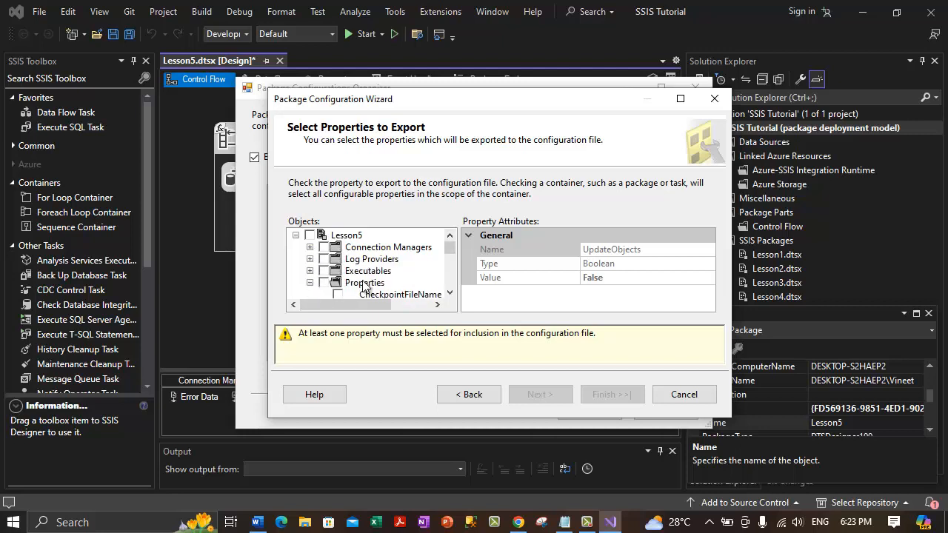
pyautogui.click(310, 283)
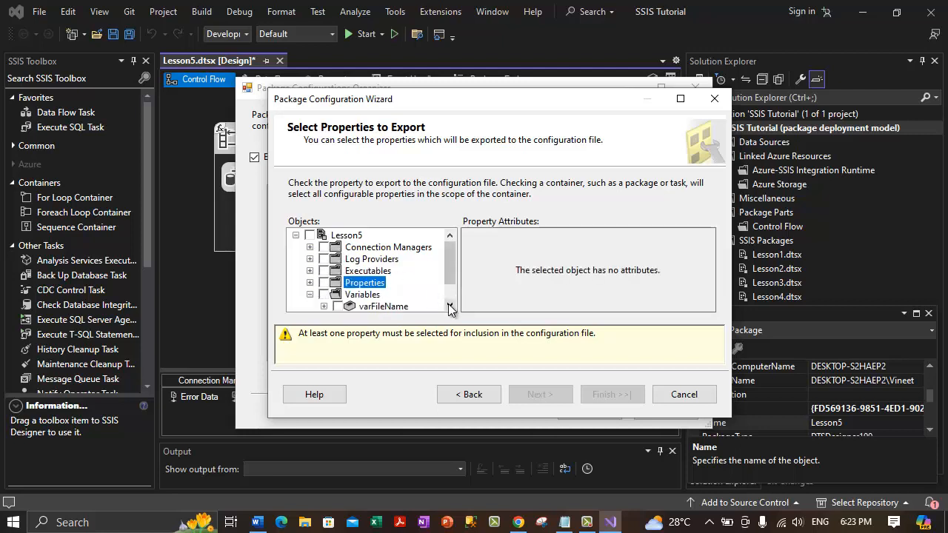
pyautogui.click(449, 304)
pyautogui.click(450, 304)
# Expand the properties of the varFolderName variable, select only its Value property for export, and continue to the final wizard page
pyautogui.click(324, 272)
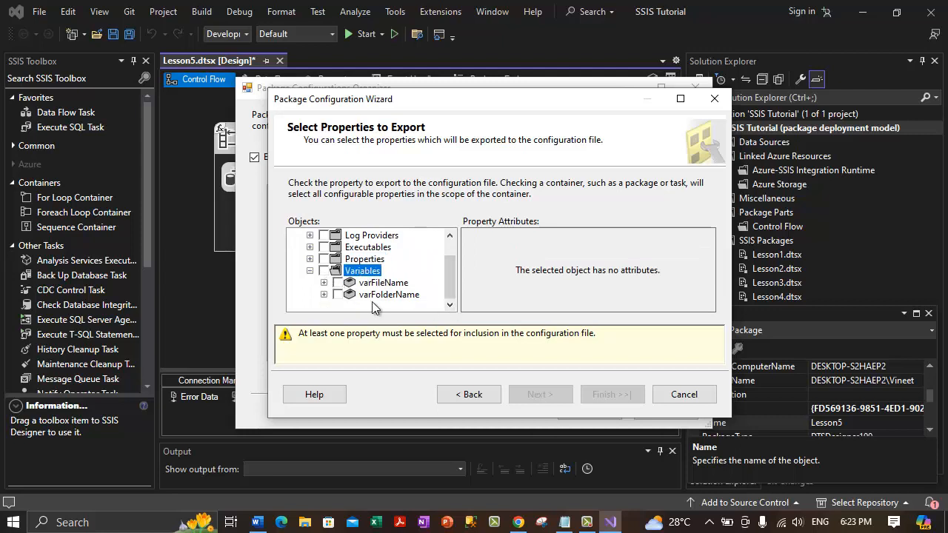
pyautogui.click(324, 295)
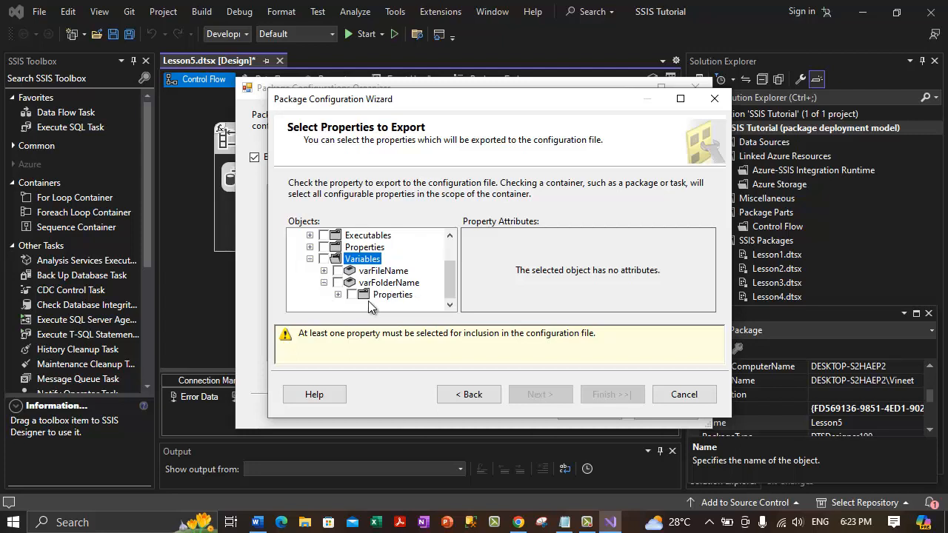
pyautogui.click(338, 294)
pyautogui.moveTo(375, 310); pyautogui.dragTo(437, 304)
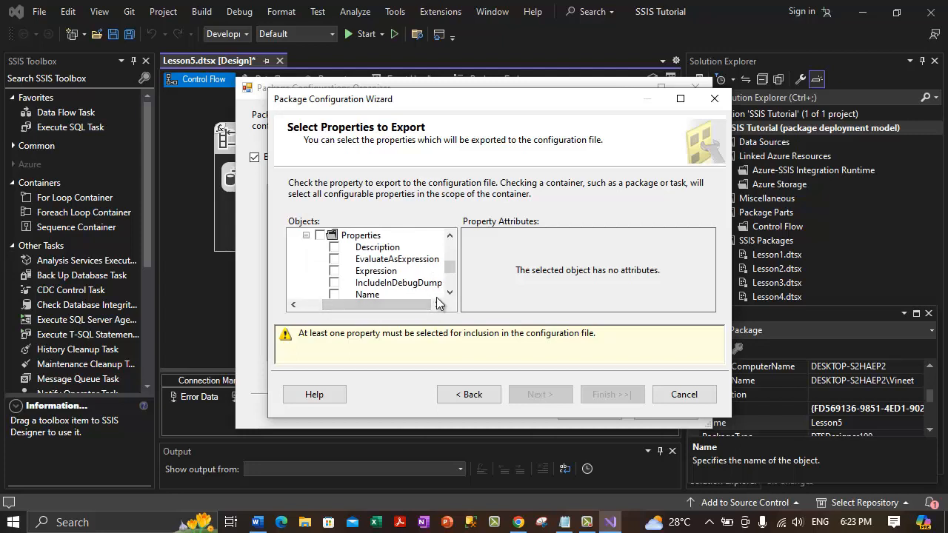
pyautogui.click(451, 294)
pyautogui.click(450, 294)
pyautogui.click(450, 294)
pyautogui.click(450, 294)
pyautogui.click(450, 294)
pyautogui.click(366, 283)
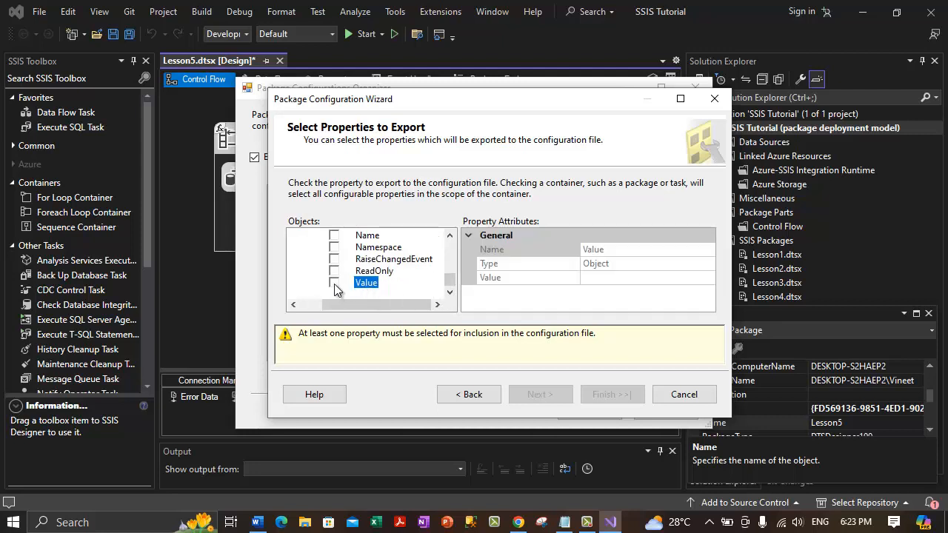
pyautogui.click(335, 285)
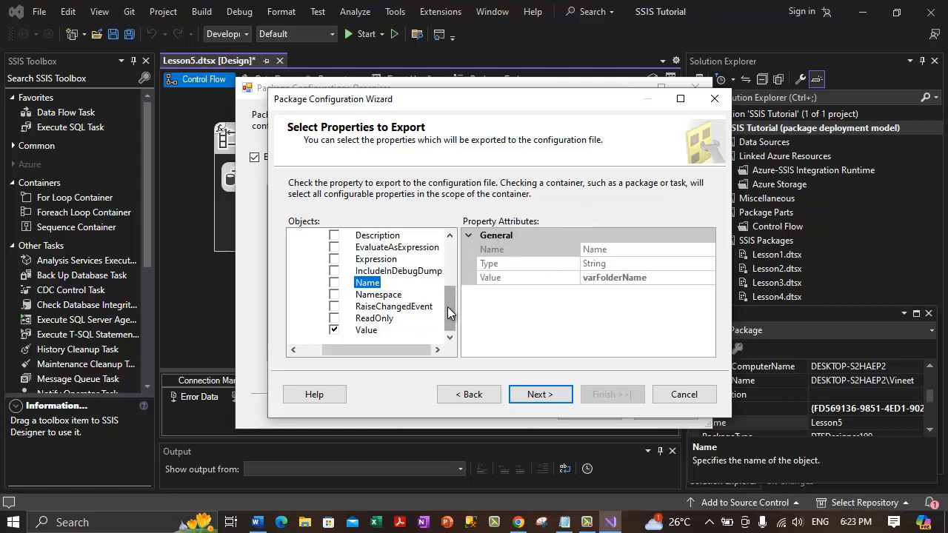
pyautogui.click(530, 395)
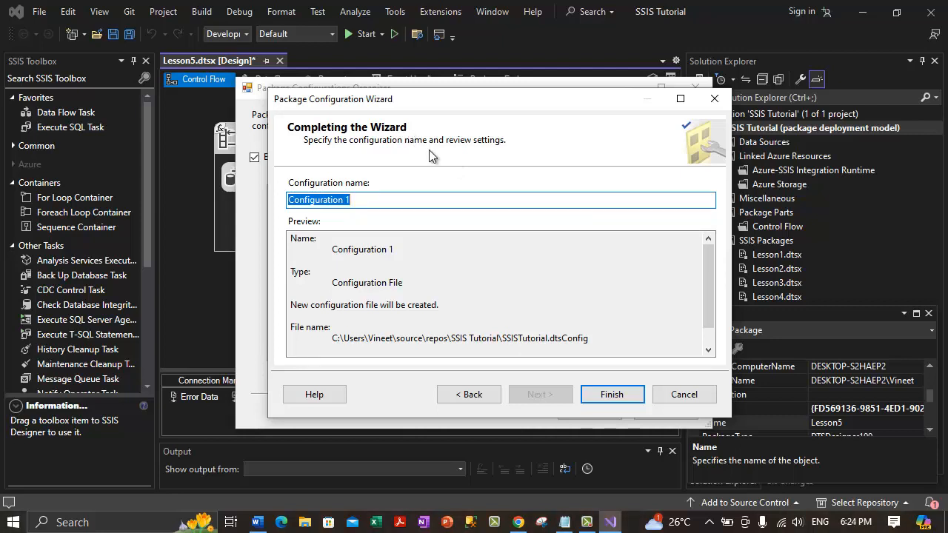
# Name the configuration "SSIS Tutorial Directory Configuration"
pyautogui.write('SSI')
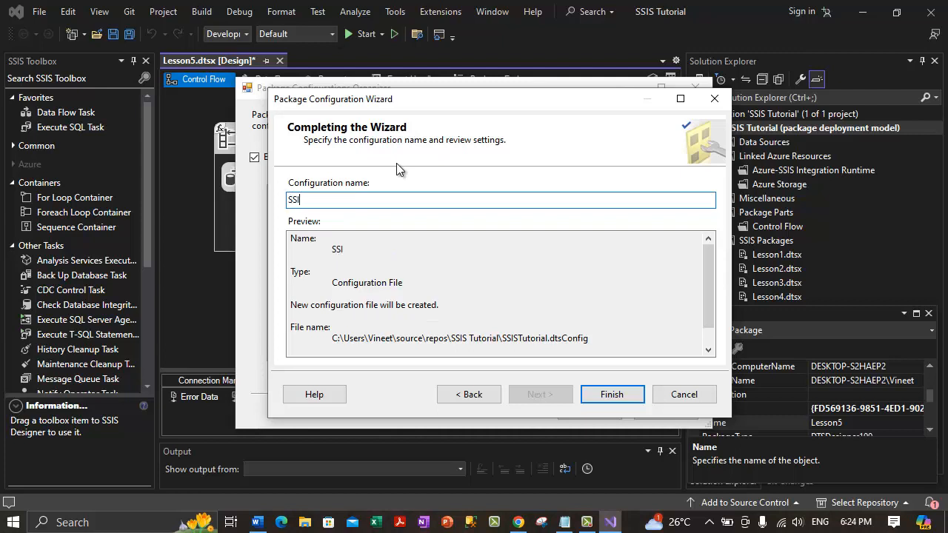
pyautogui.write('S Tu')
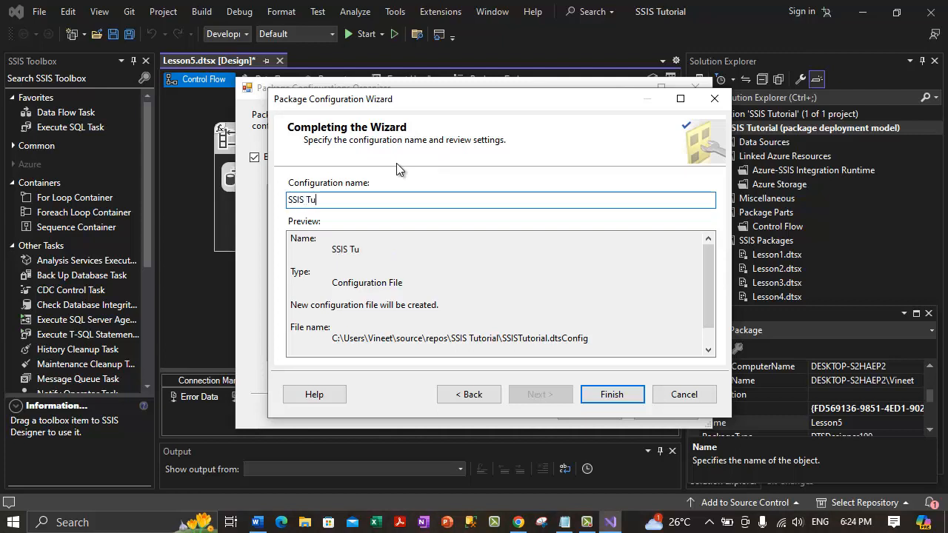
pyautogui.write('torial Directo')
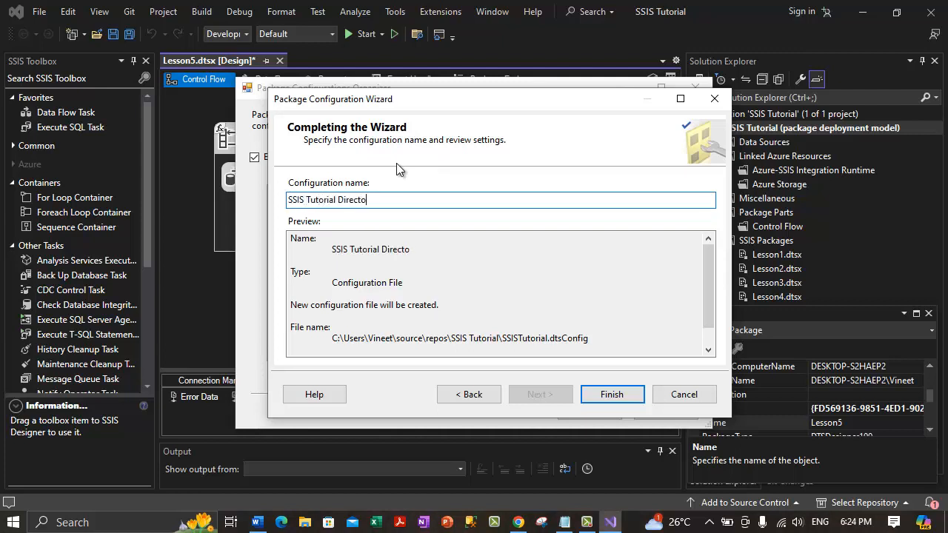
pyautogui.write('ry Confguration')
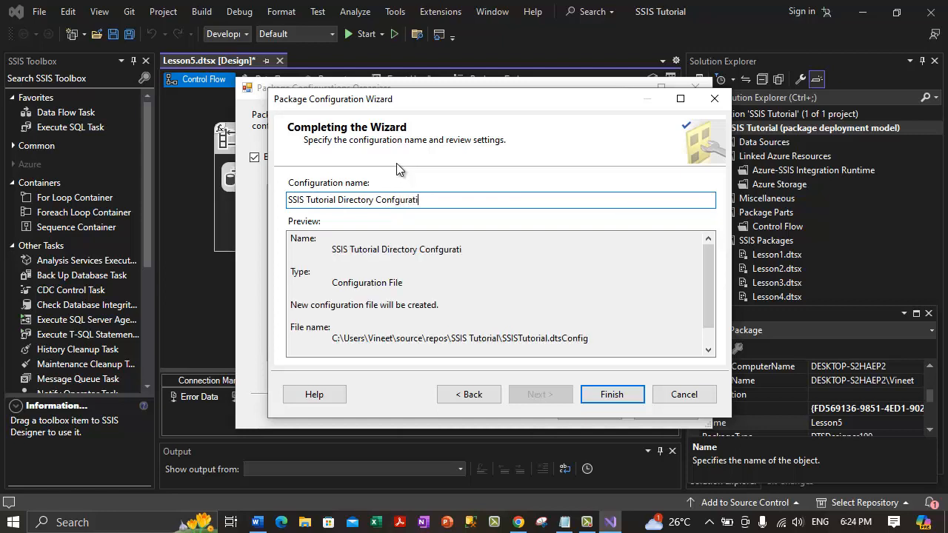
pyautogui.press('BackSpace')
pyautogui.press('BackSpace')
pyautogui.press('BackSpace')
pyautogui.press('BackSpace')
pyautogui.press('BackSpace')
pyautogui.press('BackSpace')
pyautogui.press('BackSpace')
pyautogui.press('BackSpace')
pyautogui.write('iguration')
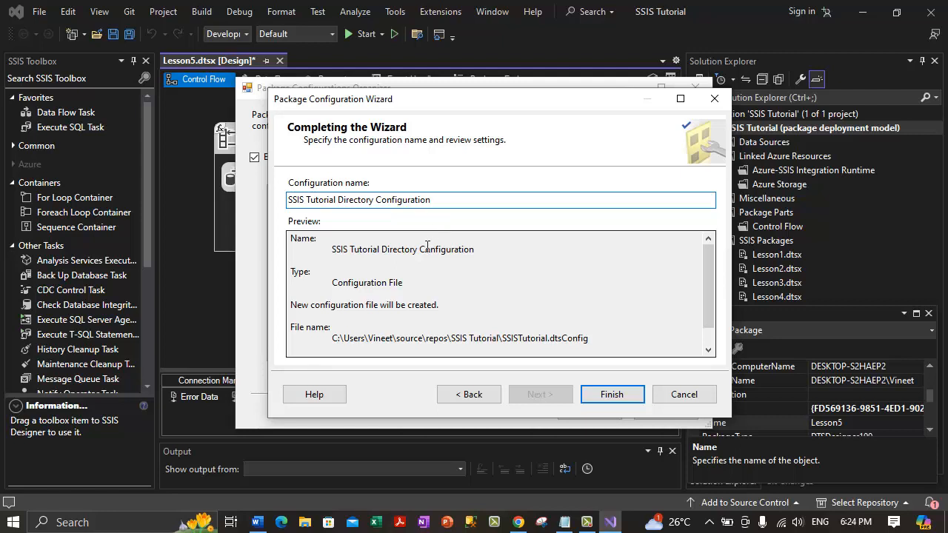
# Review the configuration preview, finish the wizard and close the Package Configurations Organizer
pyautogui.click(306, 260)
pyautogui.moveTo(323, 238); pyautogui.dragTo(385, 325)
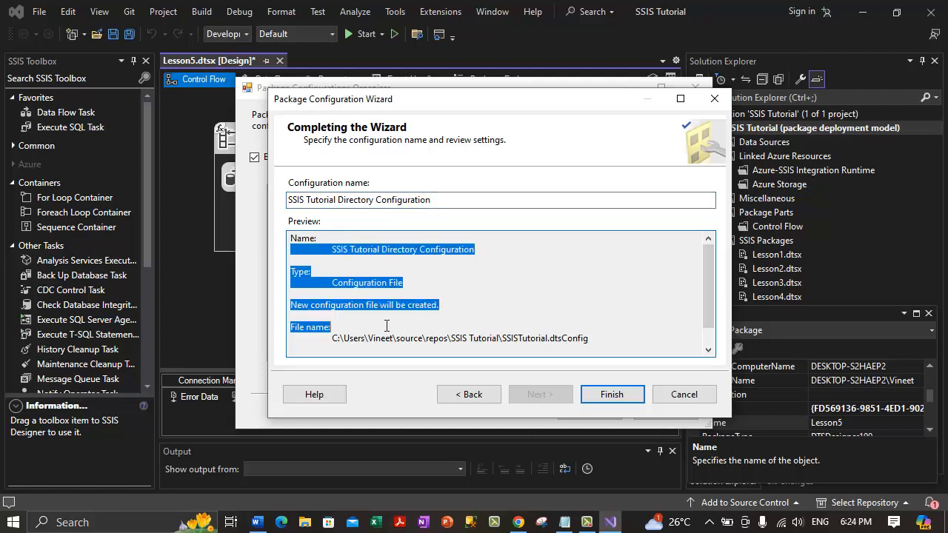
pyautogui.click(371, 260)
pyautogui.moveTo(332, 250); pyautogui.dragTo(489, 247)
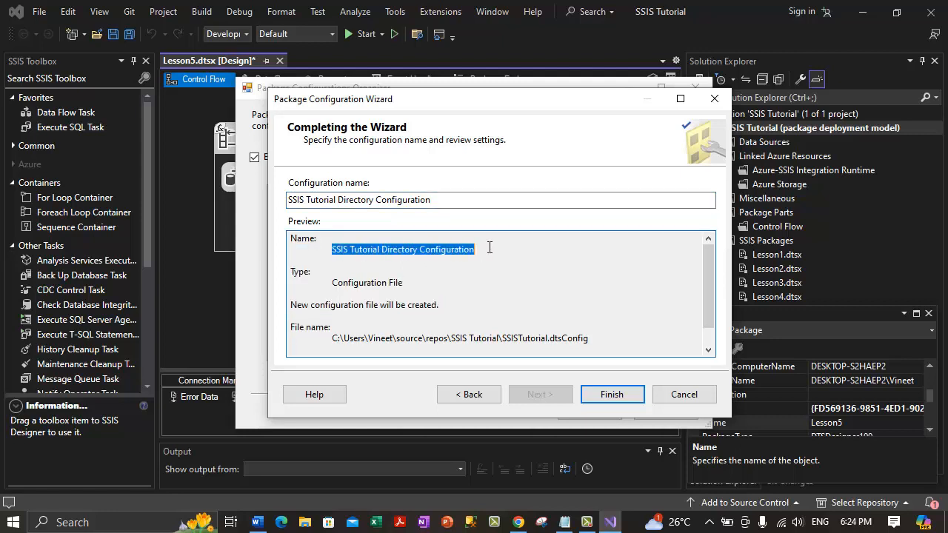
pyautogui.click(596, 392)
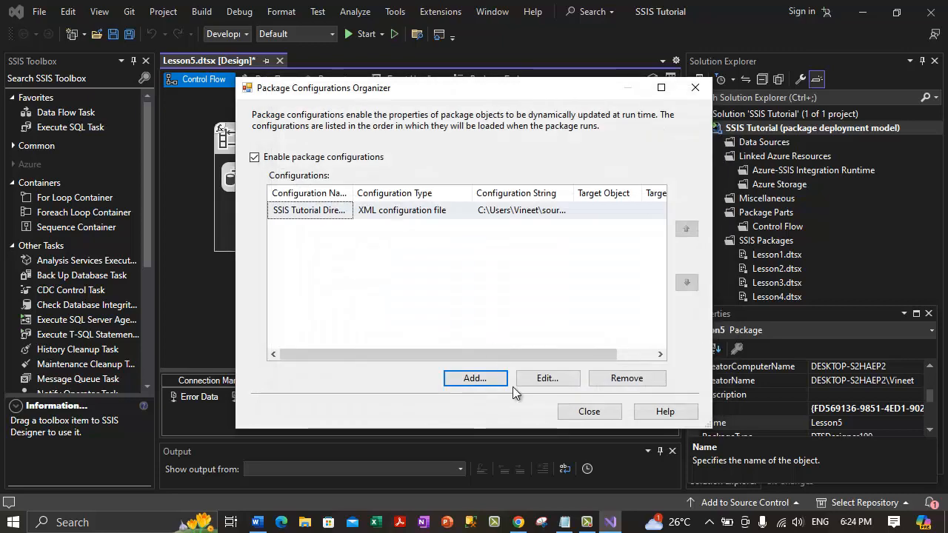
pyautogui.click(567, 411)
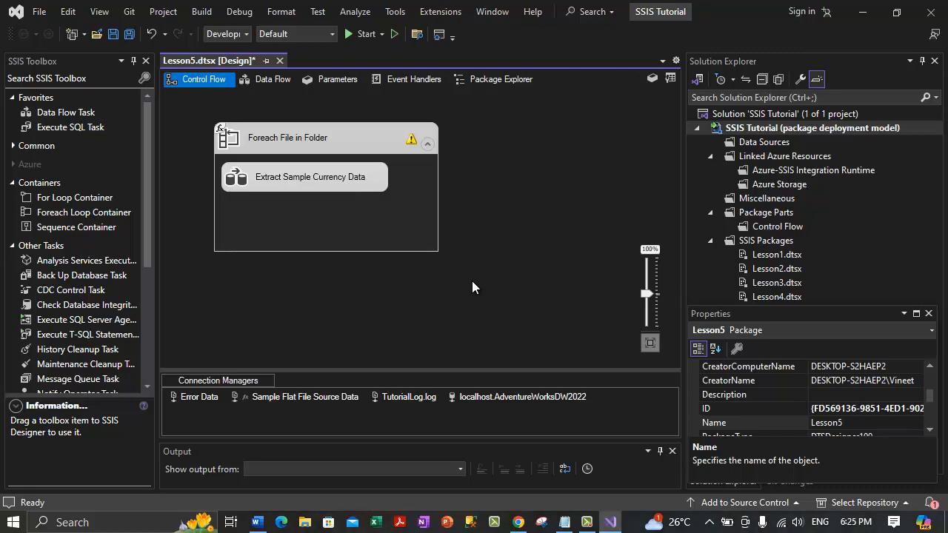
# Open the package's Variables window, inspect the data type and value of varFolderName, and close the window
pyautogui.click(458, 14)
pyautogui.click(455, 12)
pyautogui.click(451, 12)
pyautogui.moveTo(511, 29)
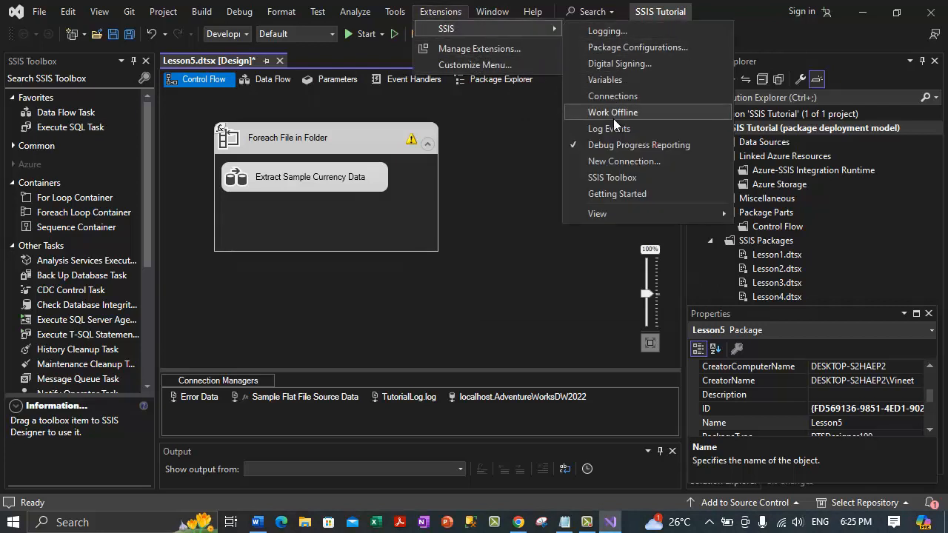
pyautogui.click(605, 79)
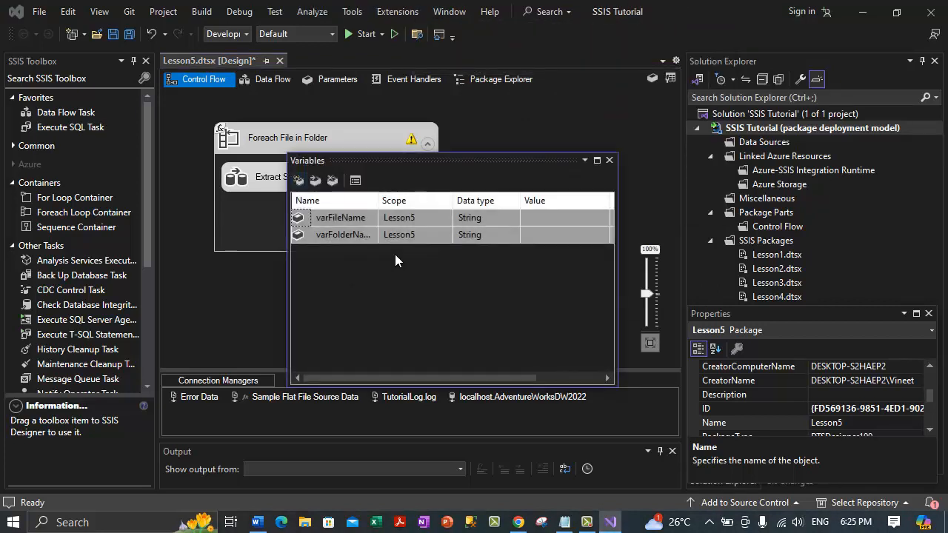
pyautogui.click(388, 238)
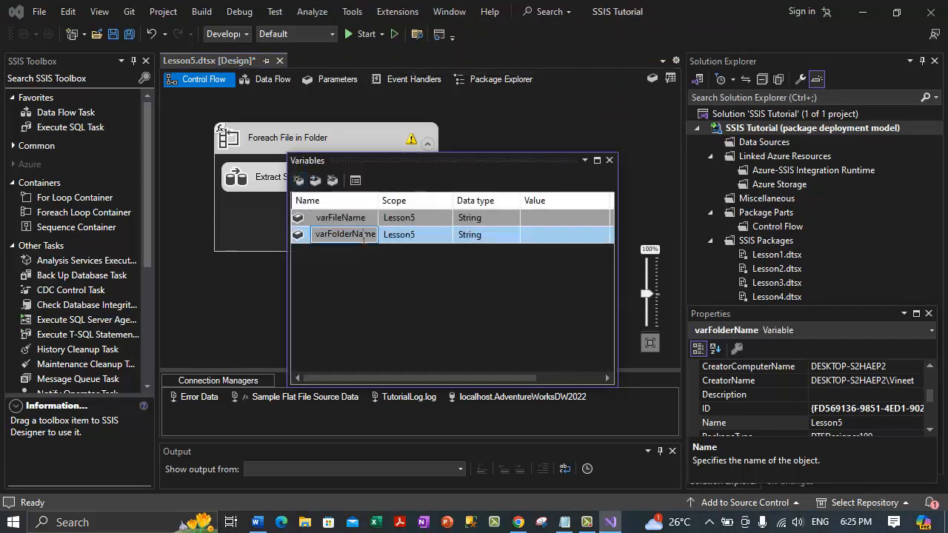
pyautogui.click(477, 234)
pyautogui.click(547, 235)
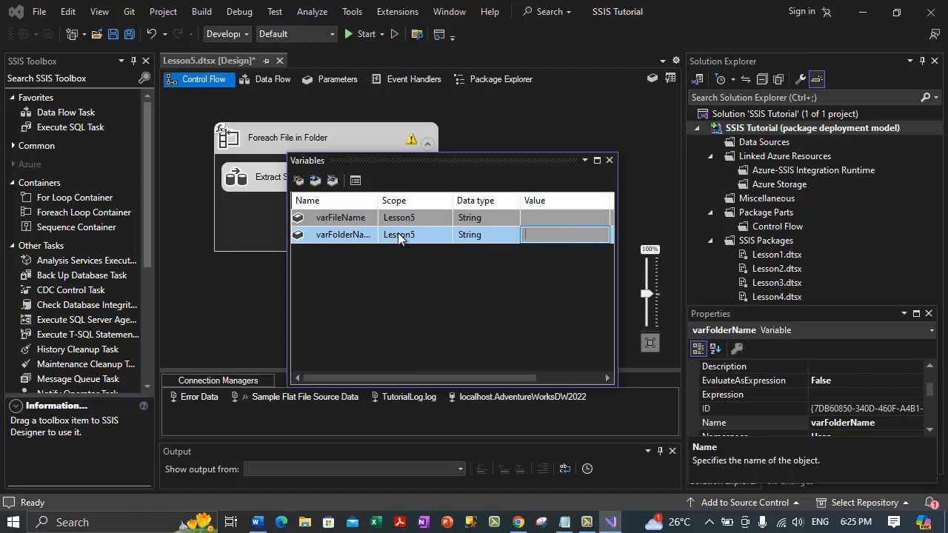
pyautogui.click(609, 160)
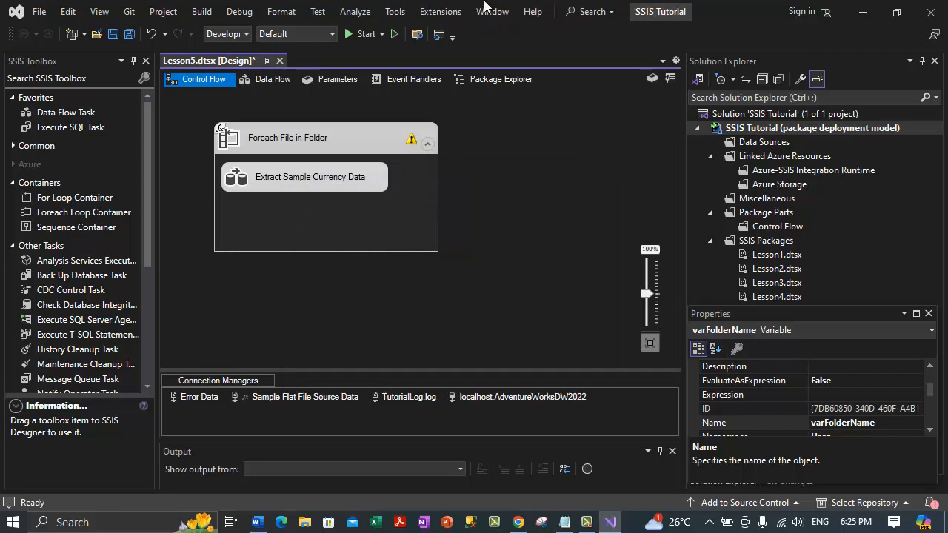
pyautogui.click(448, 11)
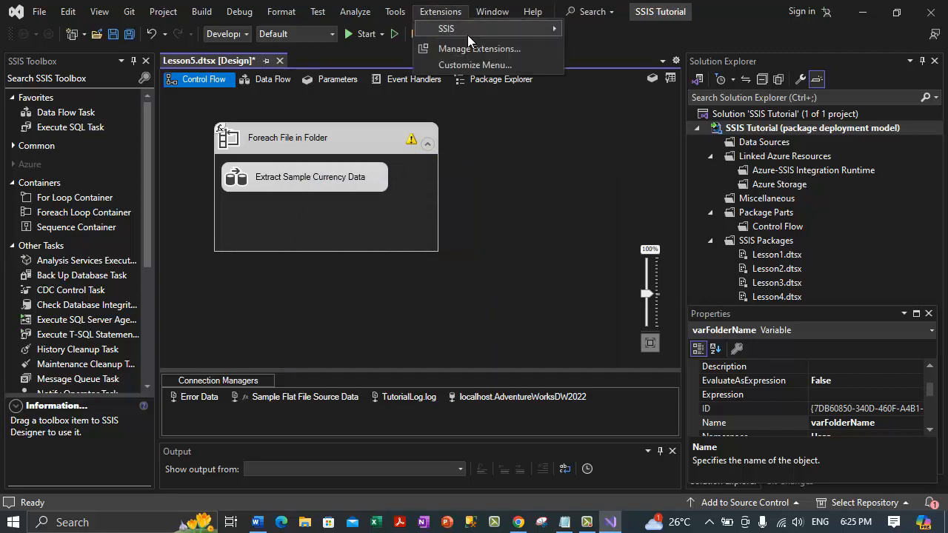
pyautogui.moveTo(467, 35)
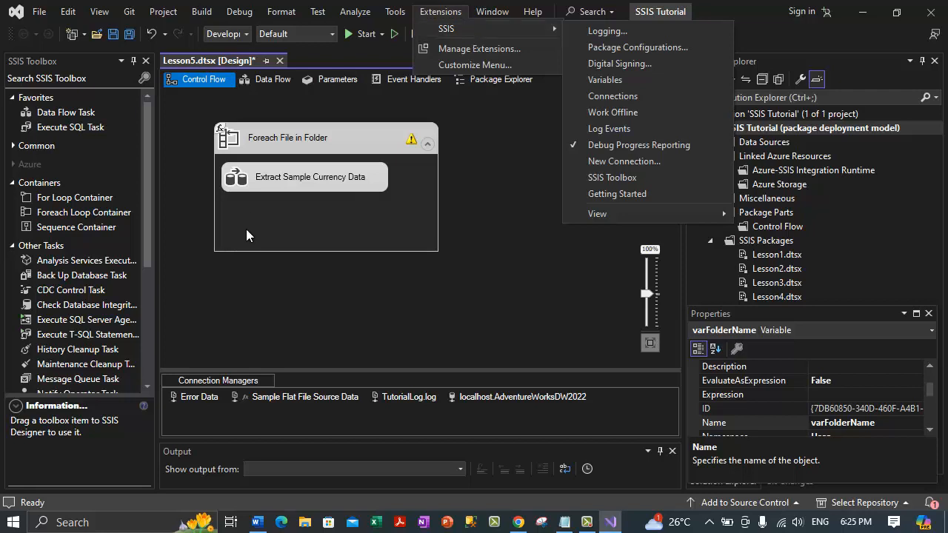
pyautogui.click(463, 293)
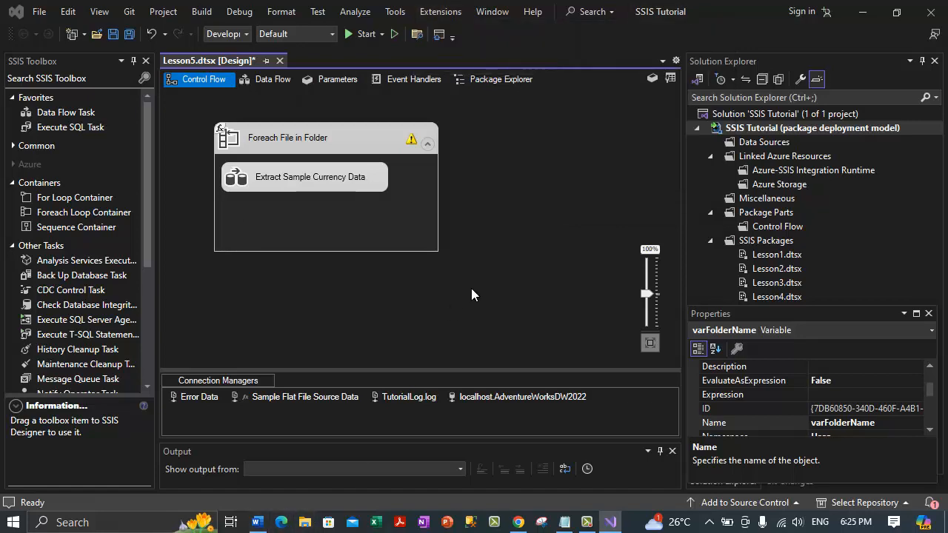
# Look for the configuration file in File Explorer, checking the Visual Studio 2022 folder and its Code Snippets subfolder under Documents
pyautogui.press('super+e')
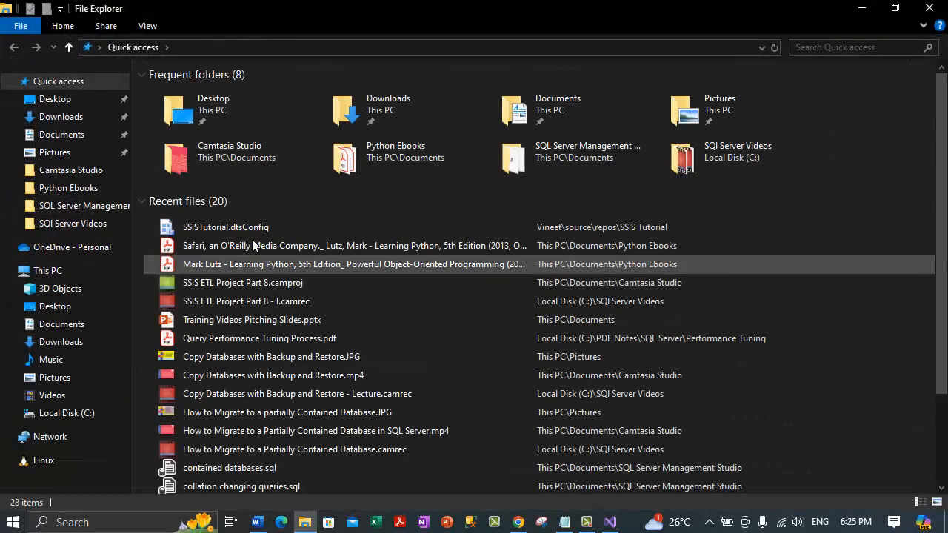
pyautogui.click(94, 140)
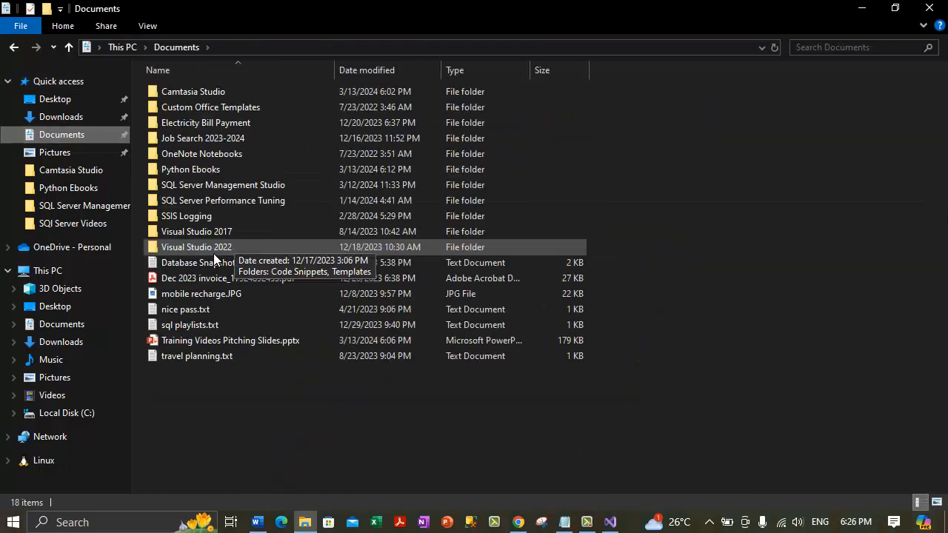
pyautogui.doubleClick(214, 248)
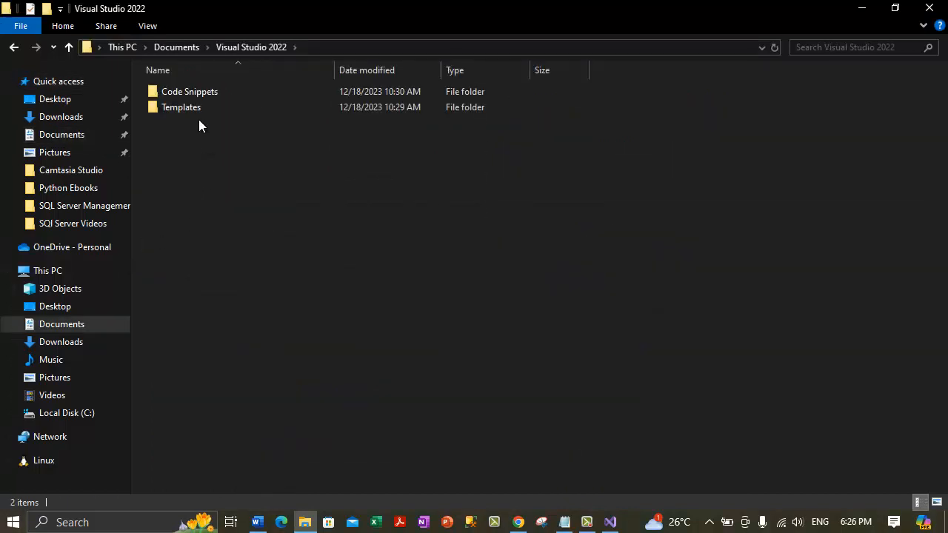
pyautogui.doubleClick(196, 93)
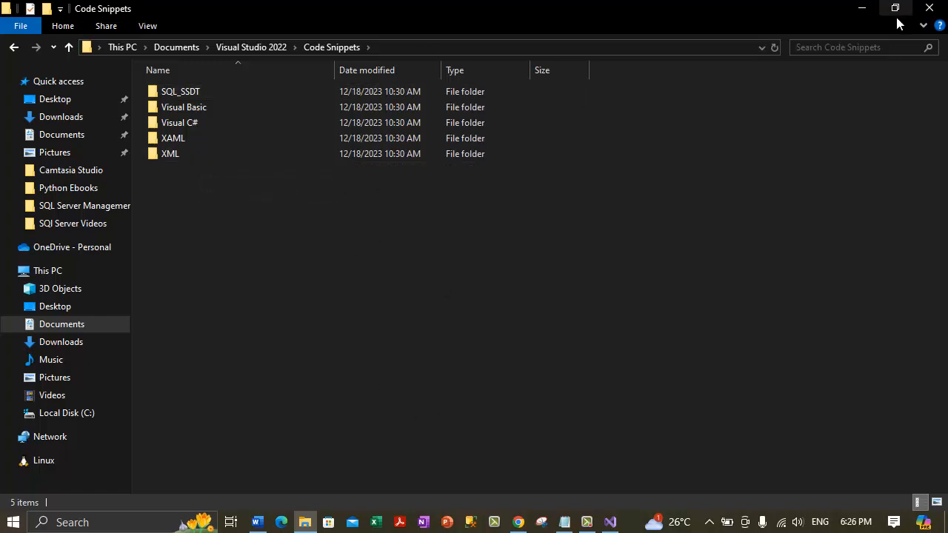
pyautogui.click(861, 8)
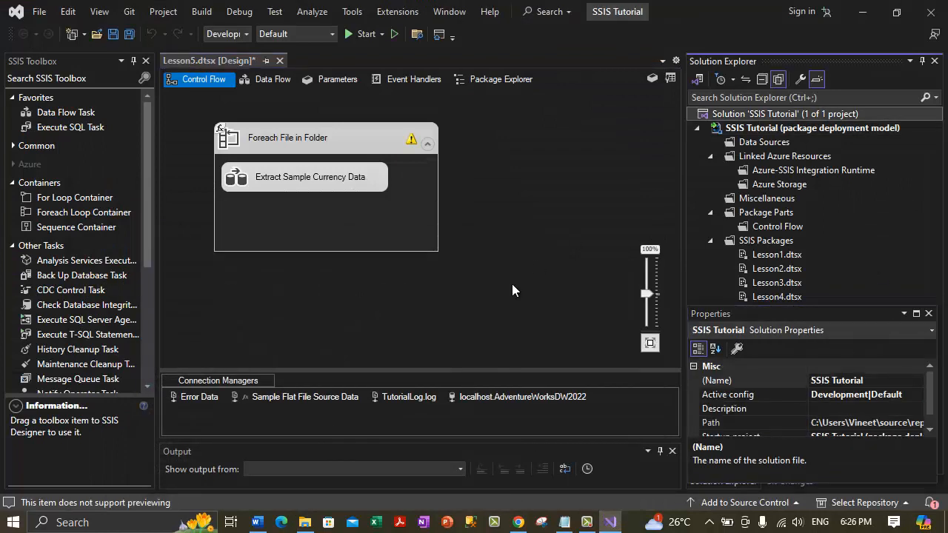
# Take the solution's path from its properties and open the SSIS Tutorial project folder in File Explorer
pyautogui.click(881, 424)
pyautogui.moveTo(831, 423); pyautogui.dragTo(938, 427)
pyautogui.click(859, 422)
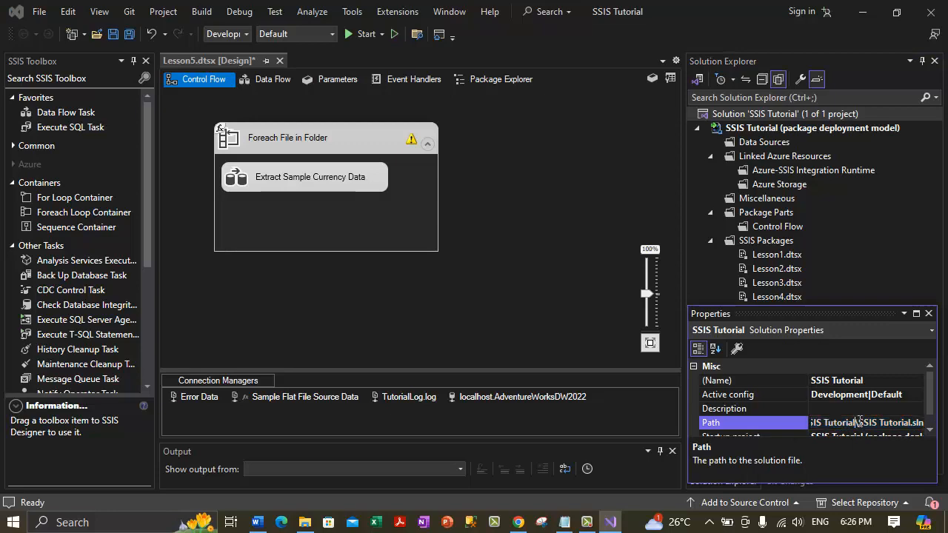
pyautogui.hotkey('ctrl', 'a')
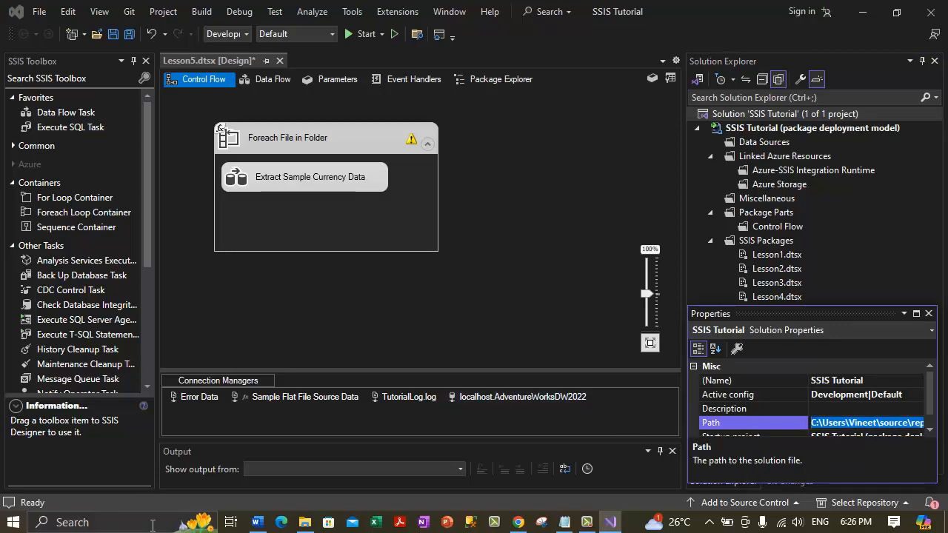
pyautogui.click(305, 522)
pyautogui.click(394, 48)
pyautogui.write('C:\\Users\\Vineet\\source\\repos\\SSIS Tutorial')
pyautogui.press('Return')
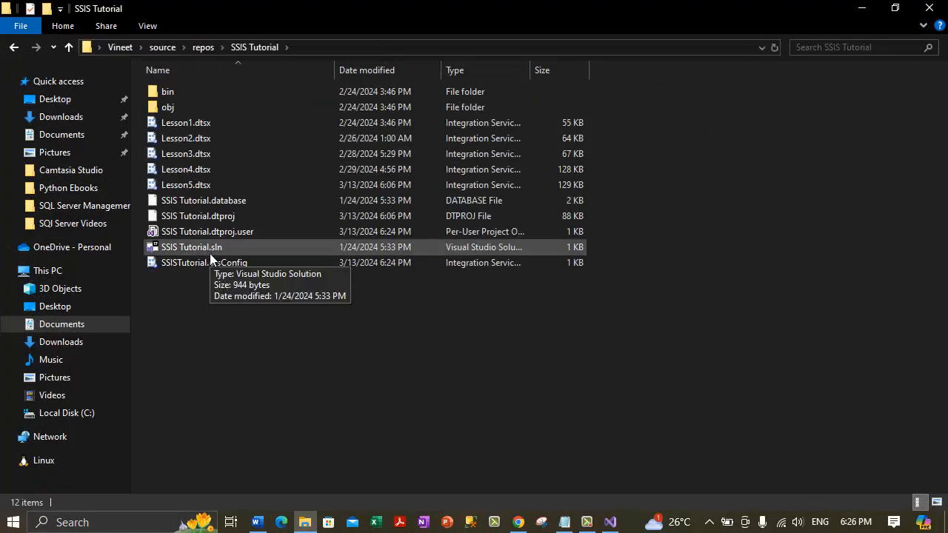
# Open SSISTutorial.dtsConfig with Internet Explorer, view its XML, and close the browser tab
pyautogui.click(222, 217)
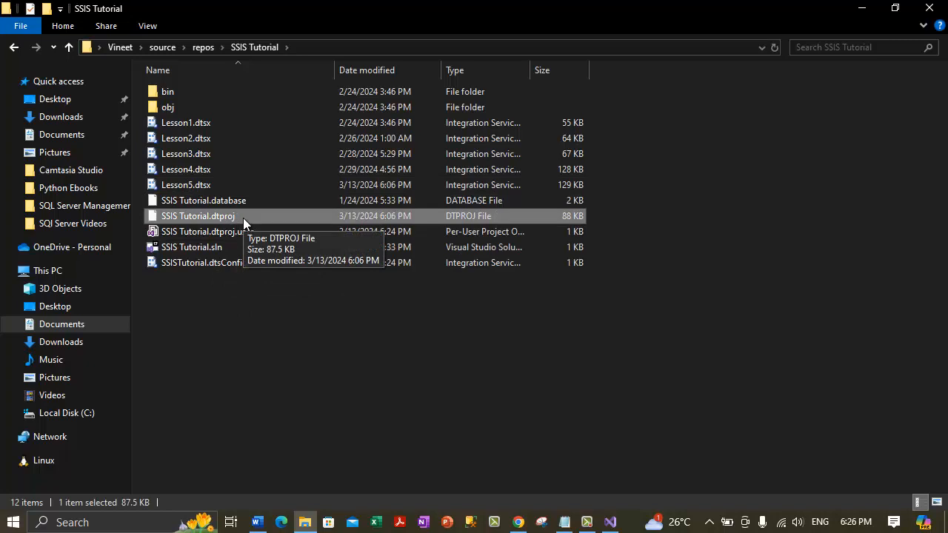
pyautogui.click(245, 267)
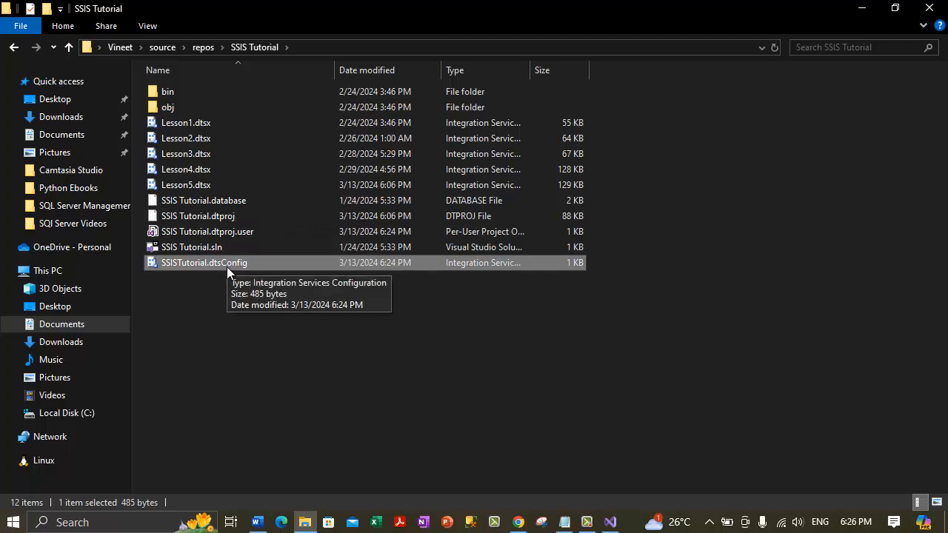
pyautogui.rightClick(230, 262)
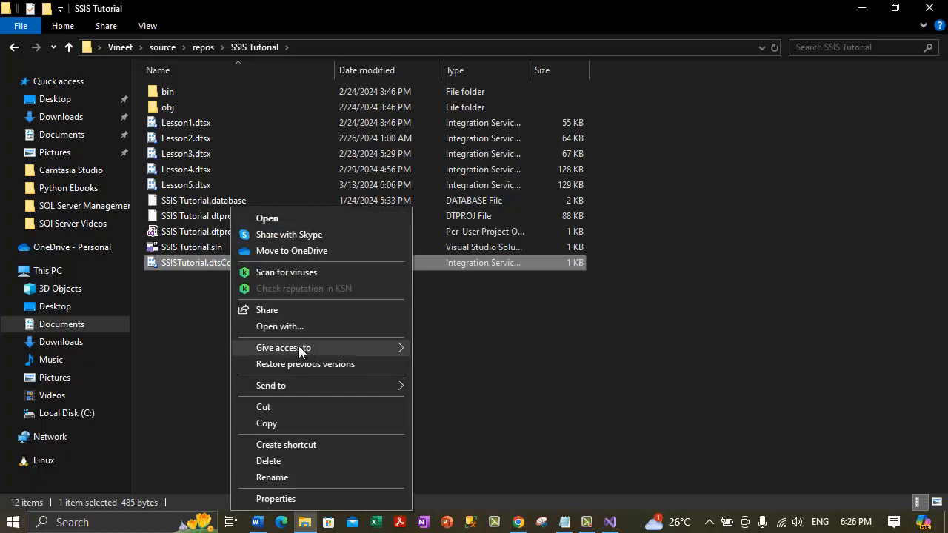
pyautogui.click(418, 367)
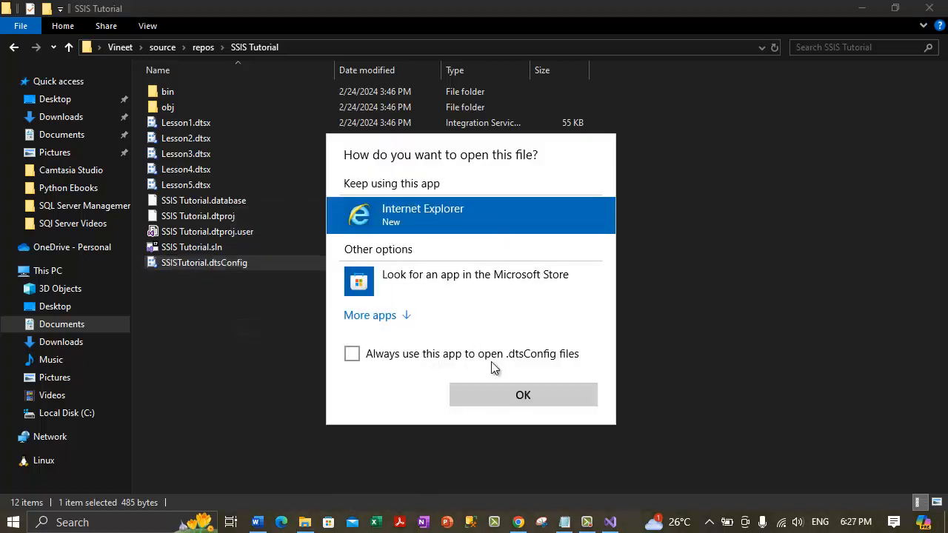
pyautogui.click(492, 394)
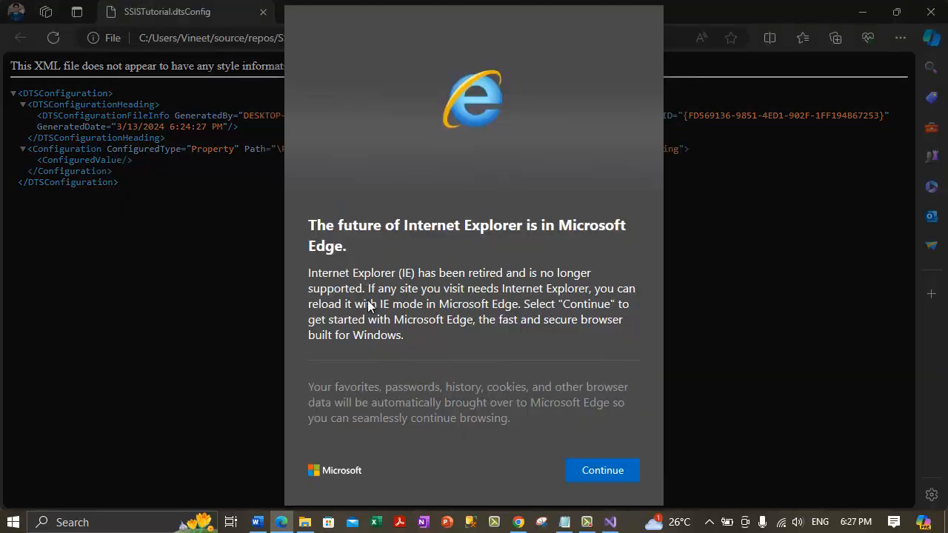
pyautogui.click(602, 472)
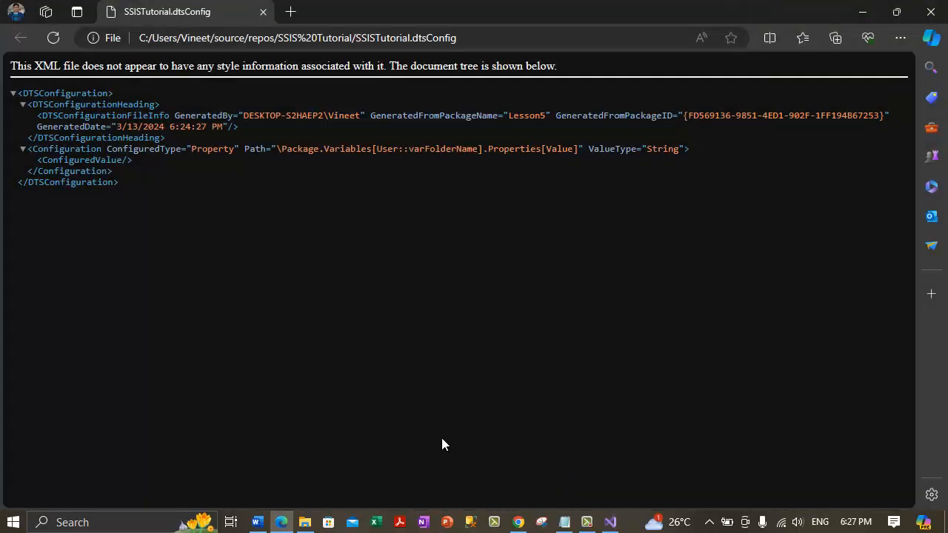
pyautogui.click(262, 12)
# Open SSISTutorial.dtsConfig with Notepad, inspect its ConfiguredValue element, and close the file
pyautogui.rightClick(249, 255)
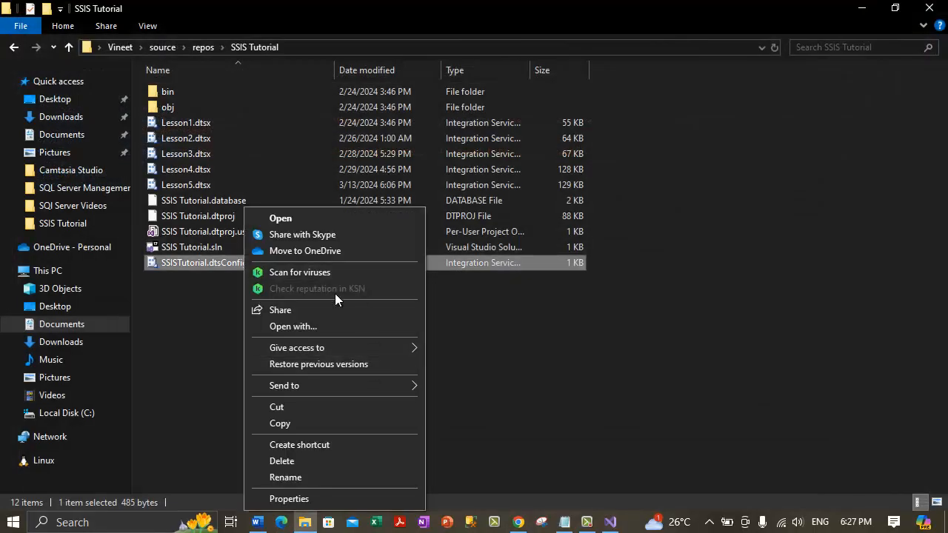
pyautogui.click(306, 328)
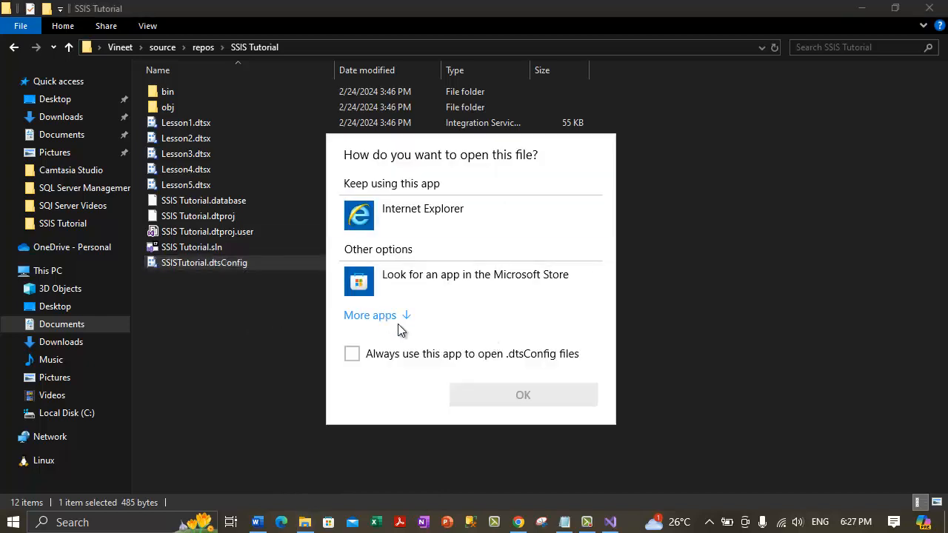
pyautogui.click(383, 320)
pyautogui.click(428, 391)
pyautogui.click(496, 495)
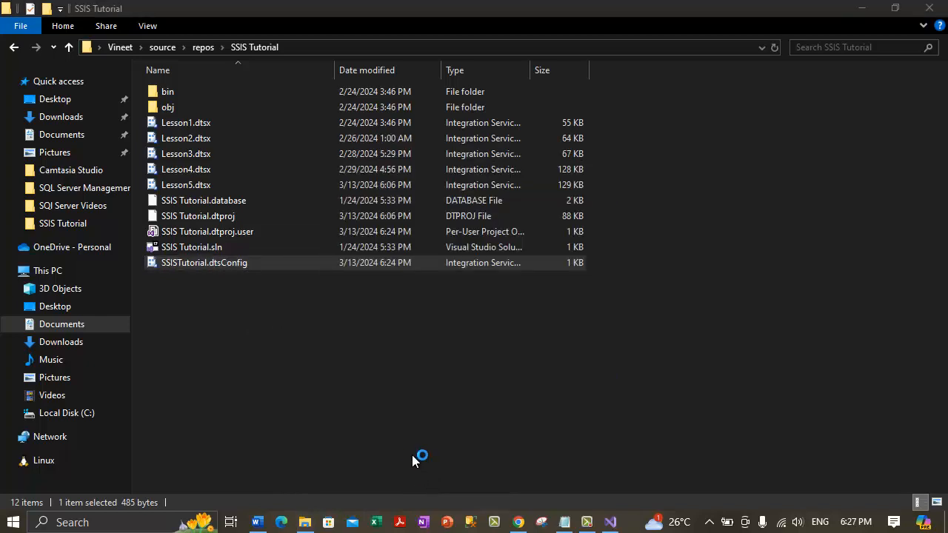
pyautogui.click(358, 233)
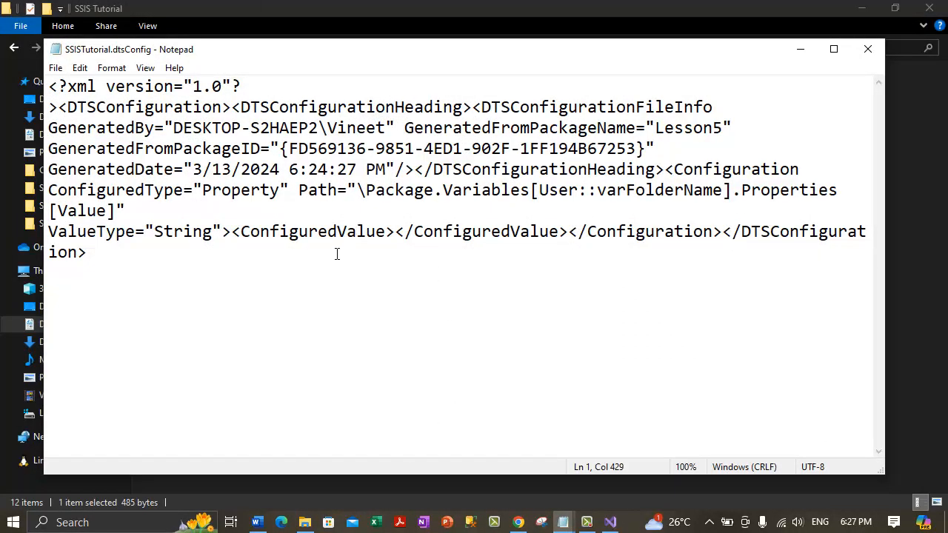
pyautogui.click(334, 235)
pyautogui.click(183, 86)
pyautogui.click(868, 49)
# Reopen SSISTutorial.dtsConfig in the browser, examine its full XML structure in a maximized window, then close its tab and minimize the browser
pyautogui.rightClick(165, 266)
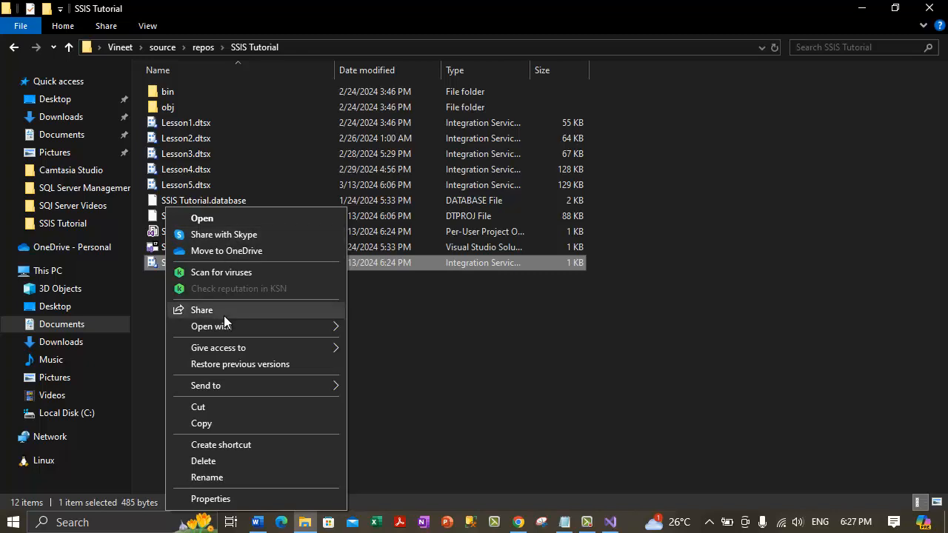
pyautogui.moveTo(233, 326)
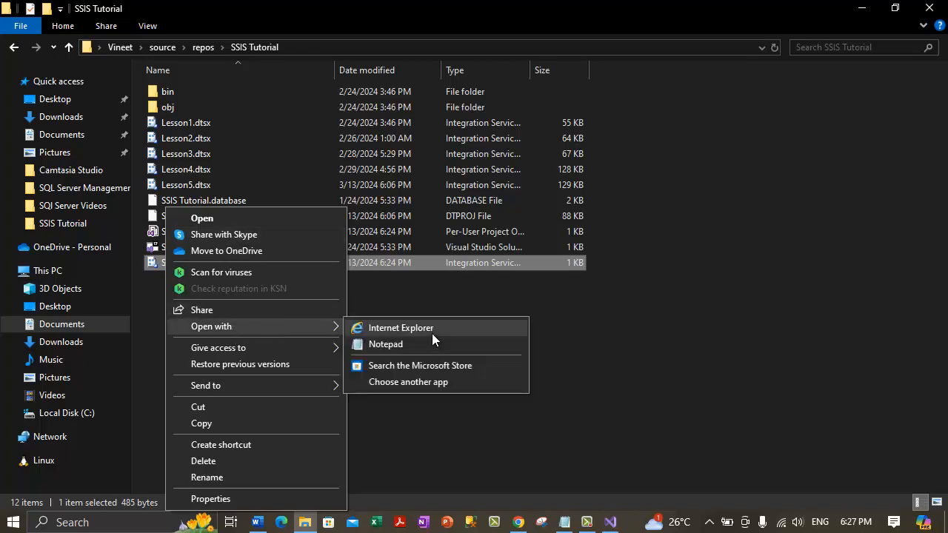
pyautogui.click(432, 331)
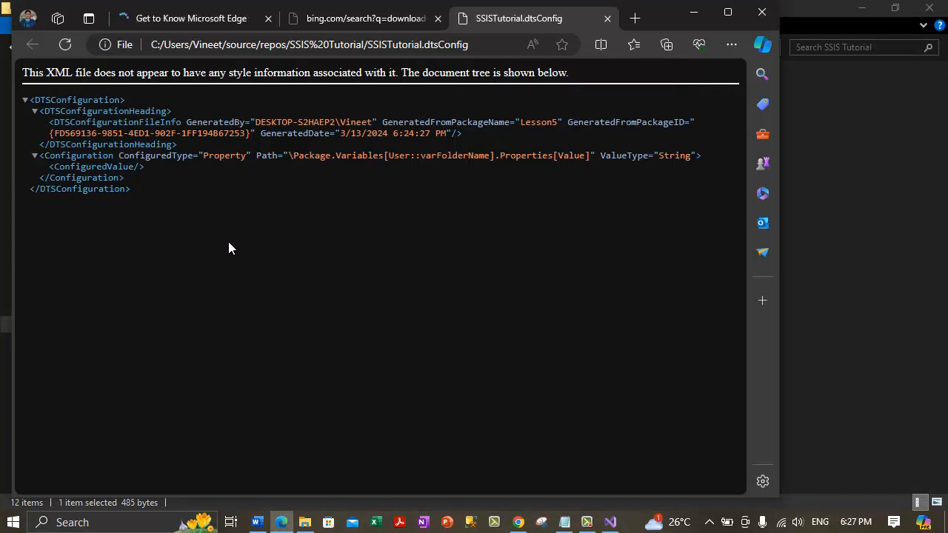
pyautogui.moveTo(227, 203); pyautogui.dragTo(19, 102)
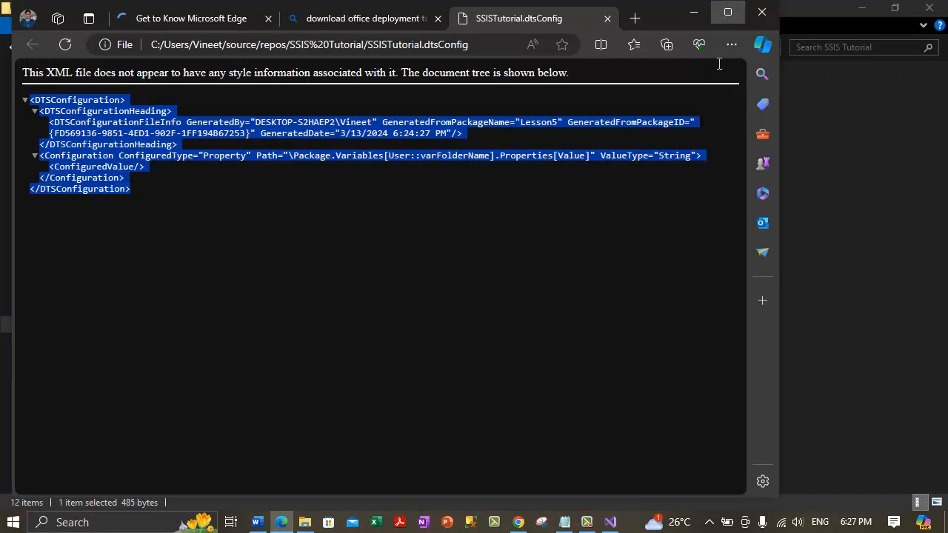
pyautogui.click(727, 12)
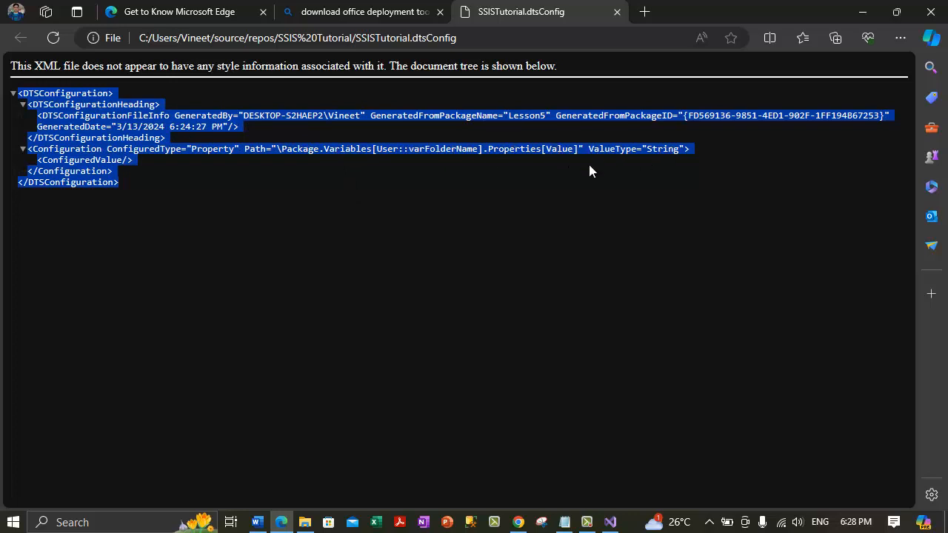
pyautogui.click(129, 205)
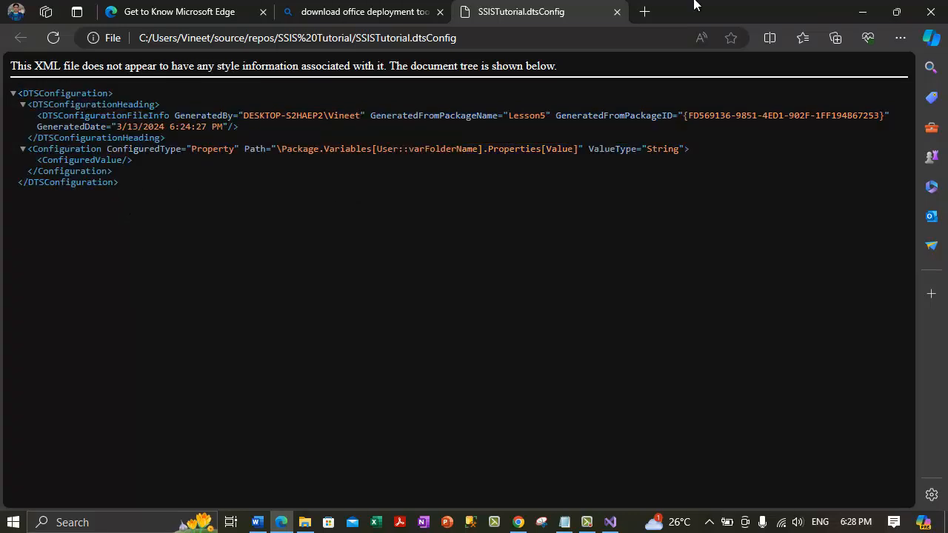
pyautogui.click(616, 12)
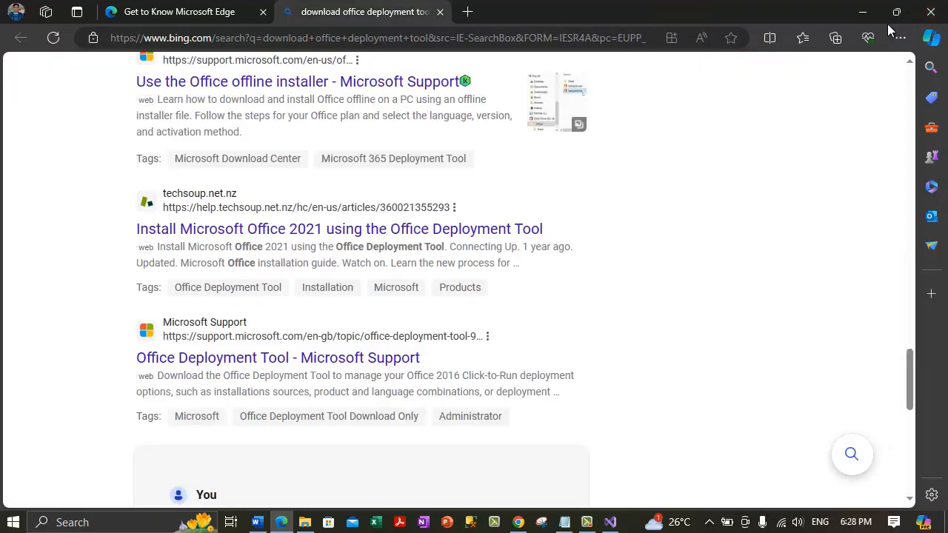
pyautogui.click(863, 12)
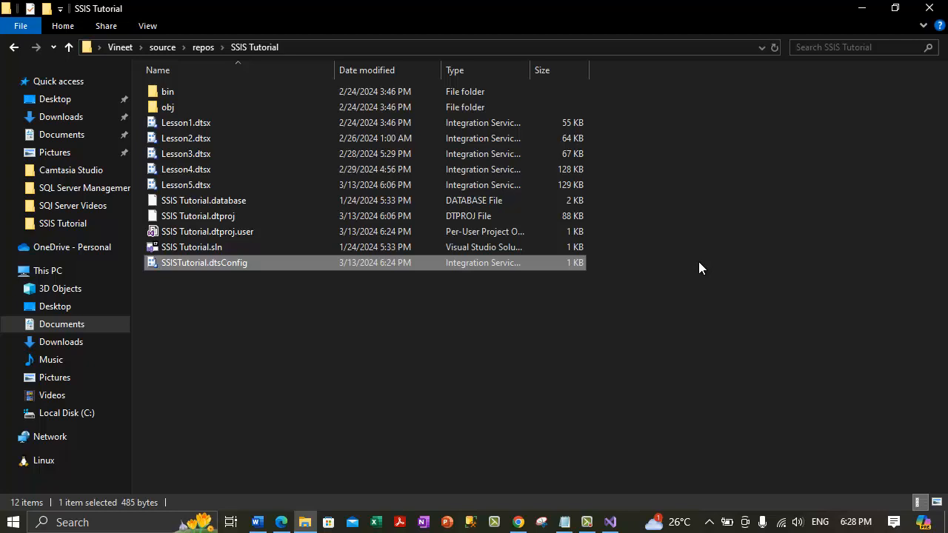
# Switch to Word to check the lesson steps in Overview of SSIS Packages.docx, then return to the Visual Studio package designer
pyautogui.click(861, 8)
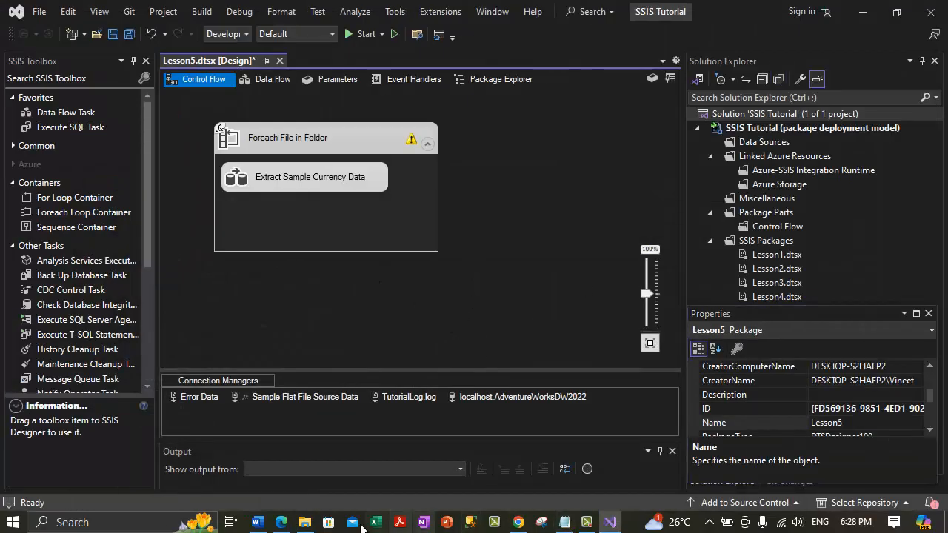
pyautogui.click(256, 522)
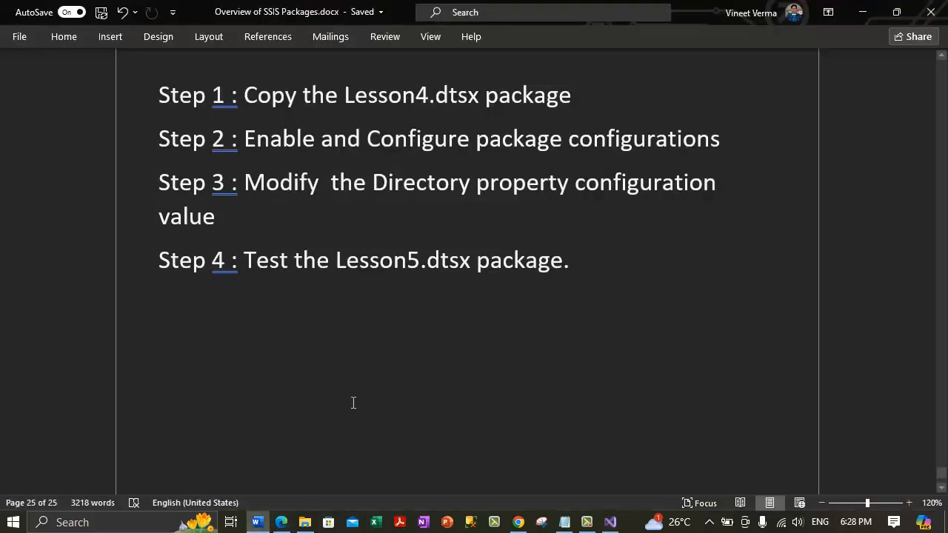
pyautogui.click(861, 12)
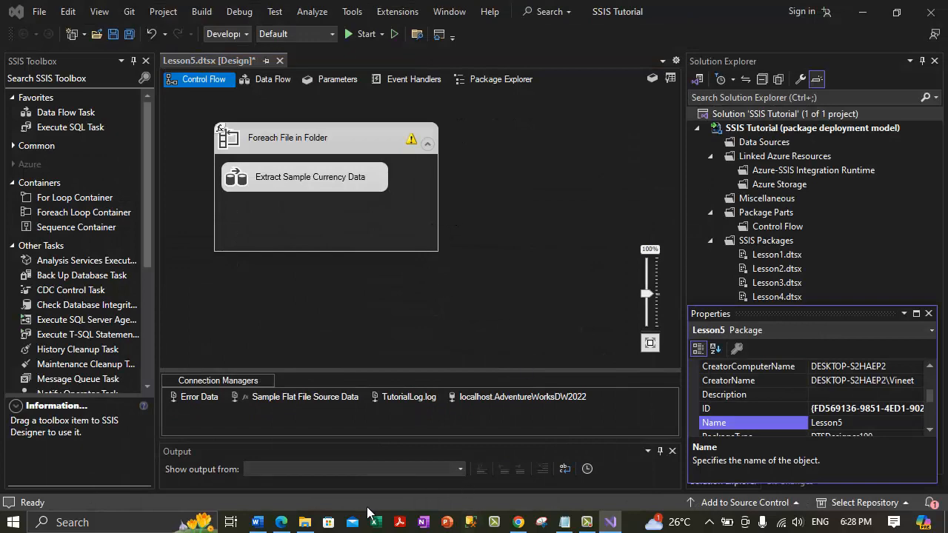
# Switch to File Explorer and create a folder named New Sample Data on Local Disk (C:)
pyautogui.hotkey('alt', 'Tab')
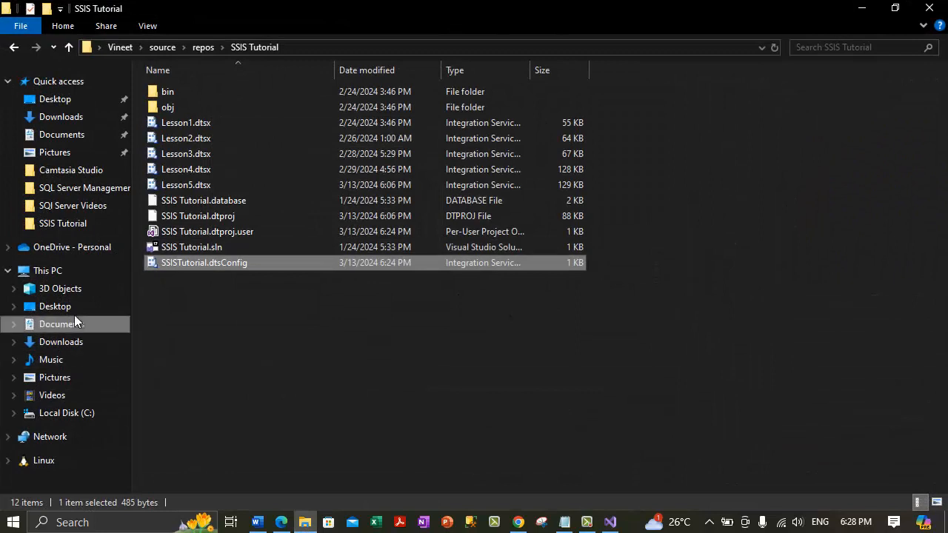
pyautogui.click(51, 271)
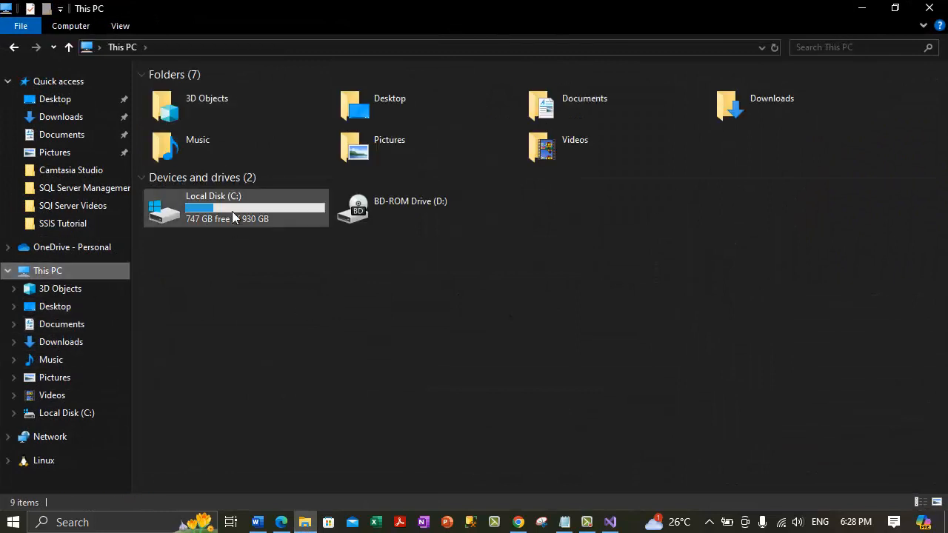
pyautogui.doubleClick(223, 210)
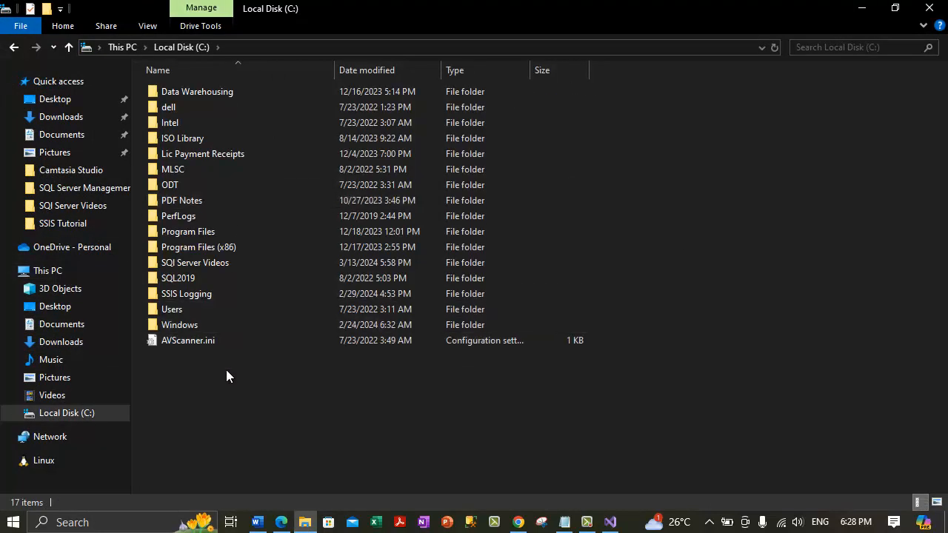
pyautogui.rightClick(226, 370)
pyautogui.moveTo(325, 335)
pyautogui.click(491, 342)
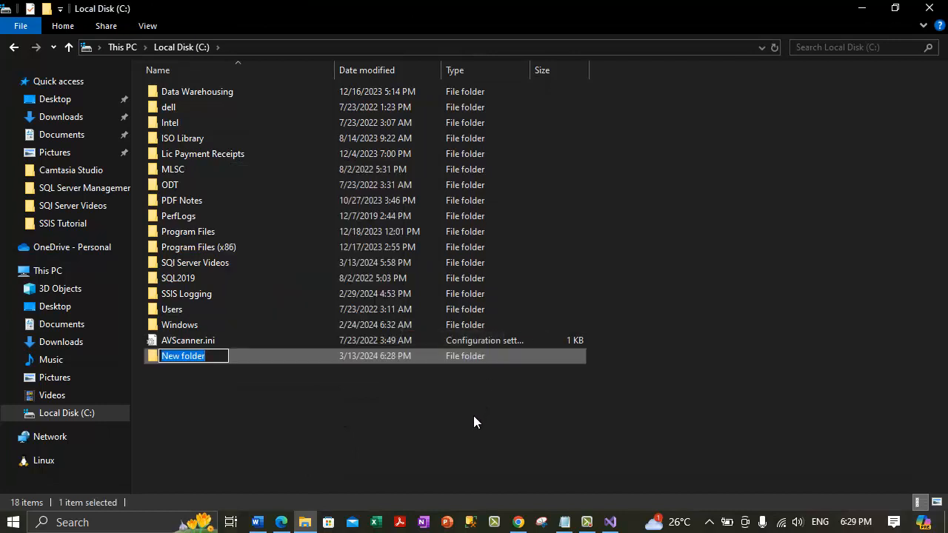
pyautogui.write('New')
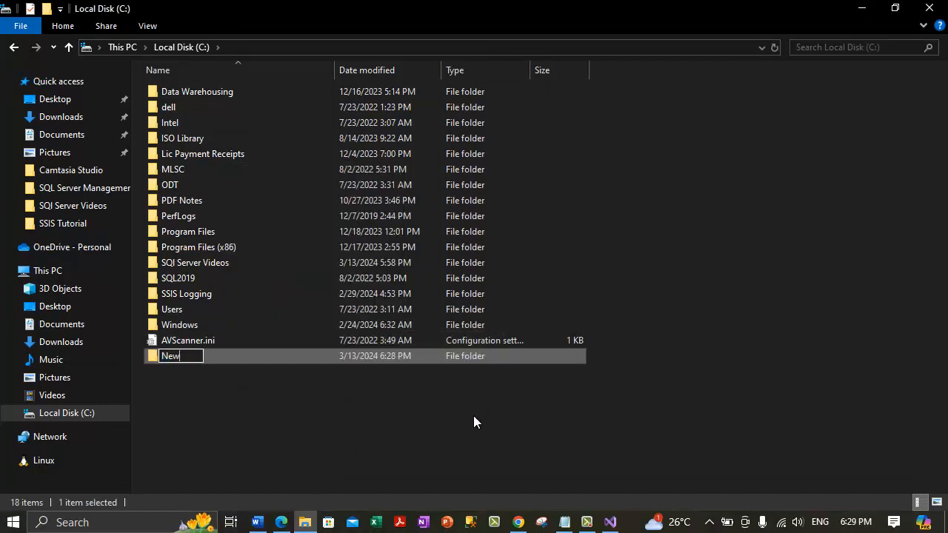
pyautogui.write(' Sample Data')
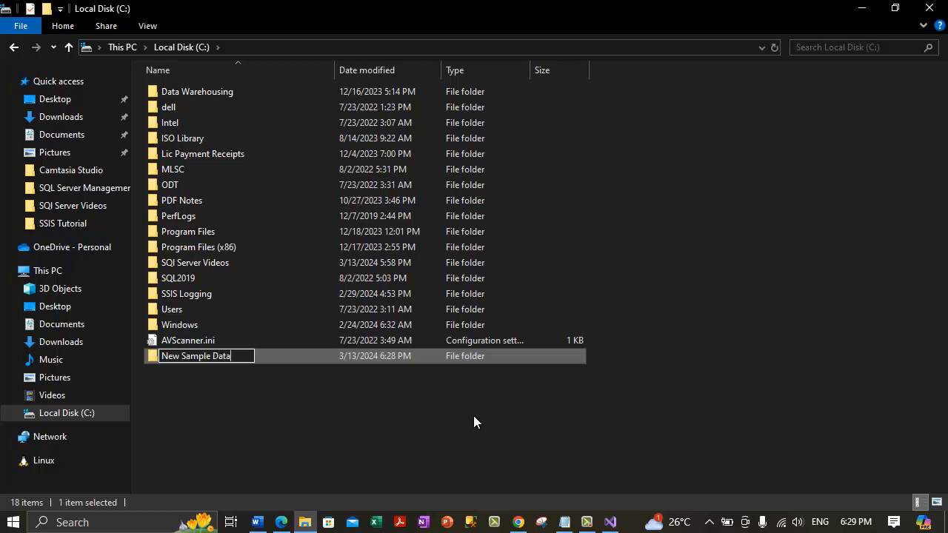
pyautogui.press('Return')
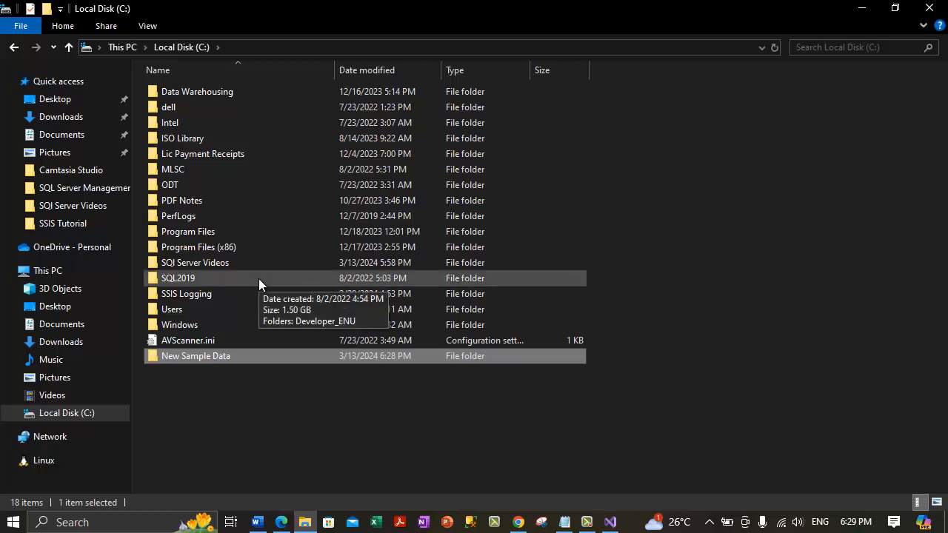
# Copy Currency_ARS.txt, Currency_AUD.txt and Currency_BAD.txt from the tutorial's Sample Data folder into C:\New Sample Data
pyautogui.click(585, 527)
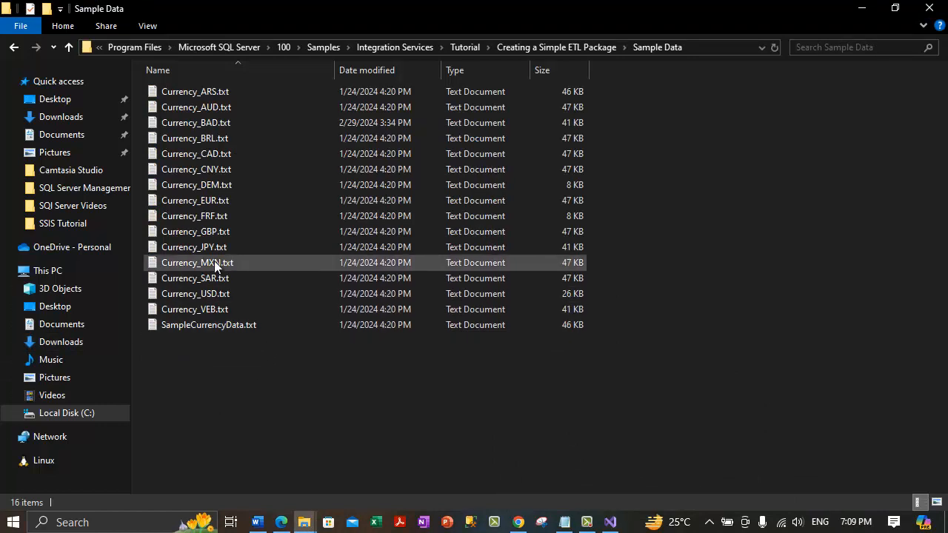
pyautogui.click(215, 122)
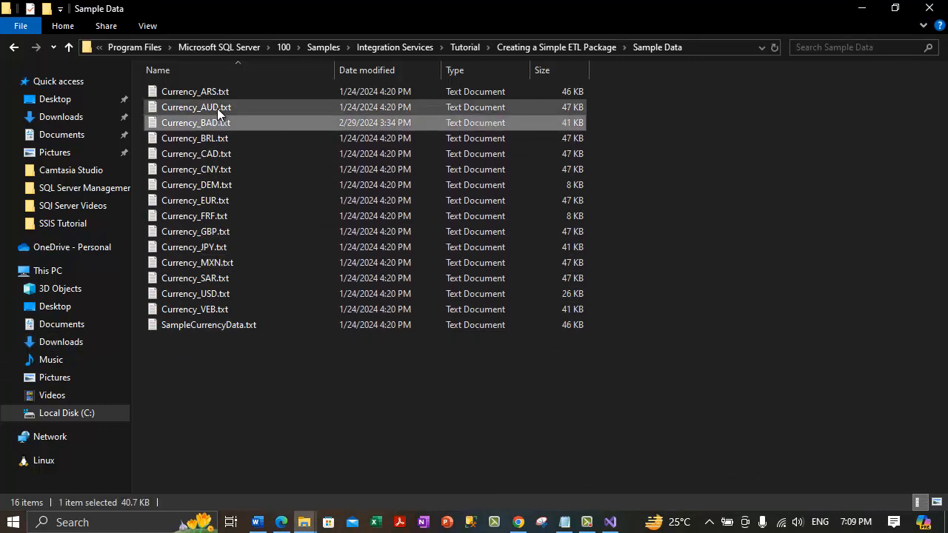
pyautogui.keyDown('ctrl'); pyautogui.click(217, 108); pyautogui.keyUp('ctrl')
pyautogui.keyDown('ctrl'); pyautogui.click(221, 92); pyautogui.keyUp('ctrl')
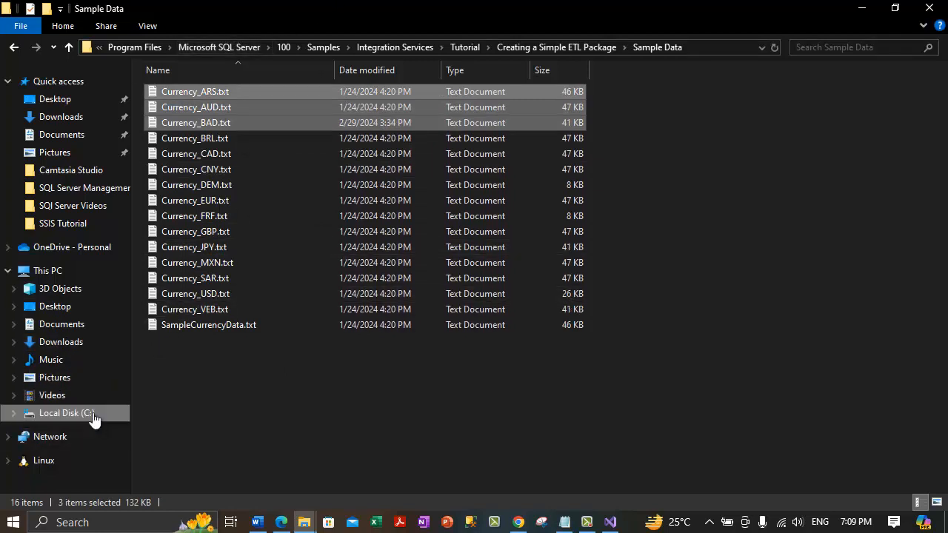
pyautogui.click(709, 45)
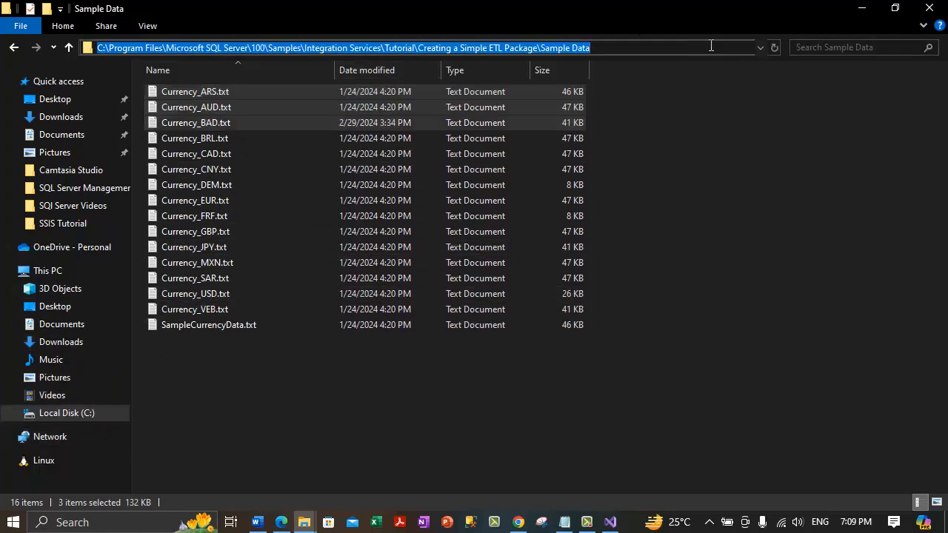
pyautogui.click(611, 380)
pyautogui.click(91, 415)
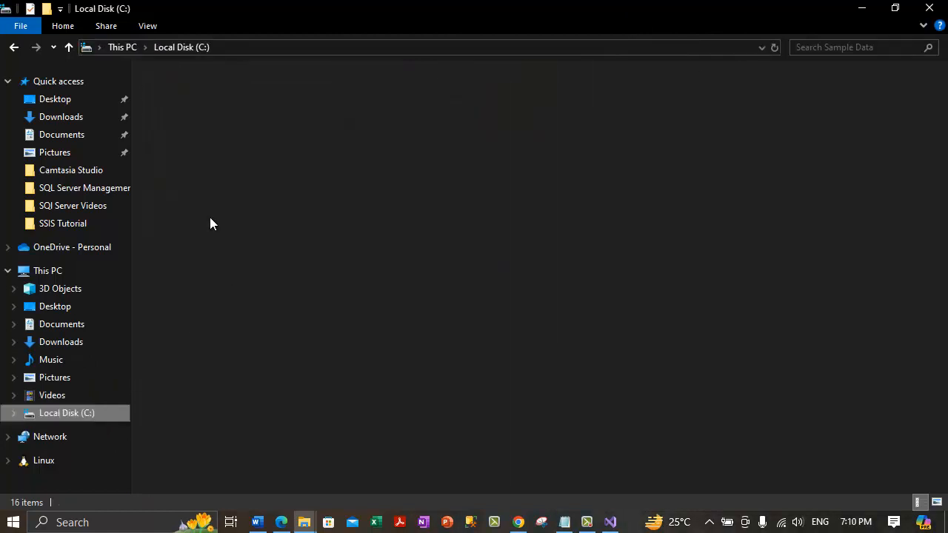
pyautogui.click(304, 247)
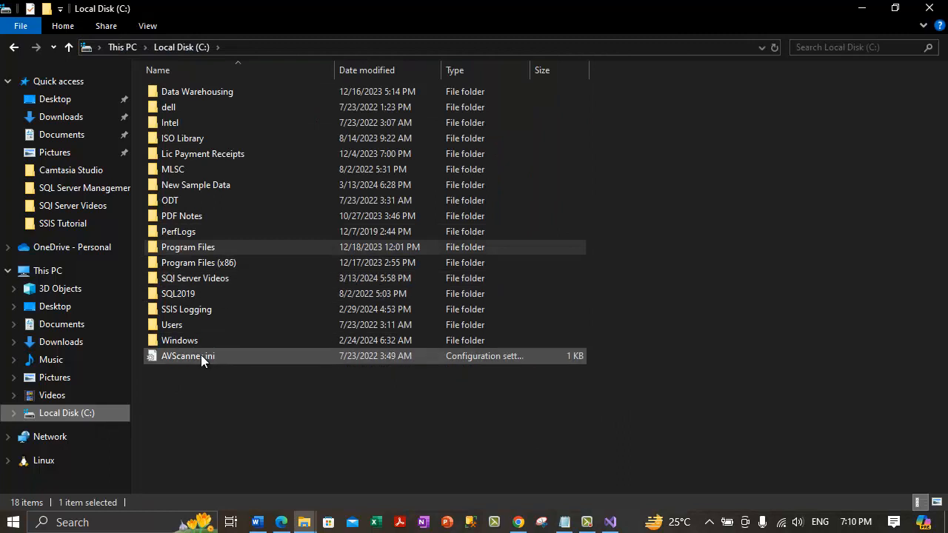
pyautogui.click(211, 186)
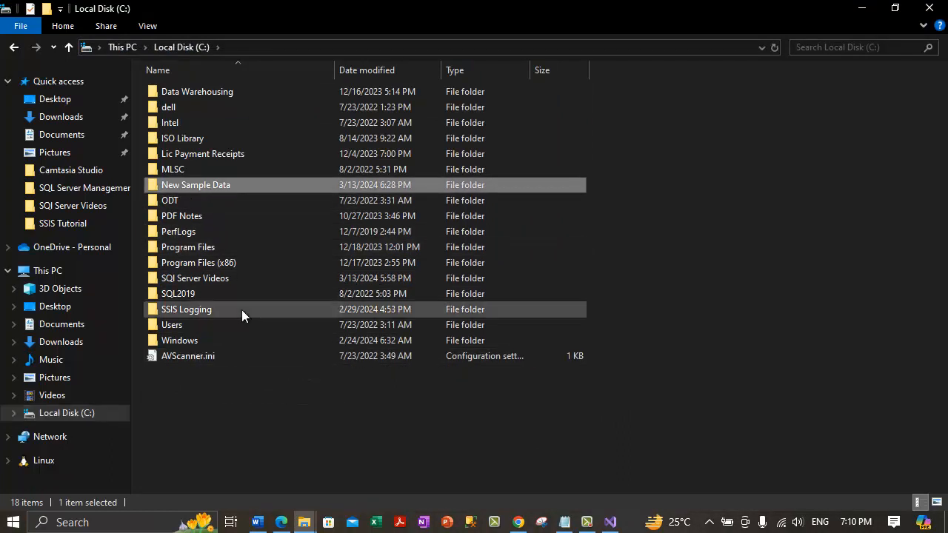
pyautogui.doubleClick(251, 187)
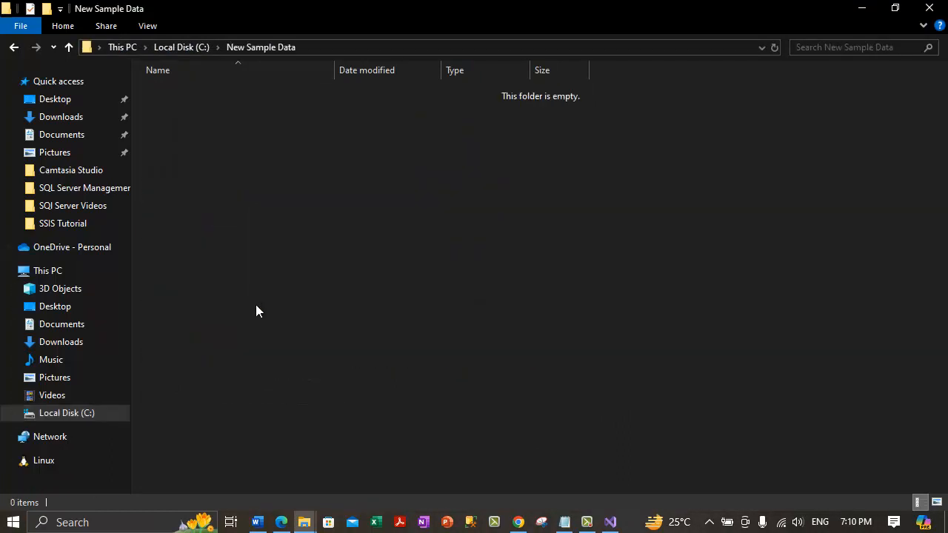
pyautogui.hotkey('ctrl', 'v')
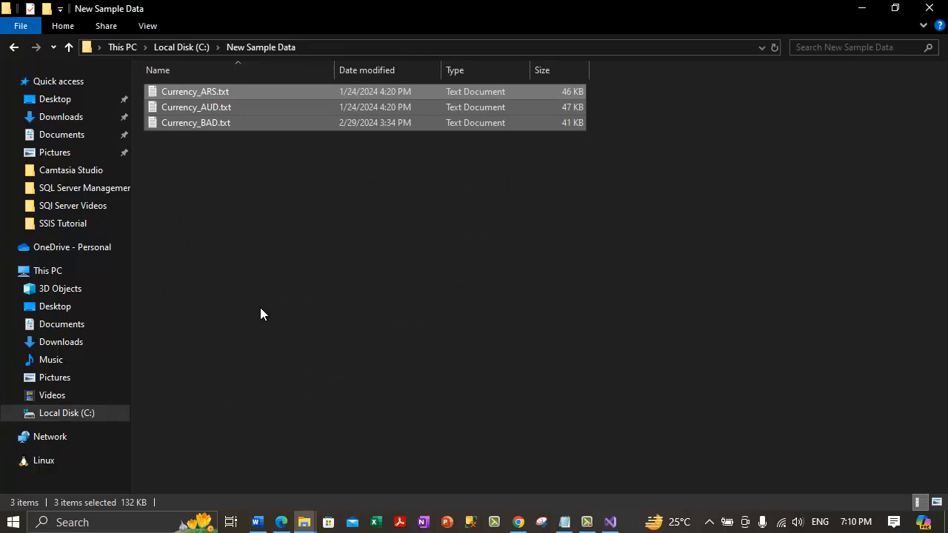
# Switch to Overview of SSIS Packages.docx in Word and review Step 2 and Step 3 of the lesson
pyautogui.click(257, 522)
pyautogui.click(352, 330)
pyautogui.moveTo(171, 180); pyautogui.dragTo(271, 214)
pyautogui.moveTo(236, 139); pyautogui.dragTo(715, 141)
pyautogui.tripleClick(273, 212)
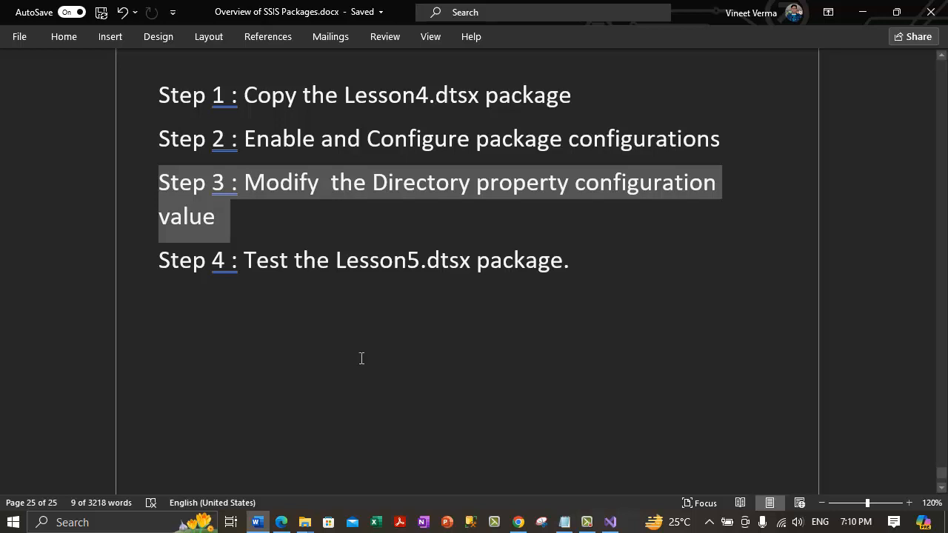
pyautogui.click(245, 210)
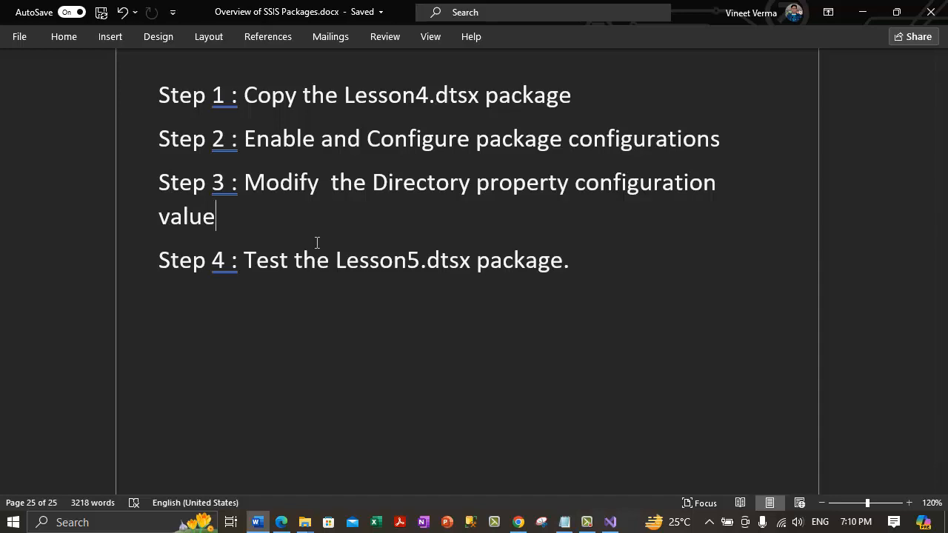
# Return to File Explorer, check the New Sample Data window, and bring the Local Disk (C:) window back to the SSIS Tutorial project folder
pyautogui.moveTo(305, 526)
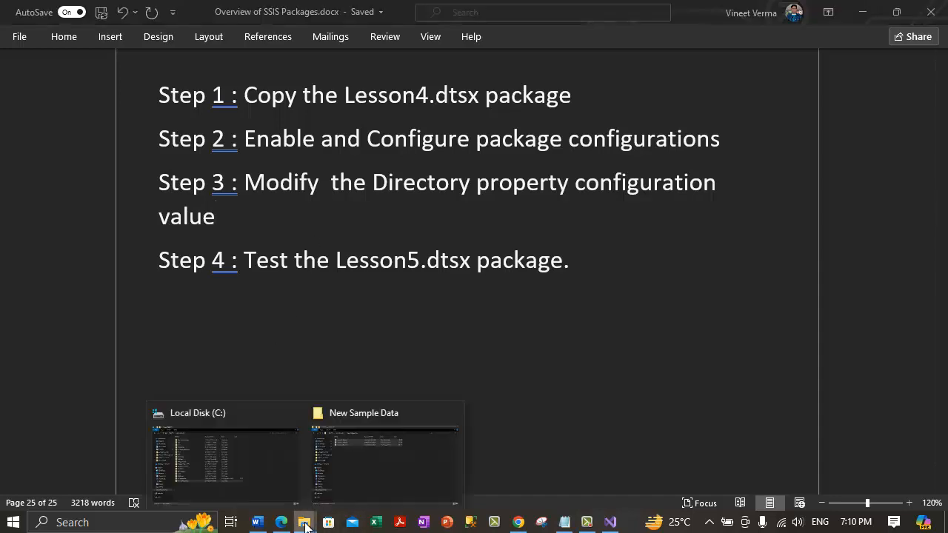
pyautogui.click(242, 480)
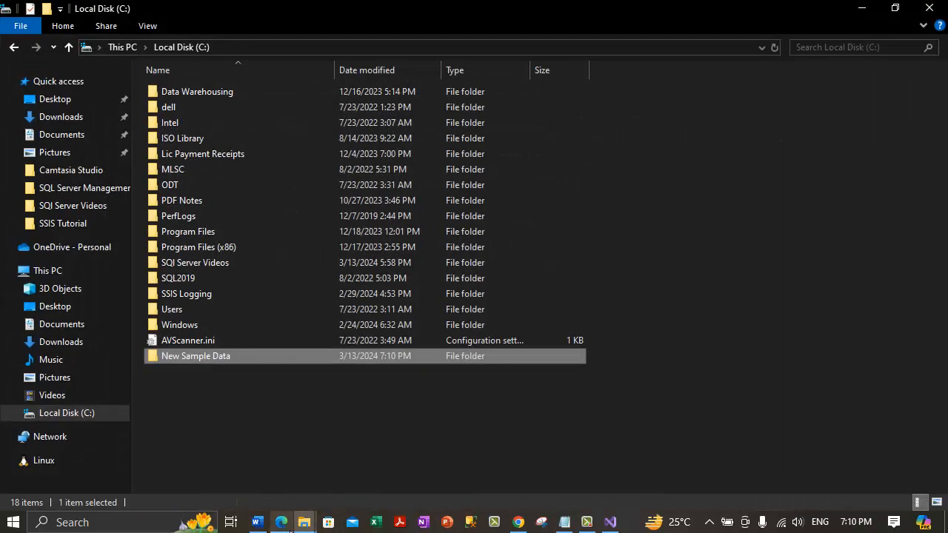
pyautogui.moveTo(304, 522)
pyautogui.click(382, 484)
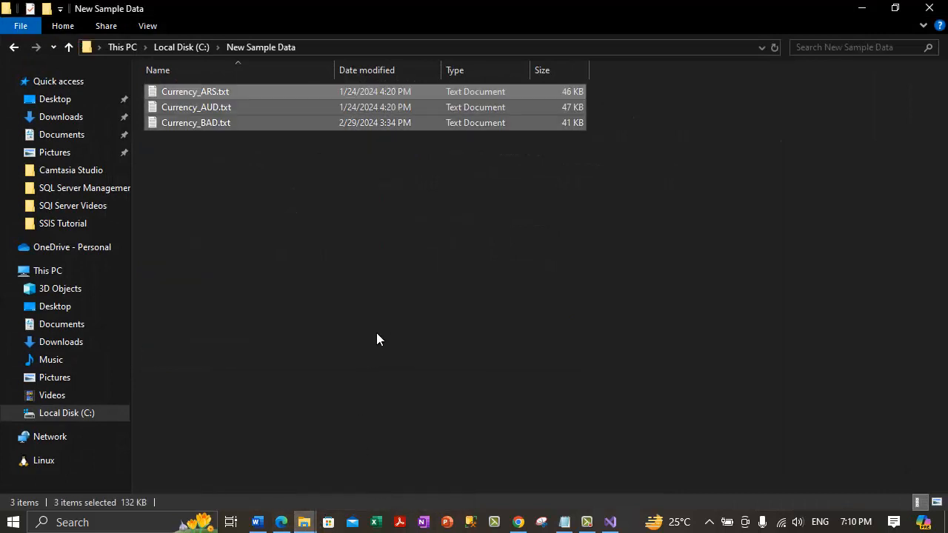
pyautogui.click(229, 478)
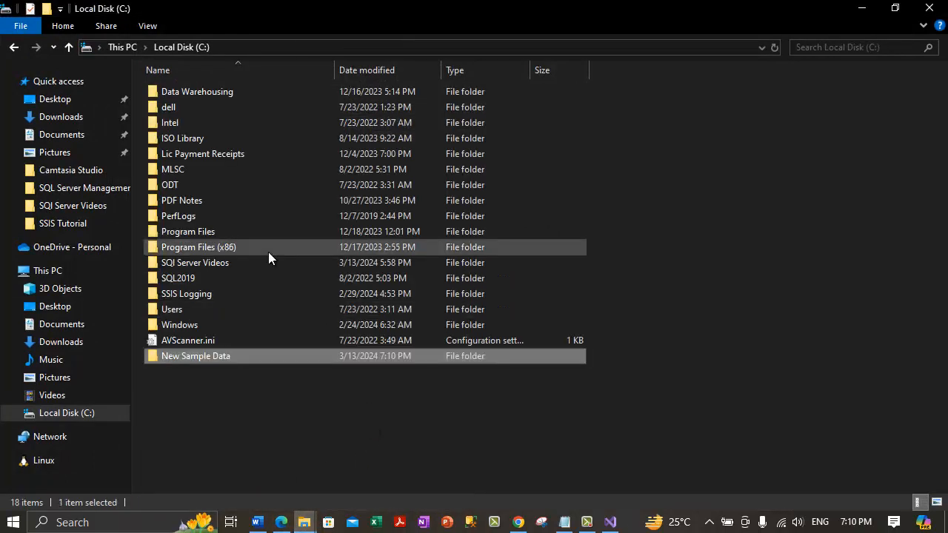
pyautogui.click(14, 49)
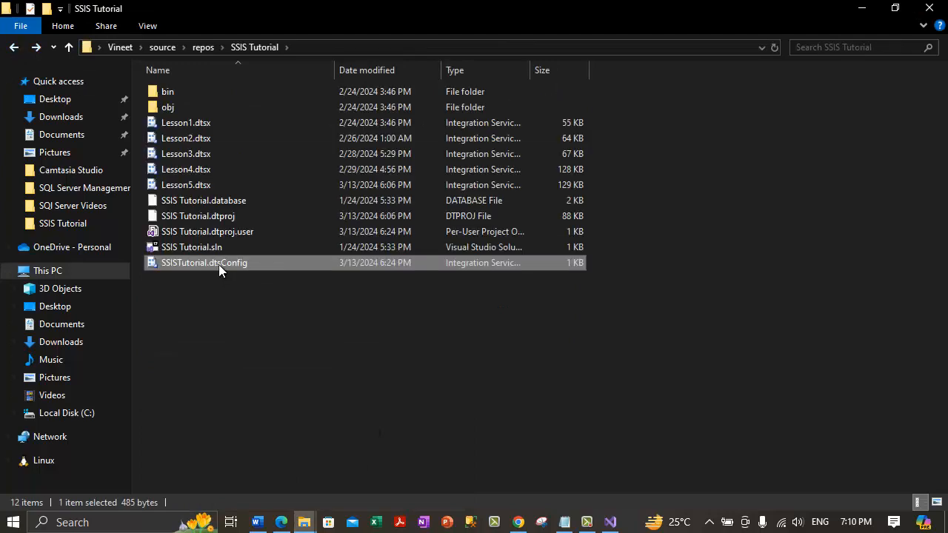
# Close the untitled Notepad document without saving and close both leftover Microsoft Edge tabs
pyautogui.rightClick(218, 265)
pyautogui.click(565, 522)
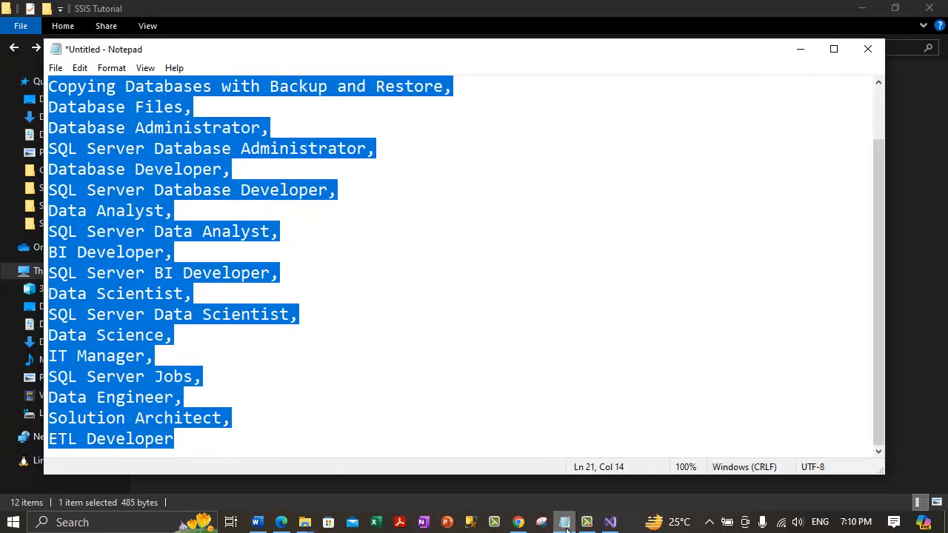
pyautogui.click(867, 49)
pyautogui.click(475, 263)
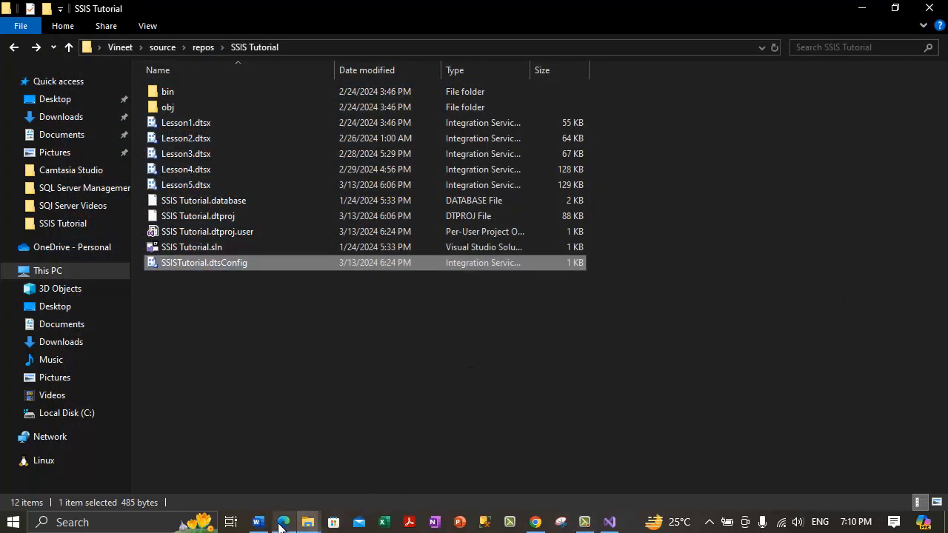
pyautogui.click(282, 522)
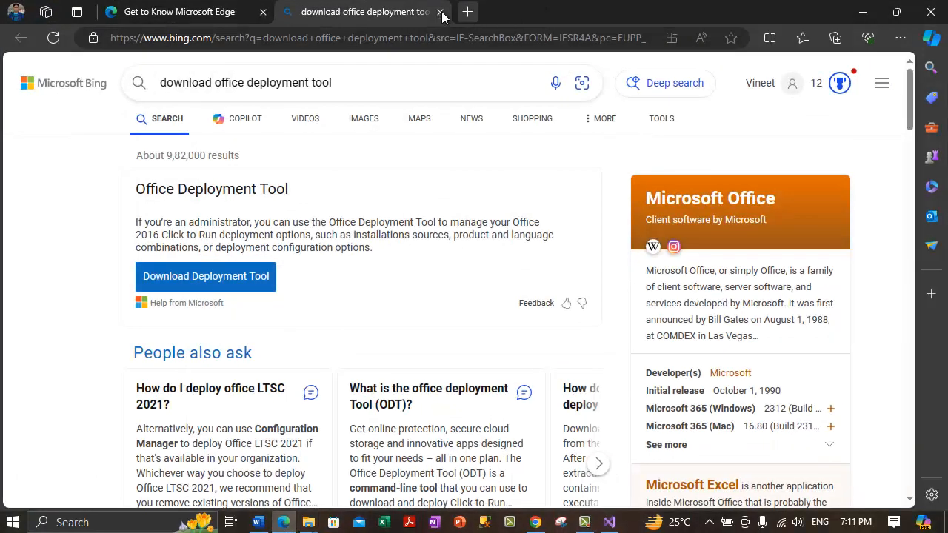
pyautogui.hotkey('ctrl', 'w')
pyautogui.hotkey('ctrl', 'w')
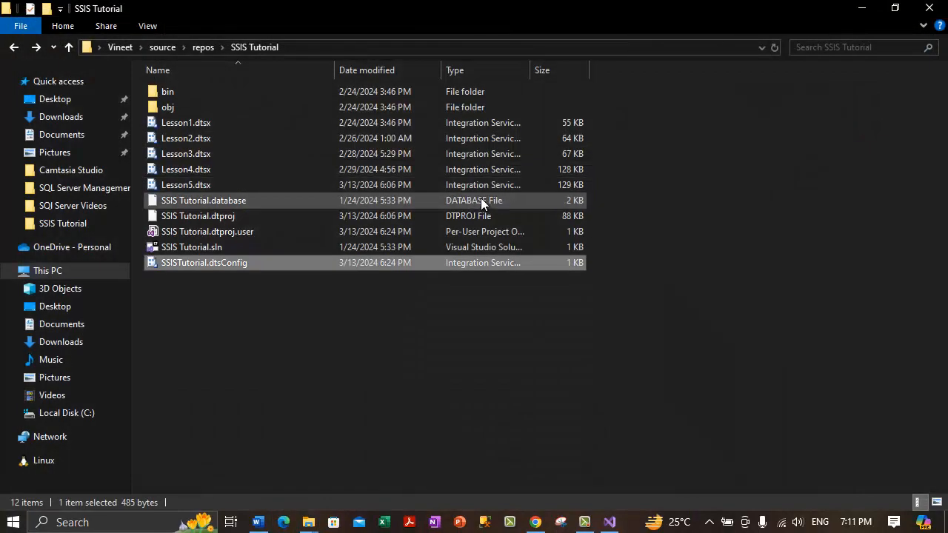
# Open SSISTutorial.dtsConfig with Internet Explorer after browsing the full list of apps that can open it
pyautogui.rightClick(188, 261)
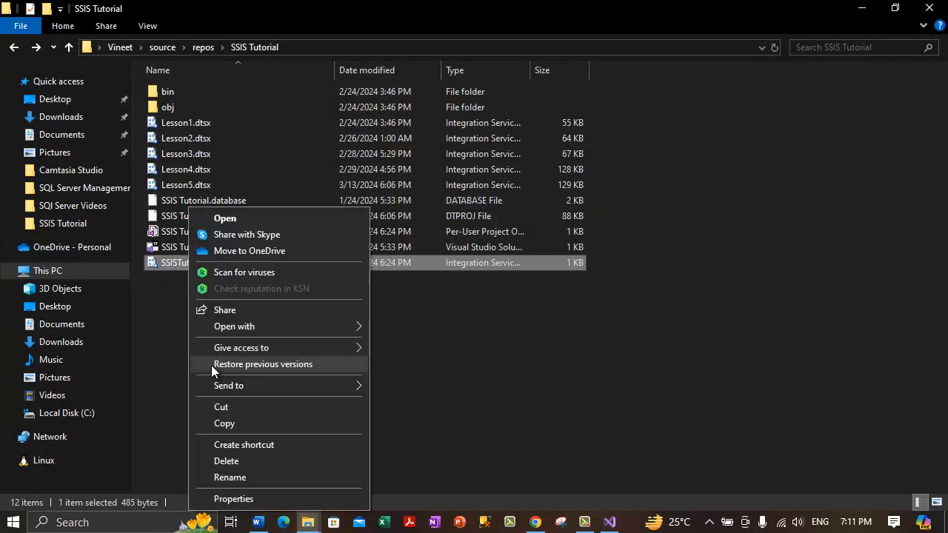
pyautogui.moveTo(255, 328)
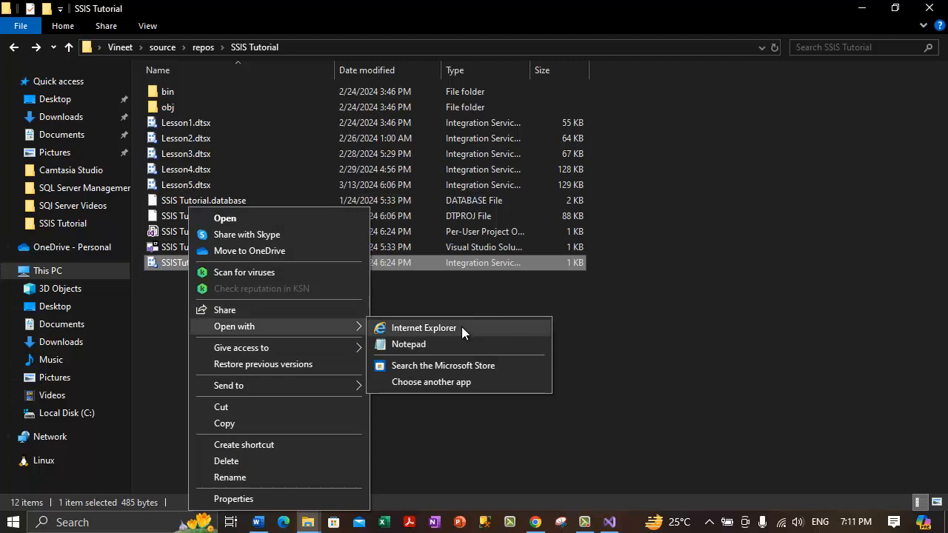
pyautogui.click(439, 382)
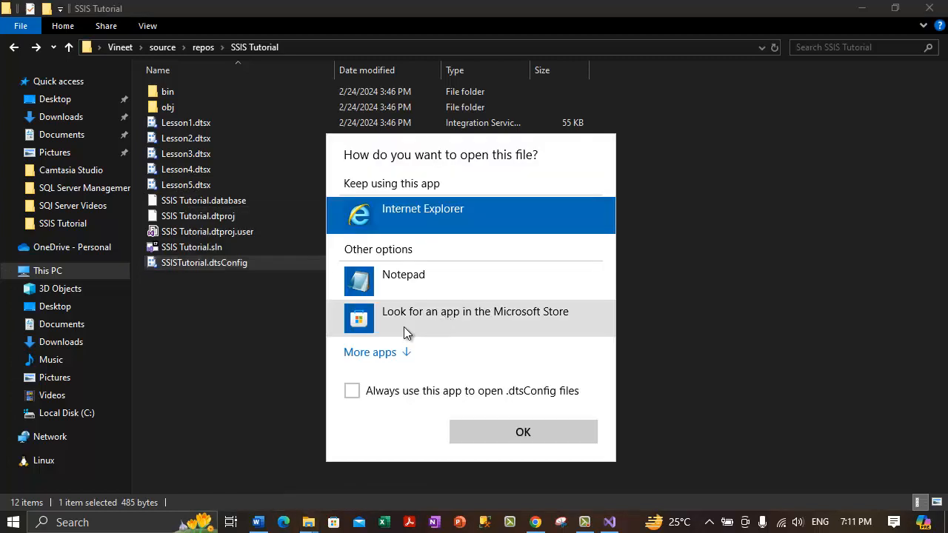
pyautogui.click(408, 354)
pyautogui.scroll(-3, 457, 363)
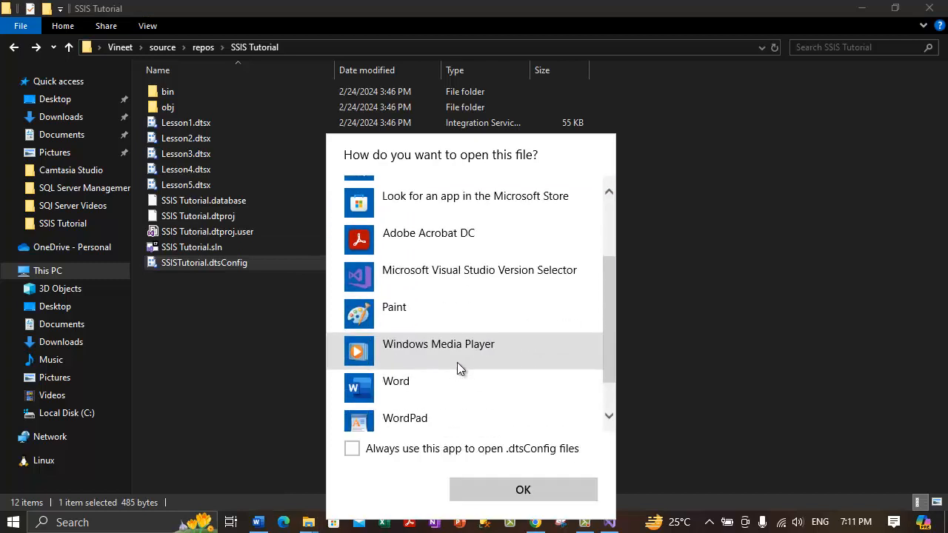
pyautogui.scroll(-1, 457, 368)
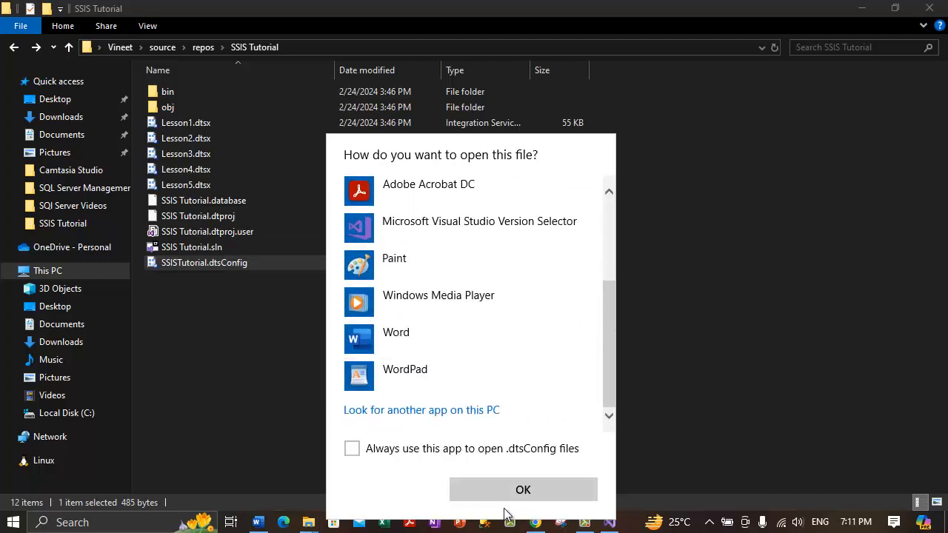
pyautogui.scroll(5, 433, 281)
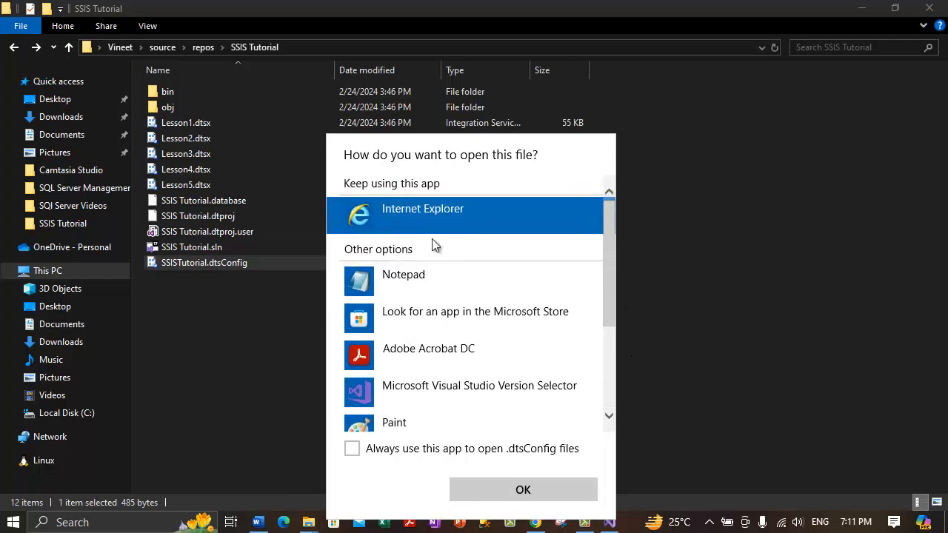
pyautogui.click(501, 494)
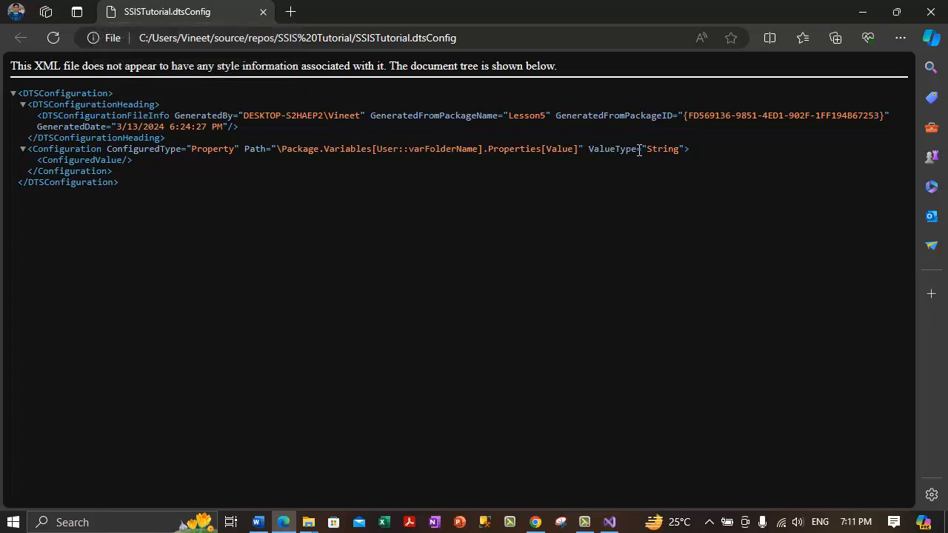
# Examine the ValueType attribute and the Value property in the Path attribute of the Configuration element
pyautogui.moveTo(639, 151); pyautogui.dragTo(614, 152)
pyautogui.click(212, 156)
pyautogui.moveTo(575, 149); pyautogui.dragTo(546, 148)
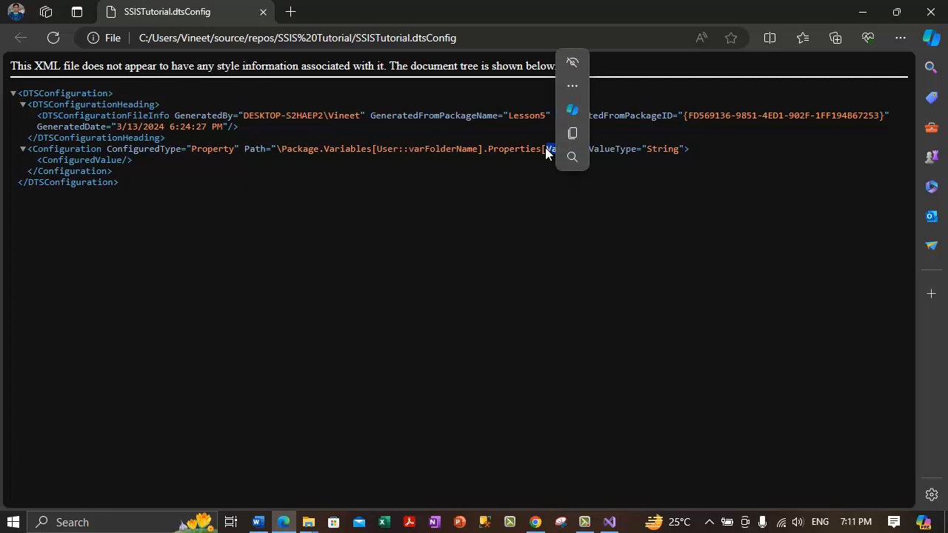
# Examine the varFolderName variable and its Value property in the Path attribute of the Configuration element
pyautogui.click(290, 168)
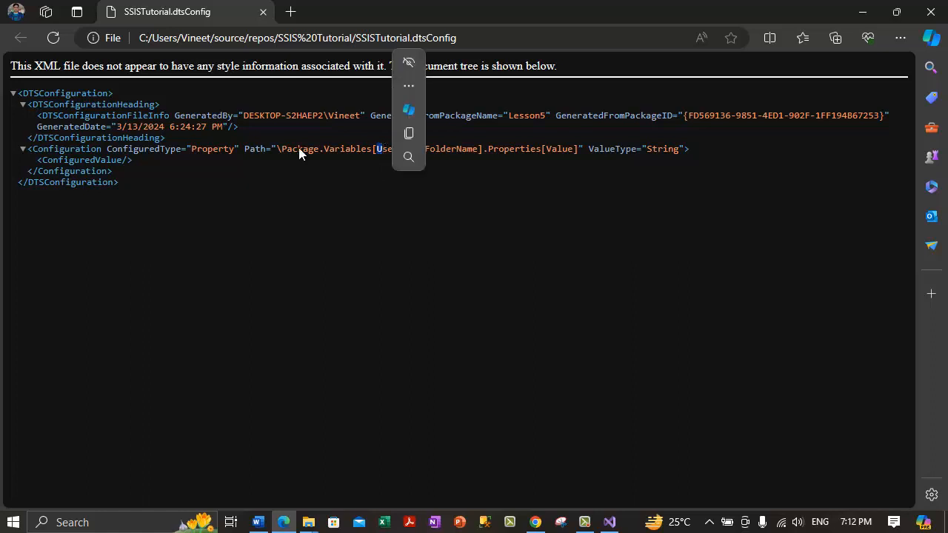
pyautogui.moveTo(288, 149); pyautogui.dragTo(478, 152)
pyautogui.click(374, 150)
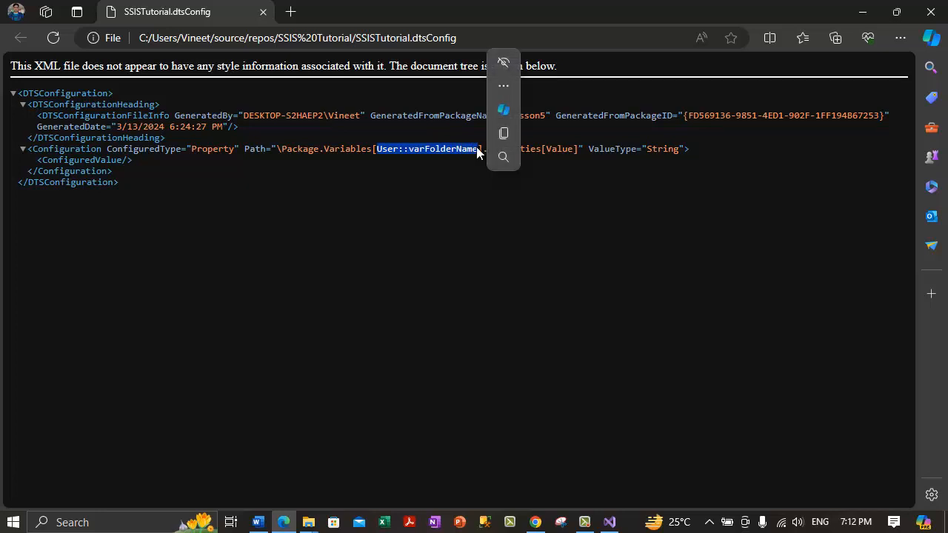
pyautogui.click(553, 158)
pyautogui.doubleClick(563, 151)
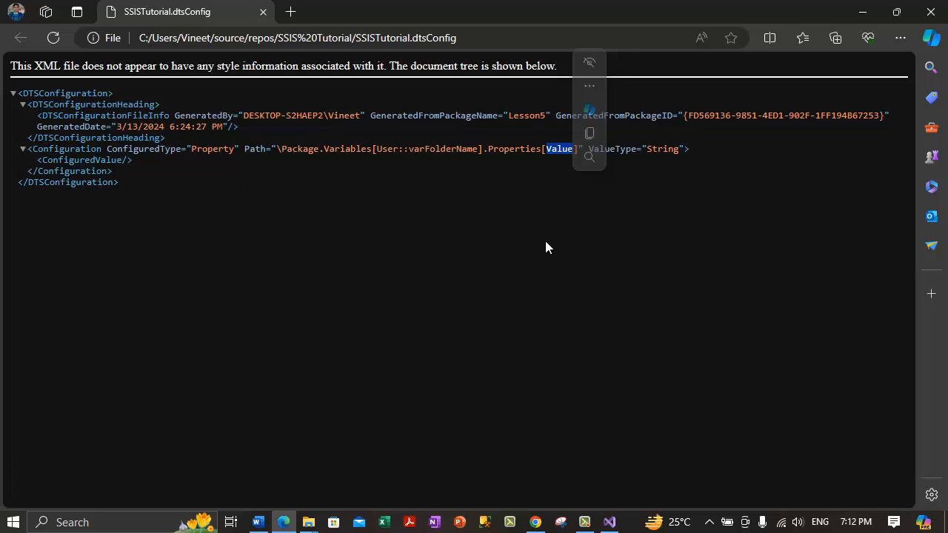
pyautogui.moveTo(339, 150); pyautogui.dragTo(527, 151)
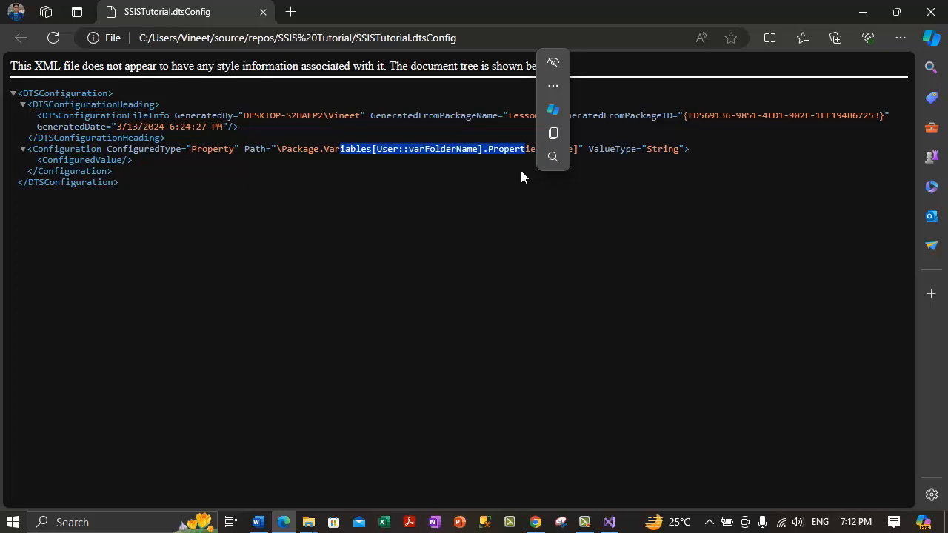
# Switch to File Explorer, look over the SSIS Tutorial folder, and check the full path and currency files of the New Sample Data folder
pyautogui.click(308, 522)
pyautogui.click(263, 486)
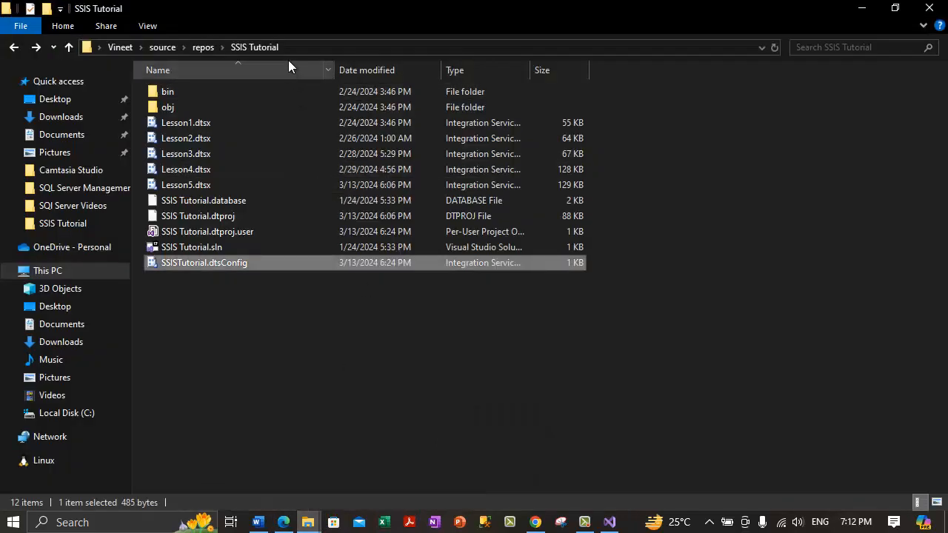
pyautogui.click(861, 8)
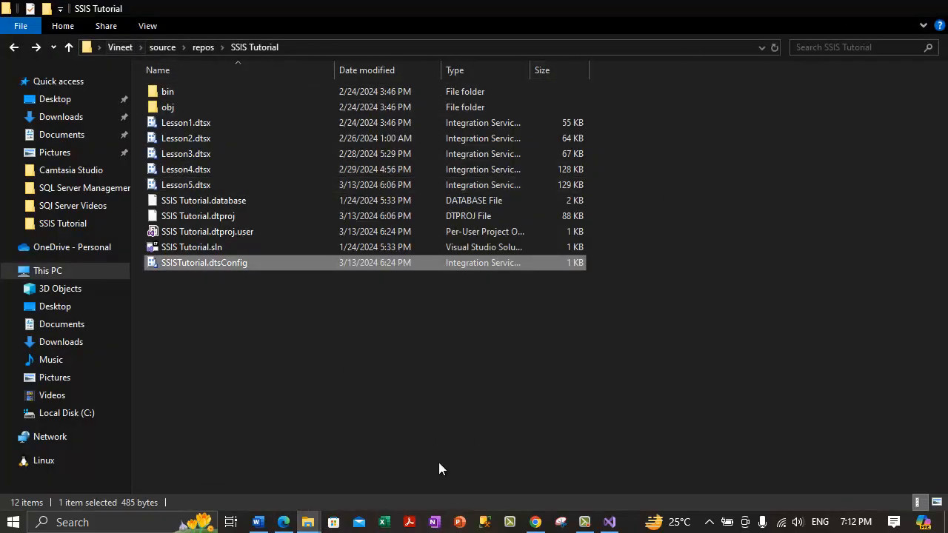
pyautogui.click(308, 522)
pyautogui.click(376, 478)
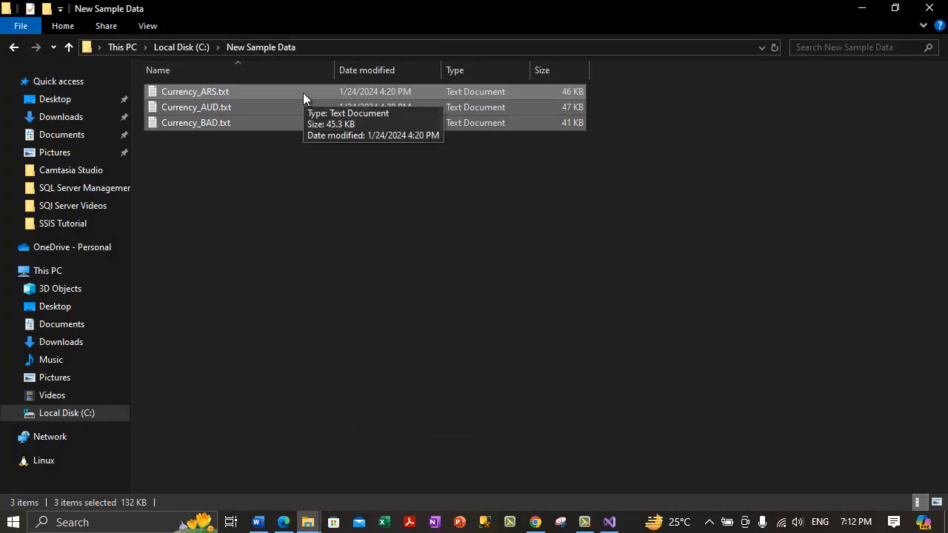
pyautogui.click(325, 47)
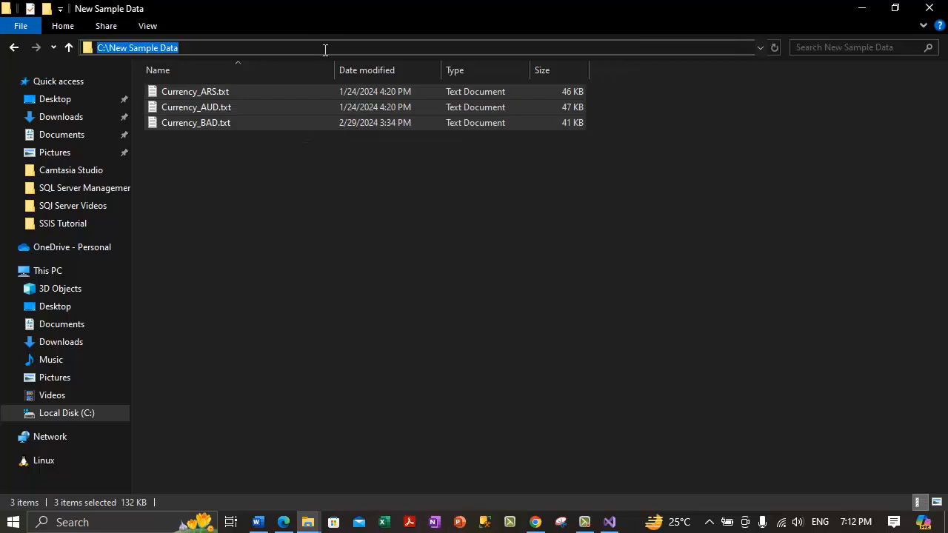
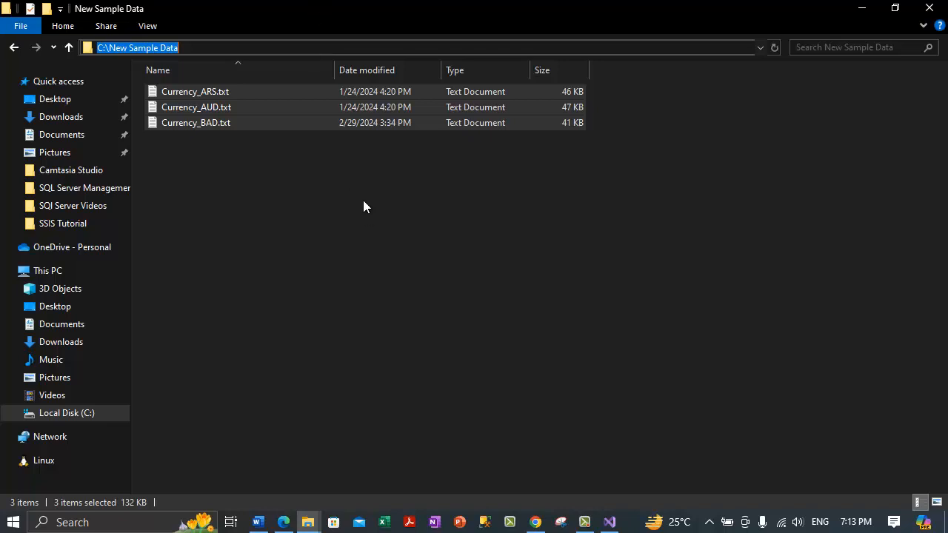
pyautogui.click(254, 124)
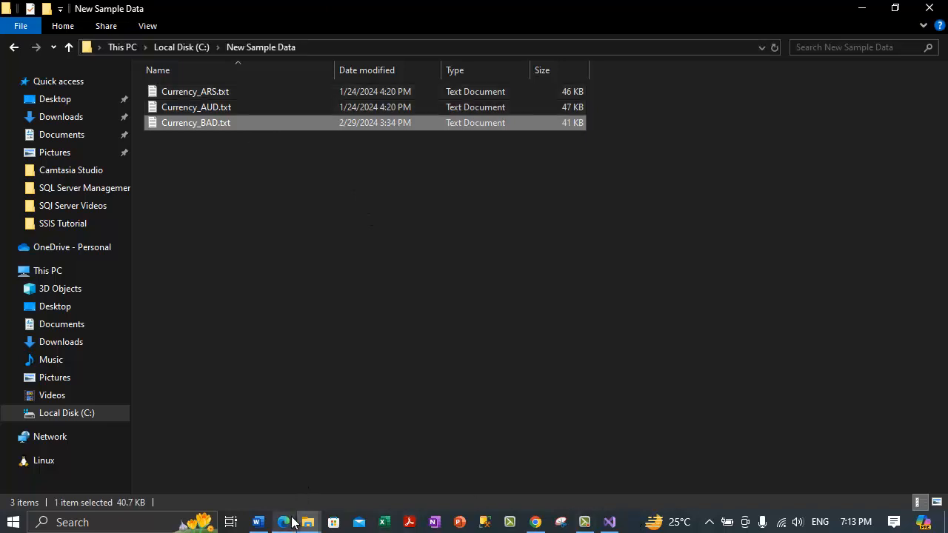
# Return to SSISTutorial.dtsConfig in Microsoft Edge and recheck the varFolderName property path
pyautogui.click(293, 522)
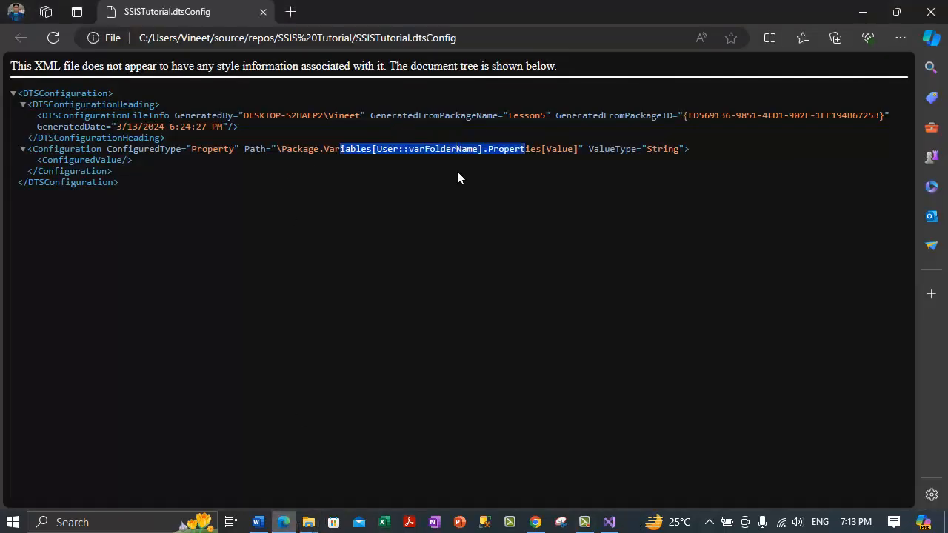
pyautogui.click(428, 159)
pyautogui.moveTo(424, 152); pyautogui.dragTo(558, 152)
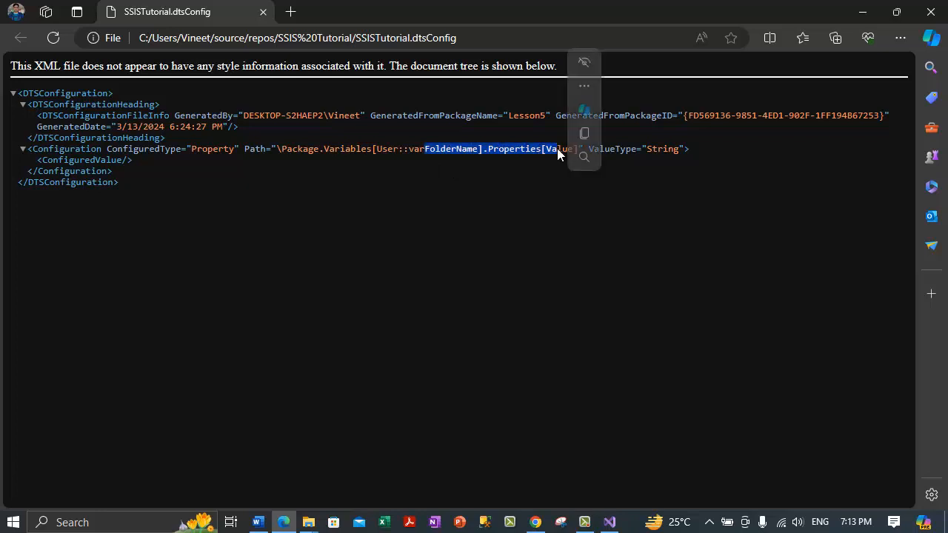
pyautogui.click(504, 208)
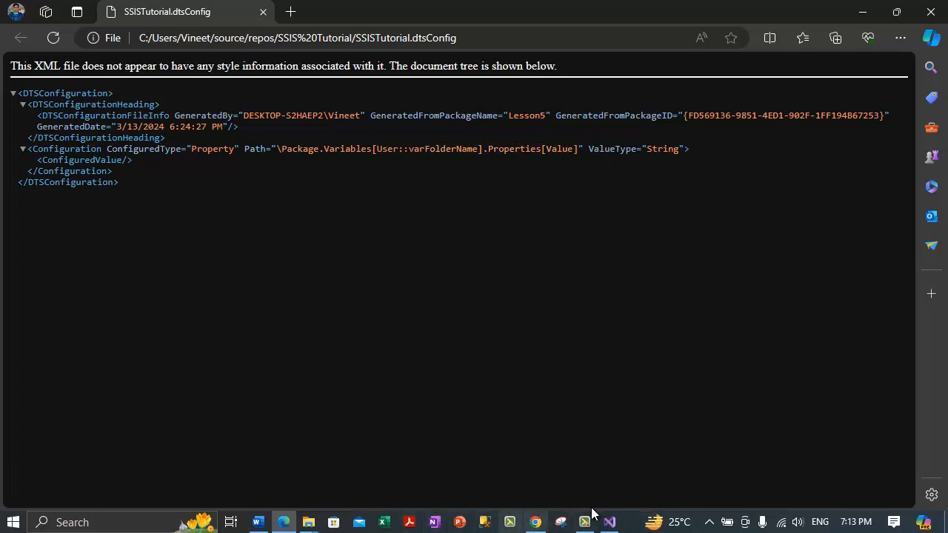
# Switch to Visual Studio, inspect the Directory expression in the Foreach File in Folder collection settings, and close the editor without changes
pyautogui.click(609, 522)
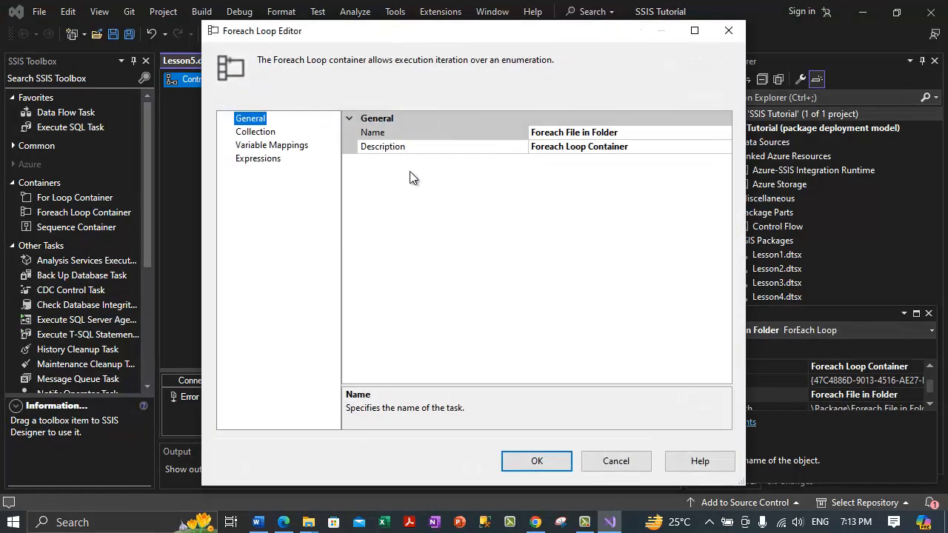
pyautogui.click(268, 132)
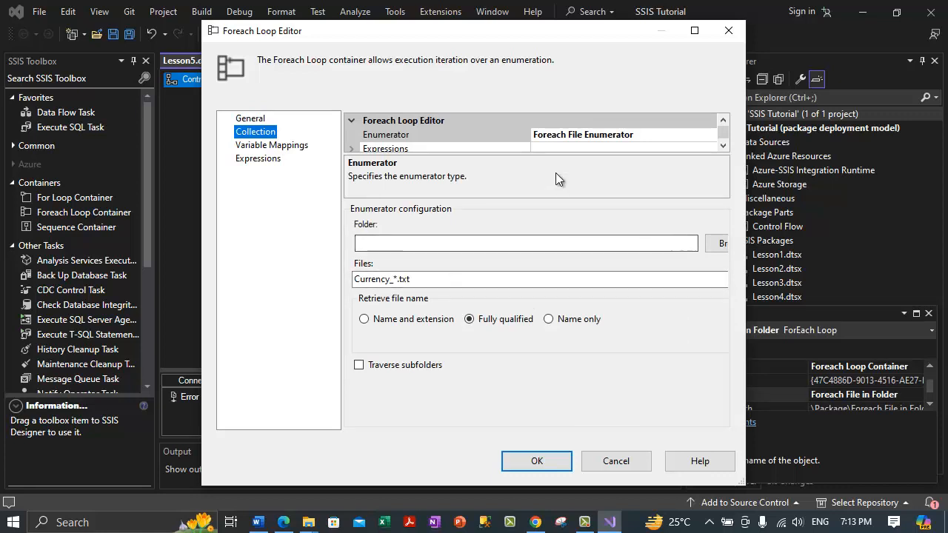
pyautogui.moveTo(659, 155); pyautogui.dragTo(647, 220)
pyautogui.click(352, 149)
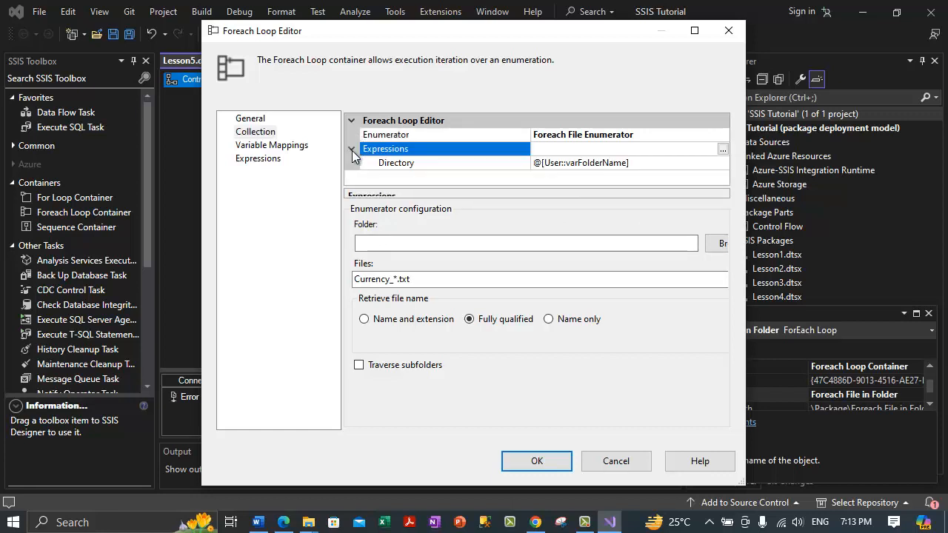
pyautogui.click(409, 164)
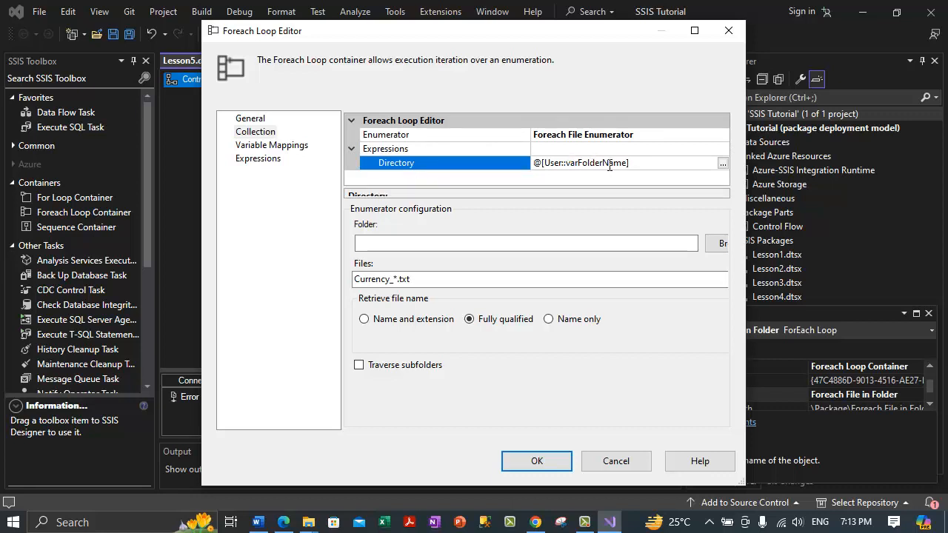
pyautogui.click(615, 462)
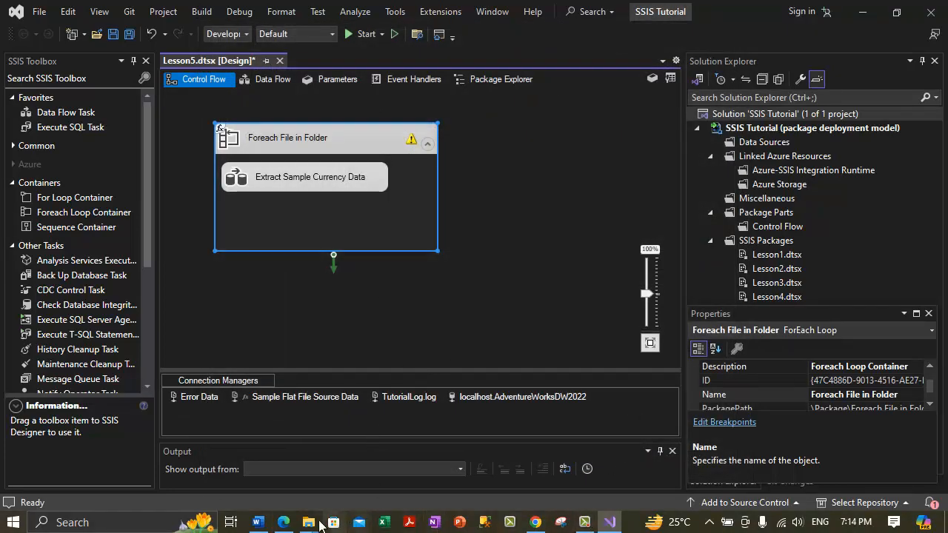
# Glance at the configuration file in Edge, recheck the Foreach File in Folder container's Folder setting in Visual Studio, and cancel the editor
pyautogui.click(284, 522)
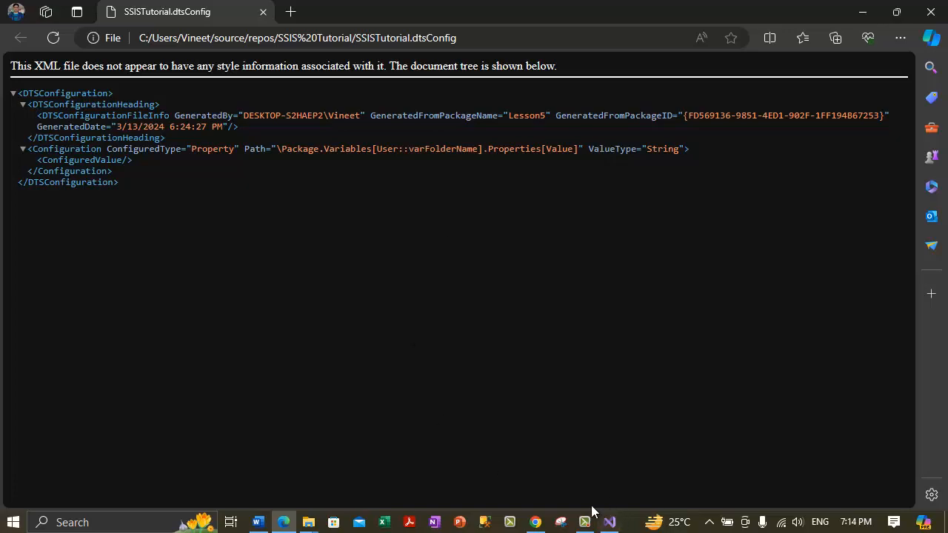
pyautogui.click(609, 522)
pyautogui.doubleClick(306, 148)
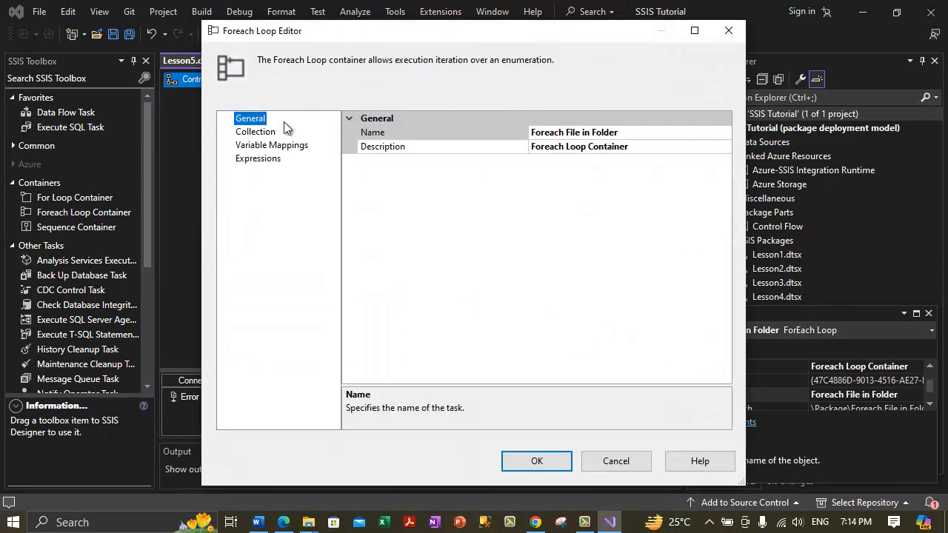
pyautogui.click(285, 132)
pyautogui.click(261, 119)
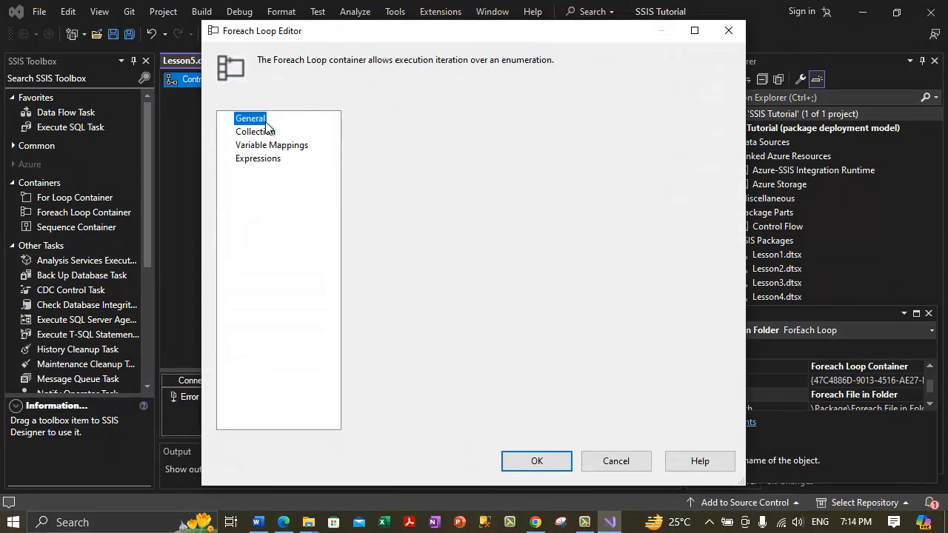
pyautogui.click(277, 133)
pyautogui.click(387, 242)
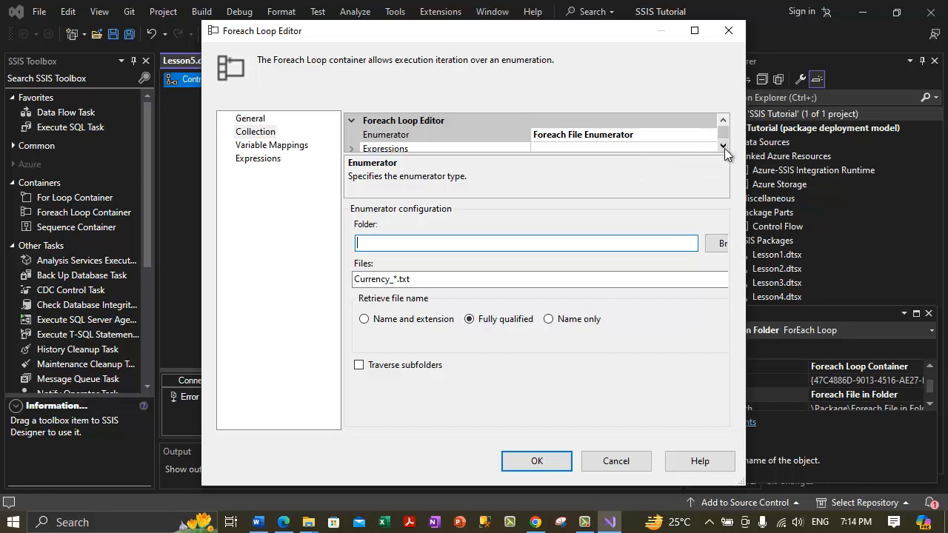
pyautogui.click(626, 463)
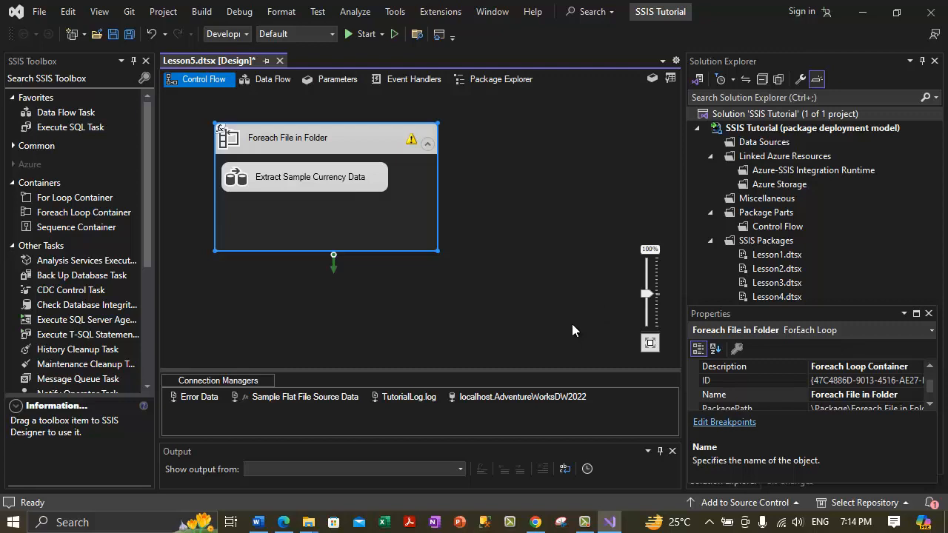
# Open SSISTutorial.dtsConfig from the SSIS Tutorial project folder in Notepad
pyautogui.click(282, 524)
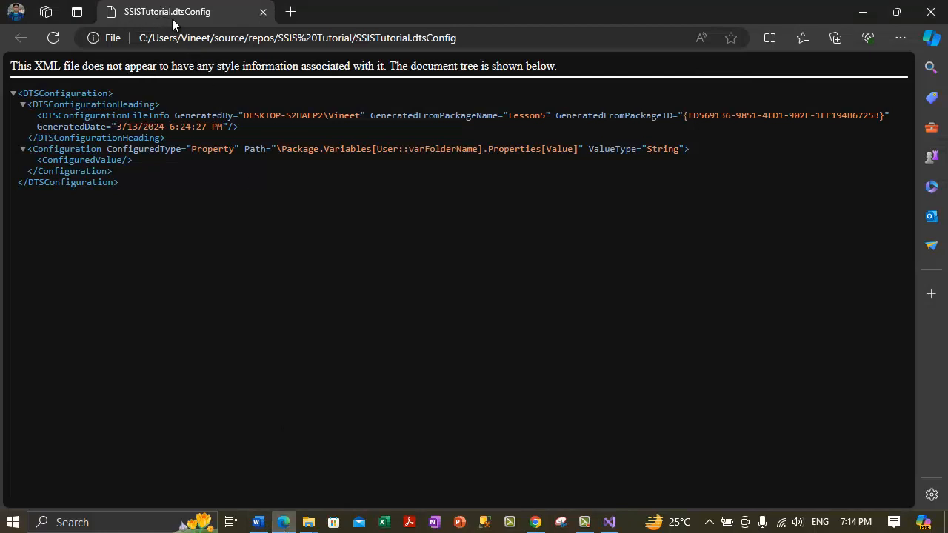
pyautogui.click(307, 524)
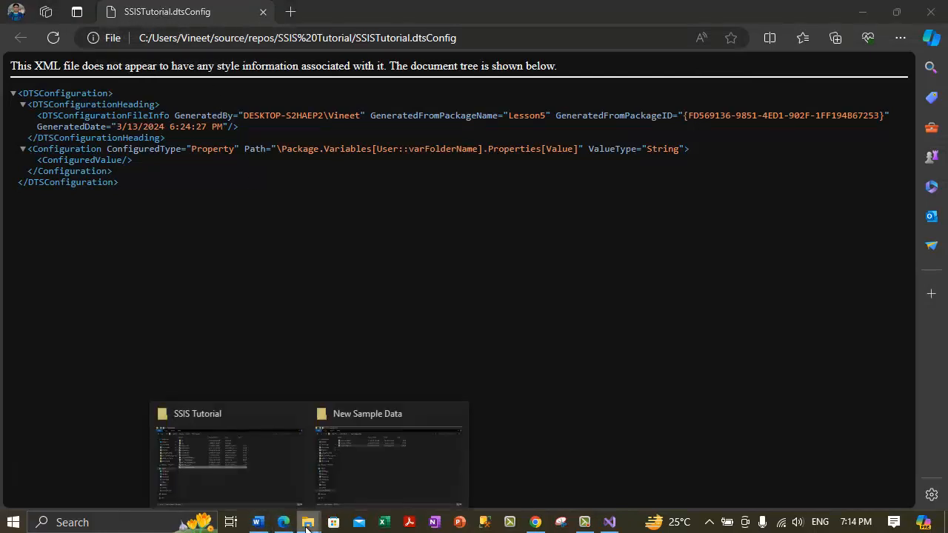
pyautogui.click(382, 473)
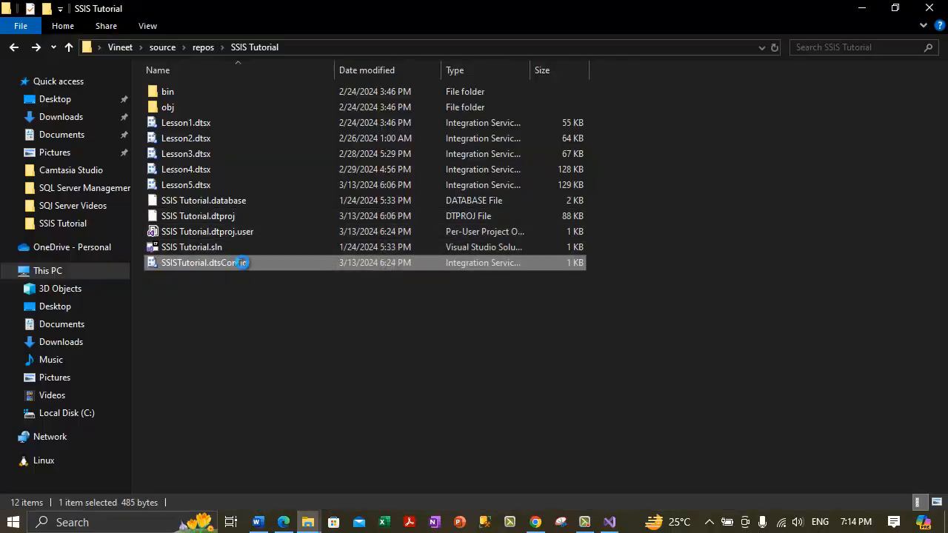
pyautogui.rightClick(242, 262)
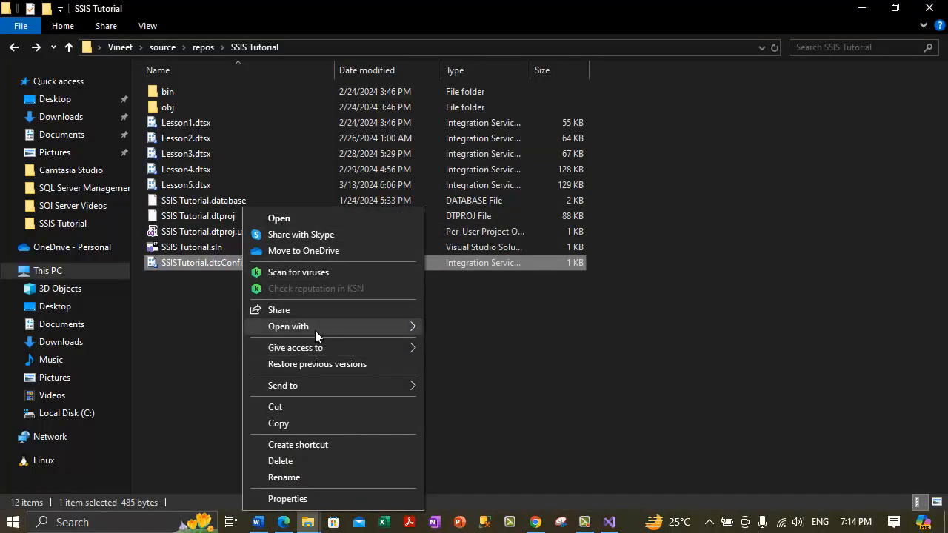
pyautogui.moveTo(312, 330)
pyautogui.click(454, 343)
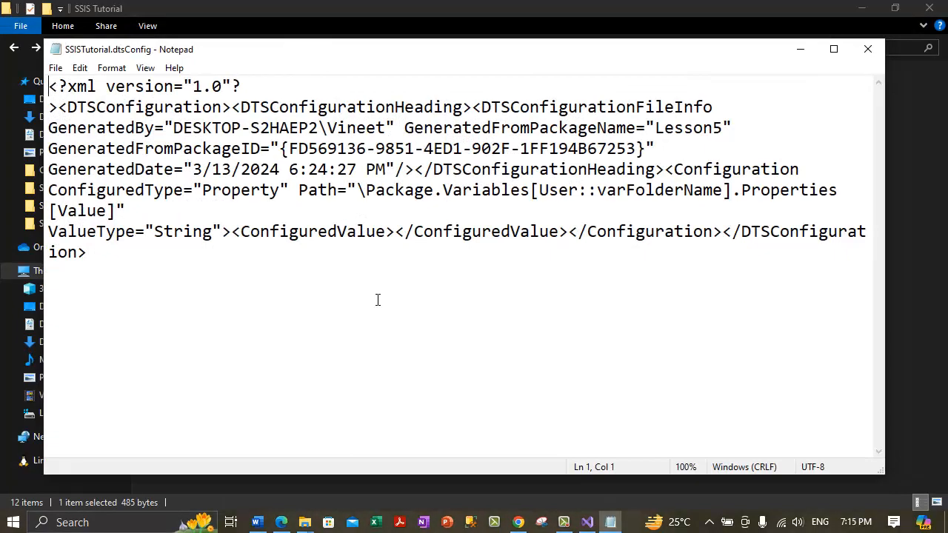
# Examine the opening and closing ConfiguredValue tags in the configuration file
pyautogui.click(416, 250)
pyautogui.click(431, 234)
pyautogui.moveTo(269, 234); pyautogui.dragTo(424, 234)
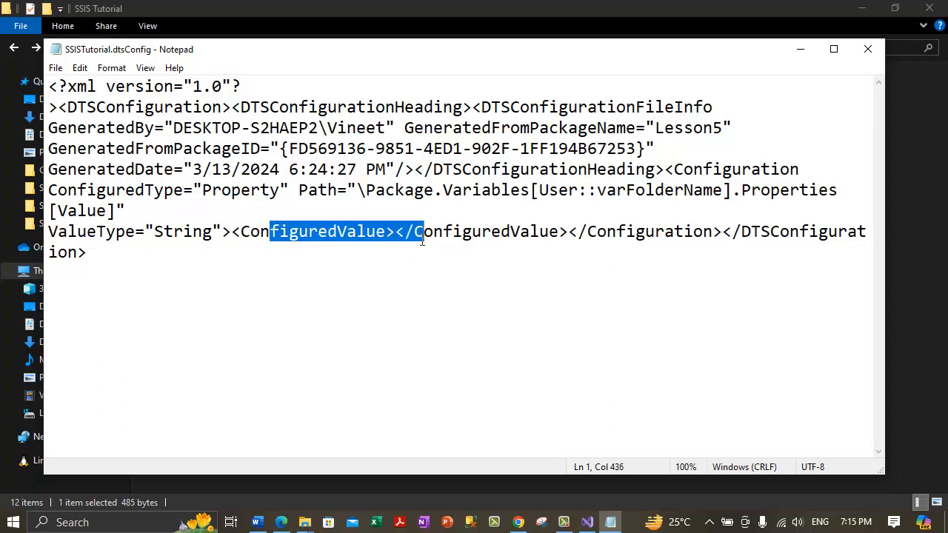
pyautogui.moveTo(549, 234); pyautogui.dragTo(385, 234)
pyautogui.moveTo(252, 234); pyautogui.dragTo(376, 238)
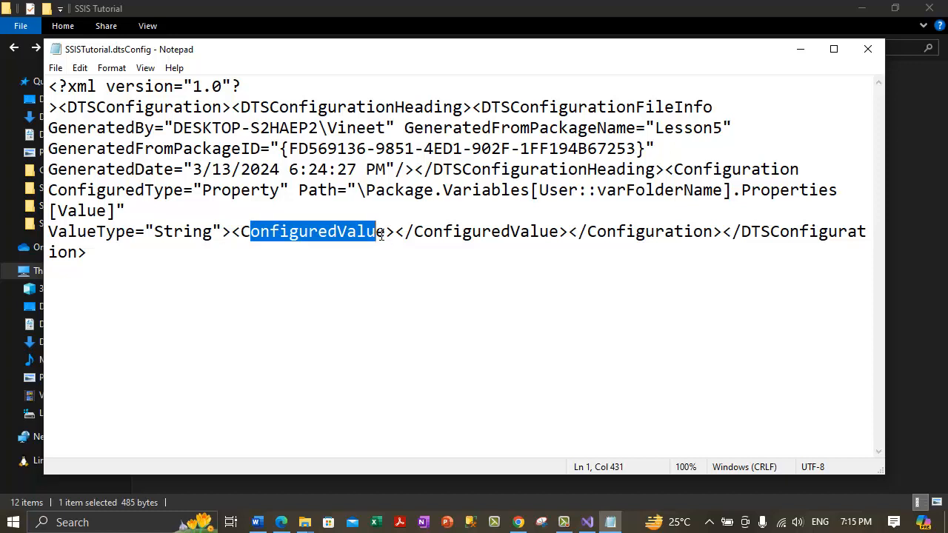
# Enter C:\New Sample Data between the ConfiguredValue tags, checking the folder's name in File Explorer
pyautogui.click(397, 231)
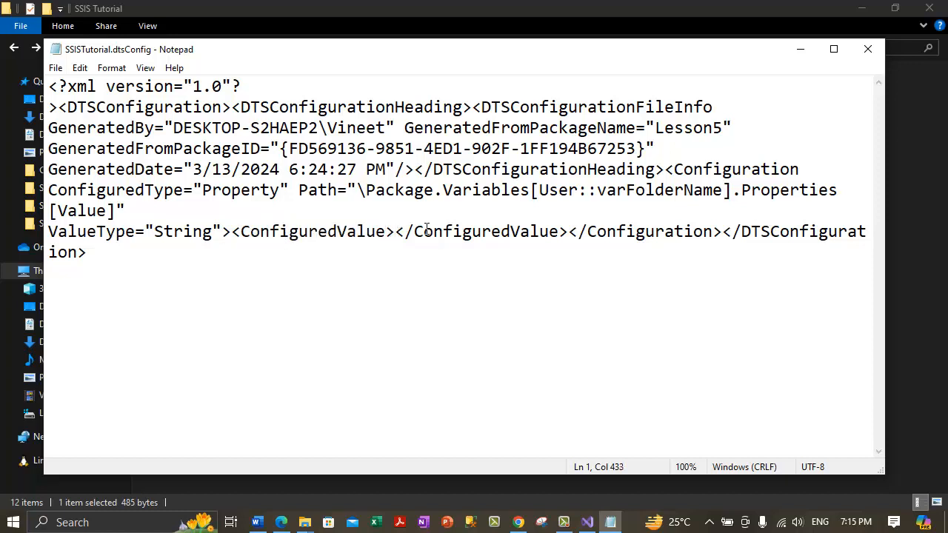
pyautogui.write('C:\\')
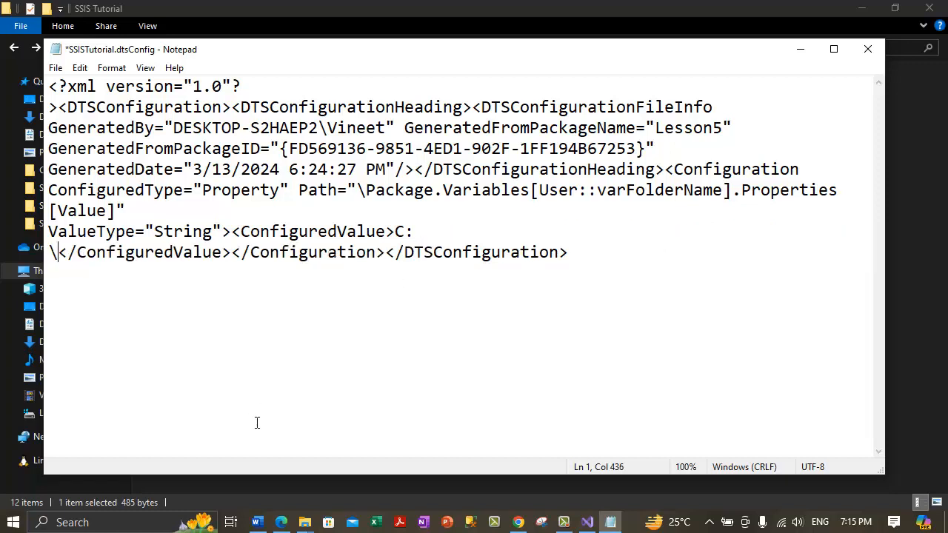
pyautogui.moveTo(302, 528)
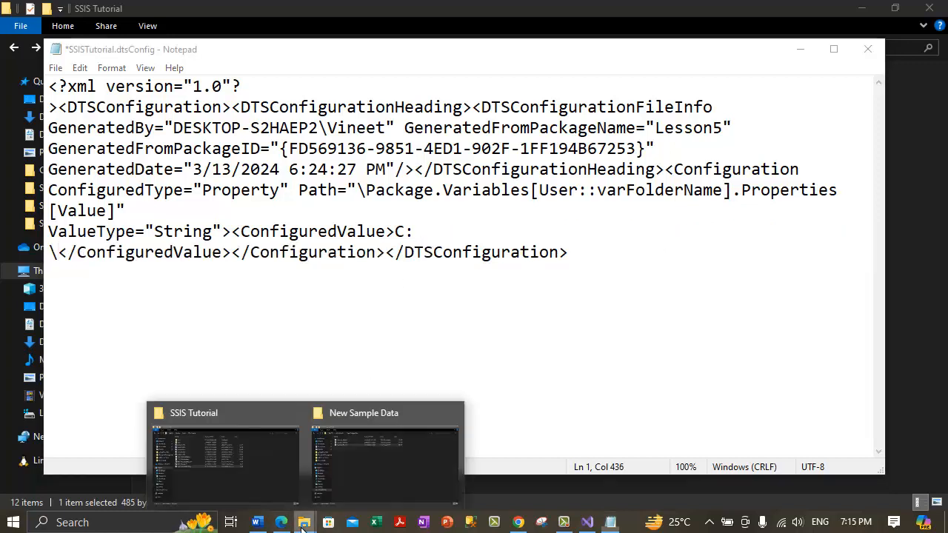
pyautogui.click(383, 453)
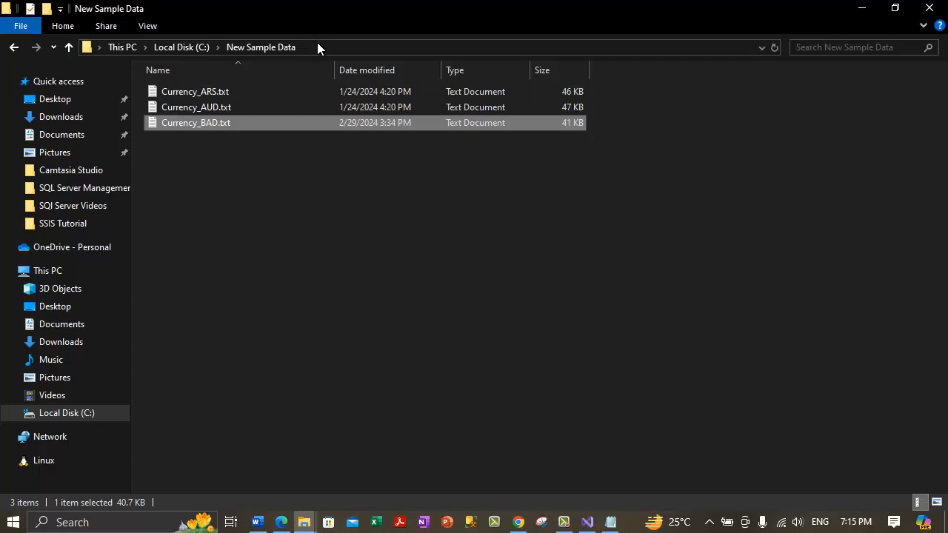
pyautogui.click(862, 9)
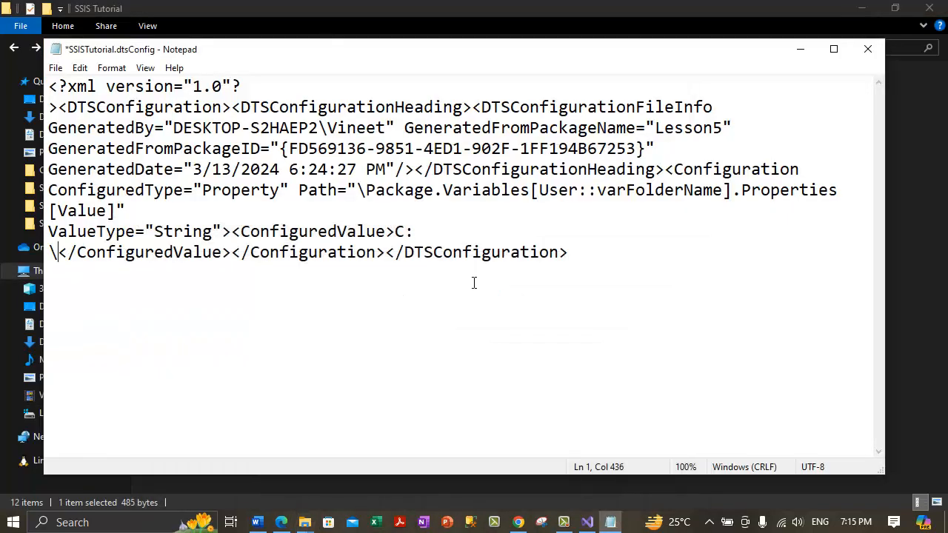
pyautogui.write('New Sample Data')
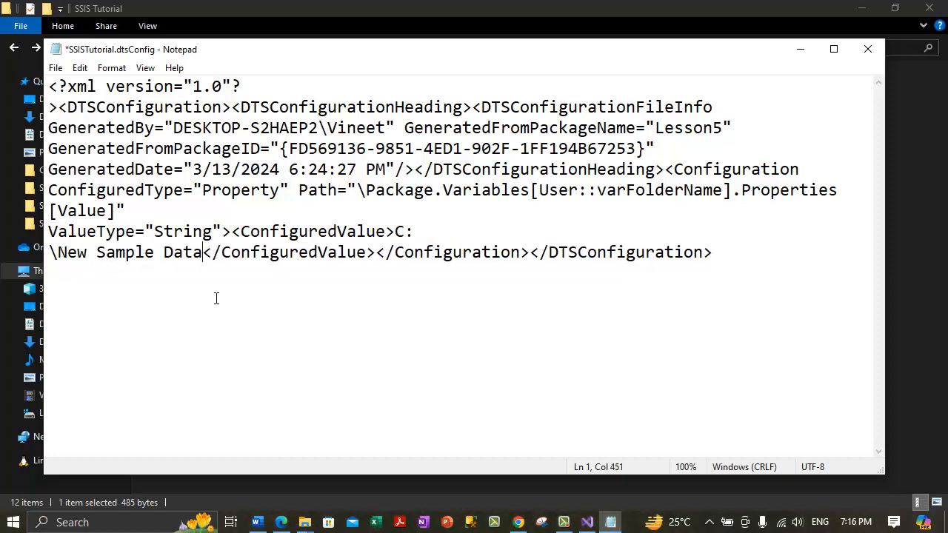
pyautogui.moveTo(395, 232); pyautogui.dragTo(201, 259)
pyautogui.click(309, 253)
# Examine the GeneratedBy, GeneratedFromPackageName, GeneratedFromPackageID and GeneratedDate attributes in the configuration heading
pyautogui.moveTo(116, 148); pyautogui.dragTo(261, 148)
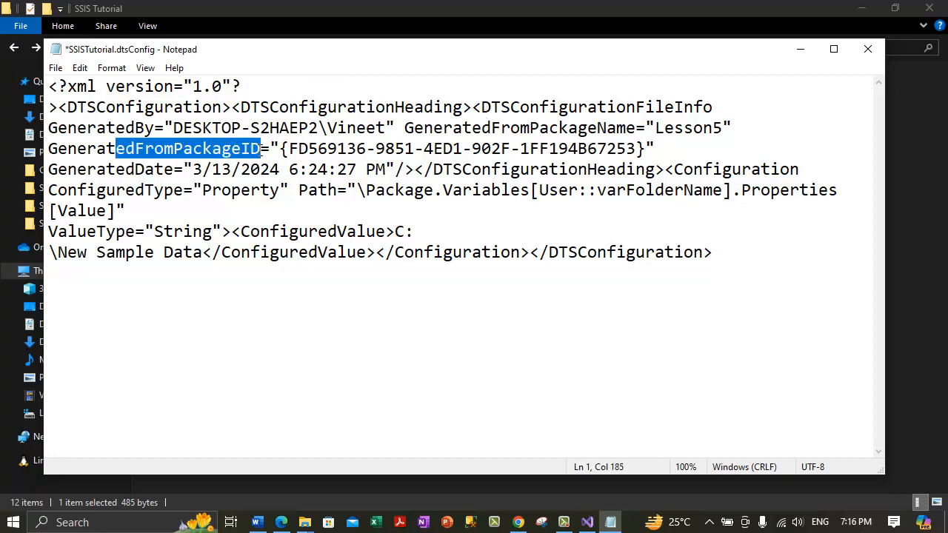
pyautogui.moveTo(97, 169); pyautogui.dragTo(154, 169)
pyautogui.moveTo(77, 127); pyautogui.dragTo(154, 127)
pyautogui.moveTo(386, 130); pyautogui.dragTo(173, 129)
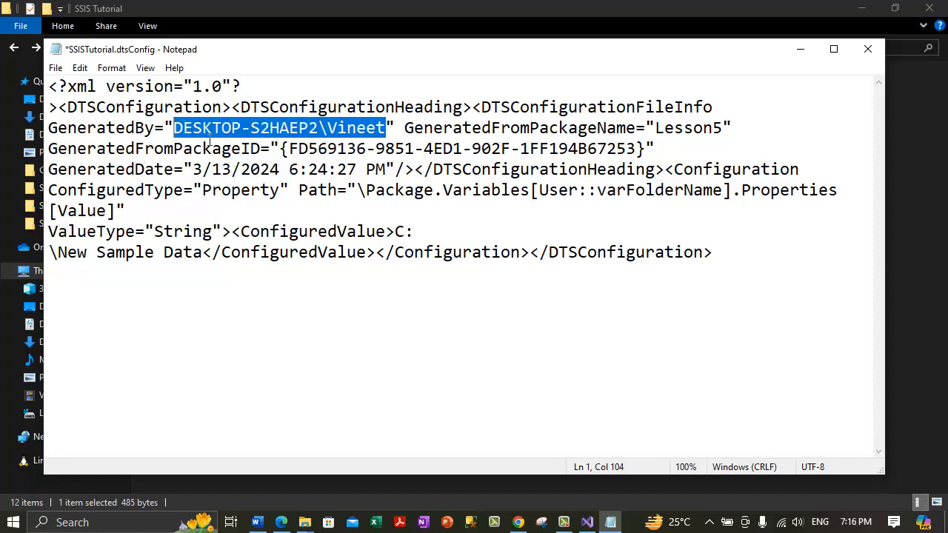
pyautogui.doubleClick(132, 130)
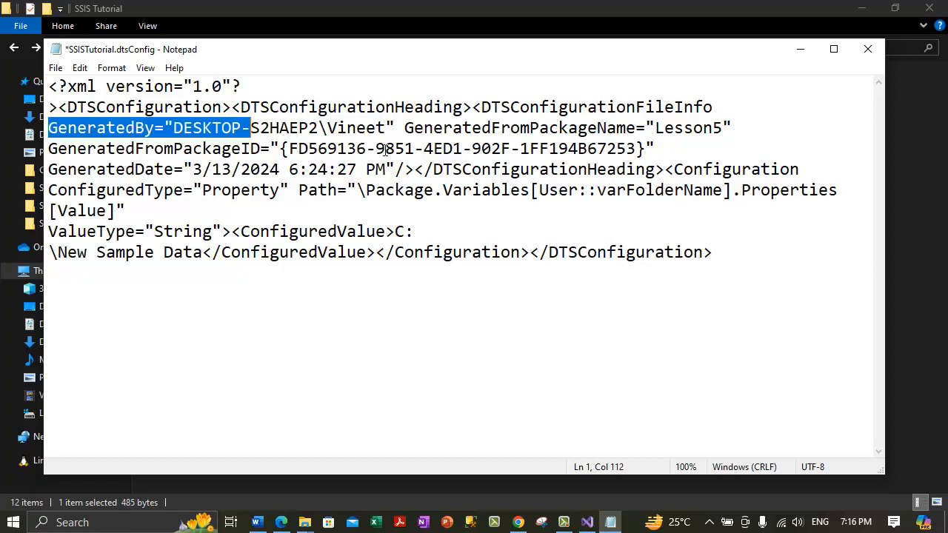
pyautogui.doubleClick(485, 130)
pyautogui.click(196, 148)
pyautogui.doubleClick(198, 148)
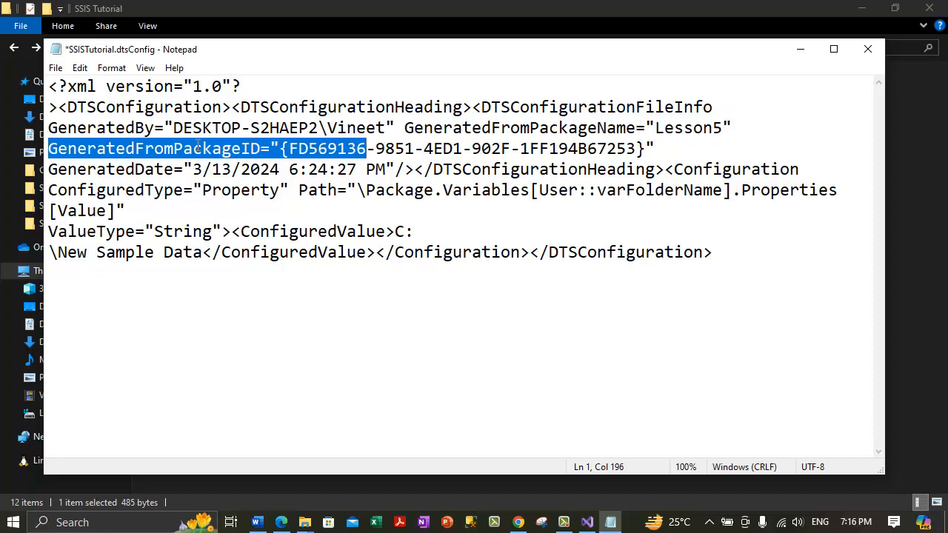
pyautogui.doubleClick(173, 170)
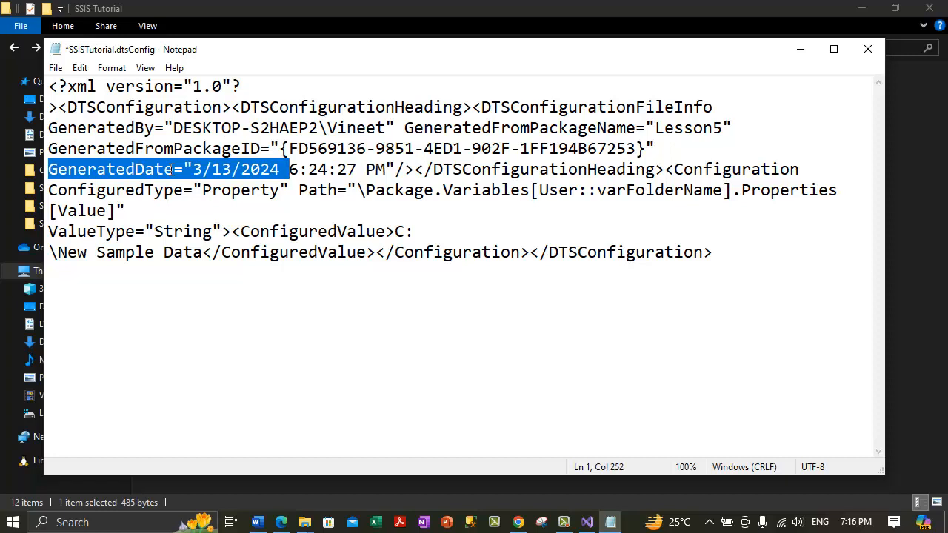
pyautogui.click(191, 204)
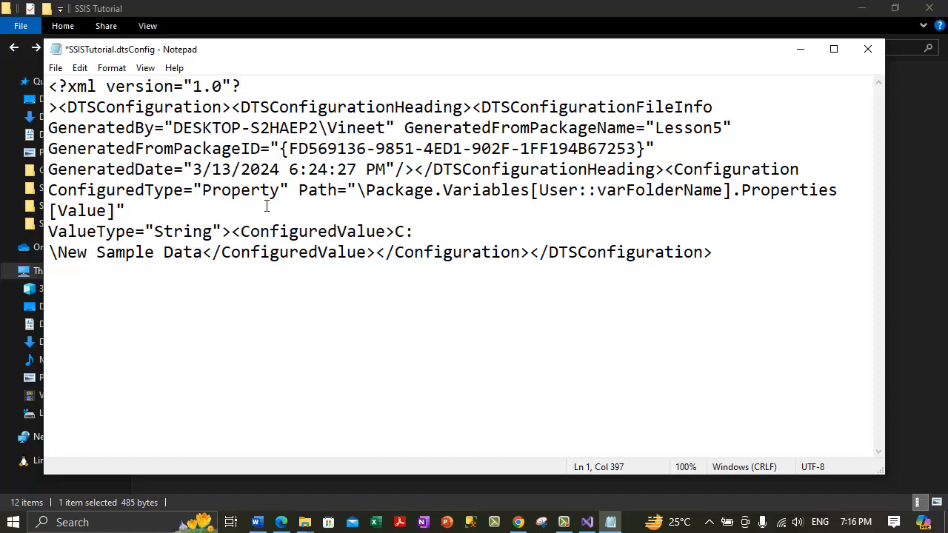
# Review the ConfiguredValue directory against the User::varFolderName variable in the configuration path
pyautogui.moveTo(299, 253); pyautogui.dragTo(122, 270)
pyautogui.click(334, 298)
pyautogui.moveTo(396, 231); pyautogui.dragTo(212, 253)
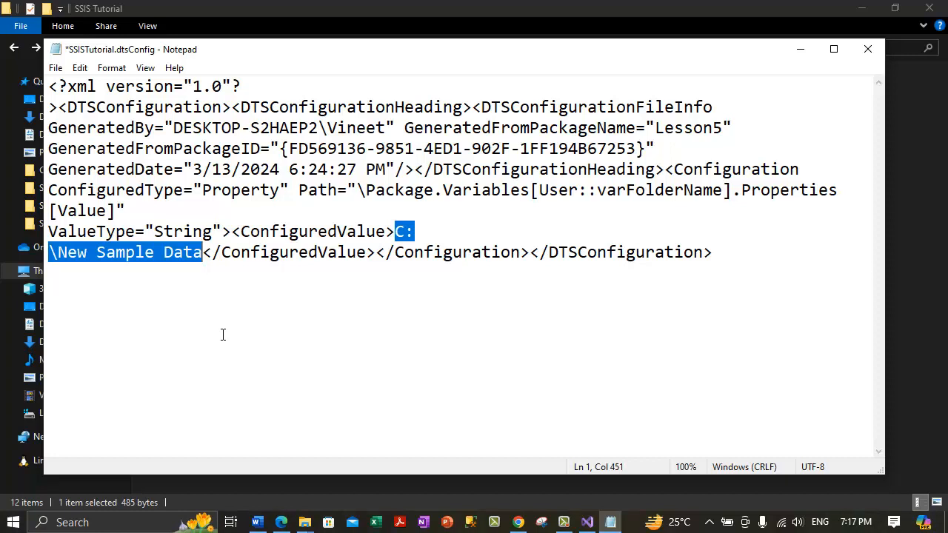
pyautogui.moveTo(540, 191); pyautogui.dragTo(722, 190)
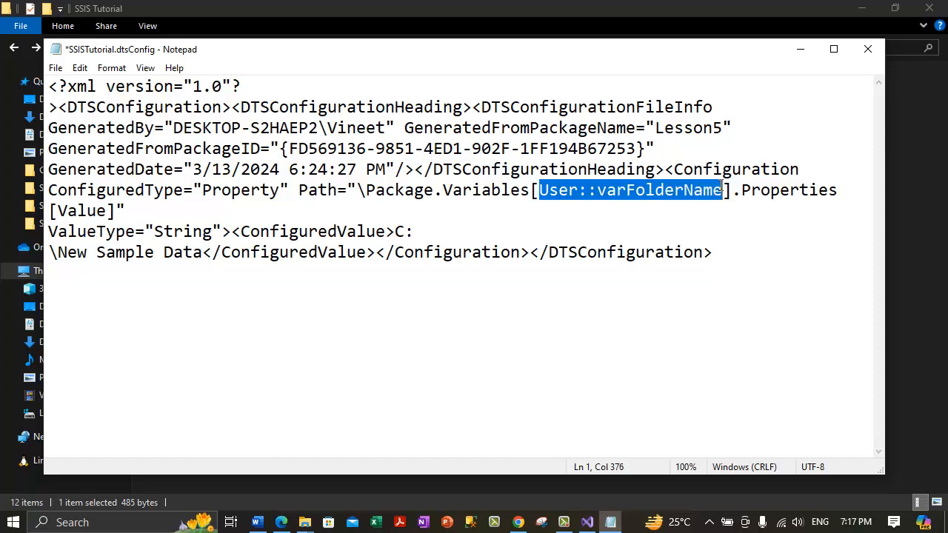
pyautogui.click(657, 252)
pyautogui.moveTo(57, 252); pyautogui.dragTo(222, 253)
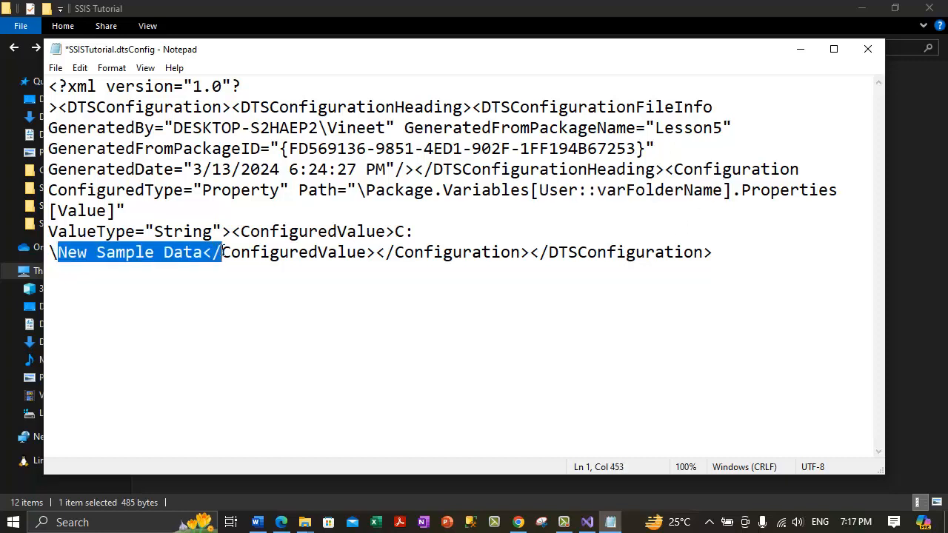
pyautogui.moveTo(392, 232); pyautogui.dragTo(200, 267)
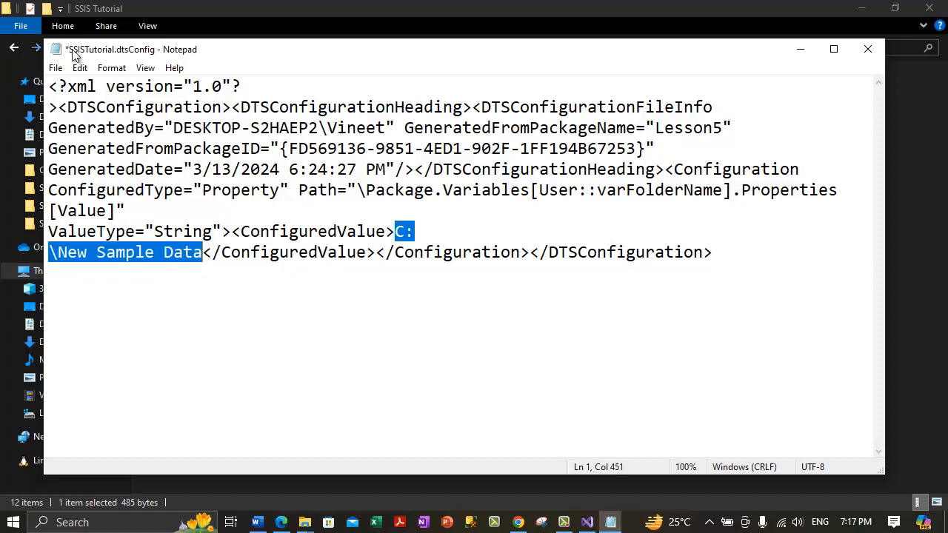
# Save SSISTutorial.dtsConfig and close Notepad
pyautogui.click(56, 68)
pyautogui.click(71, 133)
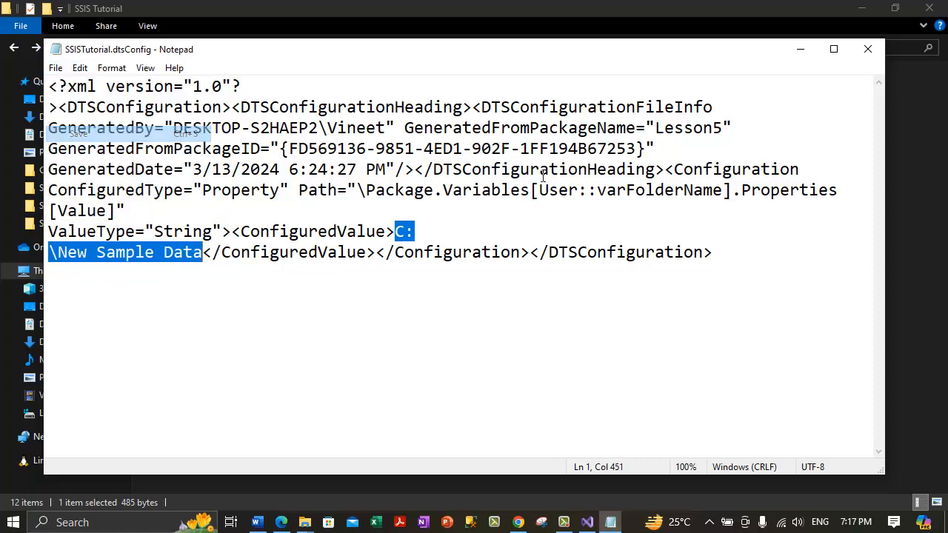
pyautogui.click(868, 49)
# Switch to Edge, reload SSISTutorial.dtsConfig, and check its ConfiguredValue element
pyautogui.click(281, 522)
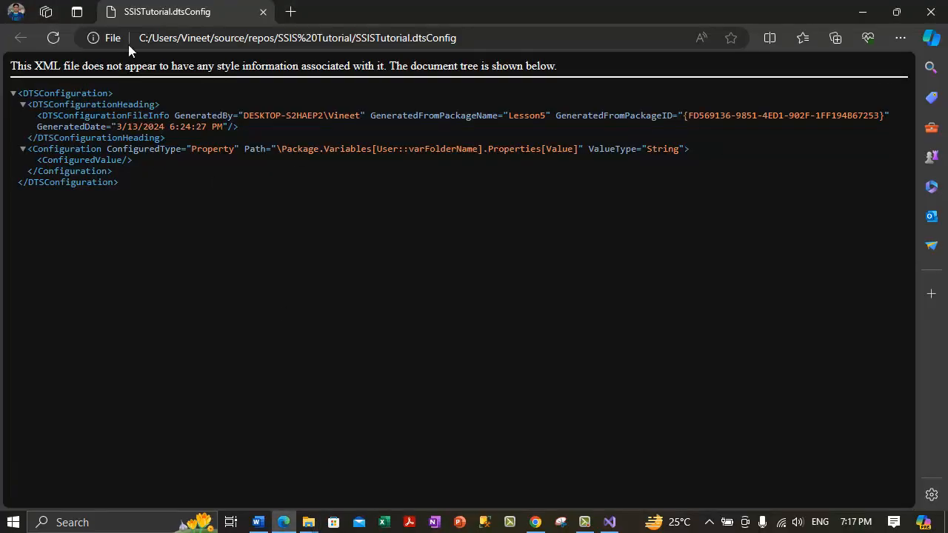
pyautogui.press('F5')
pyautogui.moveTo(38, 160); pyautogui.dragTo(320, 161)
pyautogui.click(259, 213)
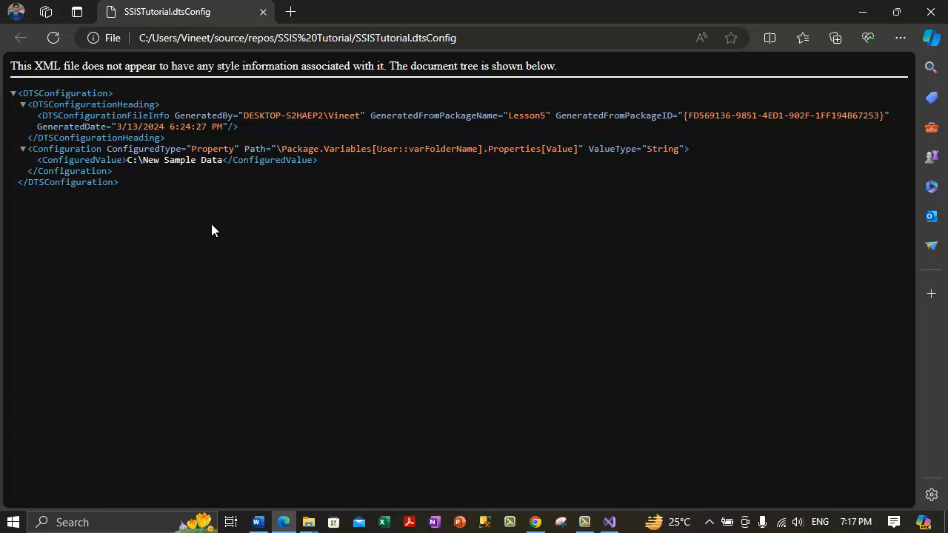
pyautogui.click(861, 15)
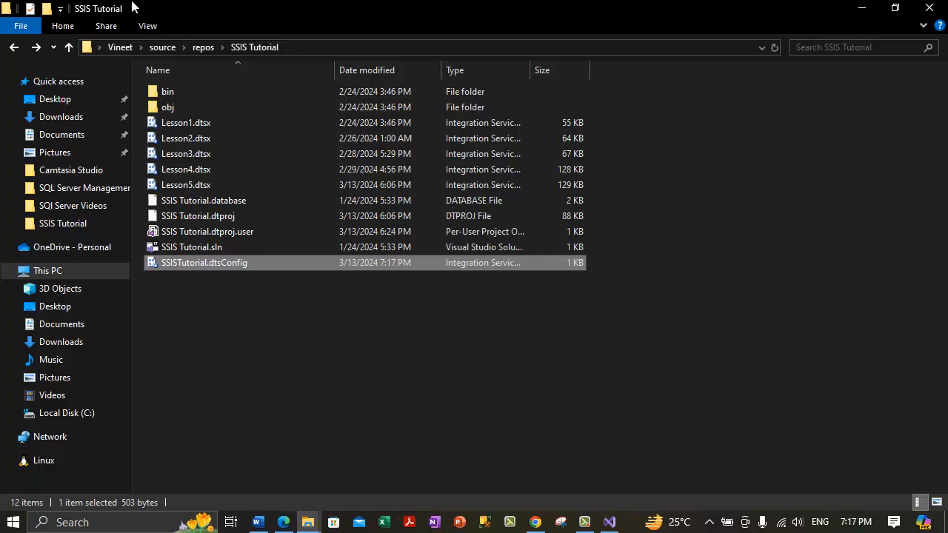
# Switch to Word to review the Step 4 line about testing Lesson5.dtsx, and recheck the configuration file in Edge
pyautogui.click(267, 522)
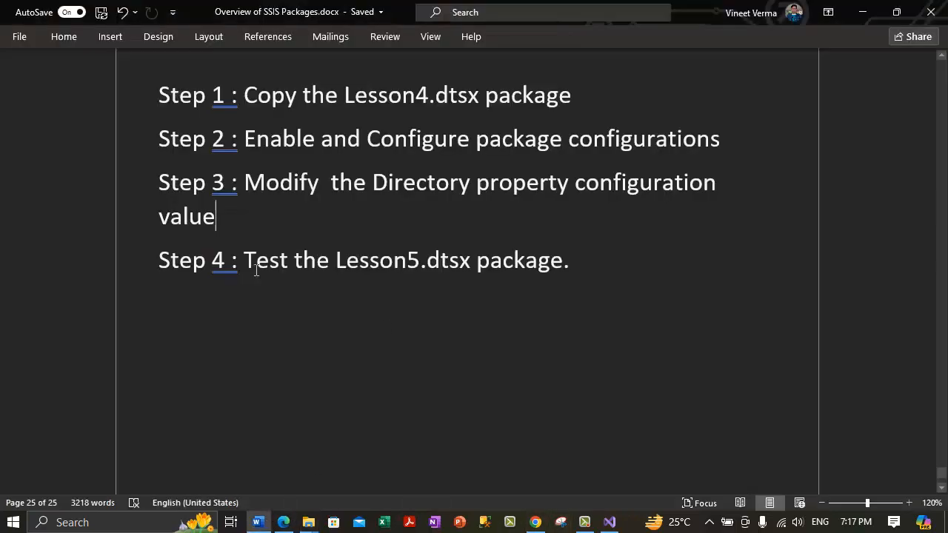
pyautogui.moveTo(582, 264); pyautogui.dragTo(125, 259)
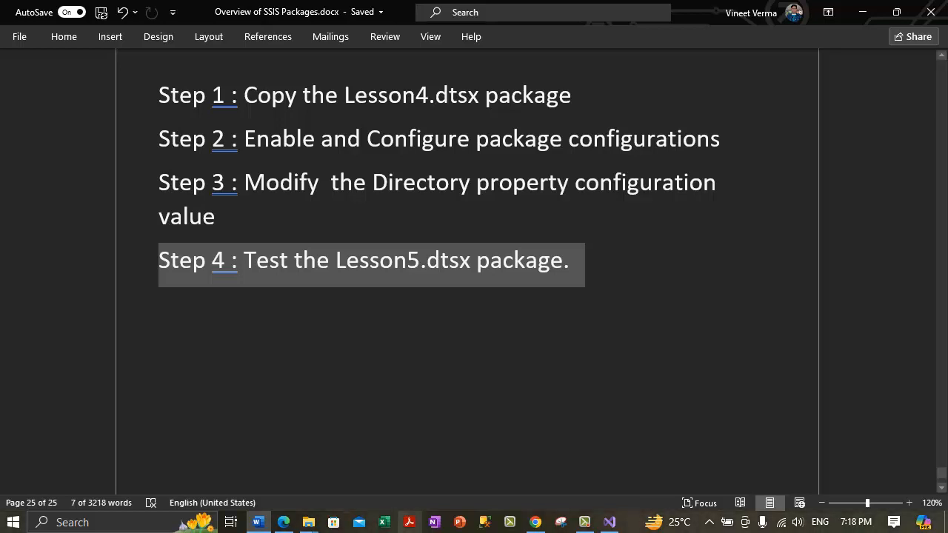
pyautogui.click(288, 524)
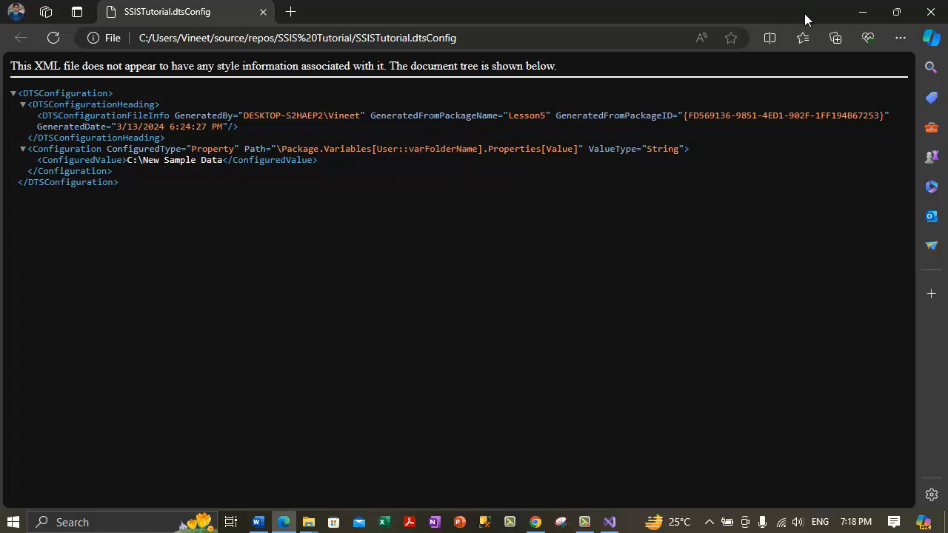
pyautogui.click(863, 13)
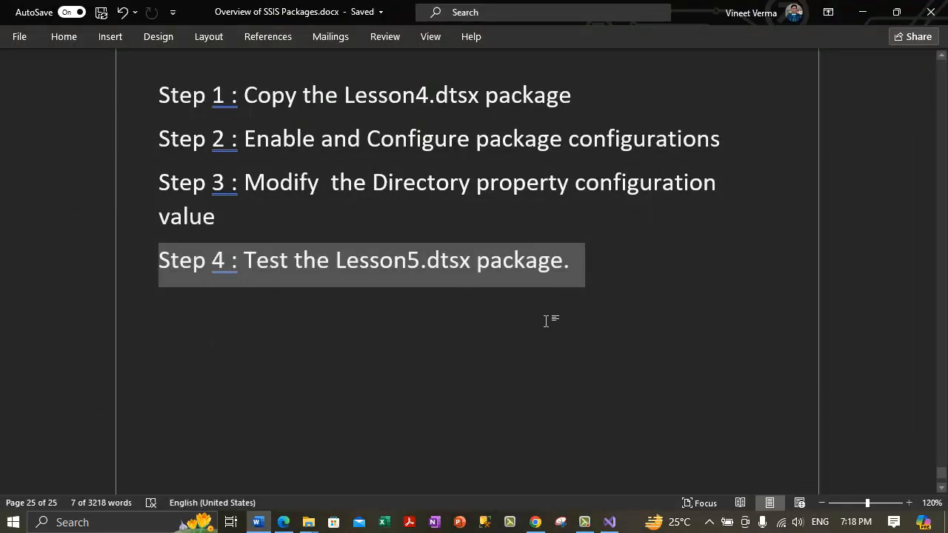
# Switch to Visual Studio to view the Lesson5.dtsx control flow, glancing back at the configuration file in Edge
pyautogui.click(610, 522)
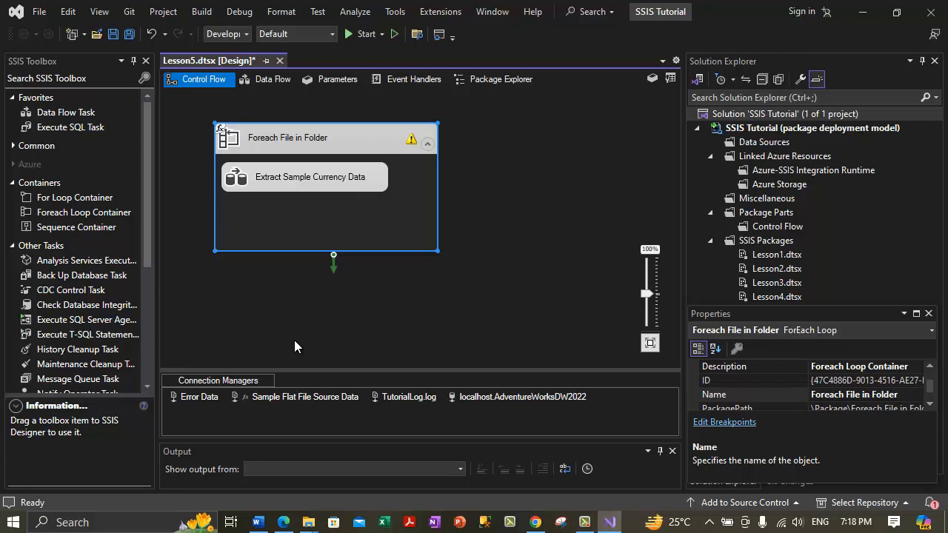
pyautogui.click(283, 522)
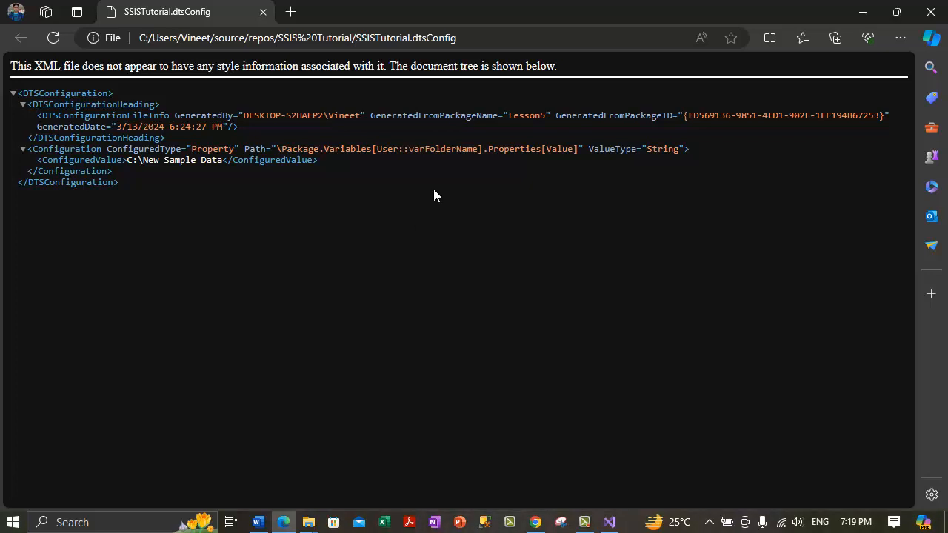
pyautogui.click(609, 522)
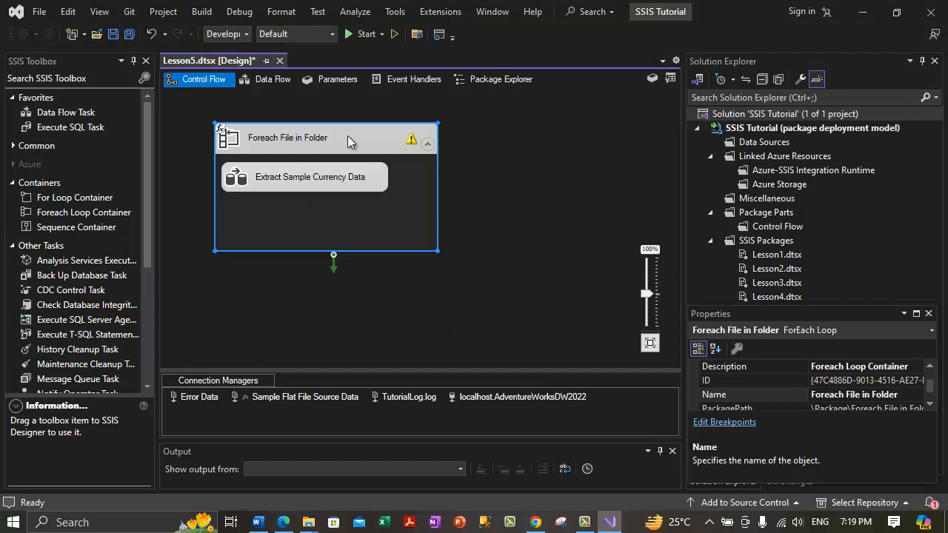
# Inspect the Folder field and Directory expression in the Foreach File in Folder collection settings, and accept the editor unchanged
pyautogui.doubleClick(411, 145)
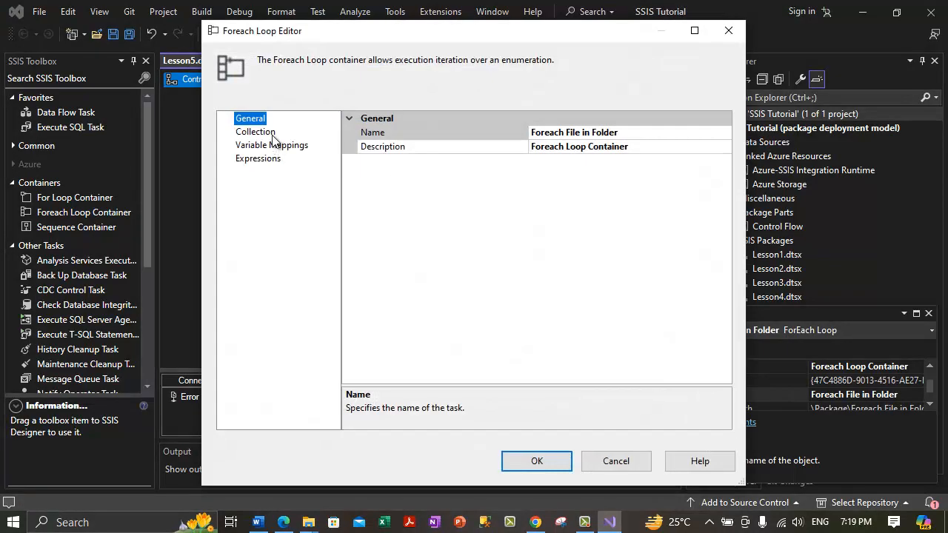
pyautogui.click(256, 131)
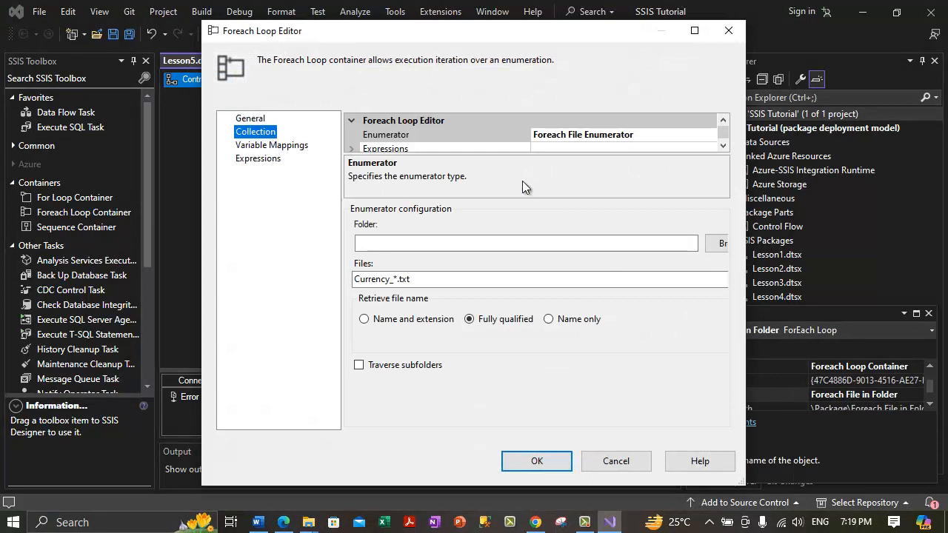
pyautogui.click(352, 150)
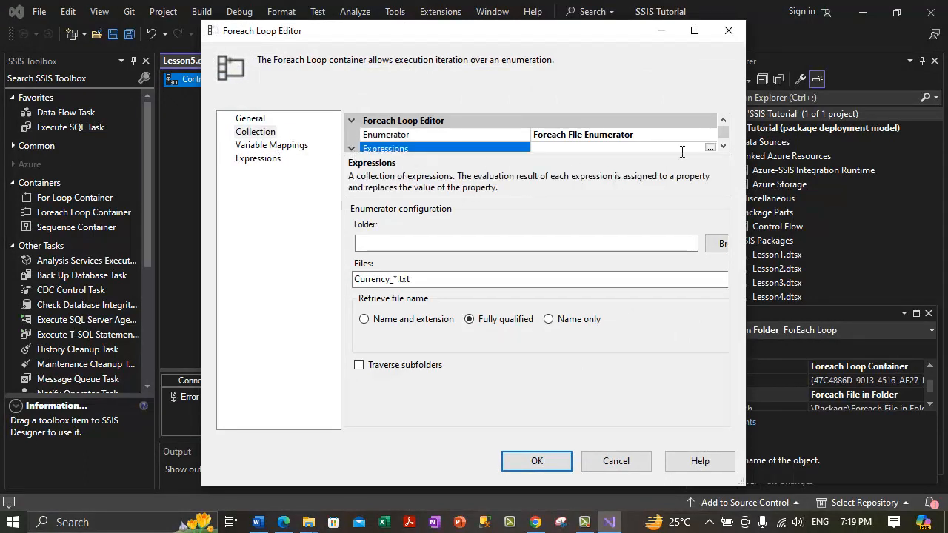
pyautogui.click(723, 146)
pyautogui.moveTo(662, 154); pyautogui.dragTo(652, 169)
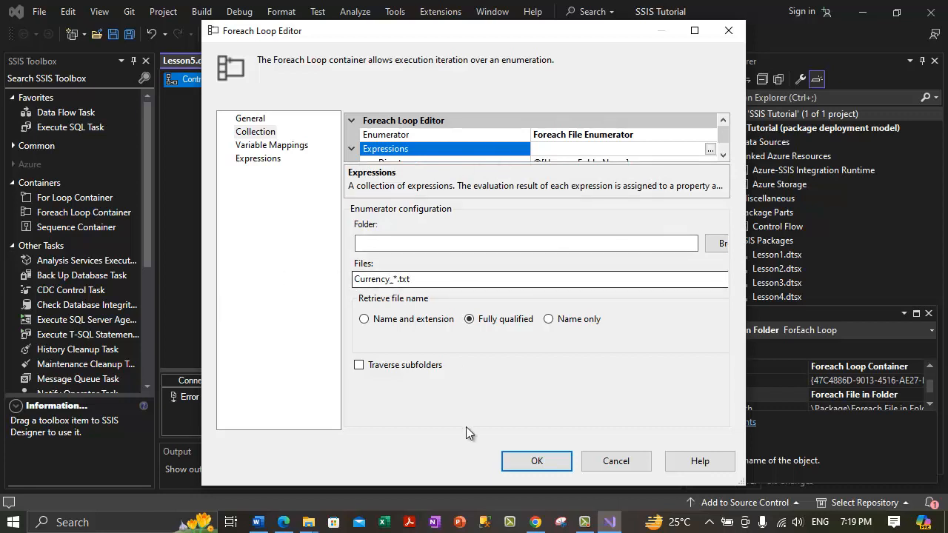
pyautogui.click(533, 461)
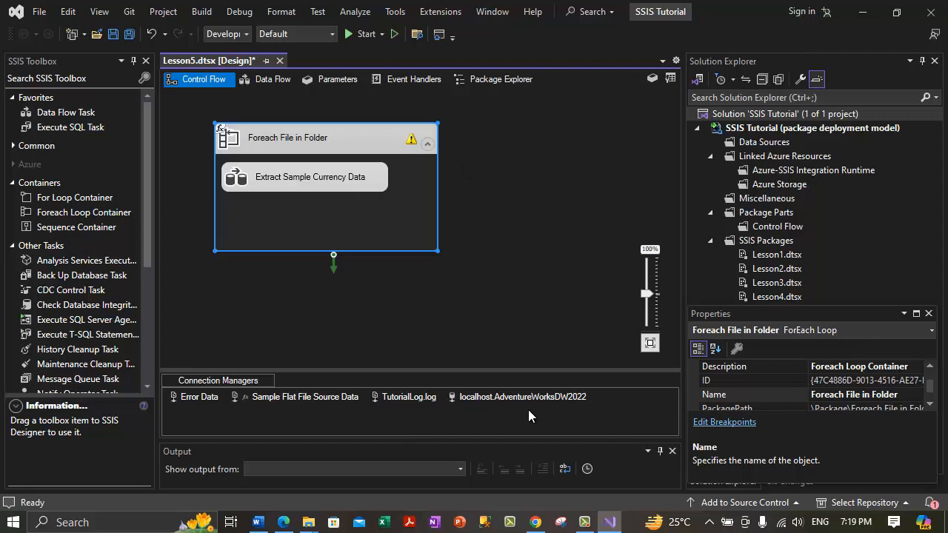
# Debug the Lesson5.dtsx package after a glance at its data flow, and stop debugging once execution ends
pyautogui.click(261, 79)
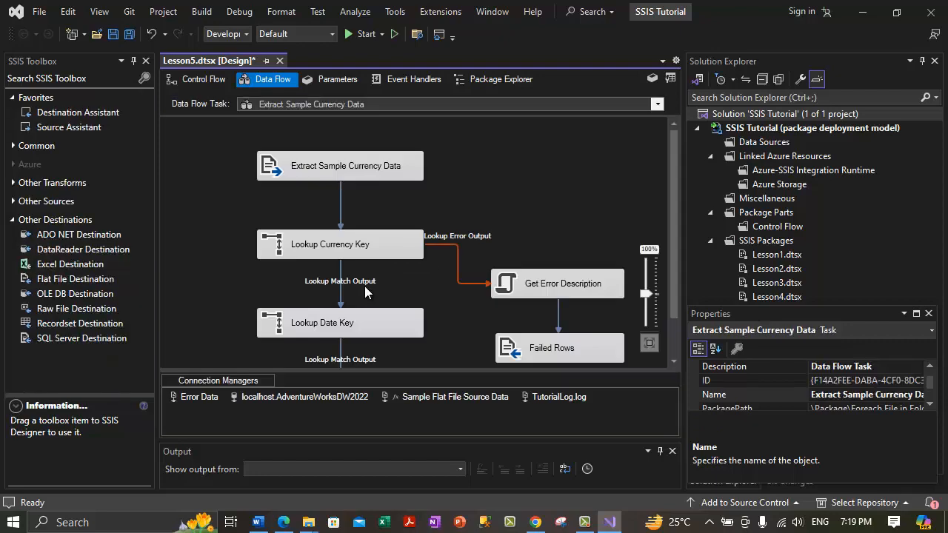
pyautogui.click(196, 82)
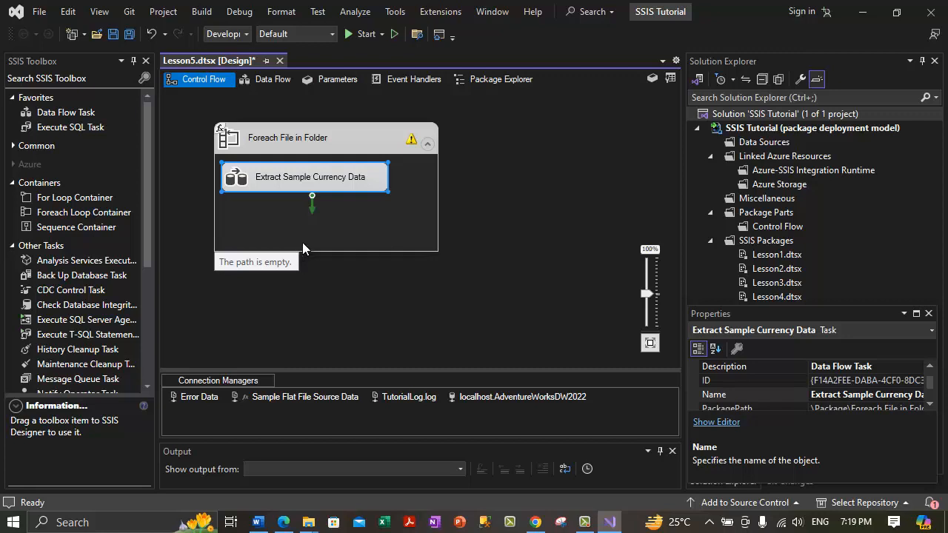
pyautogui.click(239, 11)
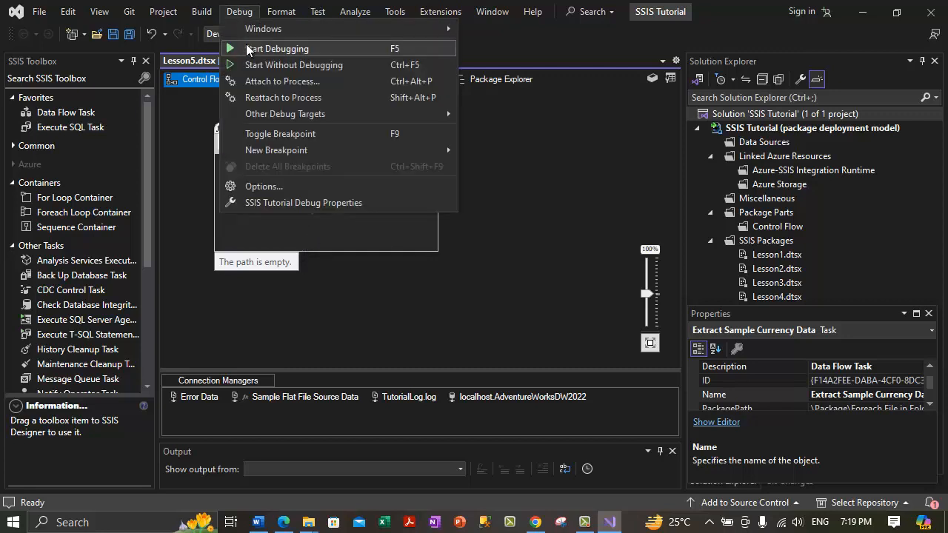
pyautogui.click(248, 49)
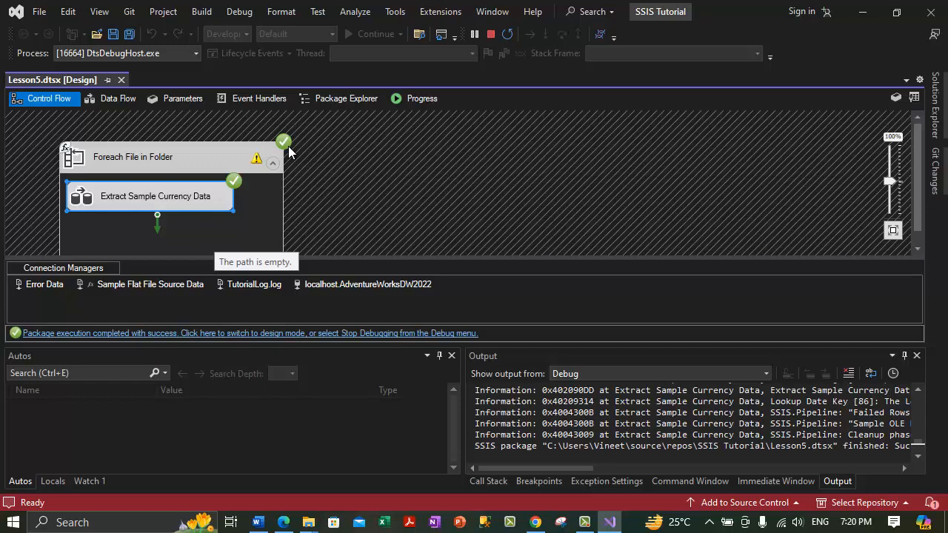
pyautogui.click(234, 16)
pyautogui.click(253, 82)
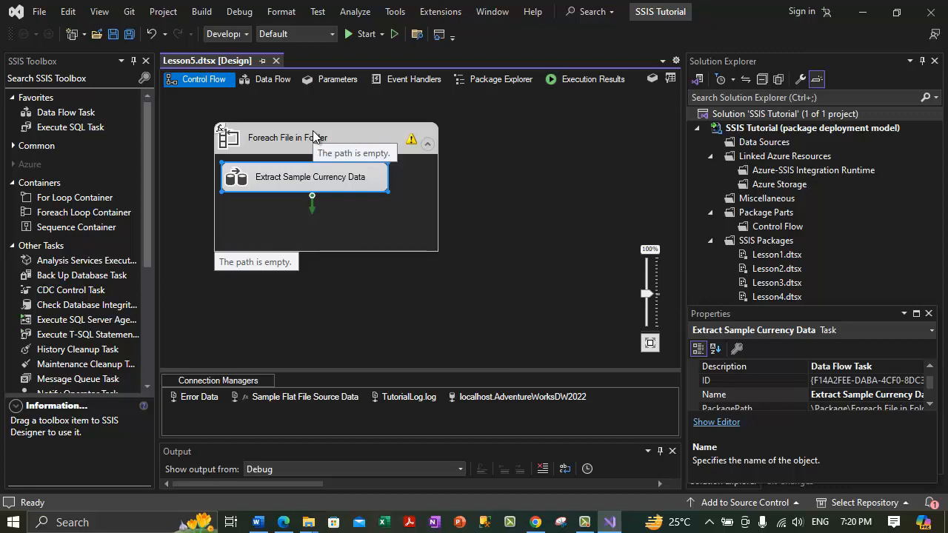
# Check the Folder path in the Foreach File in Folder loop's collection settings, and cancel the editor
pyautogui.doubleClick(416, 211)
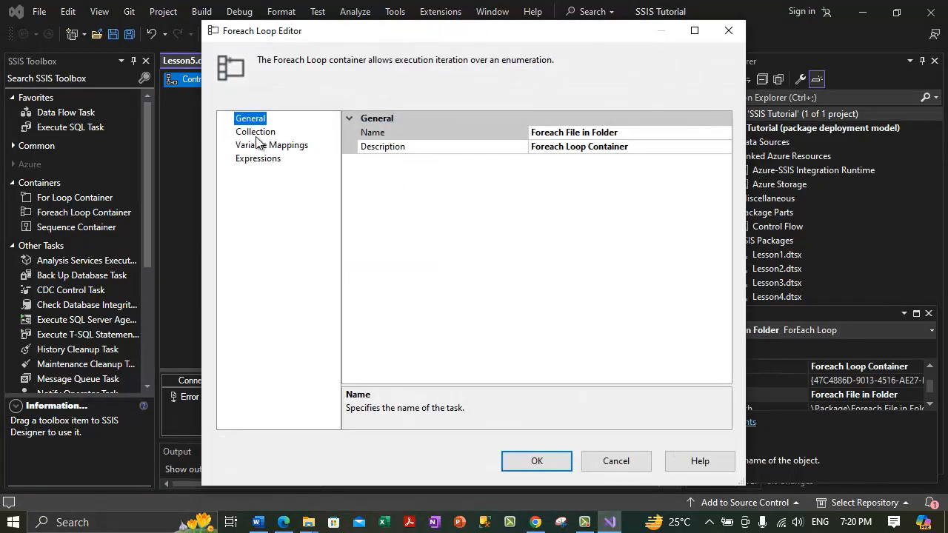
pyautogui.click(256, 135)
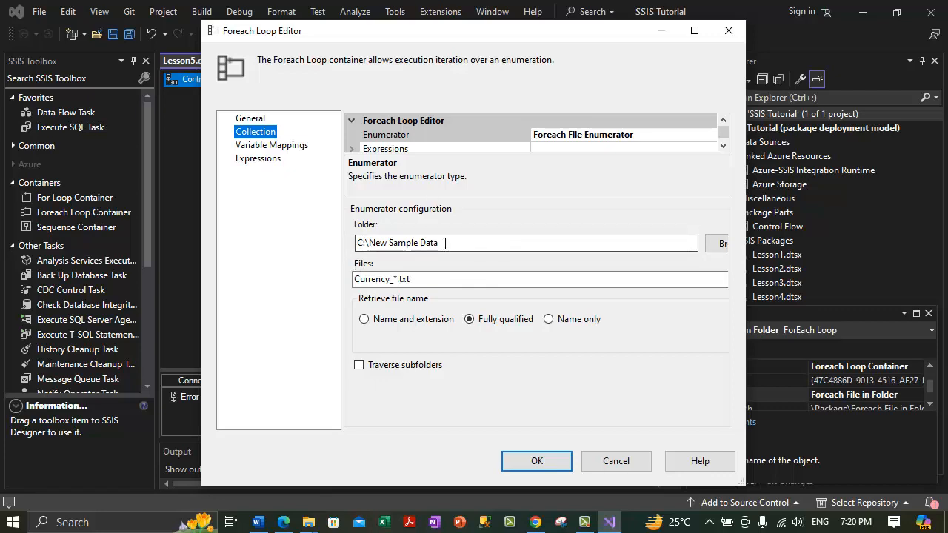
pyautogui.moveTo(445, 243); pyautogui.dragTo(335, 246)
pyautogui.click(590, 461)
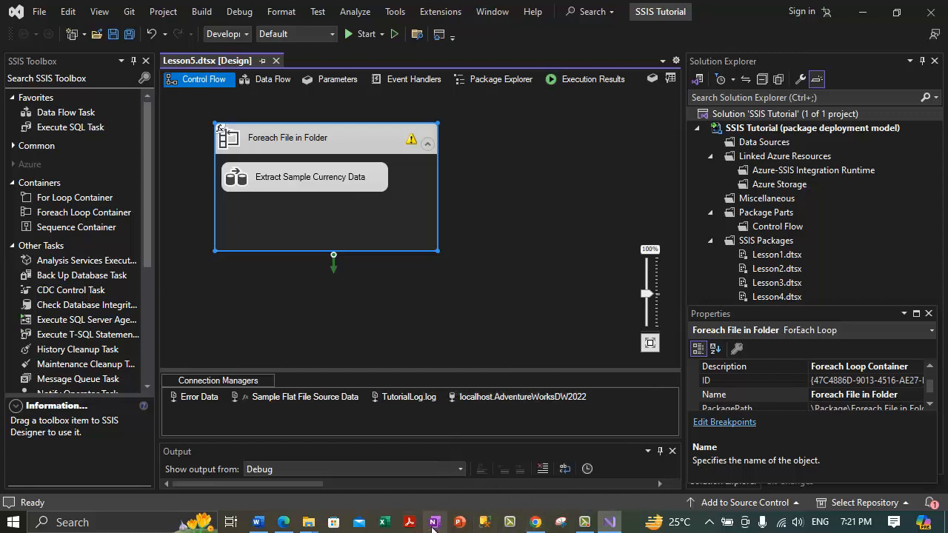
# Switch to Word and add the line "Using Parameters with the Project Deployment Model in SSIS" below Step 4
pyautogui.click(257, 522)
pyautogui.click(286, 333)
pyautogui.press('Up')
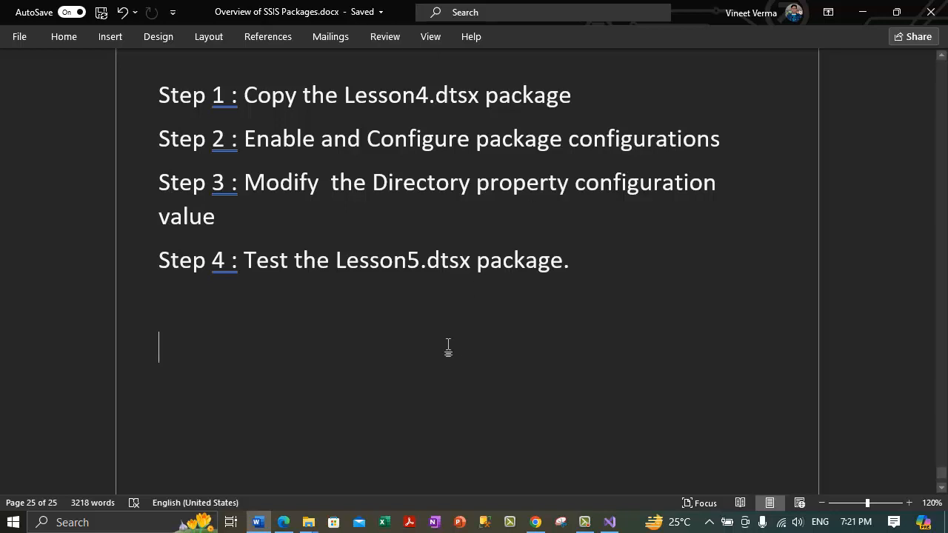
pyautogui.write('U')
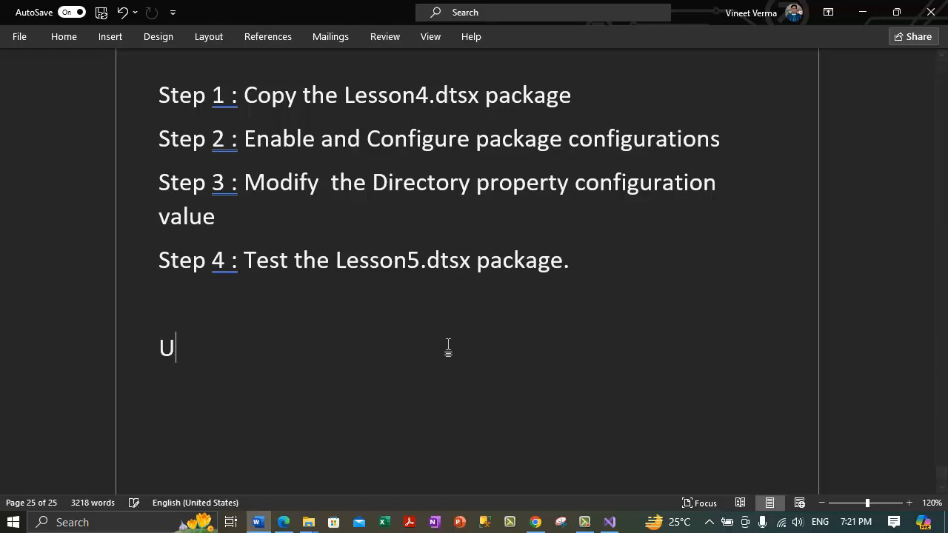
pyautogui.write('sing P')
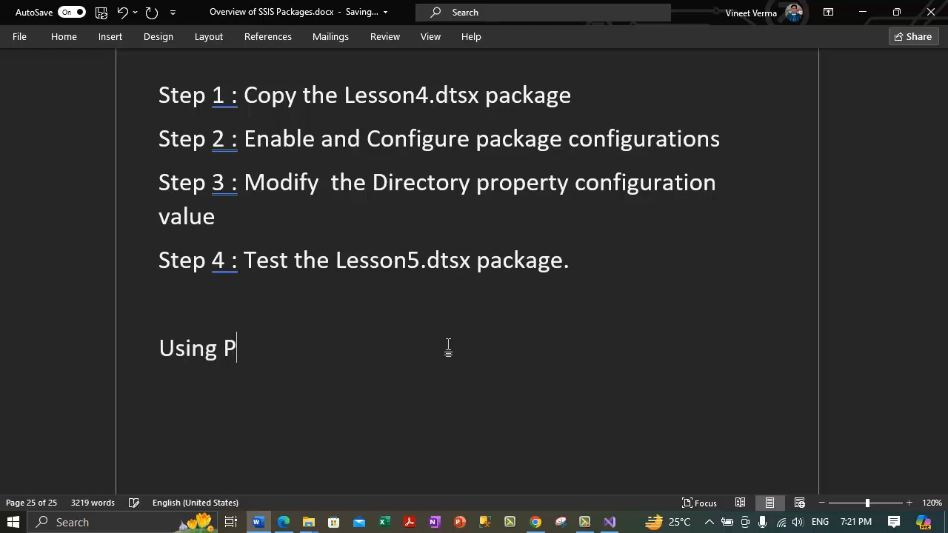
pyautogui.write('arameters ')
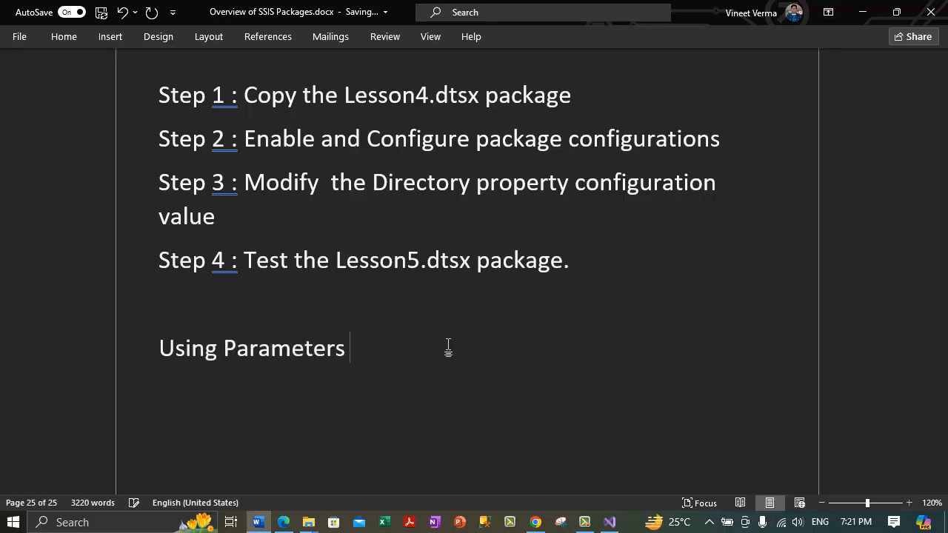
pyautogui.write('with th')
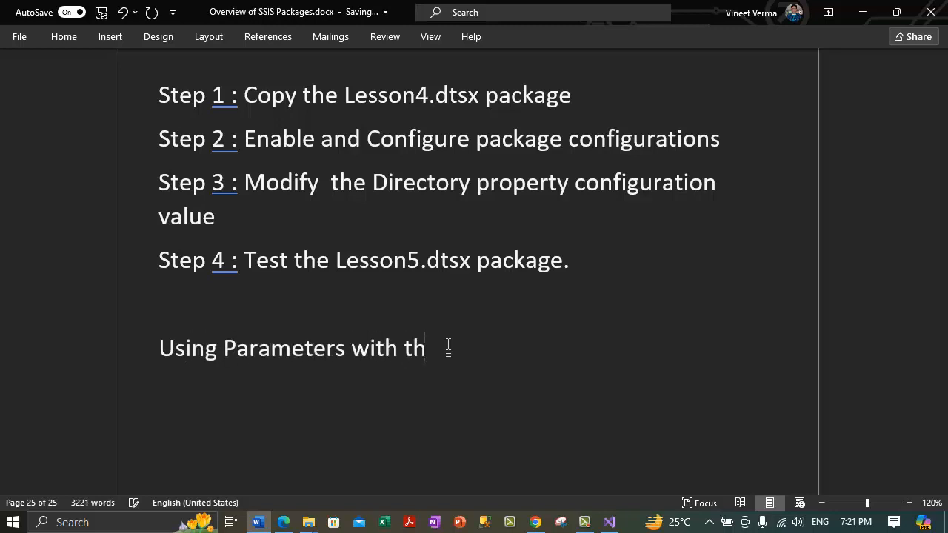
pyautogui.write('e Project ')
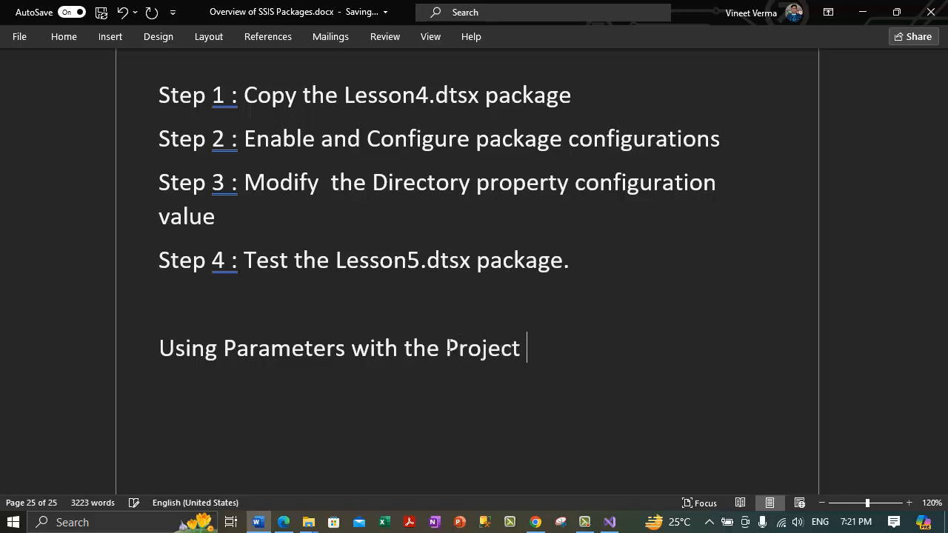
pyautogui.write('Deployment Mode')
pyautogui.press('BackSpace')
pyautogui.press('BackSpace')
pyautogui.write('odel')
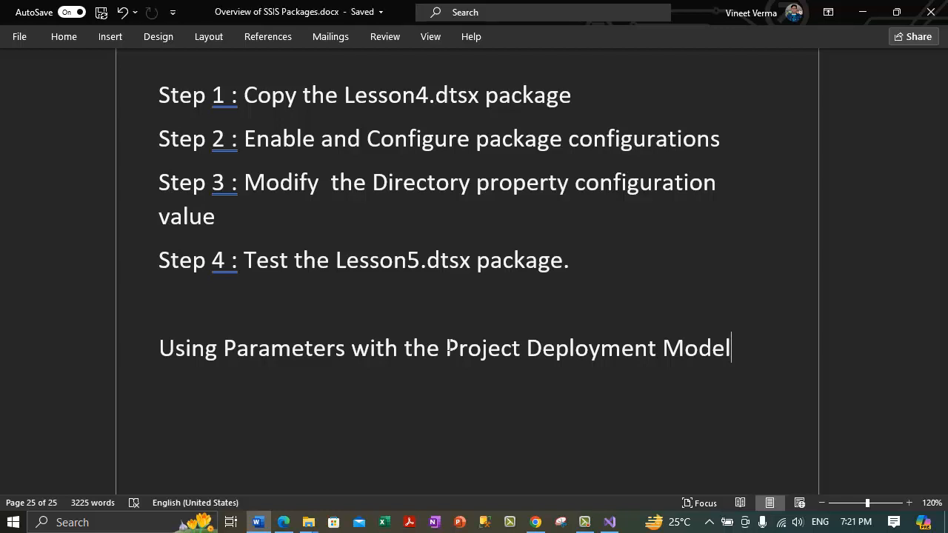
pyautogui.write(' in ')
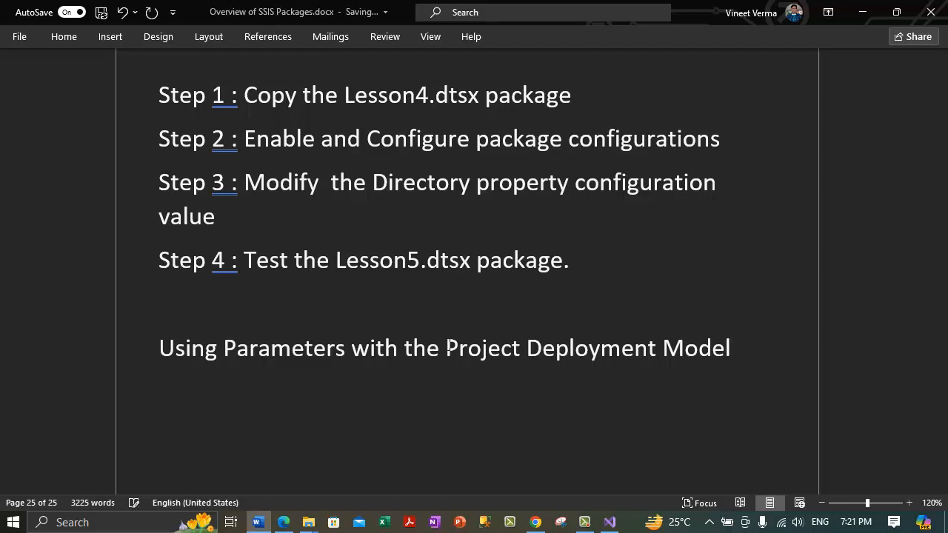
pyautogui.write('SSIS')
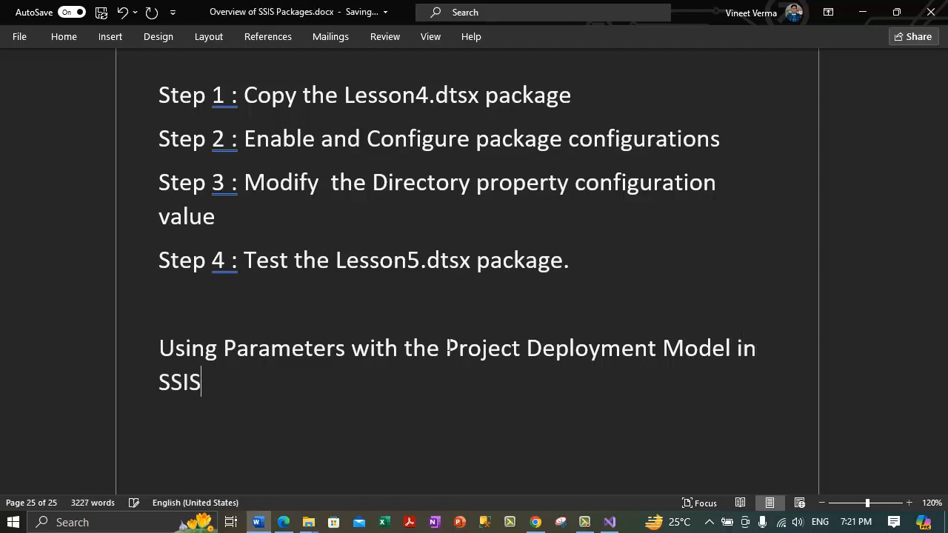
# Color the "Using Parameters with the Project Deployment Model in SSIS" line red
pyautogui.tripleClick(448, 349)
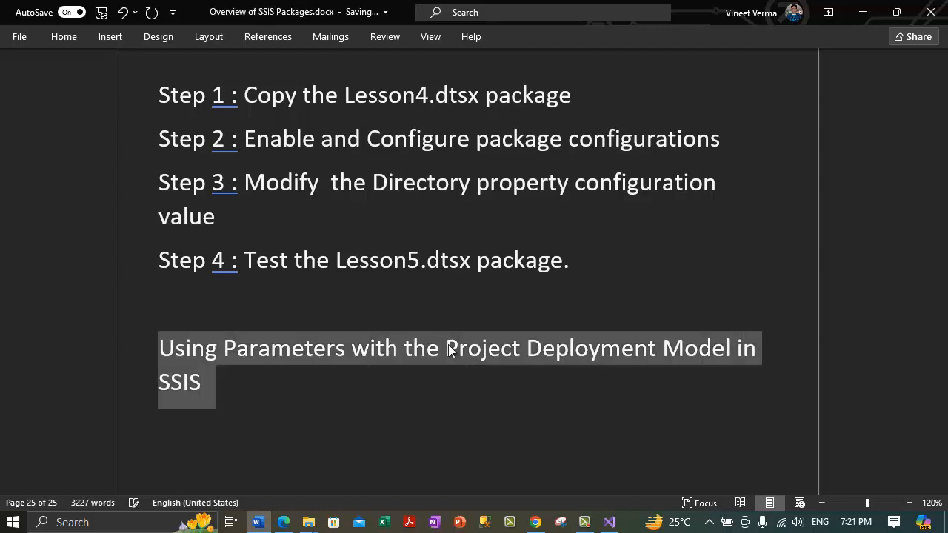
pyautogui.click(140, 39)
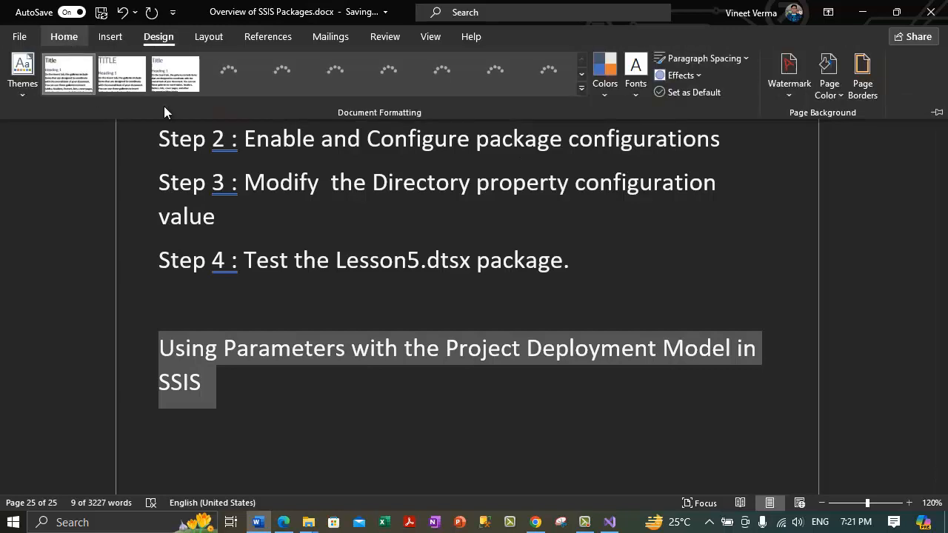
pyautogui.click(64, 36)
pyautogui.click(329, 88)
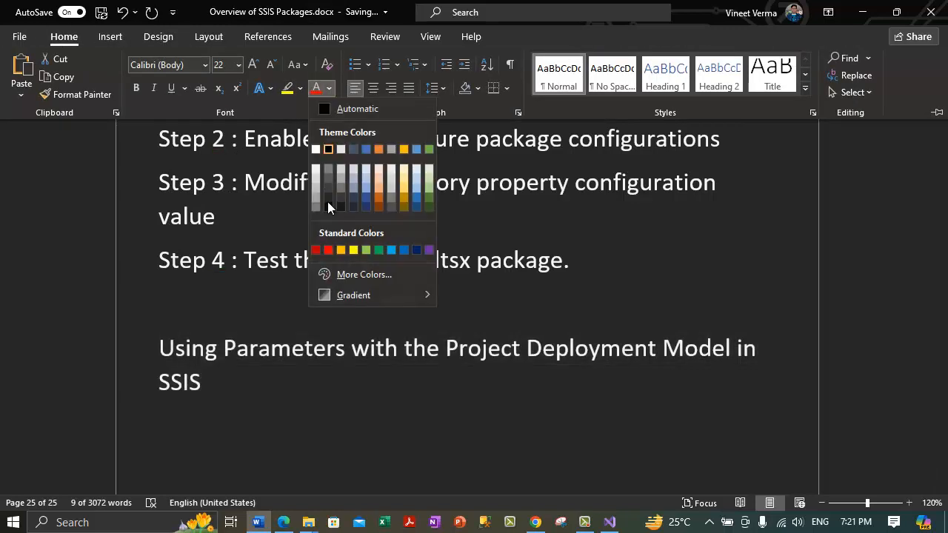
pyautogui.click(329, 249)
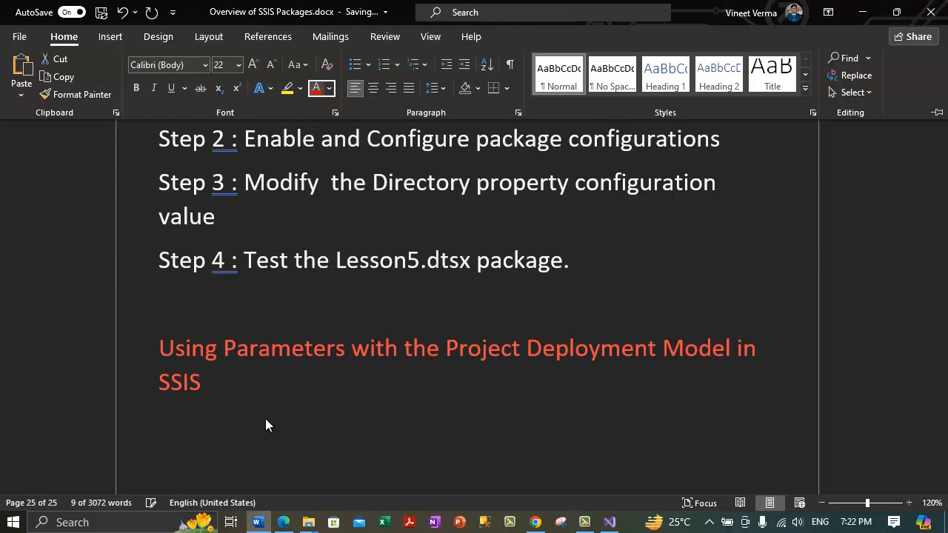
pyautogui.click(222, 422)
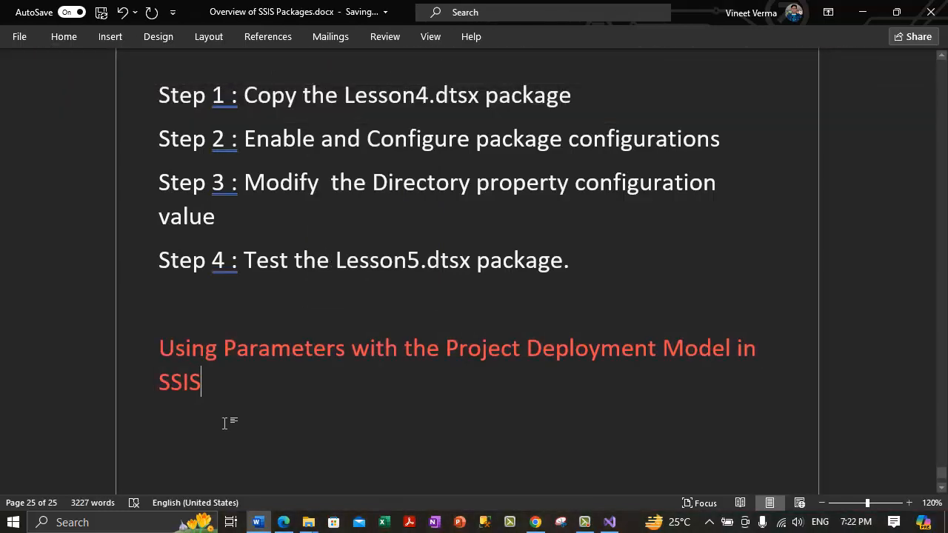
# Start a new line below the red heading and paste the word "package" copied from the Step 4 line
pyautogui.press('Return')
pyautogui.press('Return')
pyautogui.press('Up')
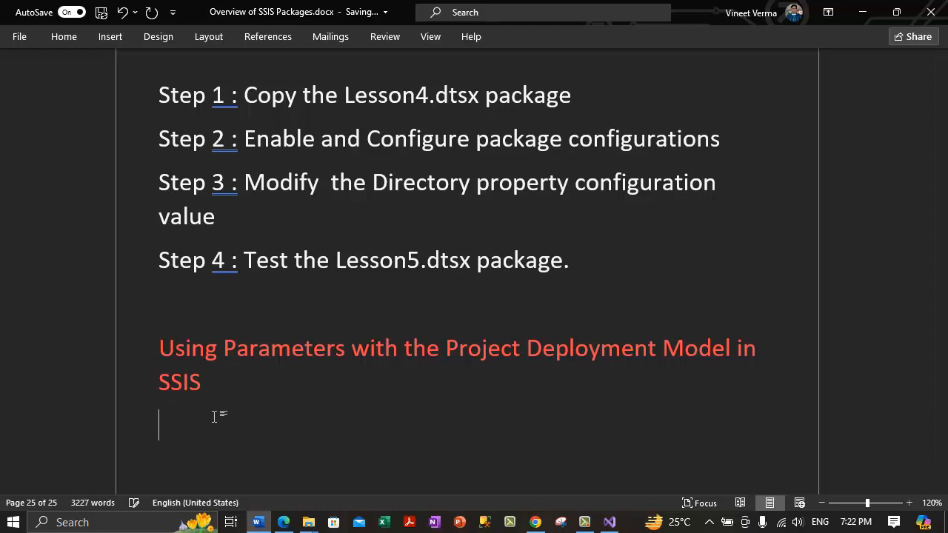
pyautogui.moveTo(476, 263); pyautogui.dragTo(561, 268)
pyautogui.hotkey('ctrl', 'c')
pyautogui.click(222, 419)
pyautogui.hotkey('ctrl', 'v')
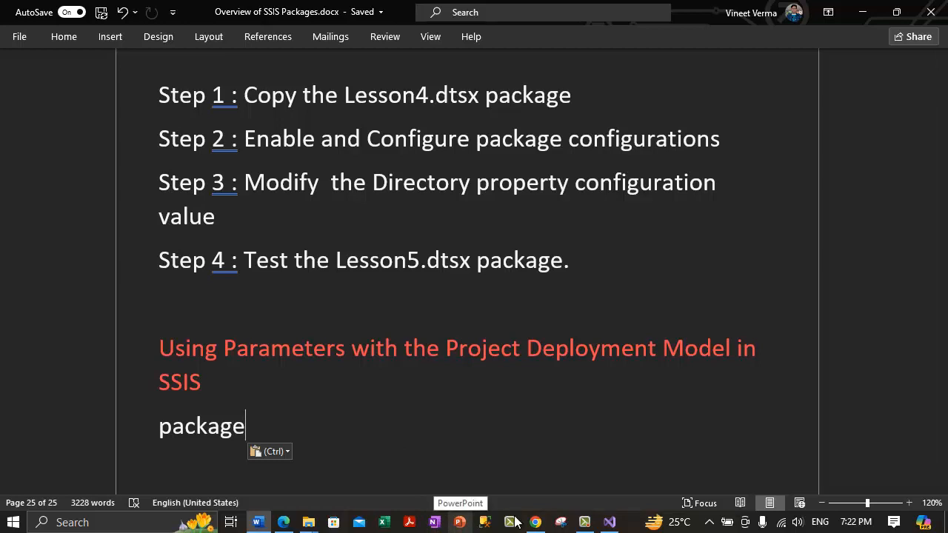
pyautogui.click(584, 522)
pyautogui.click(880, 466)
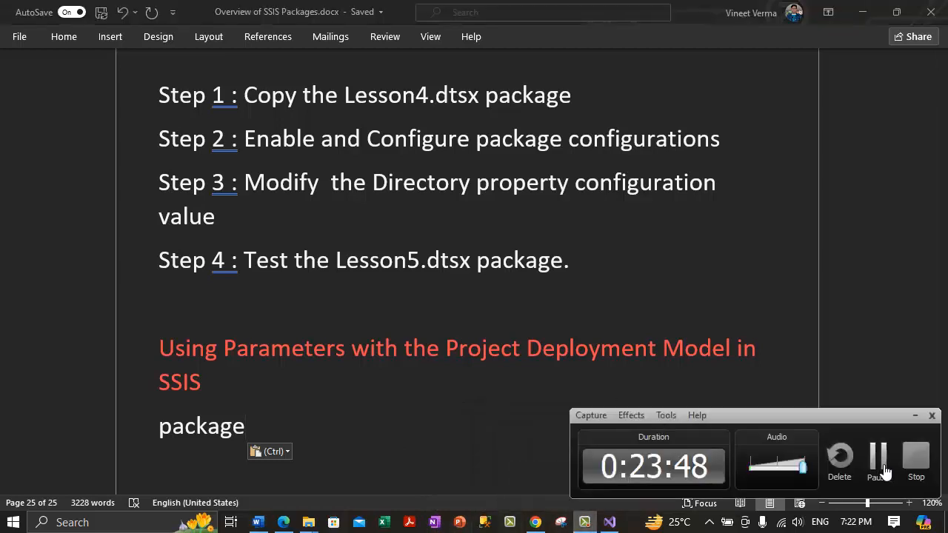